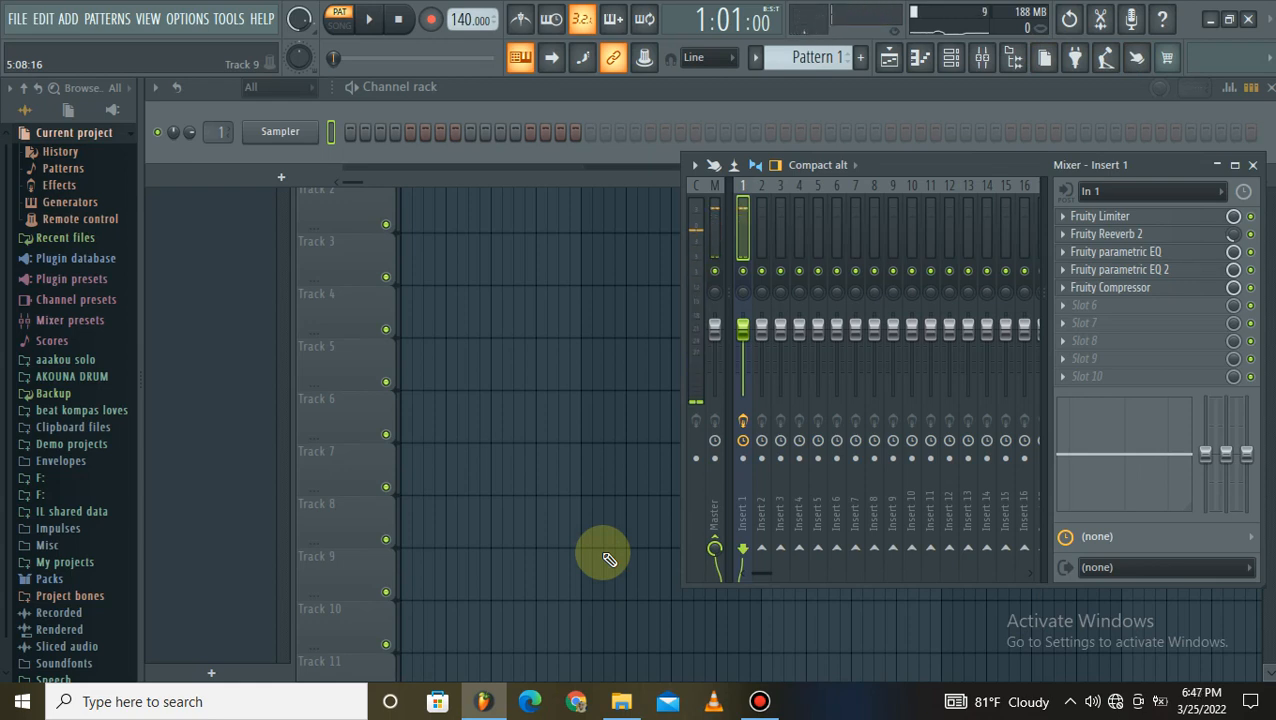
# - Switch to File Explorer and inspect the BACKUP AKOUNA NO EFACE (O:) drive, its PROGRAM NO EFASE folder and the drives under This PC
pyautogui.click(625, 706)
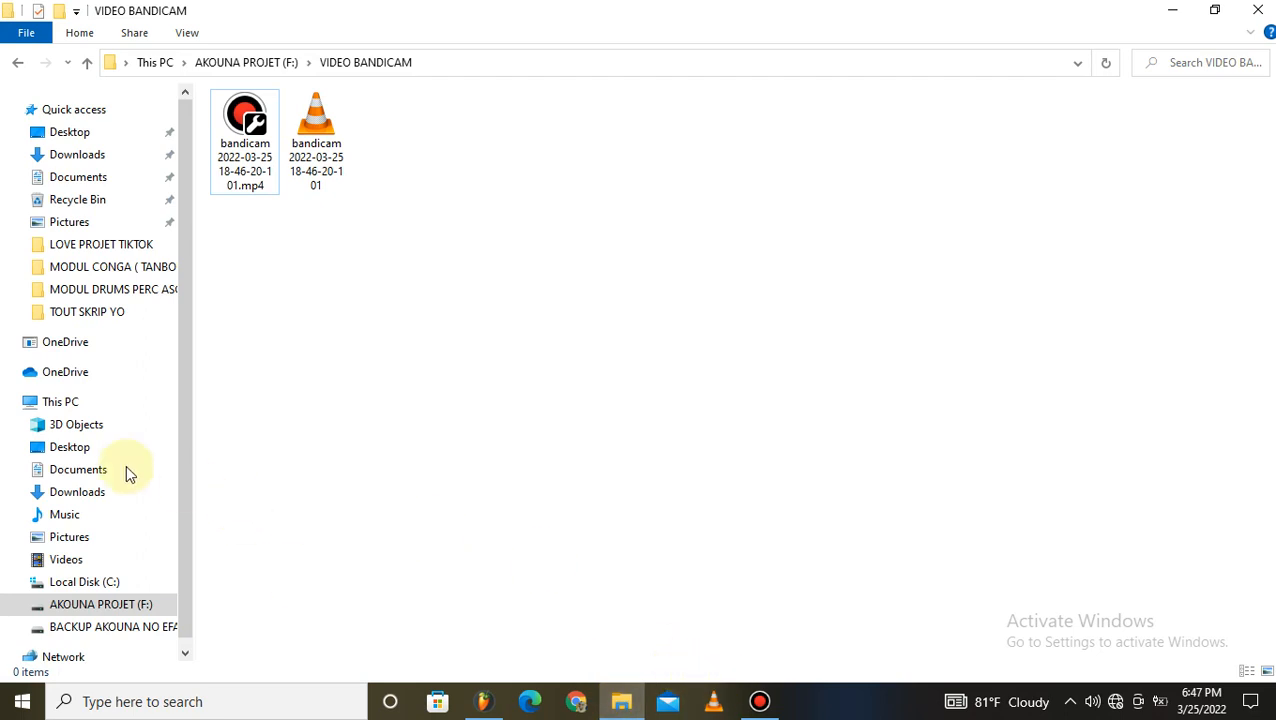
pyautogui.scroll(-1, 100, 455)
pyautogui.click(80, 592)
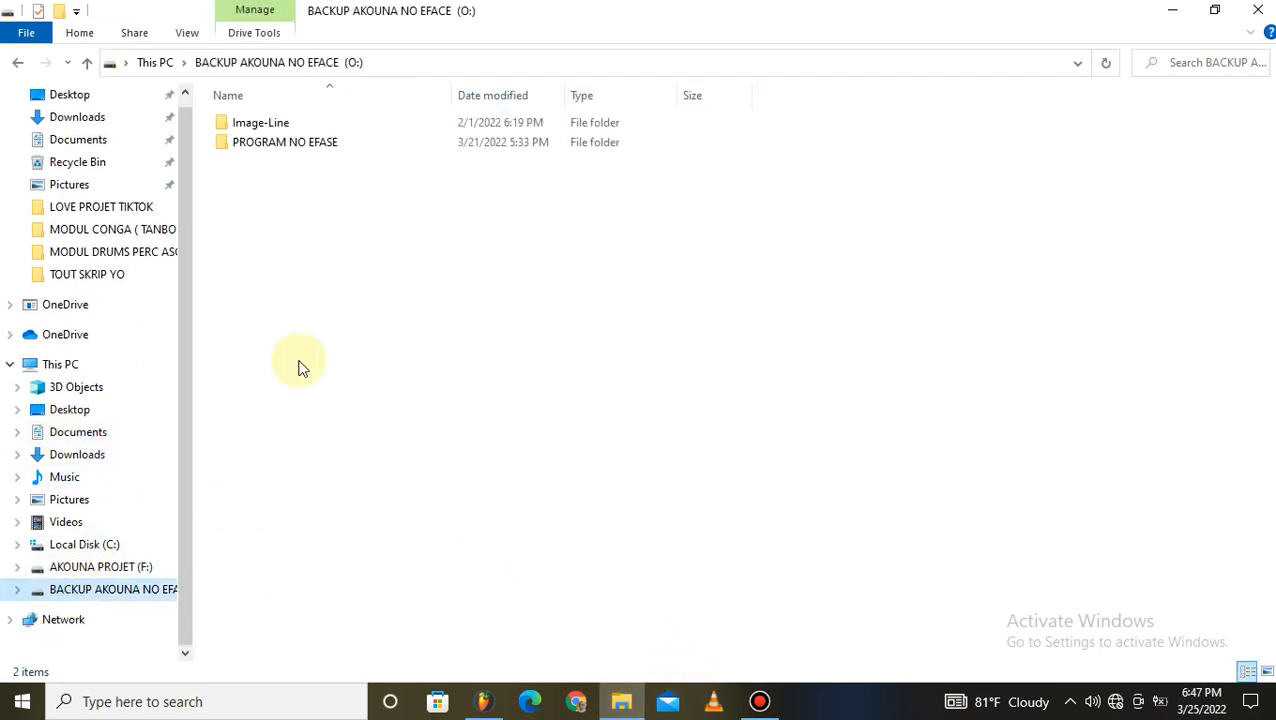
pyautogui.doubleClick(285, 150)
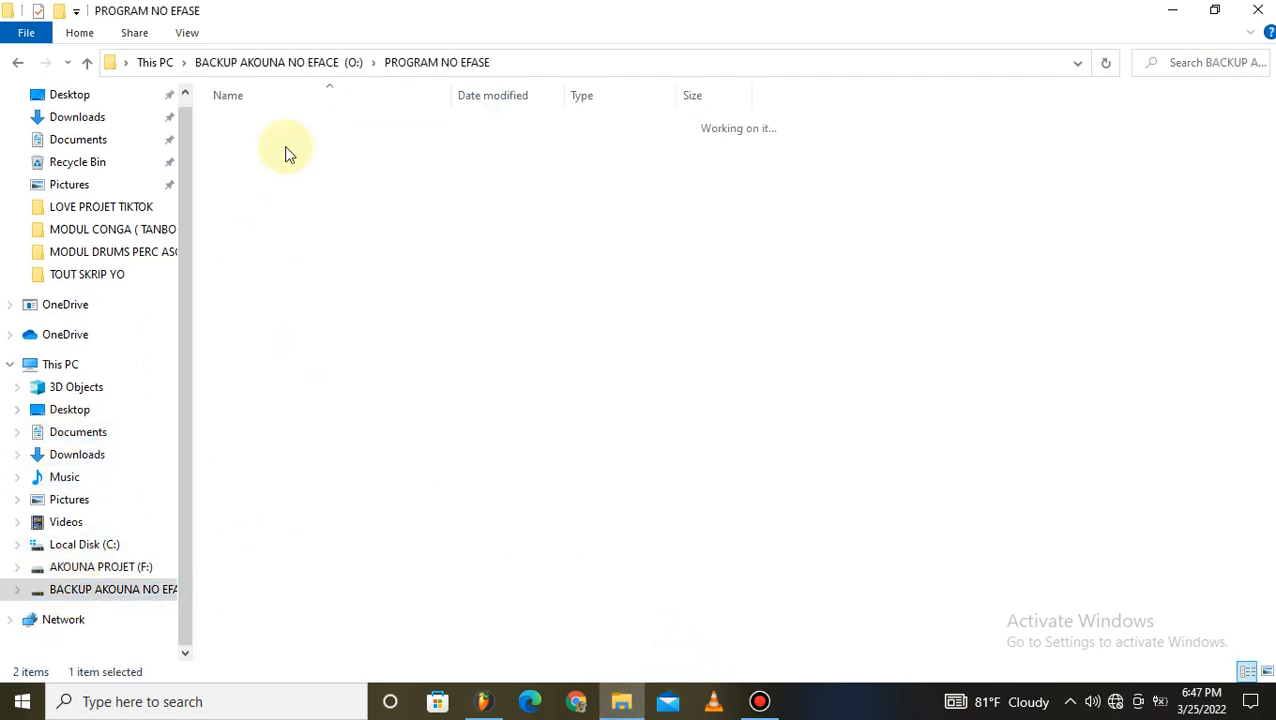
pyautogui.click(17, 62)
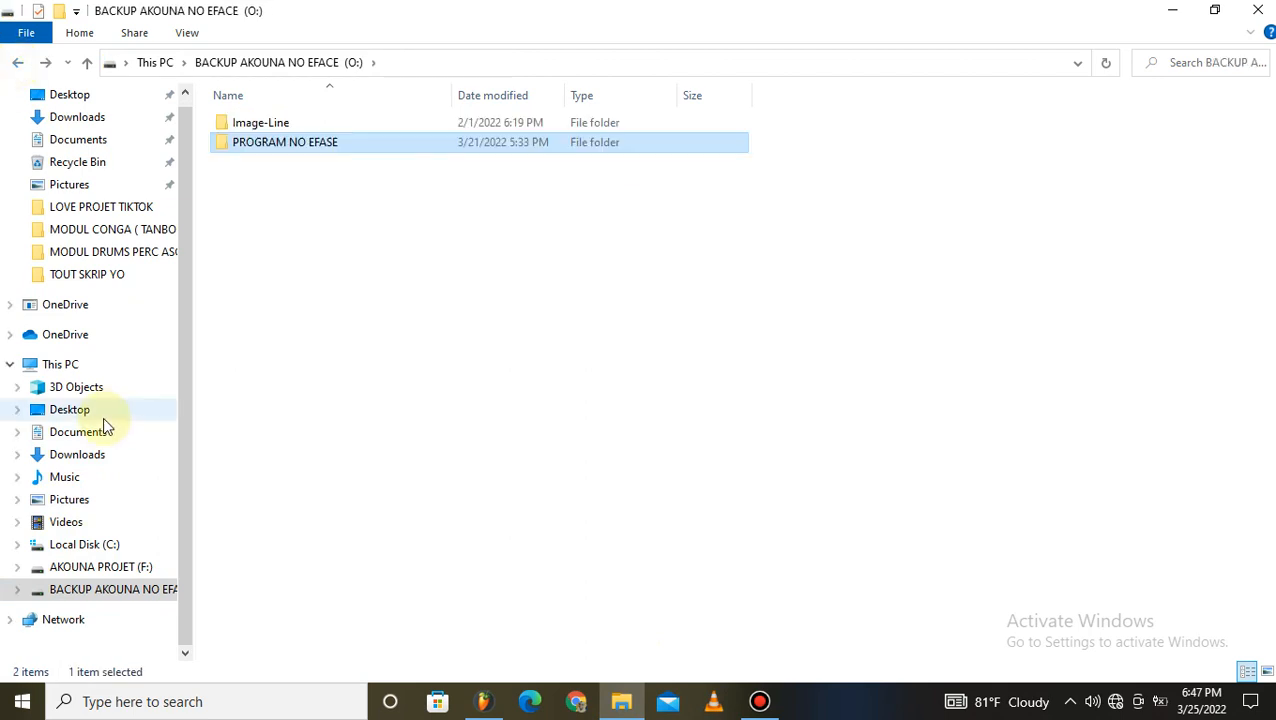
pyautogui.click(86, 373)
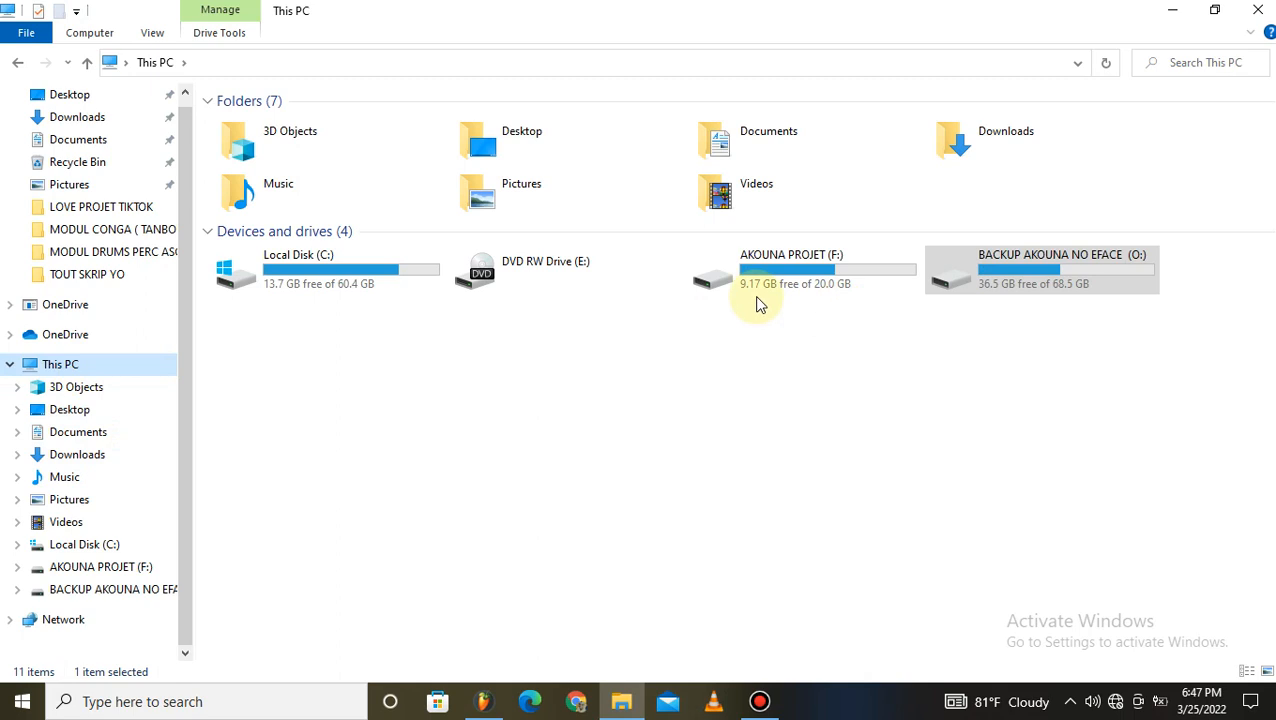
pyautogui.moveTo(1094, 283)
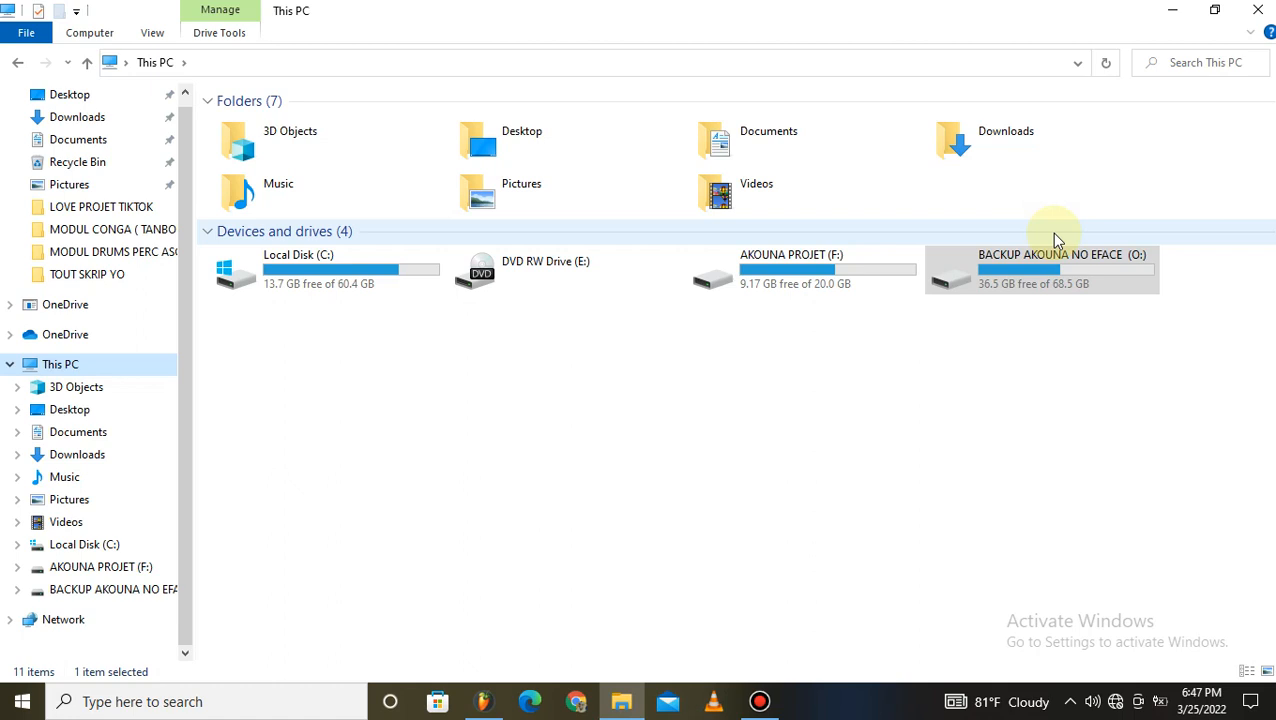
pyautogui.click(1172, 9)
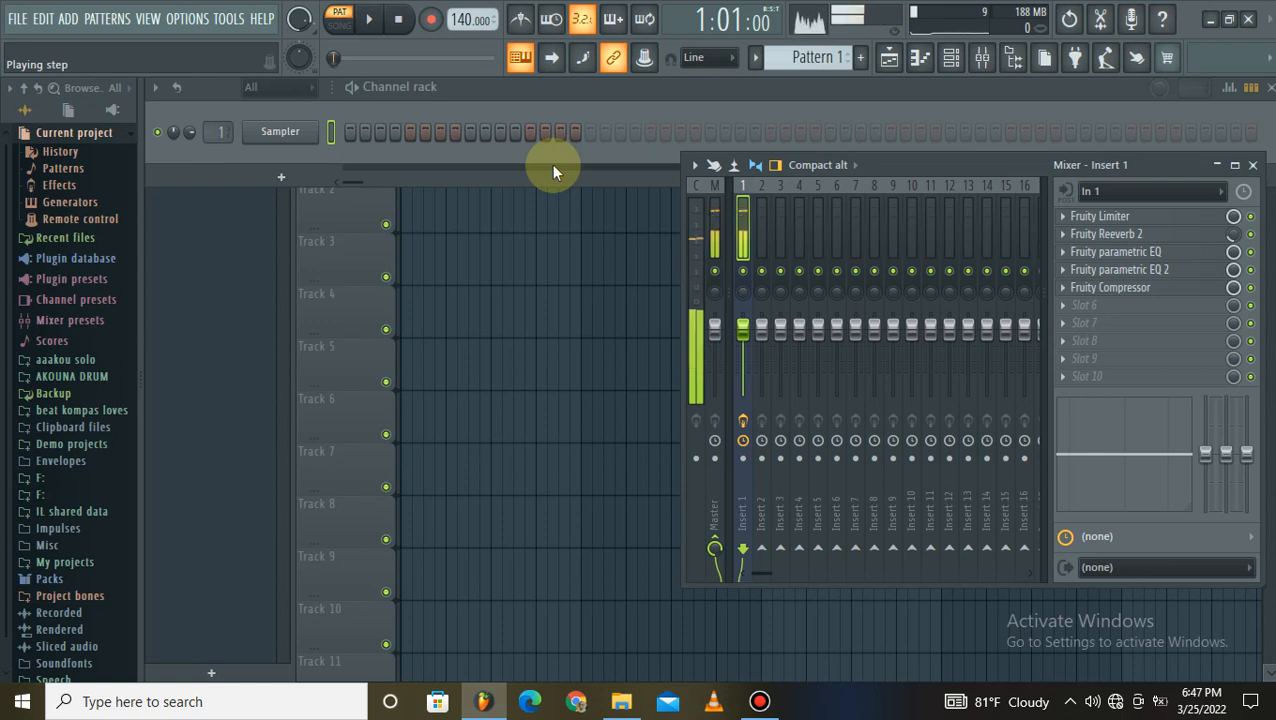
pyautogui.click(745, 712)
pyautogui.click(1040, 22)
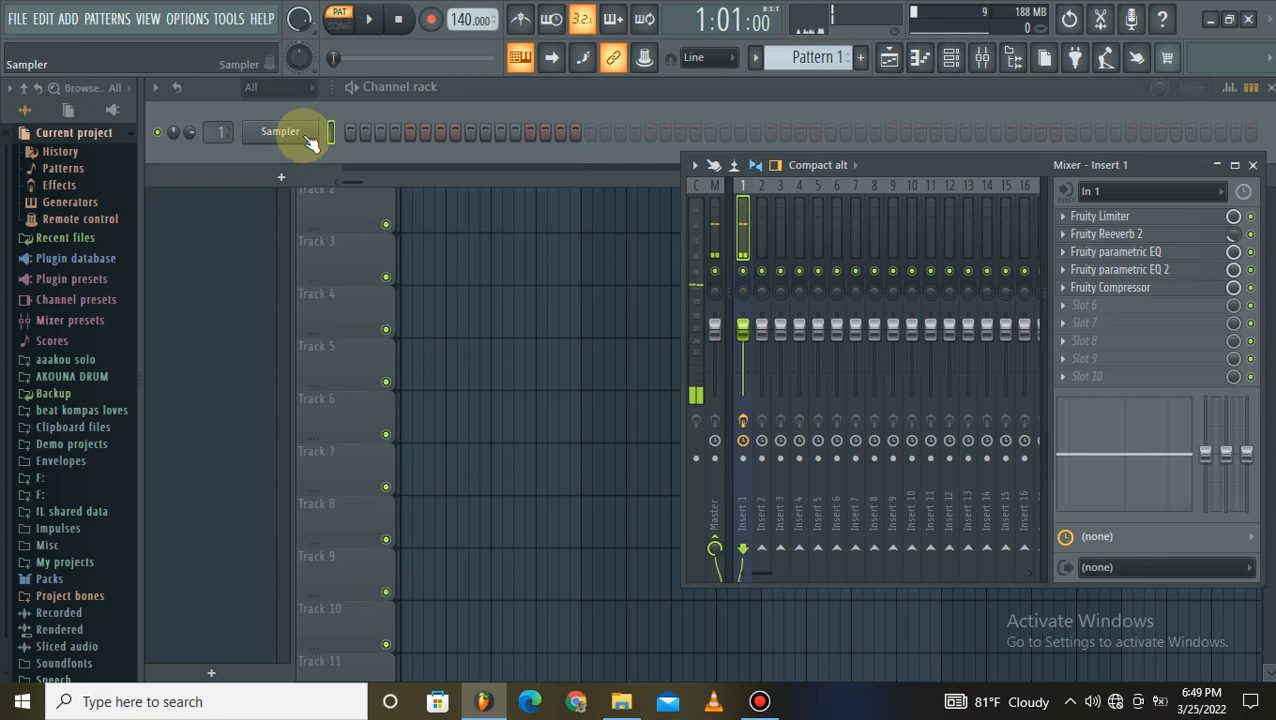
# - Replace the Sampler channel with the Xpand!2_x64 instrument
pyautogui.rightClick(312, 130)
pyautogui.moveTo(418, 292)
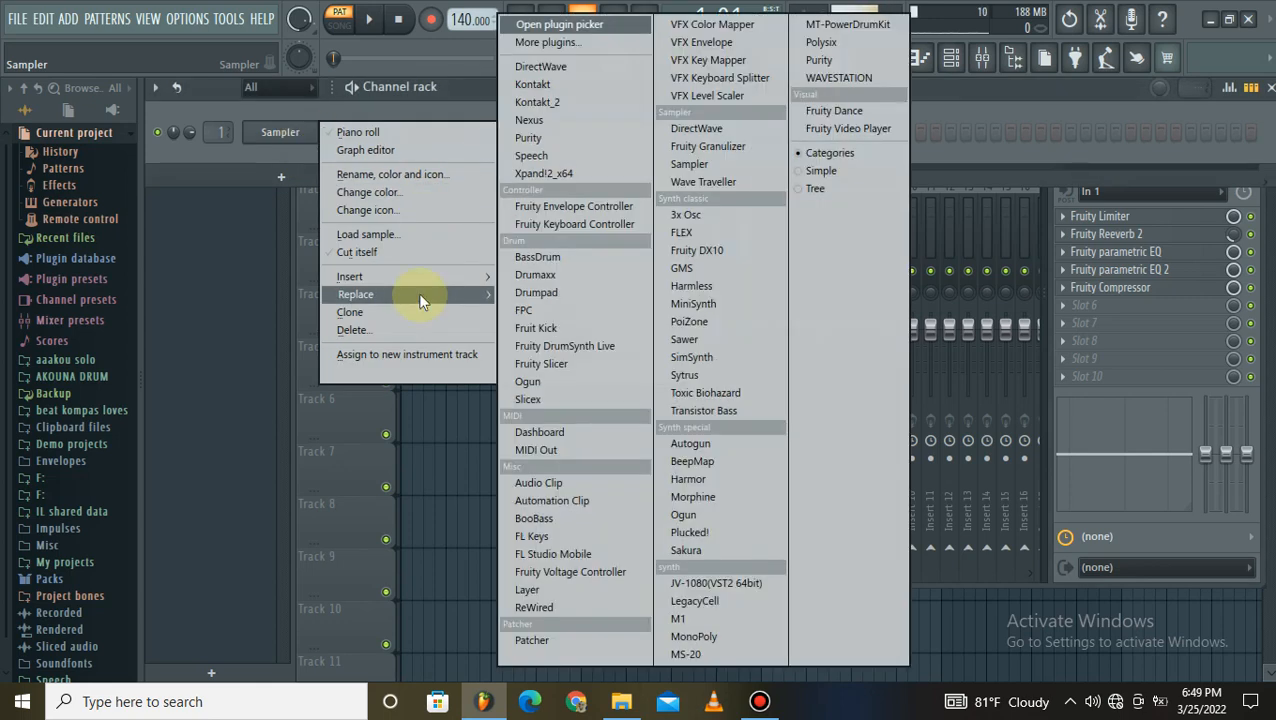
pyautogui.click(568, 176)
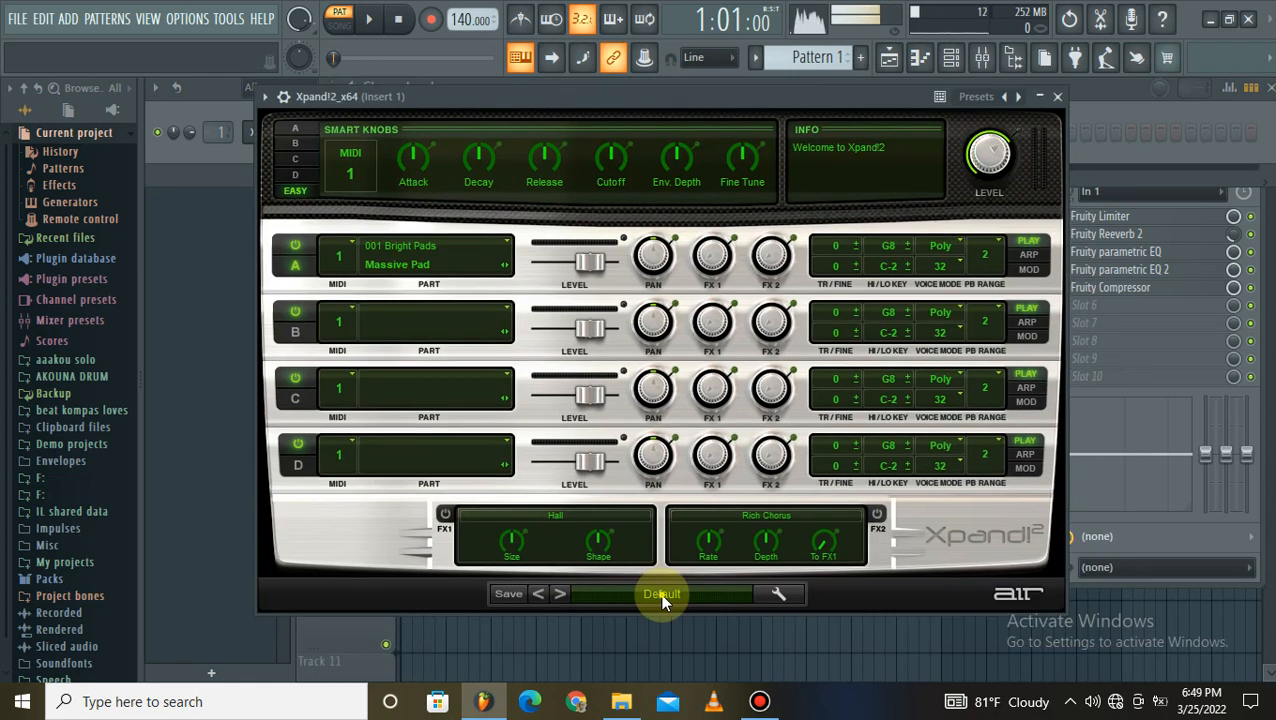
# - Load the +18 Male Aah Choir preset from the 17 Vocals category in Xpand!2
pyautogui.click(662, 594)
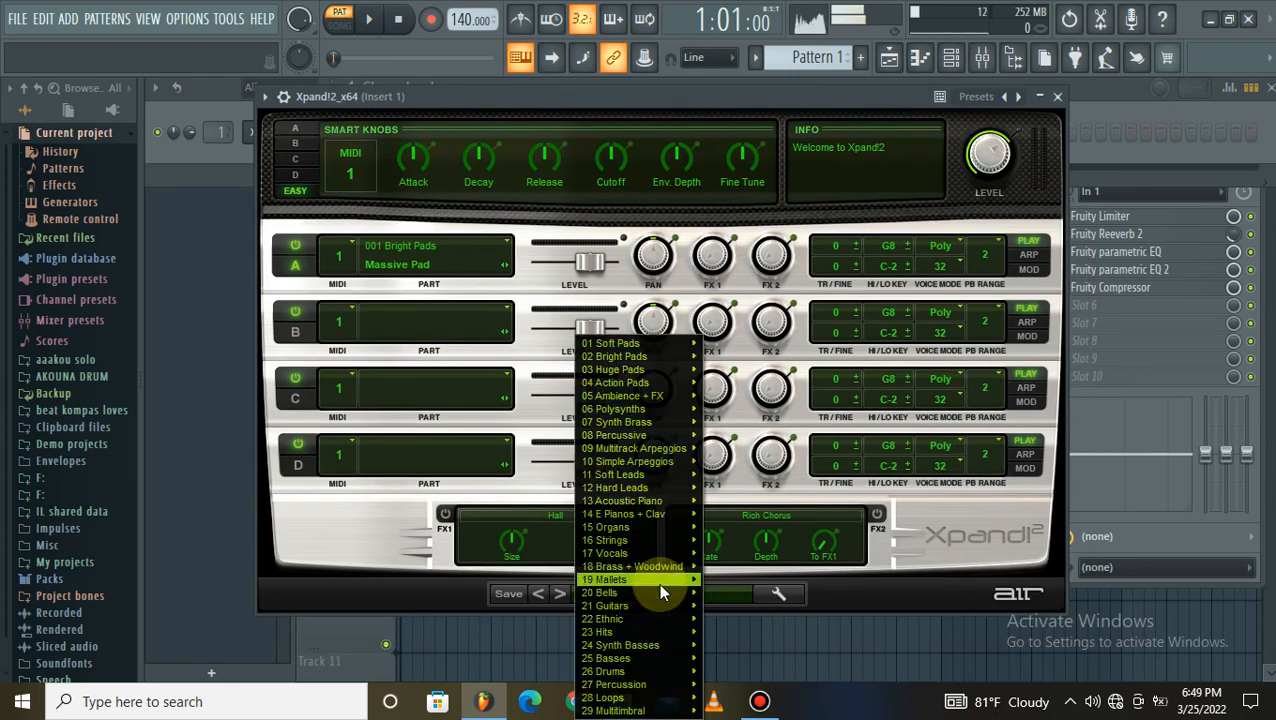
pyautogui.moveTo(632, 553)
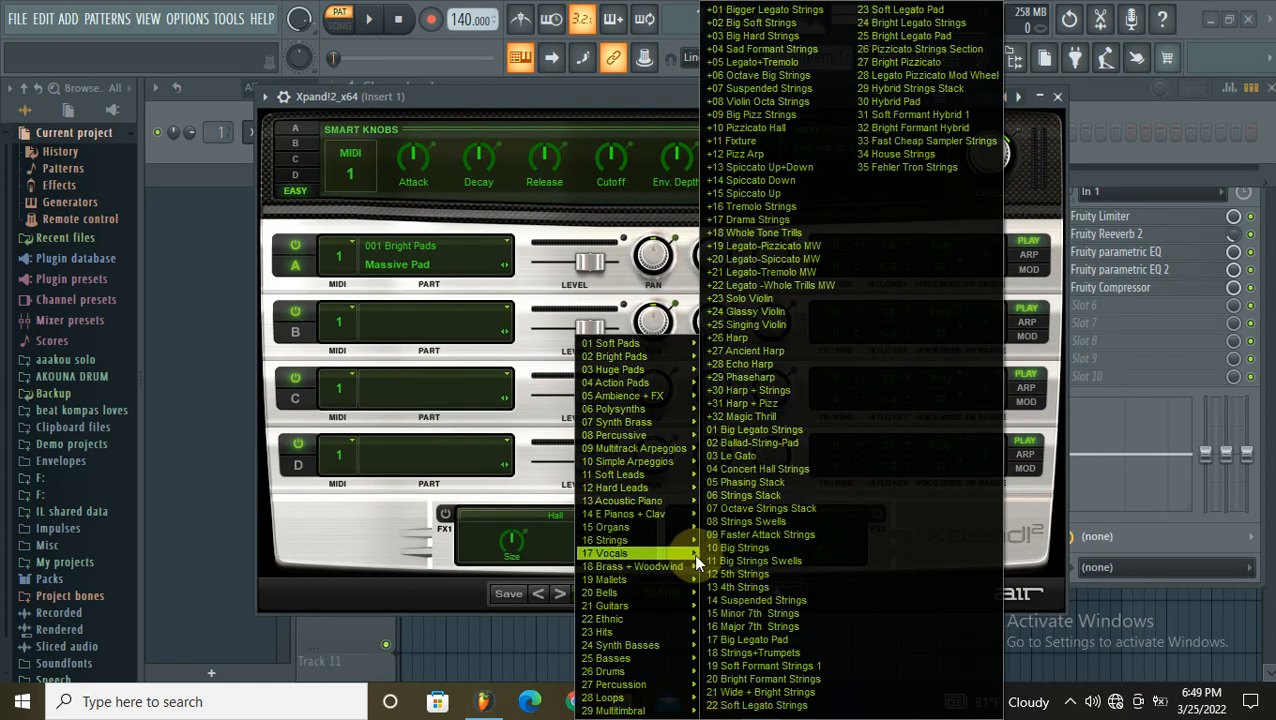
pyautogui.moveTo(692, 553)
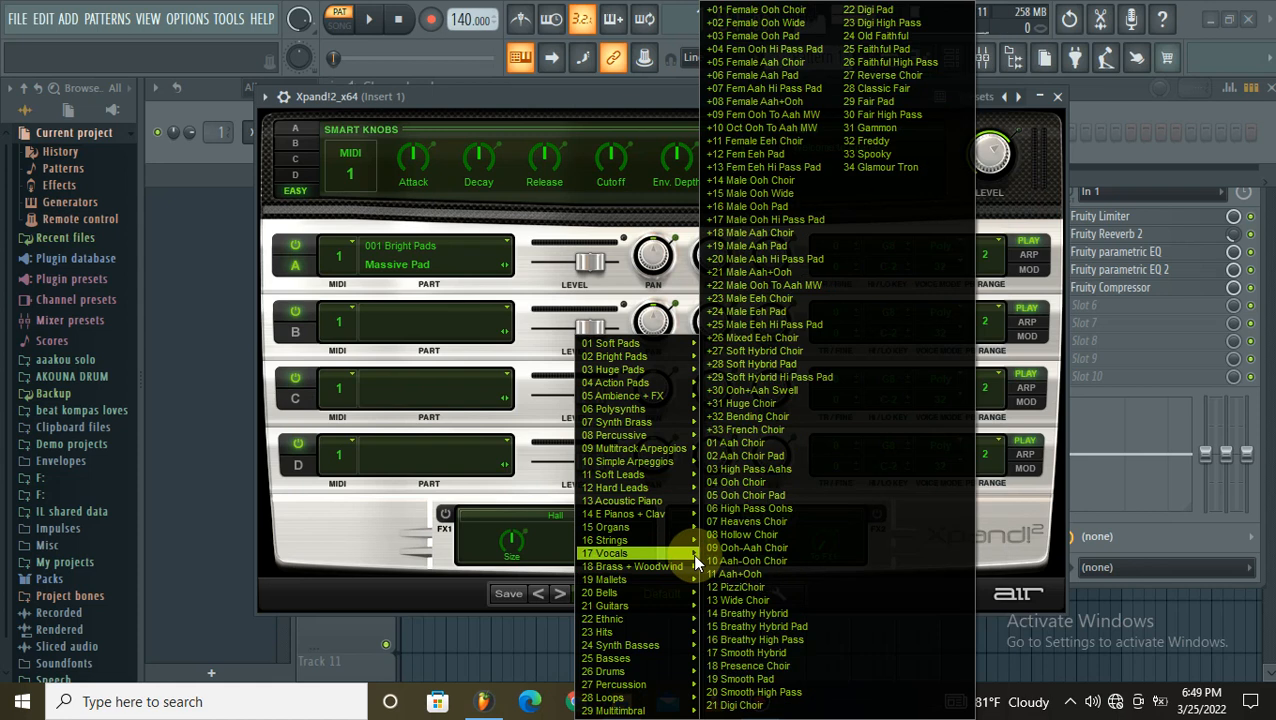
pyautogui.click(770, 233)
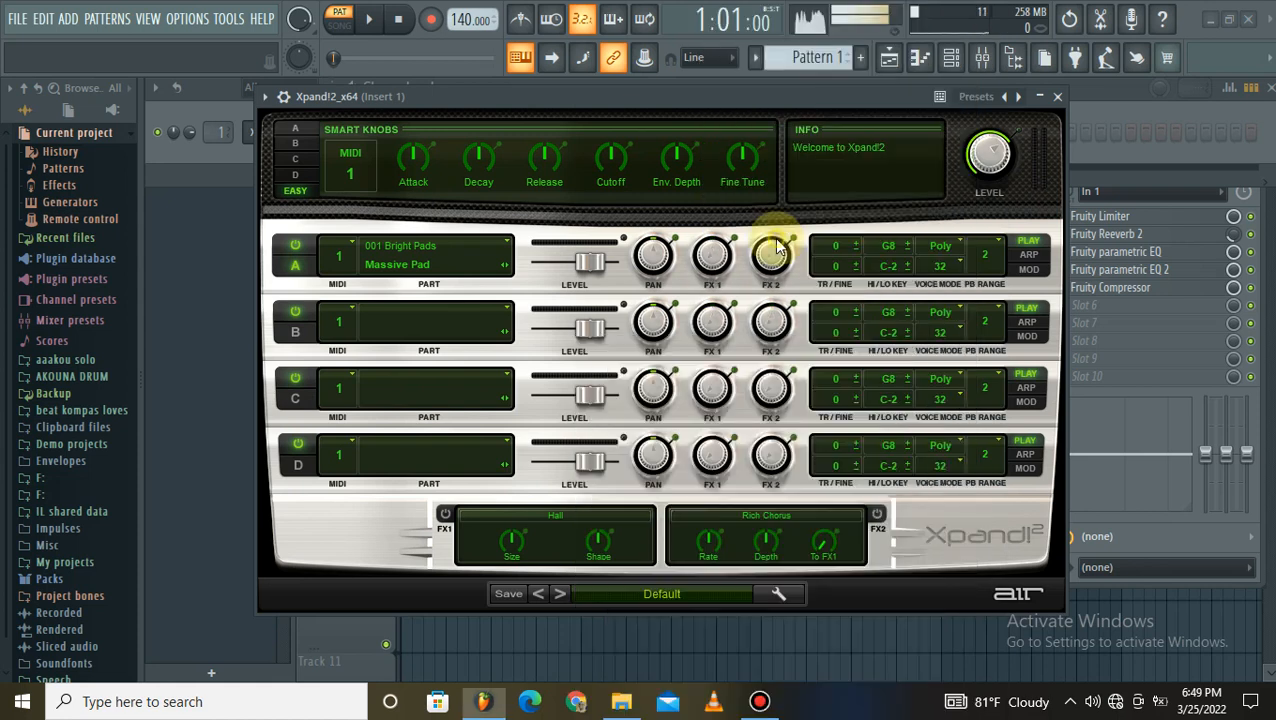
# - Put away the Xpand!2 and mixer windows, leaving the channel rack open over the playlist
pyautogui.click(1044, 104)
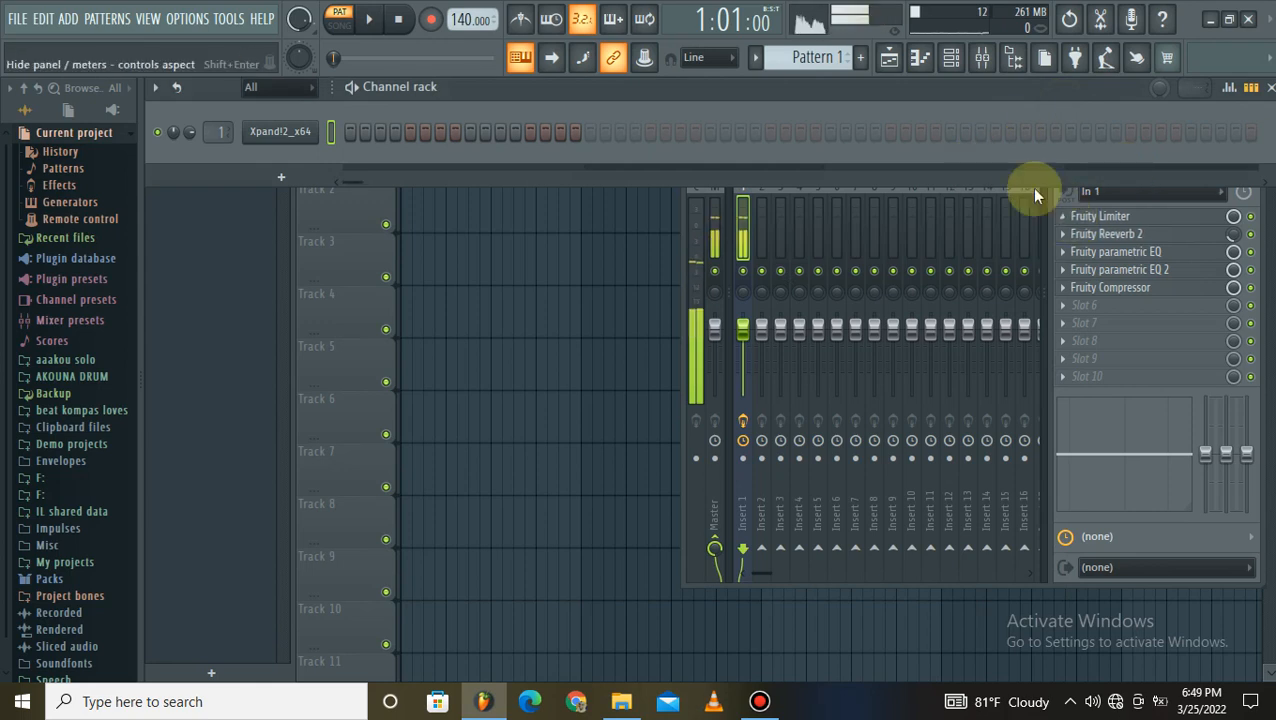
pyautogui.click(1245, 170)
pyautogui.moveTo(541, 228); pyautogui.dragTo(424, 148)
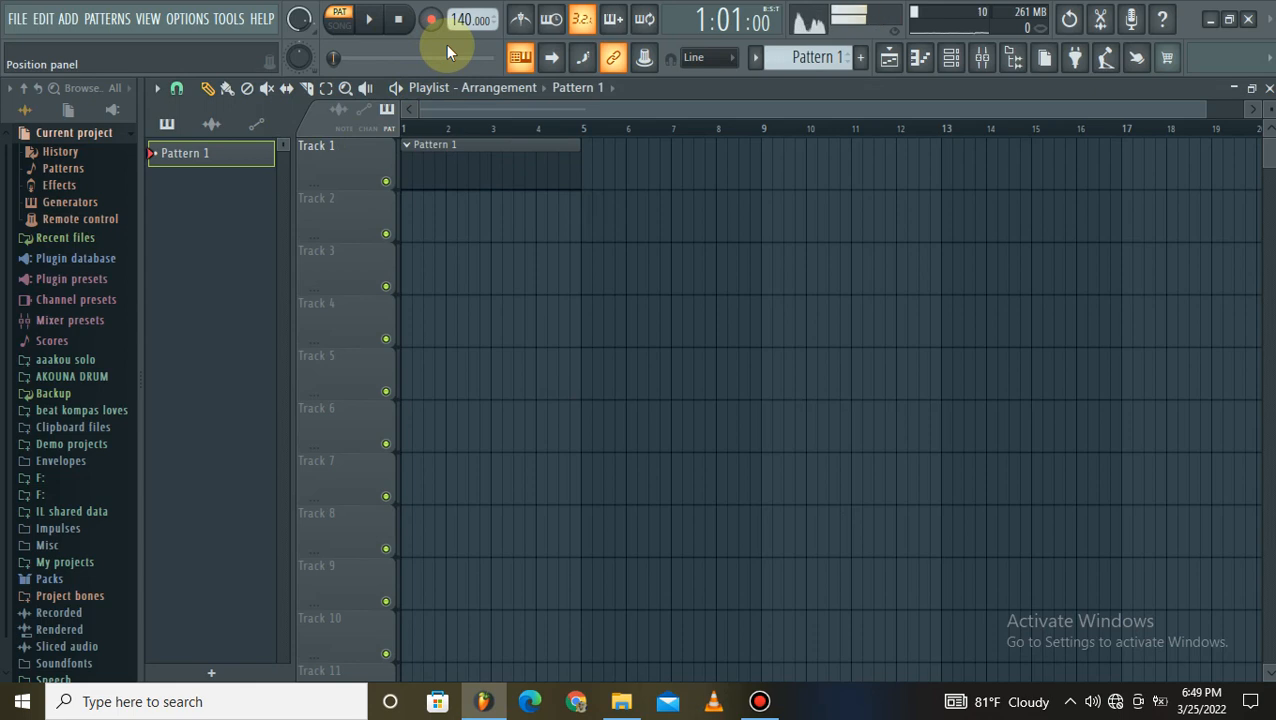
pyautogui.doubleClick(421, 174)
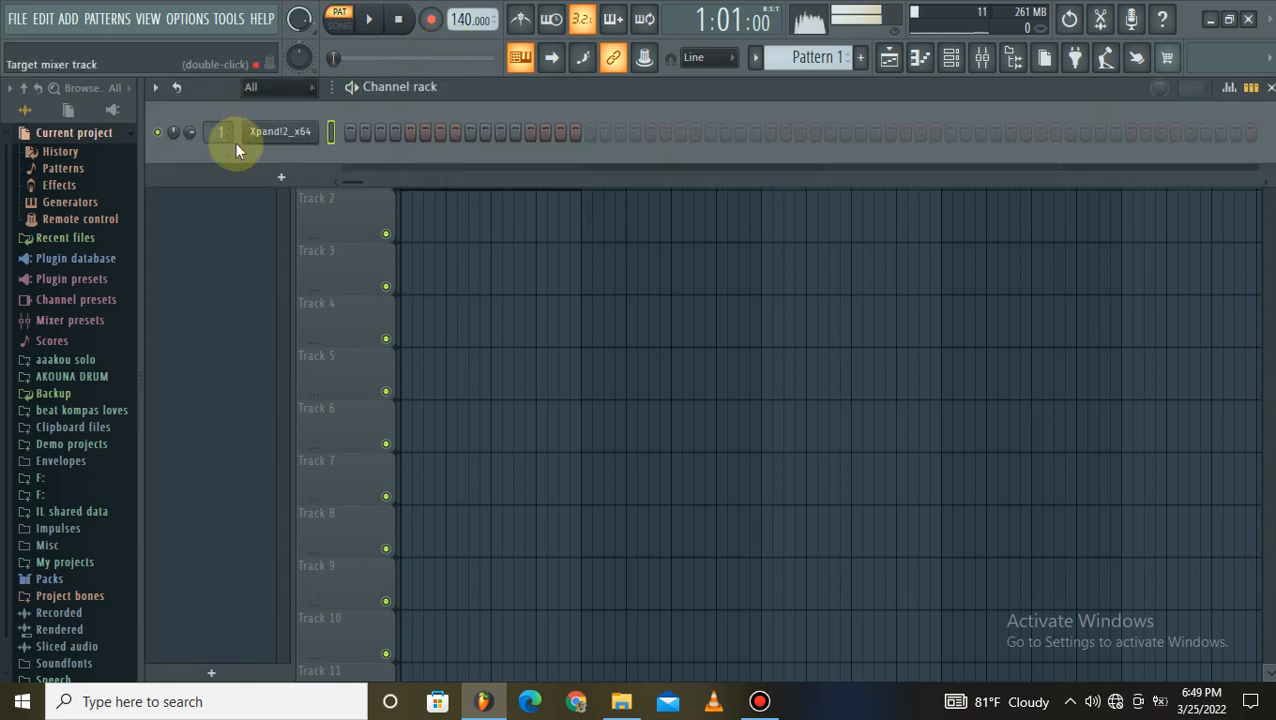
# - Arm recording, dismiss the prompt about what to record, and return to the playlist
pyautogui.click(432, 21)
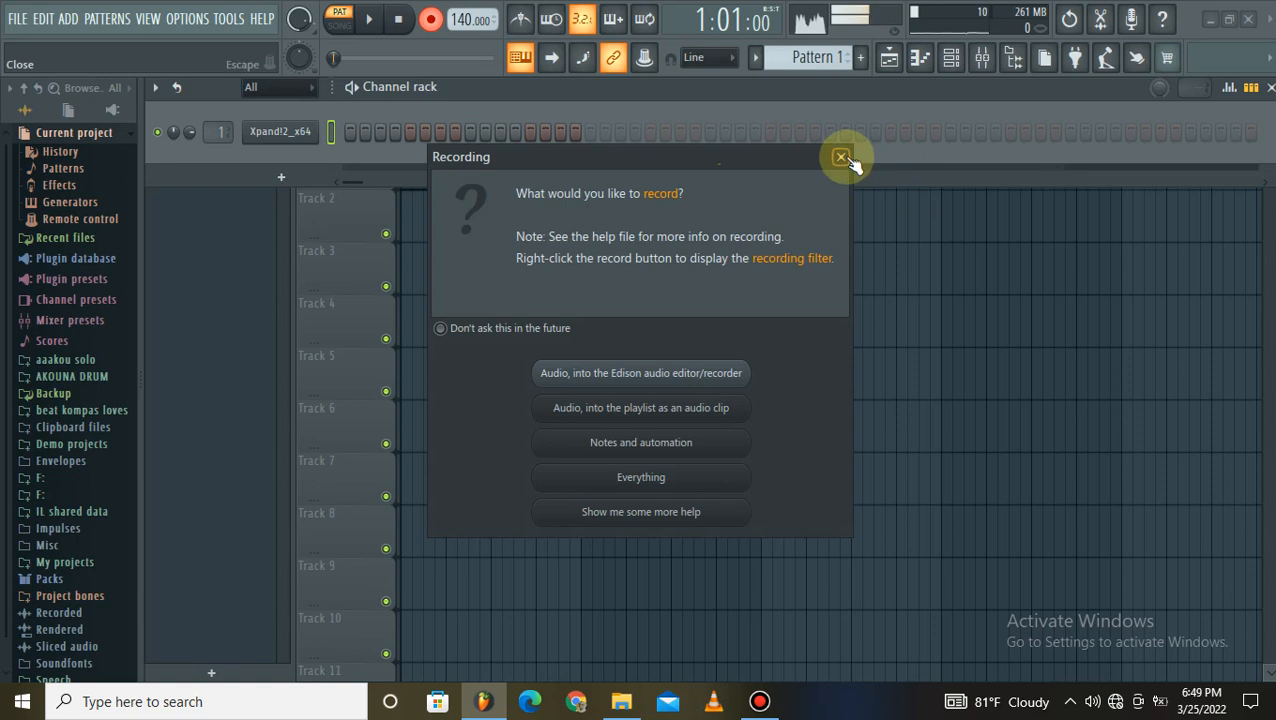
pyautogui.click(841, 156)
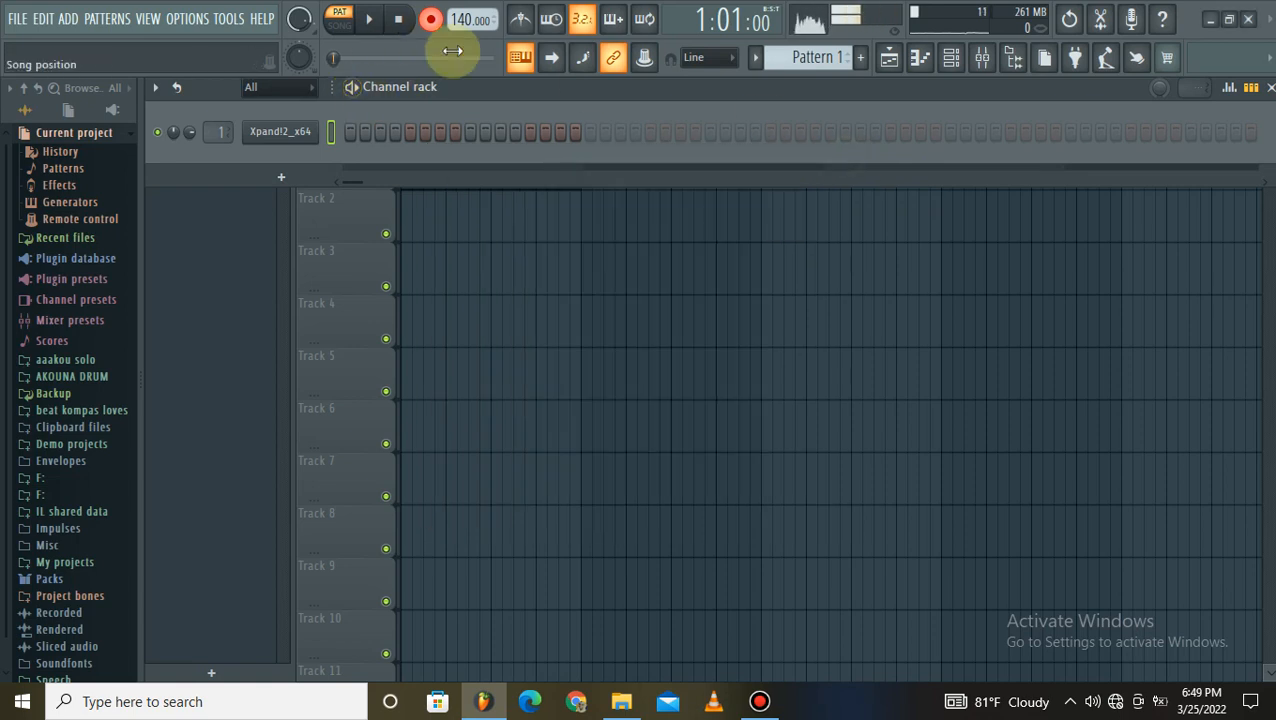
pyautogui.click(638, 305)
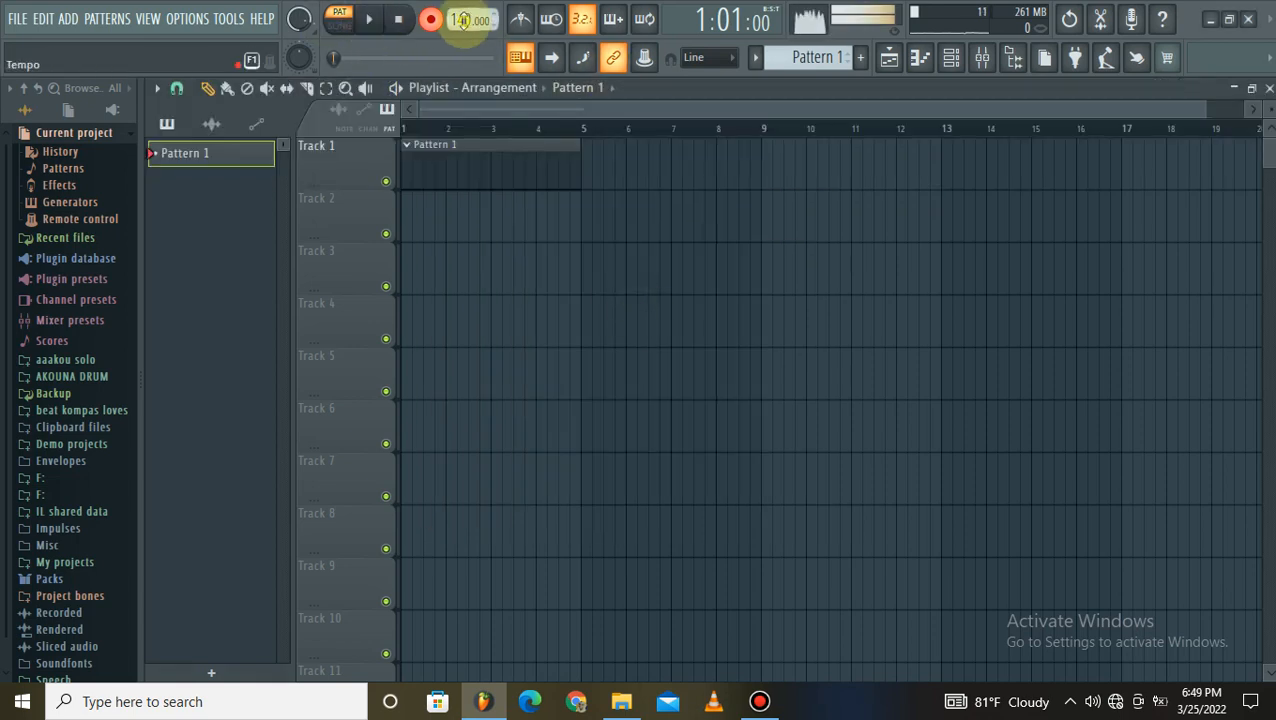
# - Set the project tempo to 90 BPM and briefly test playback, keeping the program window maximized
pyautogui.rightClick(462, 20)
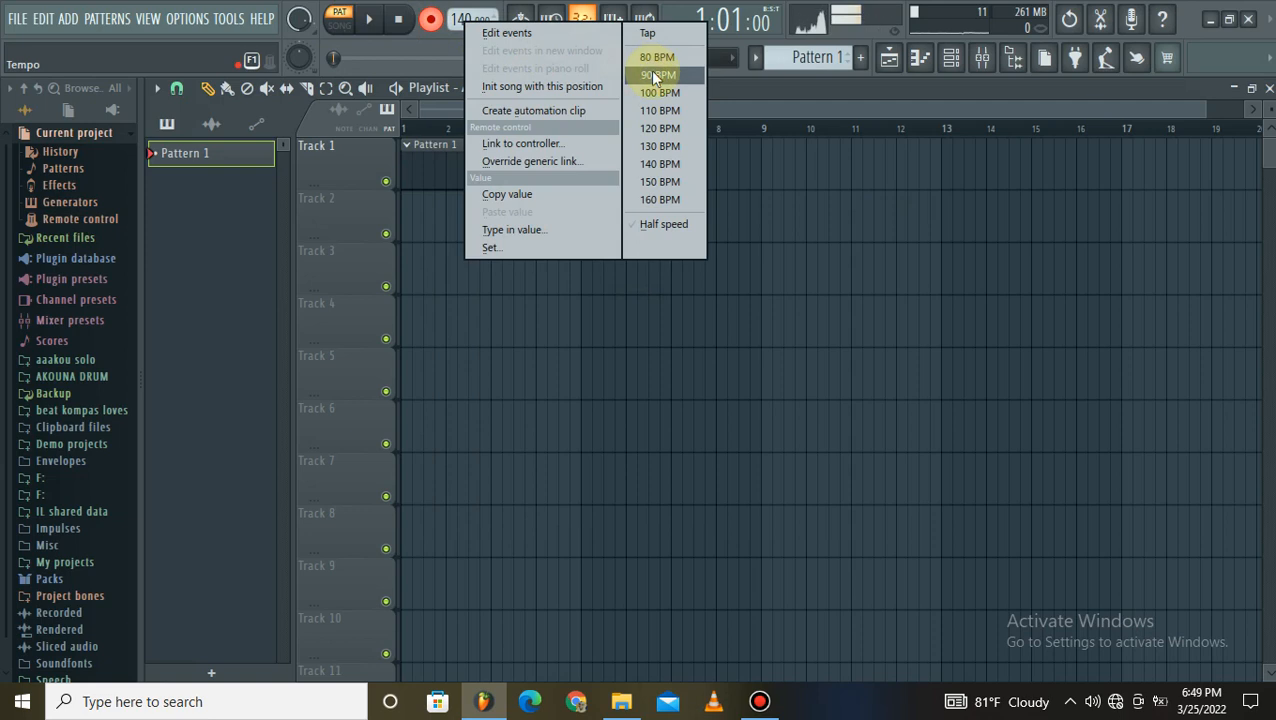
pyautogui.click(657, 75)
pyautogui.click(369, 29)
pyautogui.click(372, 21)
pyautogui.doubleClick(501, 21)
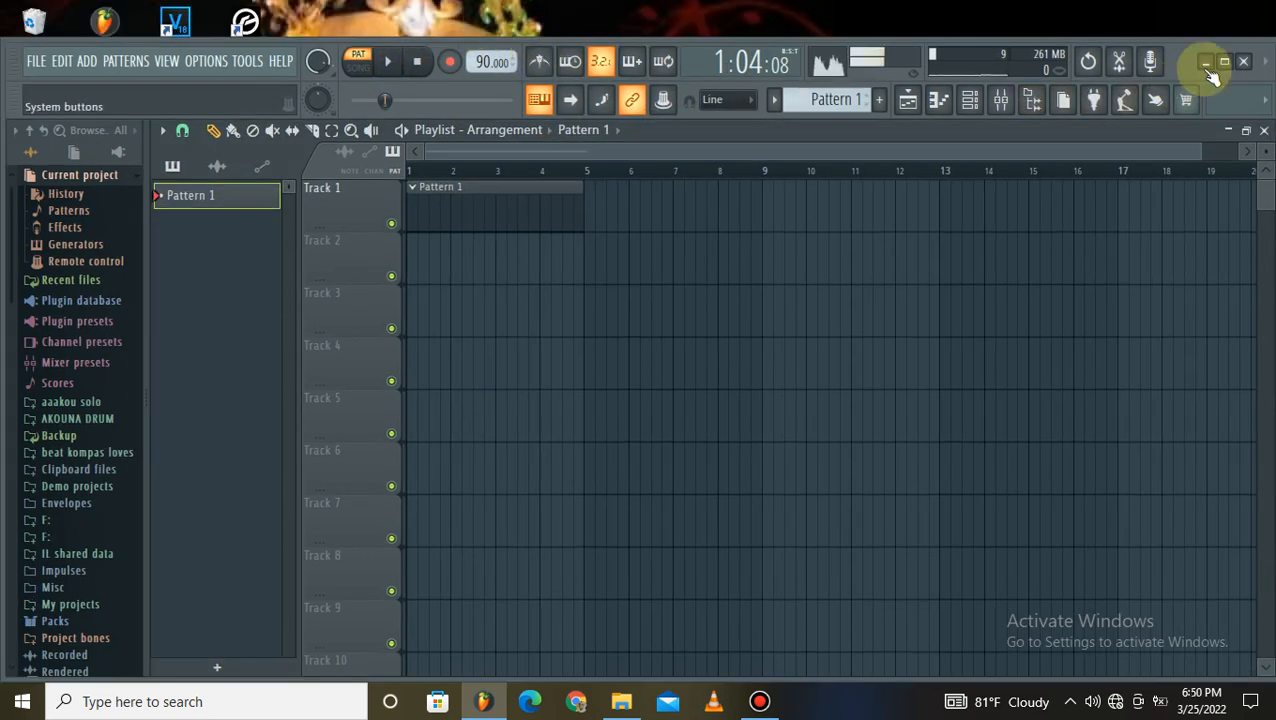
pyautogui.click(1224, 61)
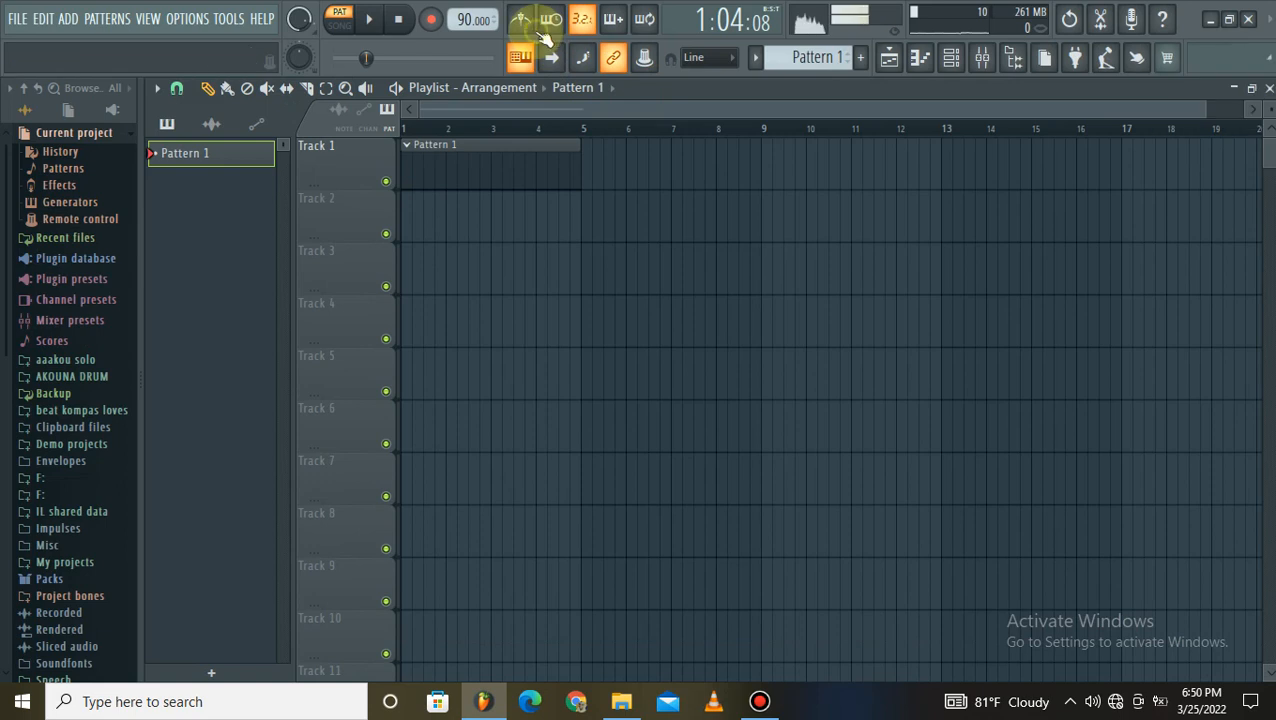
# - Test playback with the metronome on, and arm recording without choosing an option in the recording prompt
pyautogui.click(369, 21)
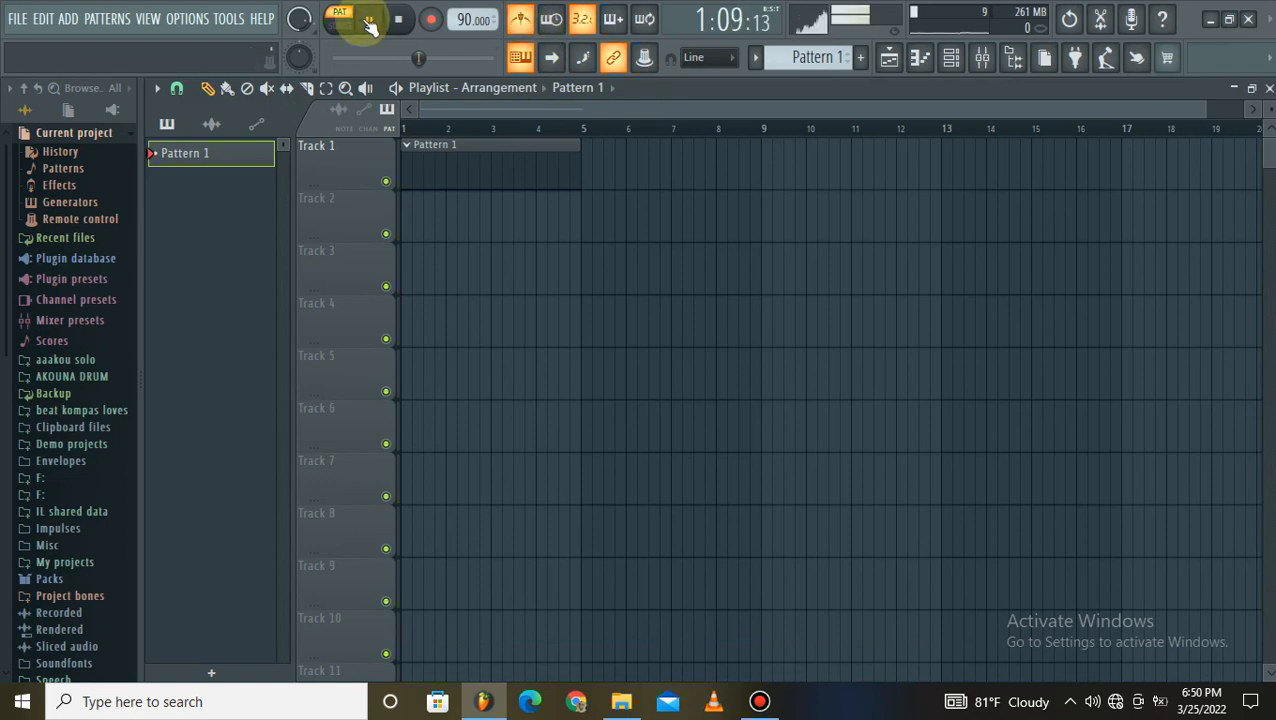
pyautogui.click(398, 20)
pyautogui.click(431, 20)
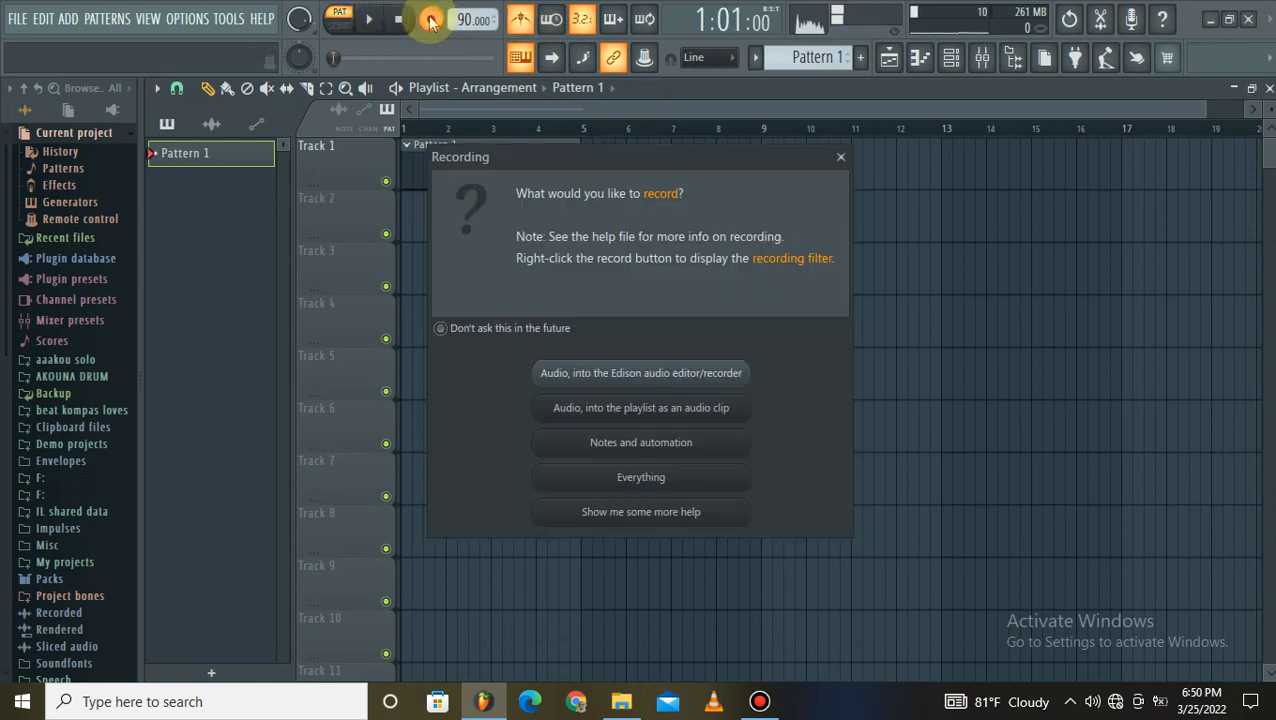
pyautogui.click(841, 158)
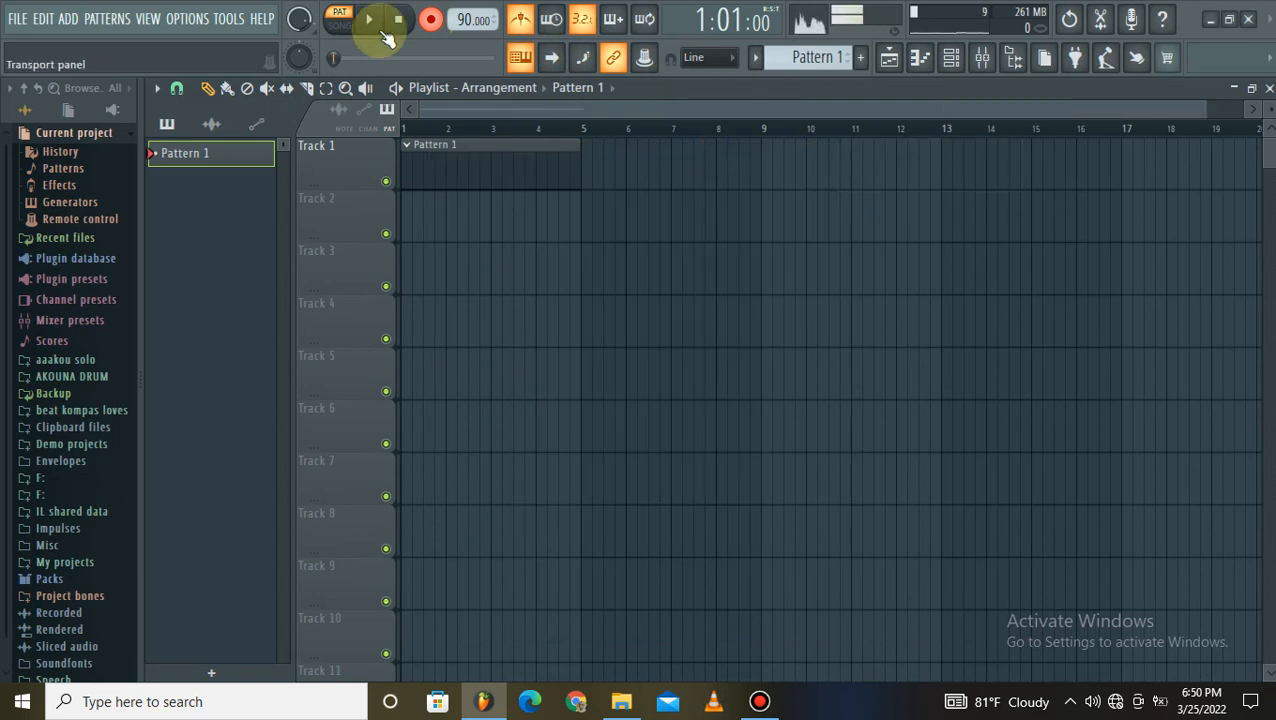
# - Load the +33 French Choir preset from the 17 Vocals category in the Xpand!2 channel and return to the playlist
pyautogui.click(953, 55)
pyautogui.click(279, 132)
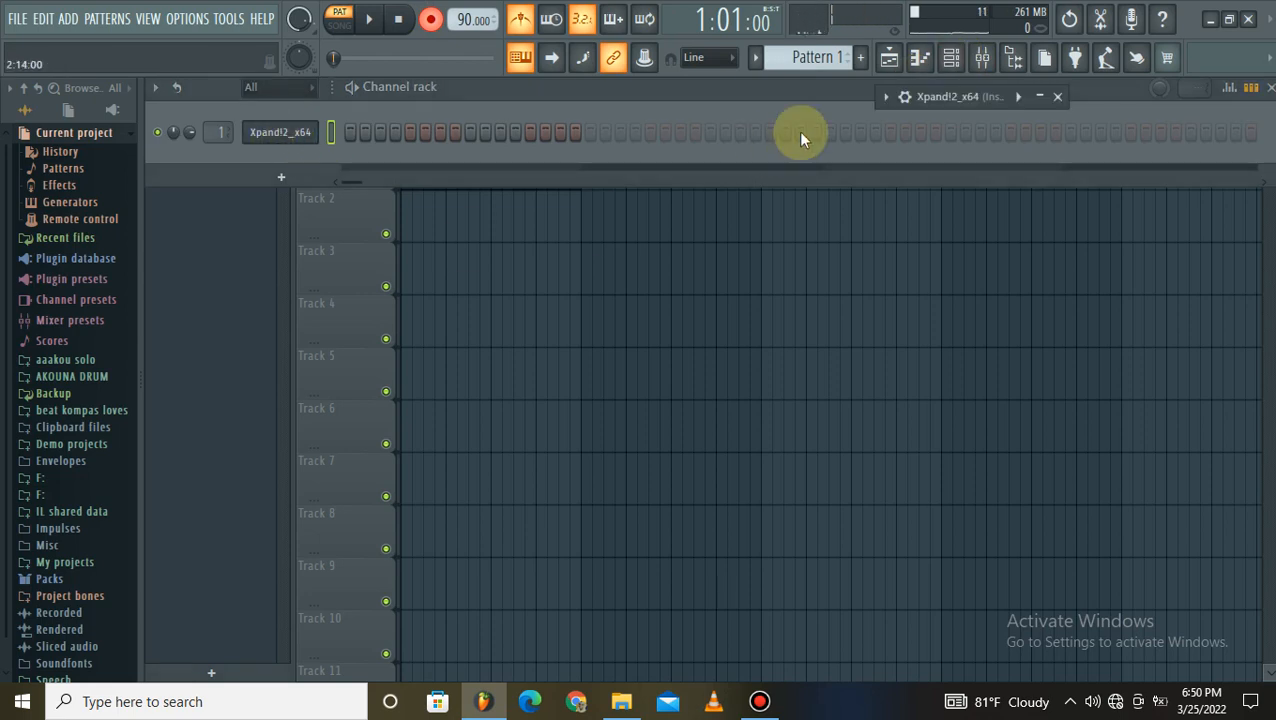
pyautogui.click(1043, 96)
pyautogui.click(629, 589)
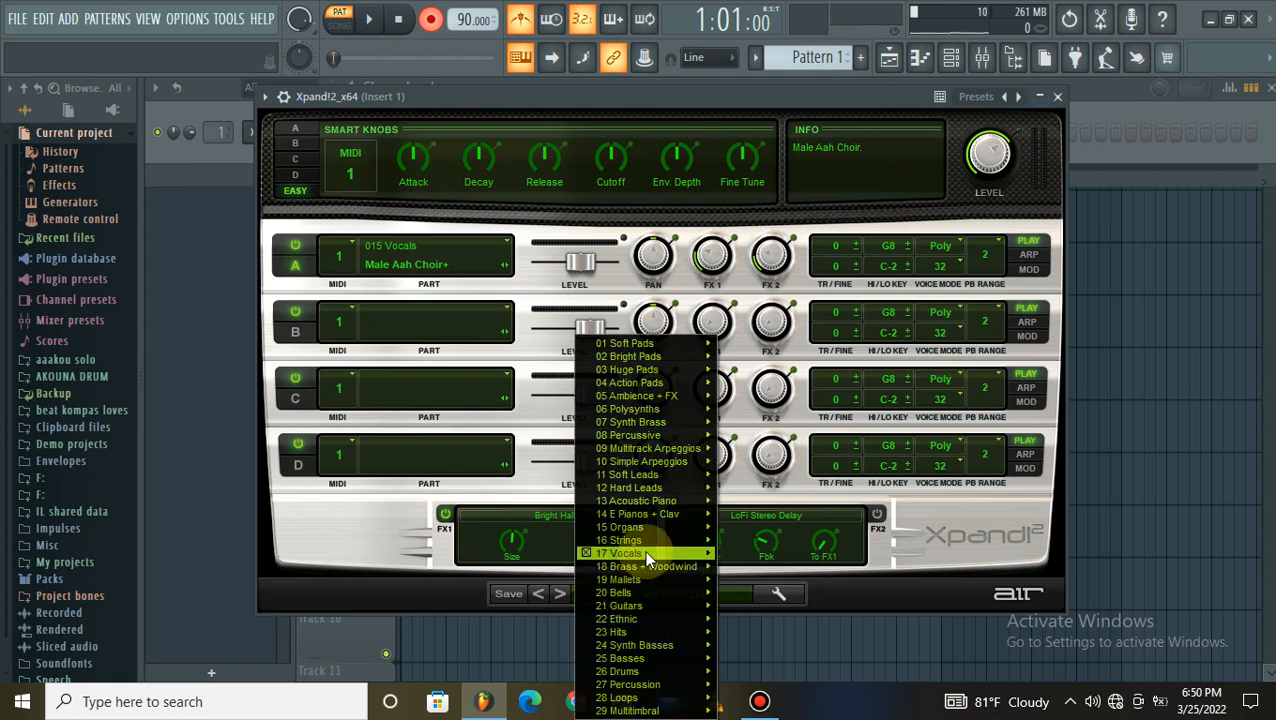
pyautogui.moveTo(672, 553)
pyautogui.click(815, 429)
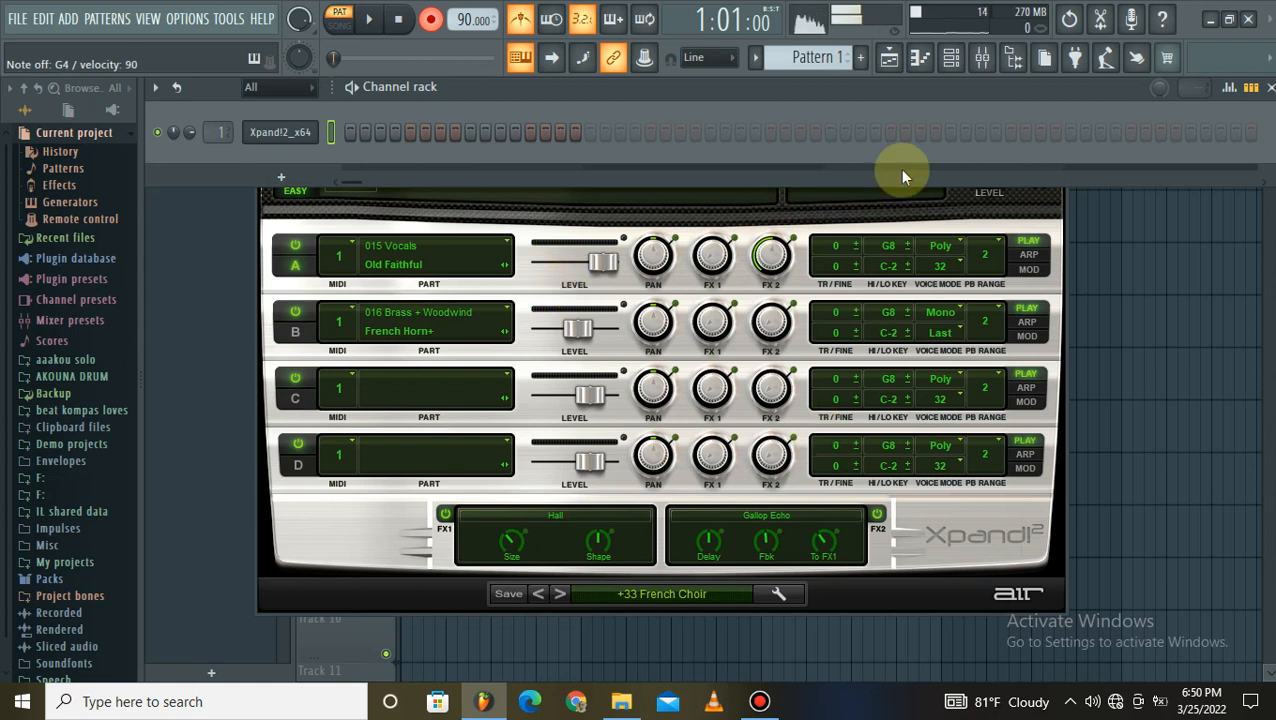
pyautogui.click(1148, 251)
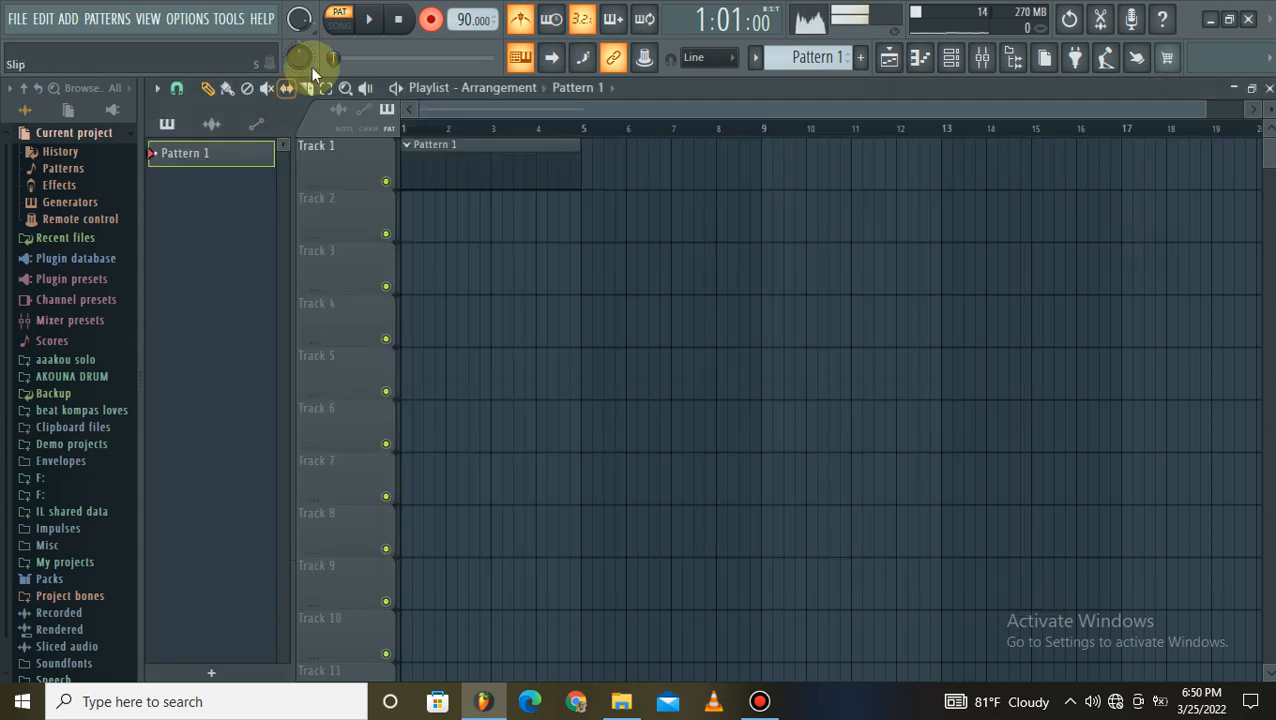
# - Record a four-bar chord progression into Pattern 1, disarm recording and stop playback
pyautogui.click(375, 21)
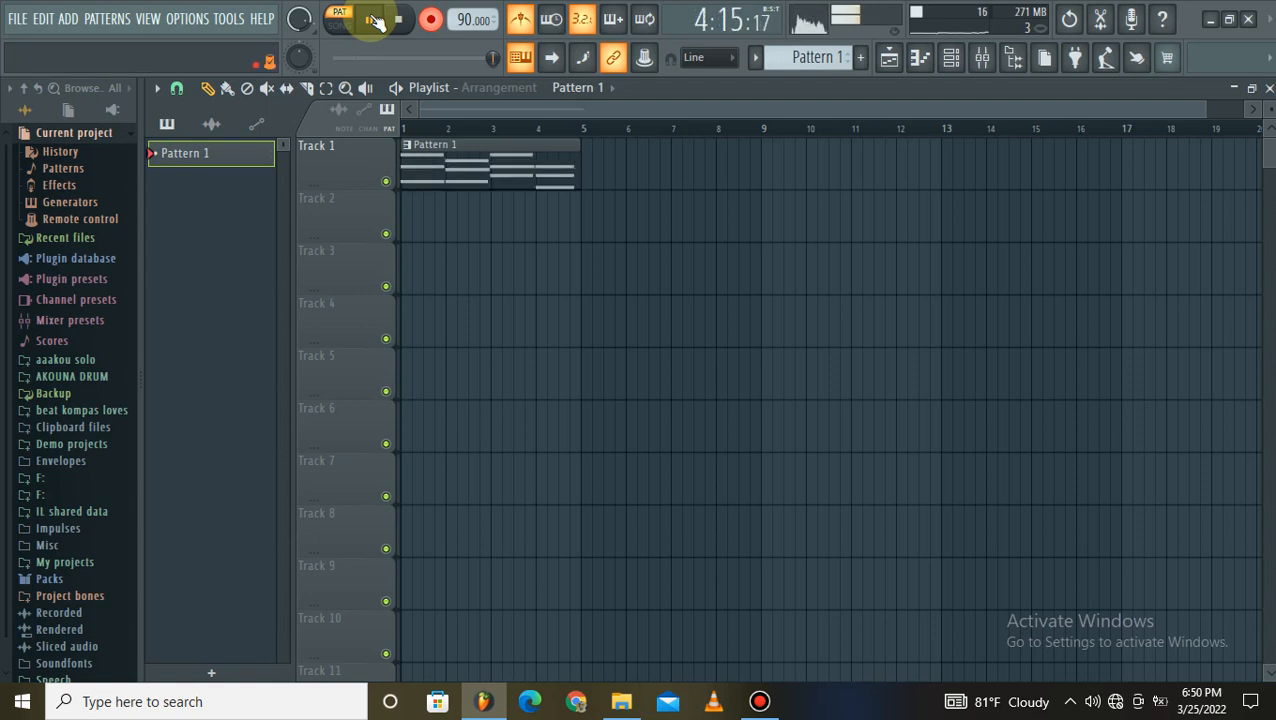
pyautogui.click(430, 18)
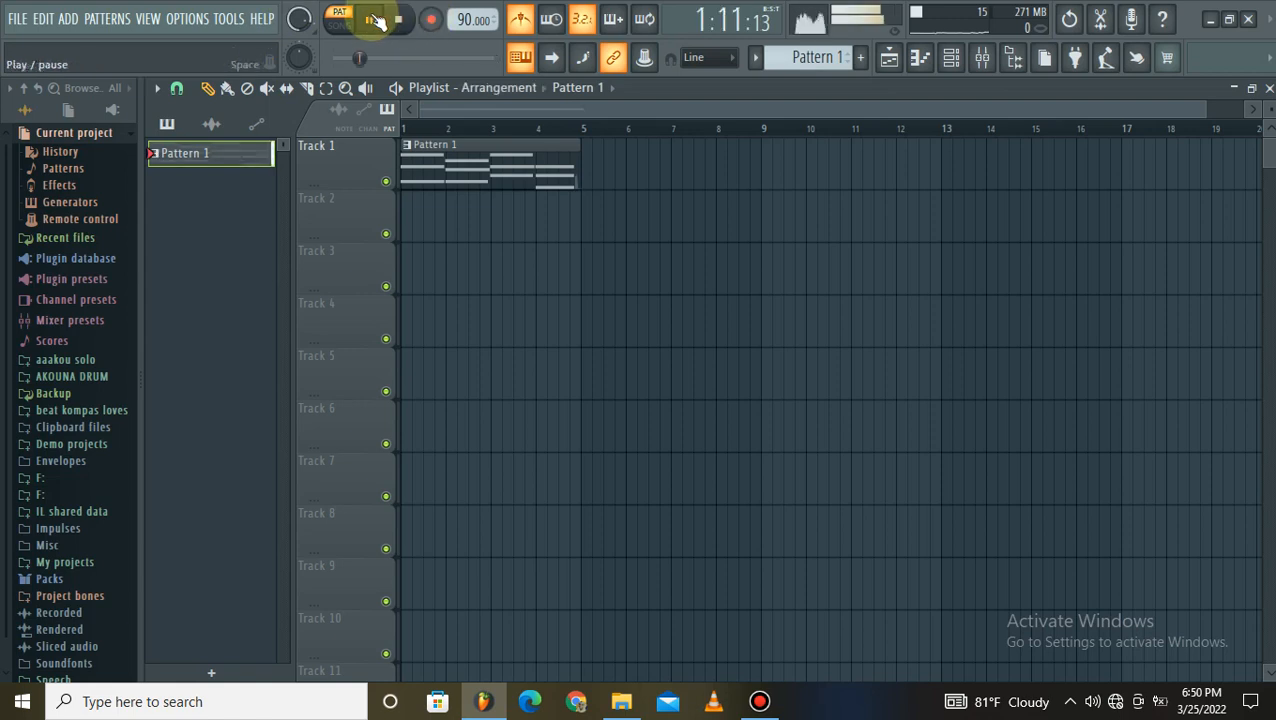
pyautogui.click(399, 19)
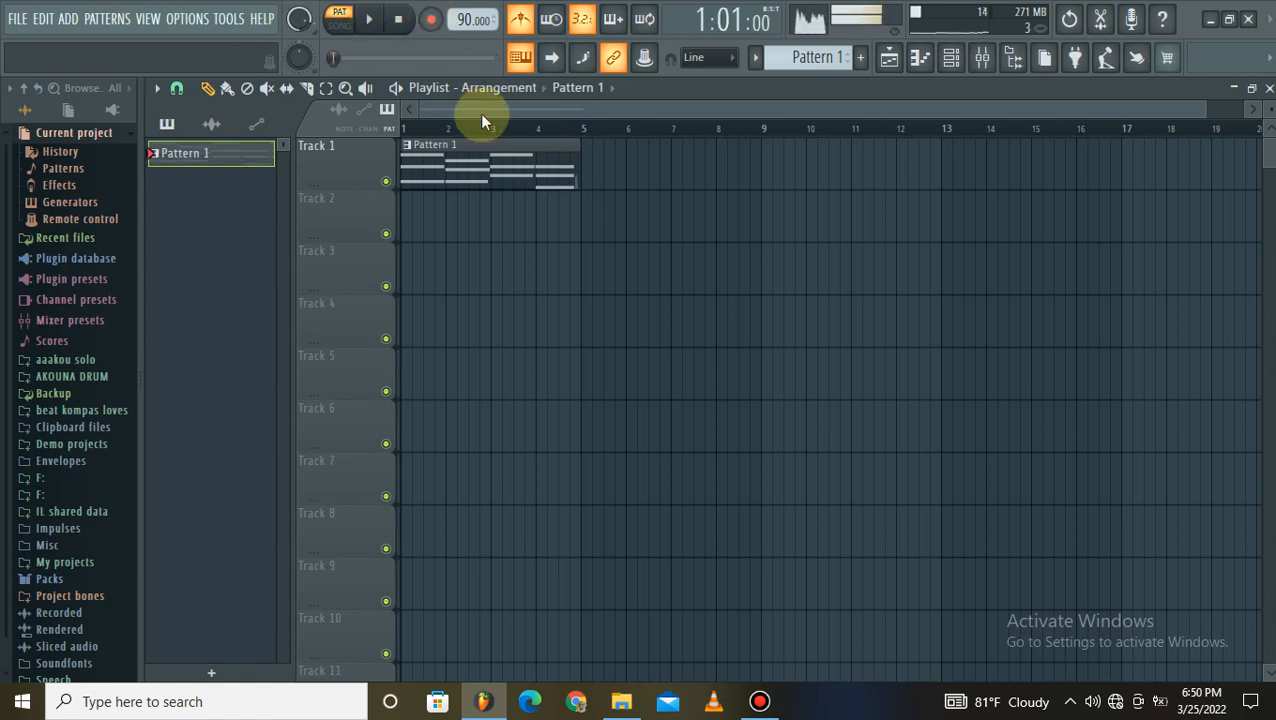
# - Switch playback to song mode and open the Pattern 1 clip's notes in the piano roll
pyautogui.press('l')
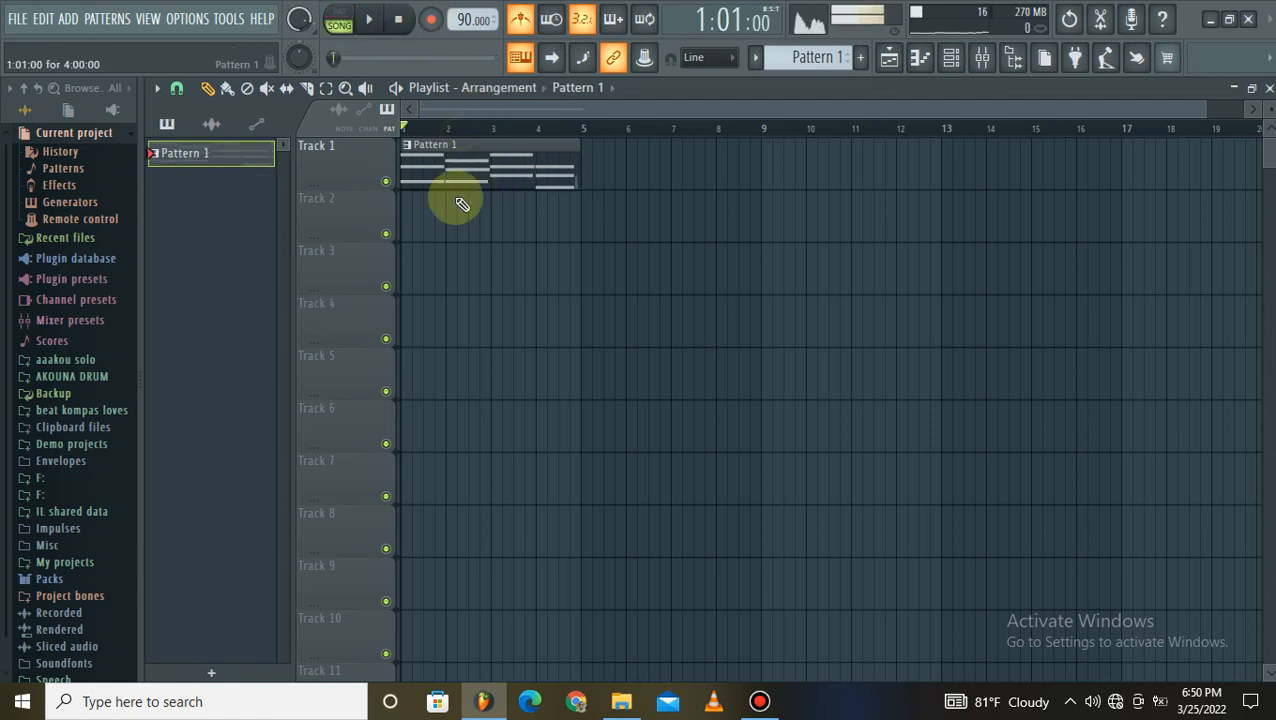
pyautogui.doubleClick(501, 157)
pyautogui.click(510, 169)
pyautogui.rightClick(518, 158)
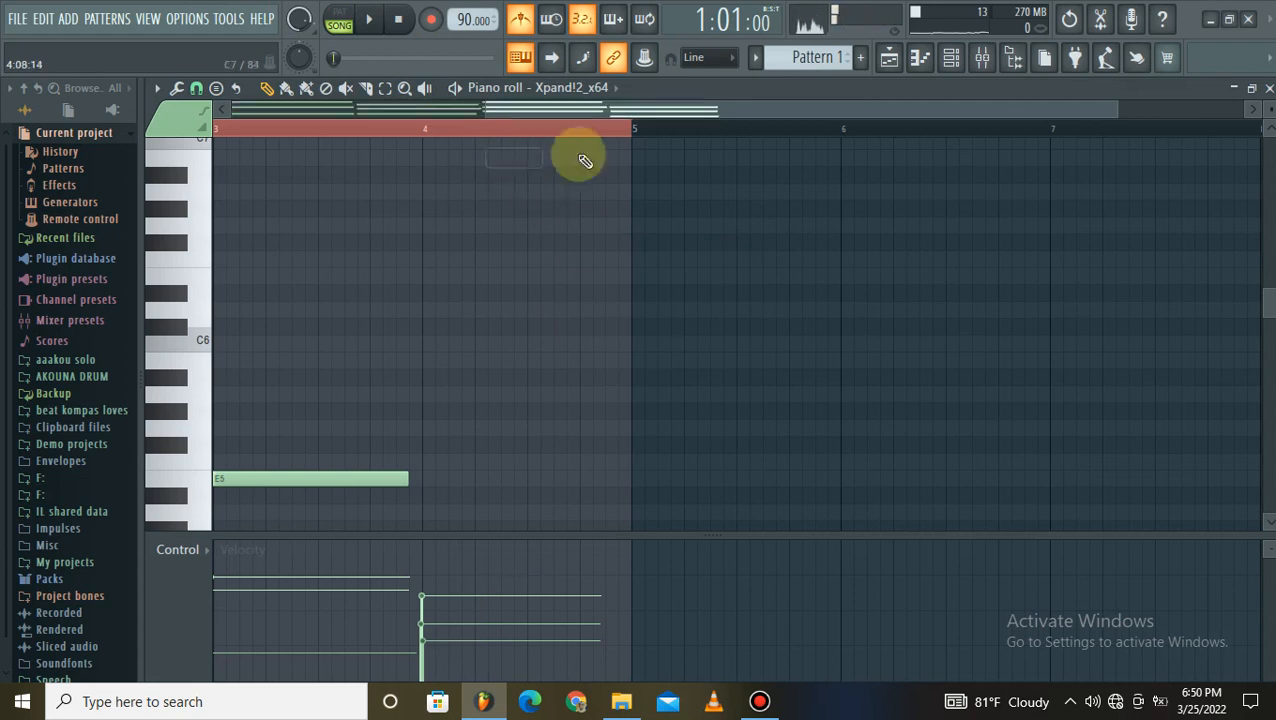
# - Examine how the recorded chord notes line up with the bar lines across the four bars in the piano roll
pyautogui.scroll(-2, 1096, 128)
pyautogui.scroll(-5, 370, 380)
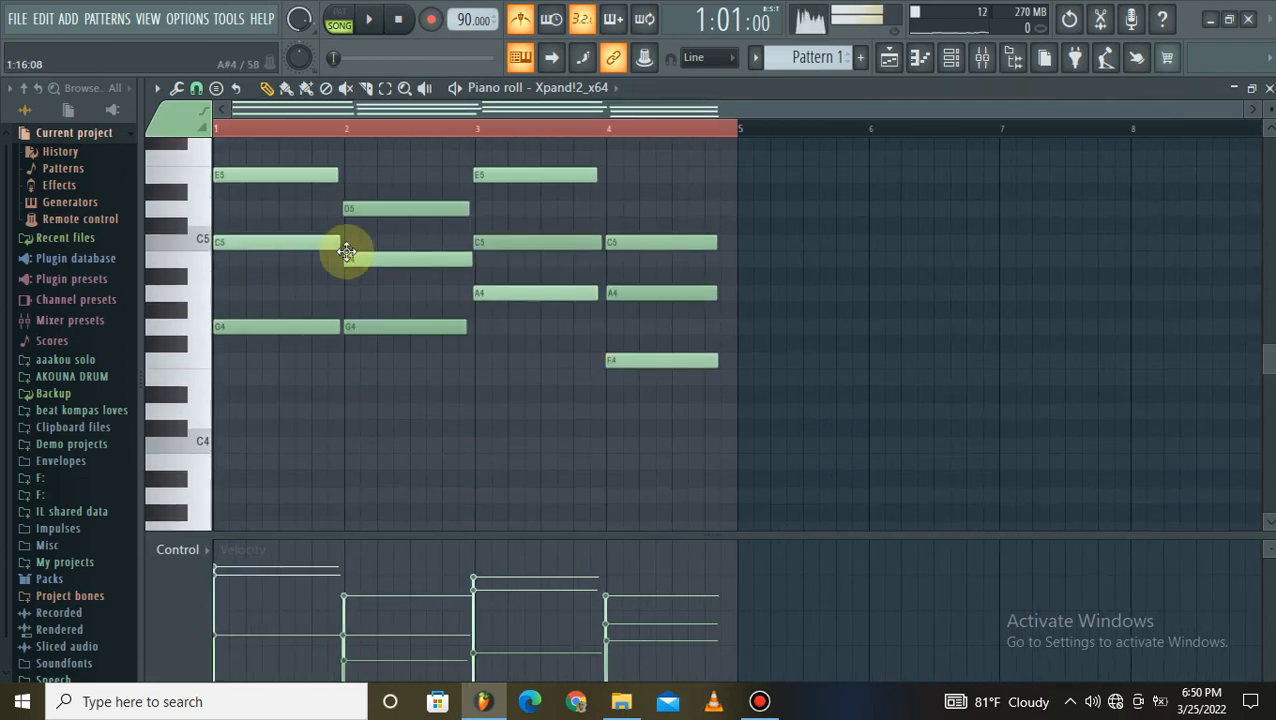
pyautogui.scroll(2, 362, 128)
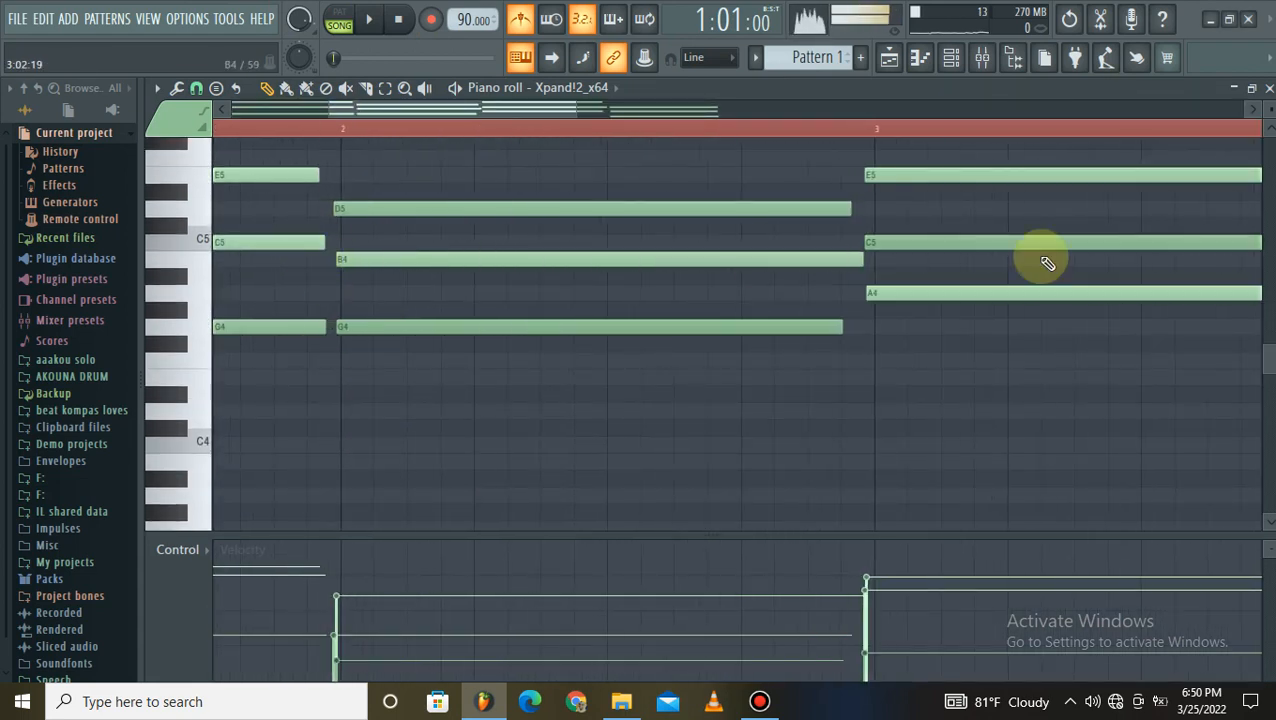
pyautogui.scroll(-5, 863, 137)
pyautogui.scroll(-3, 882, 135)
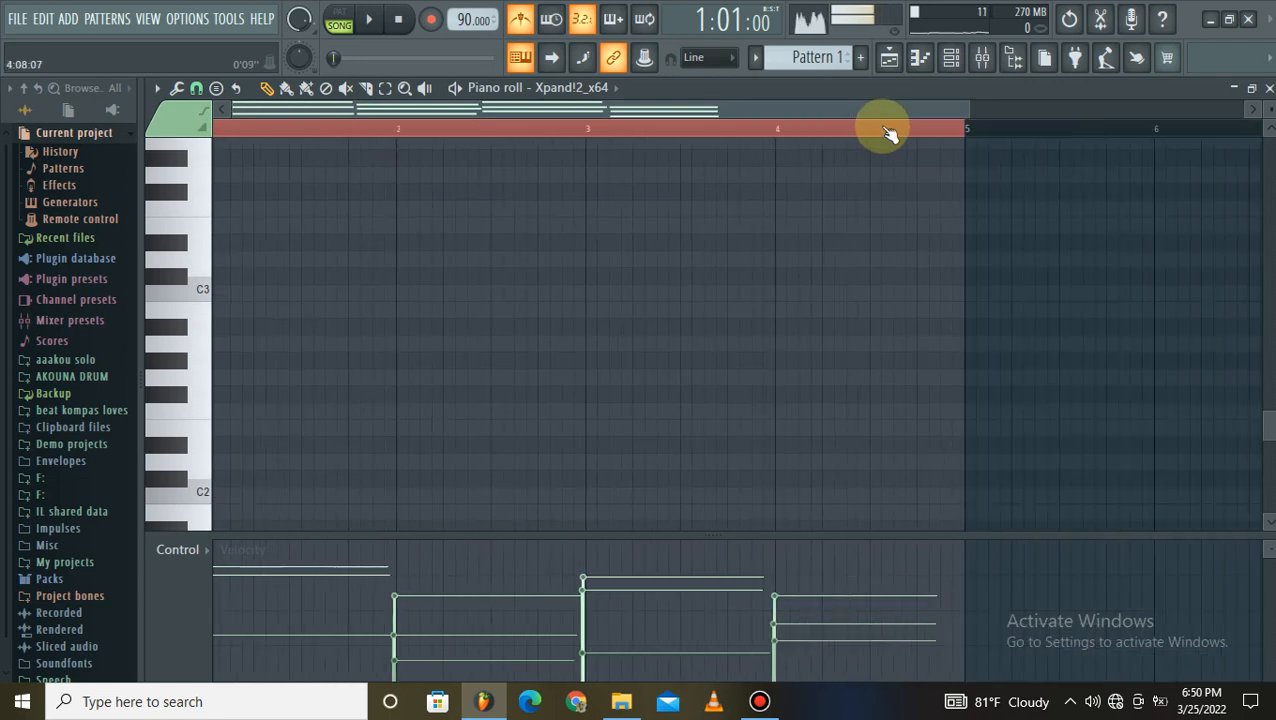
pyautogui.scroll(5, 817, 302)
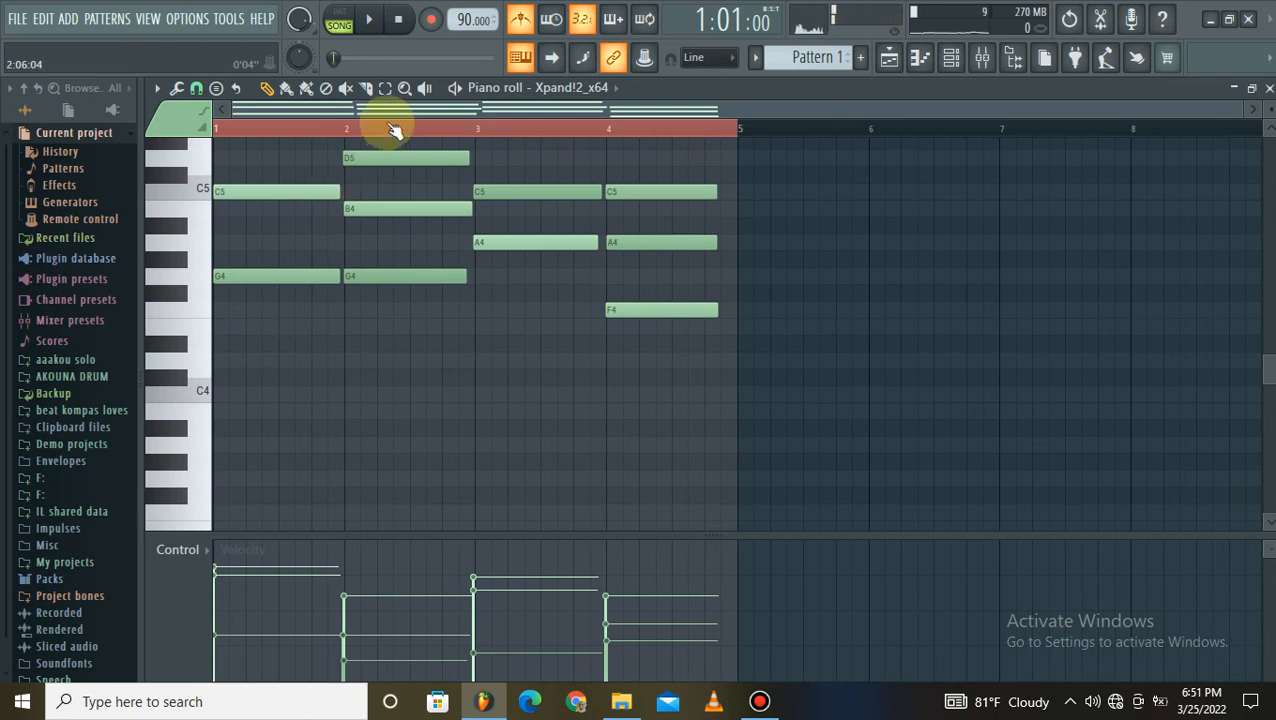
pyautogui.scroll(2, 322, 150)
pyautogui.moveTo(238, 228); pyautogui.dragTo(194, 216)
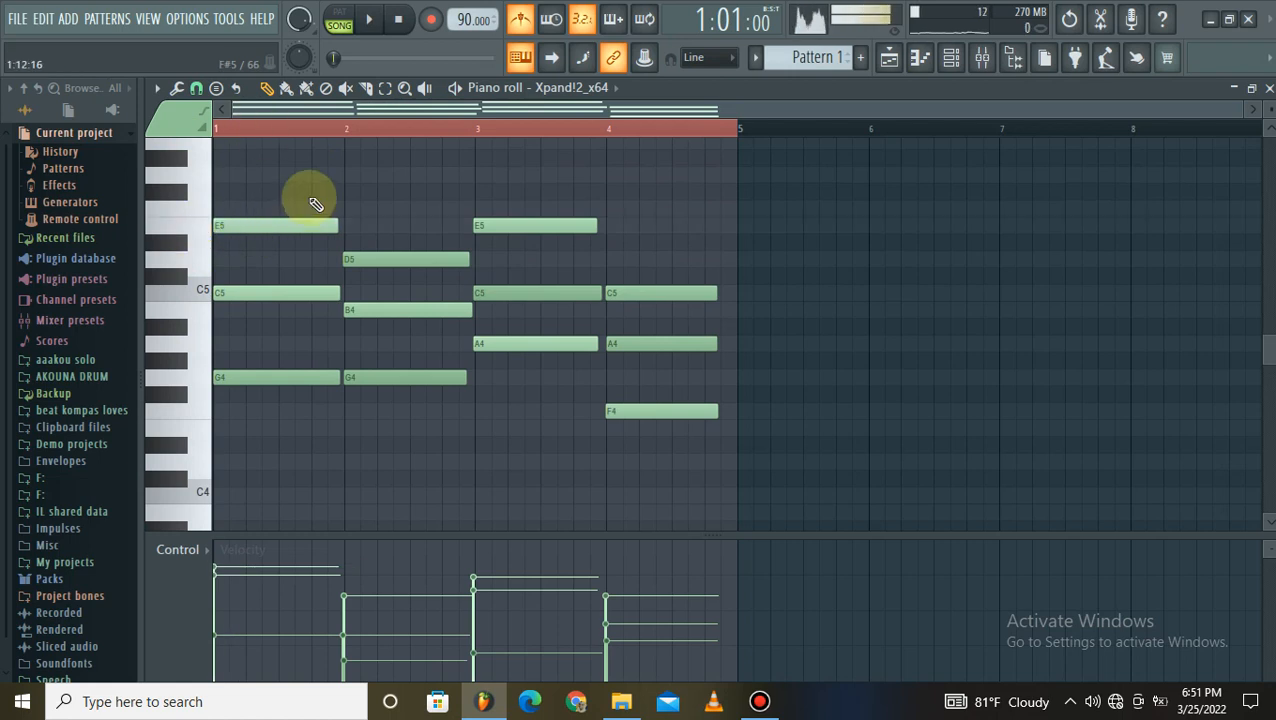
# - Quantize the start and end times of the recorded chord notes using the Default quantizer template
pyautogui.hotkey('alt', 'q')
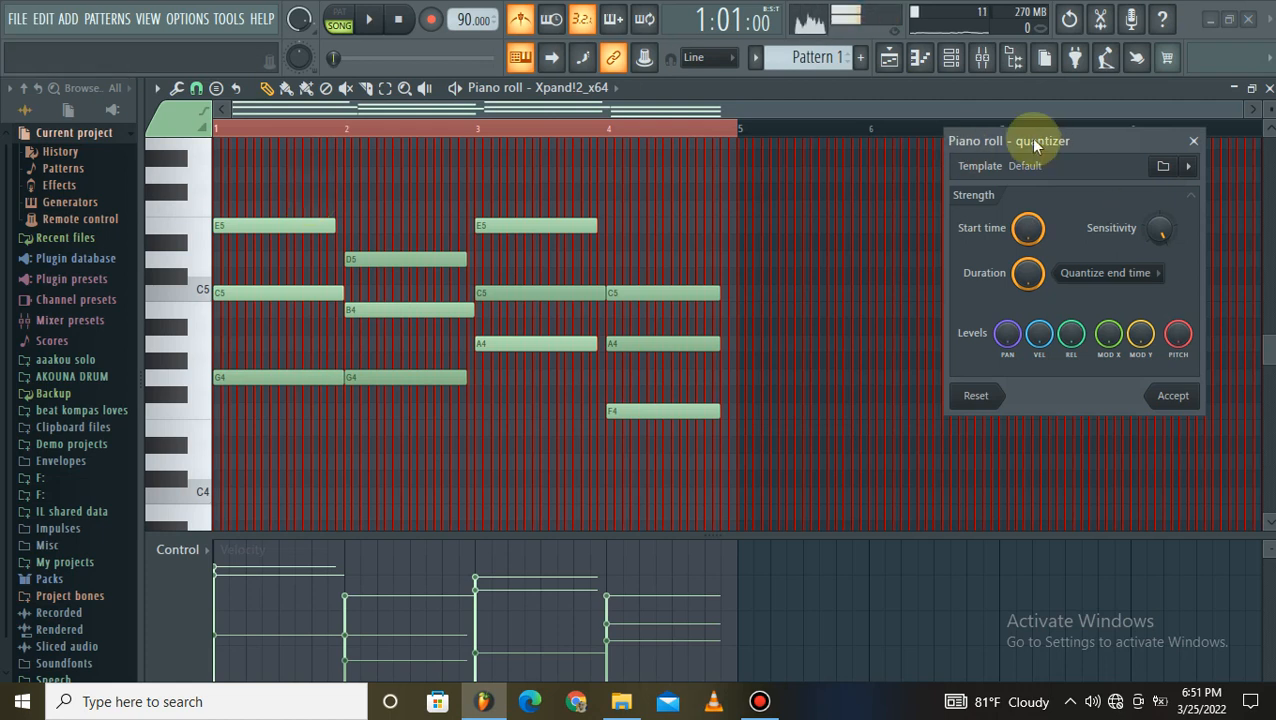
pyautogui.moveTo(1057, 134); pyautogui.dragTo(566, 118)
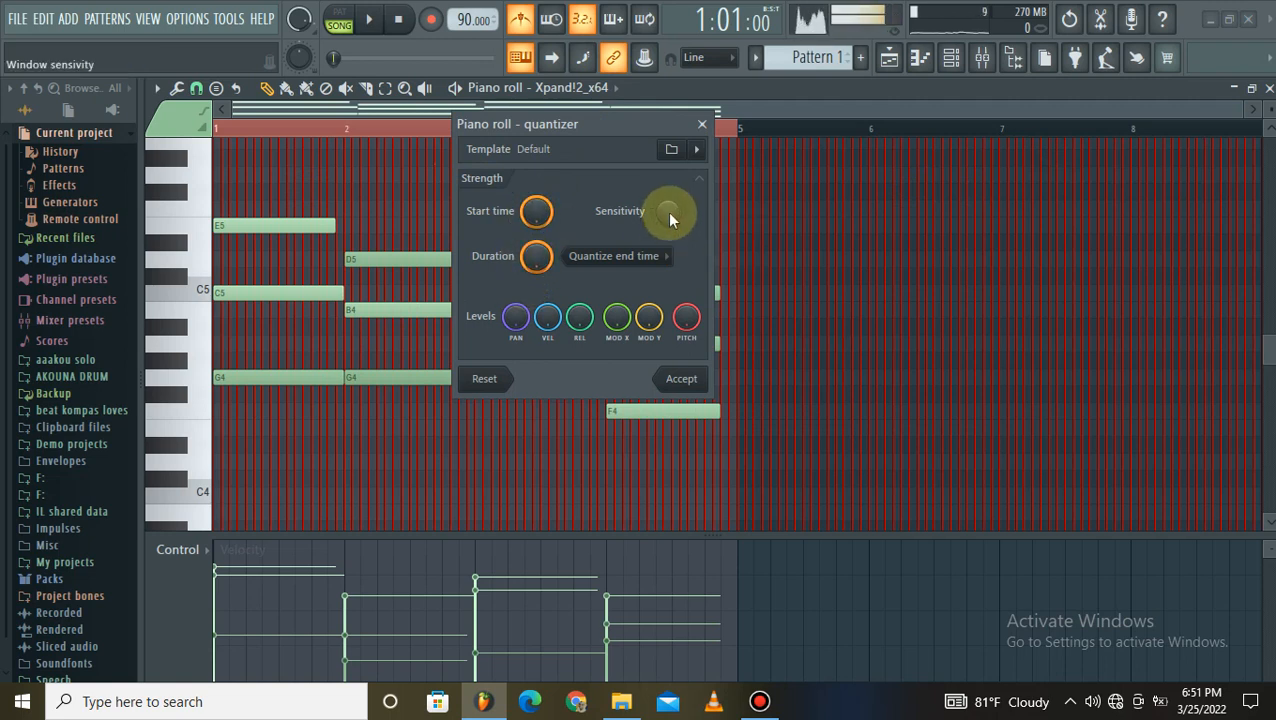
pyautogui.click(697, 386)
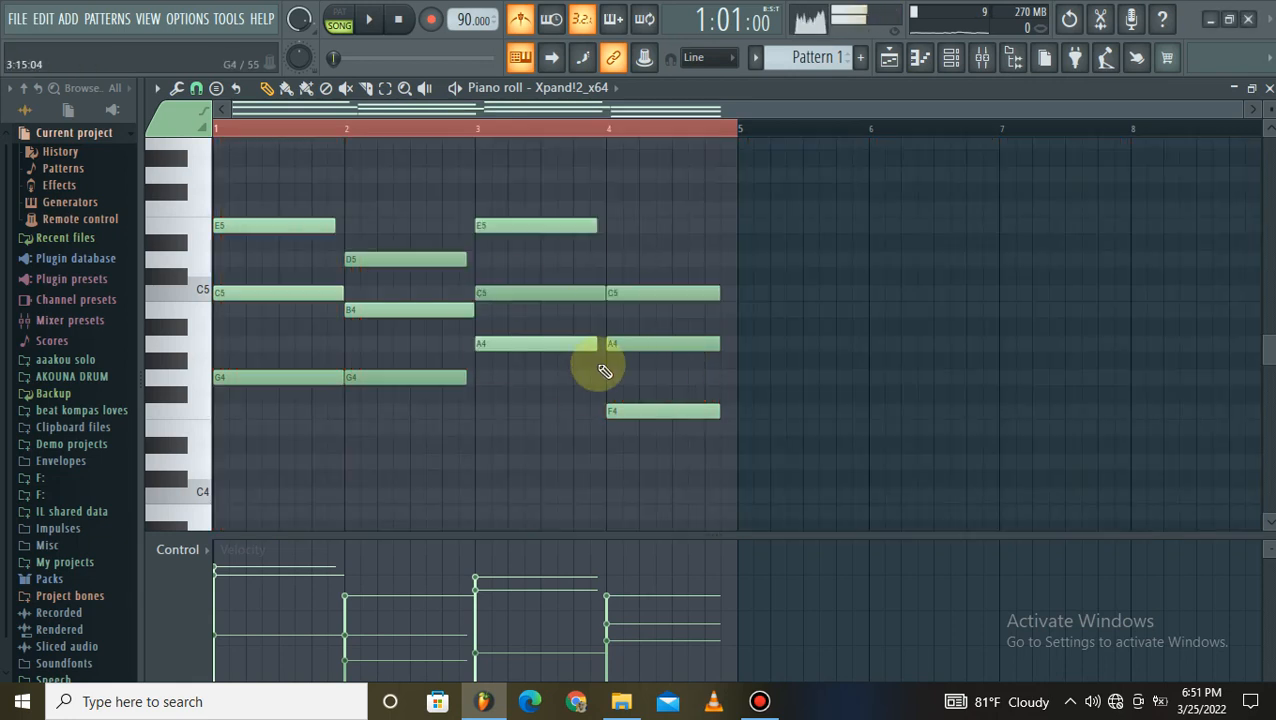
# - Examine the quantized chord notes' alignment with the start of each bar
pyautogui.scroll(5, 477, 136)
pyautogui.scroll(-6, 477, 136)
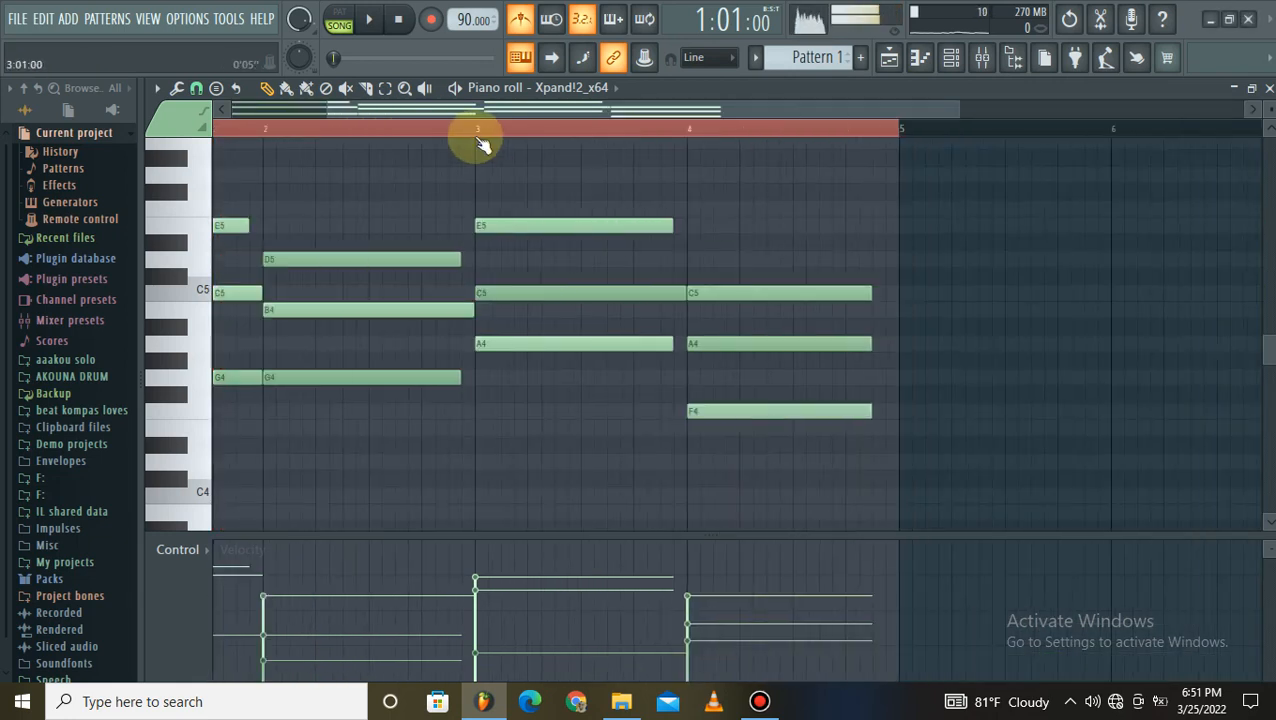
pyautogui.scroll(4, 325, 136)
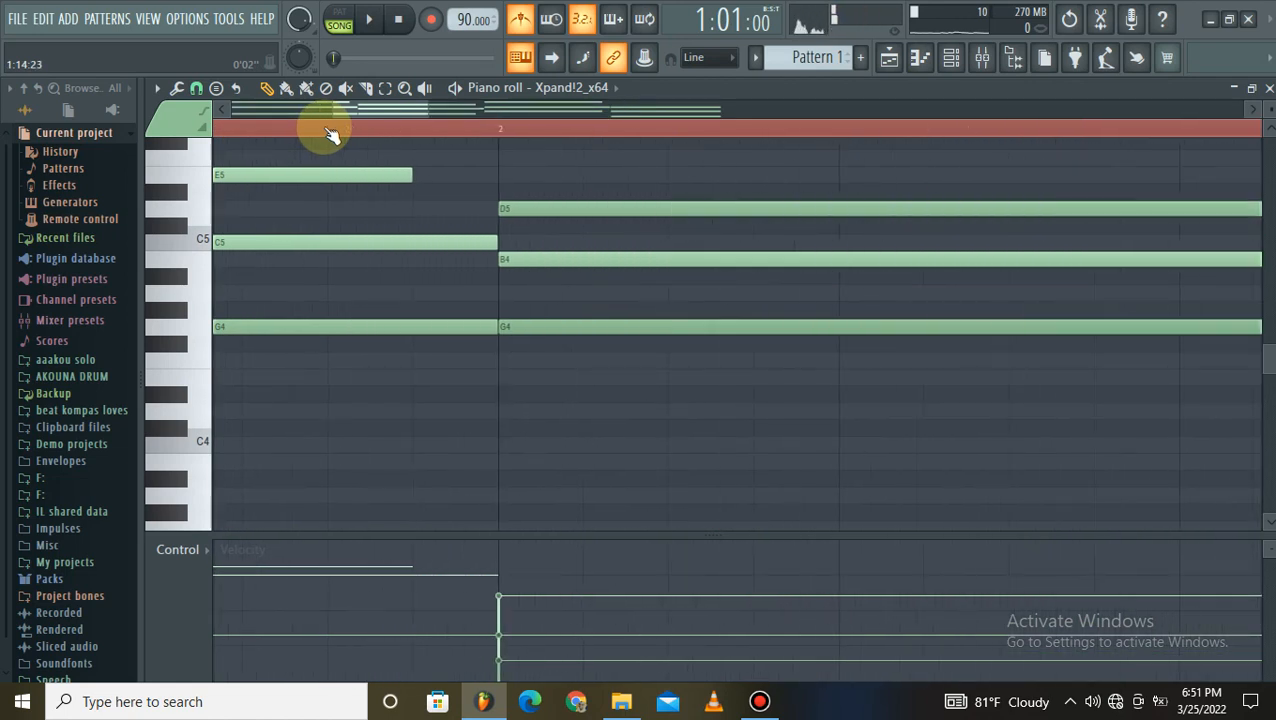
pyautogui.scroll(-4, 331, 133)
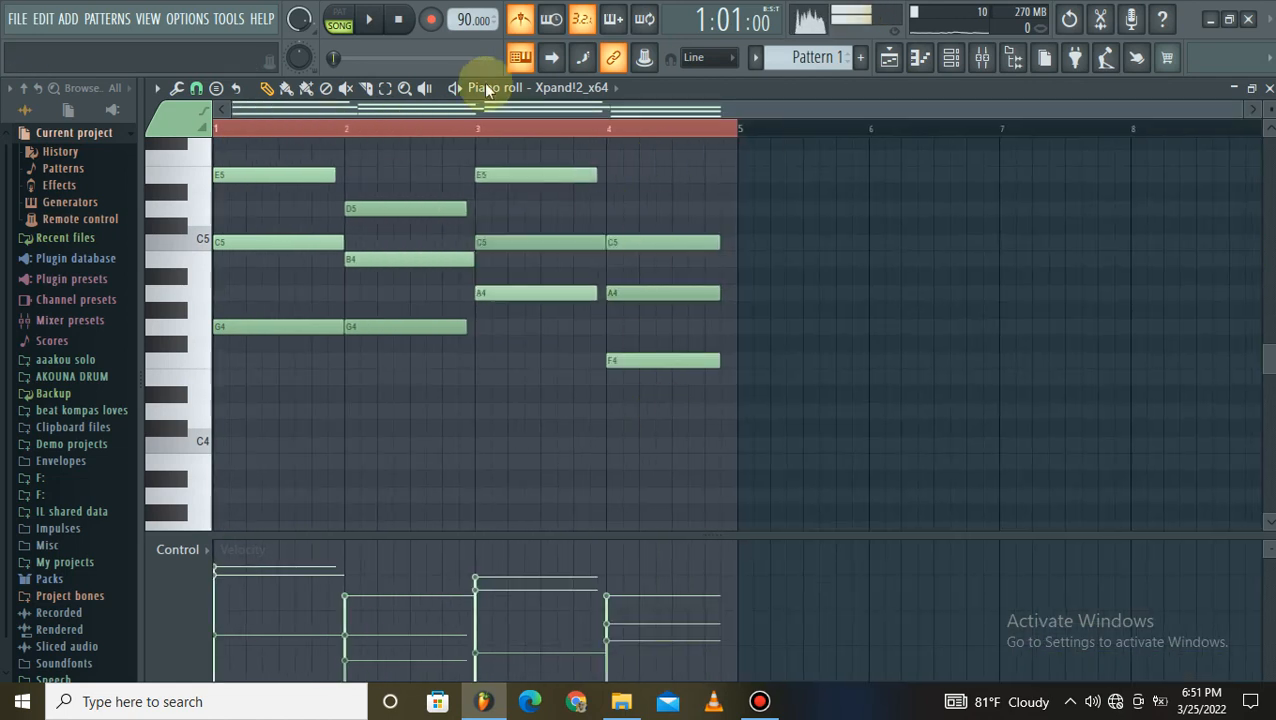
pyautogui.click(760, 701)
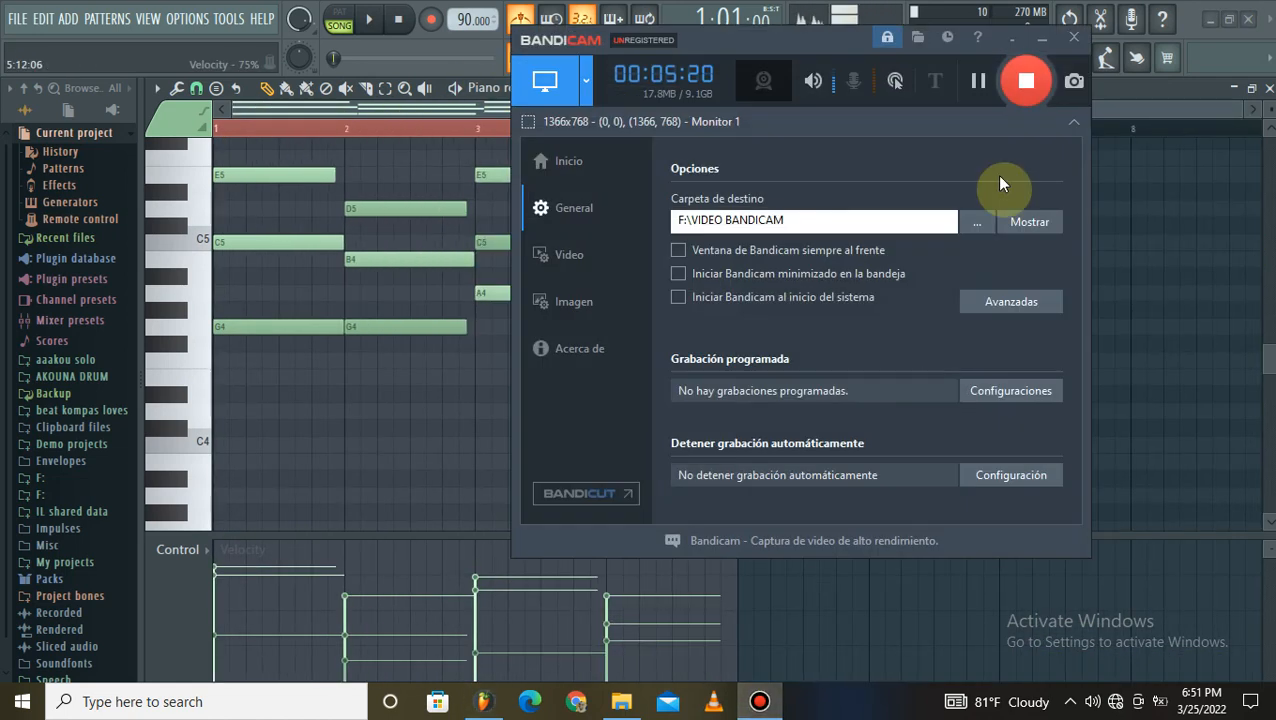
pyautogui.click(1048, 41)
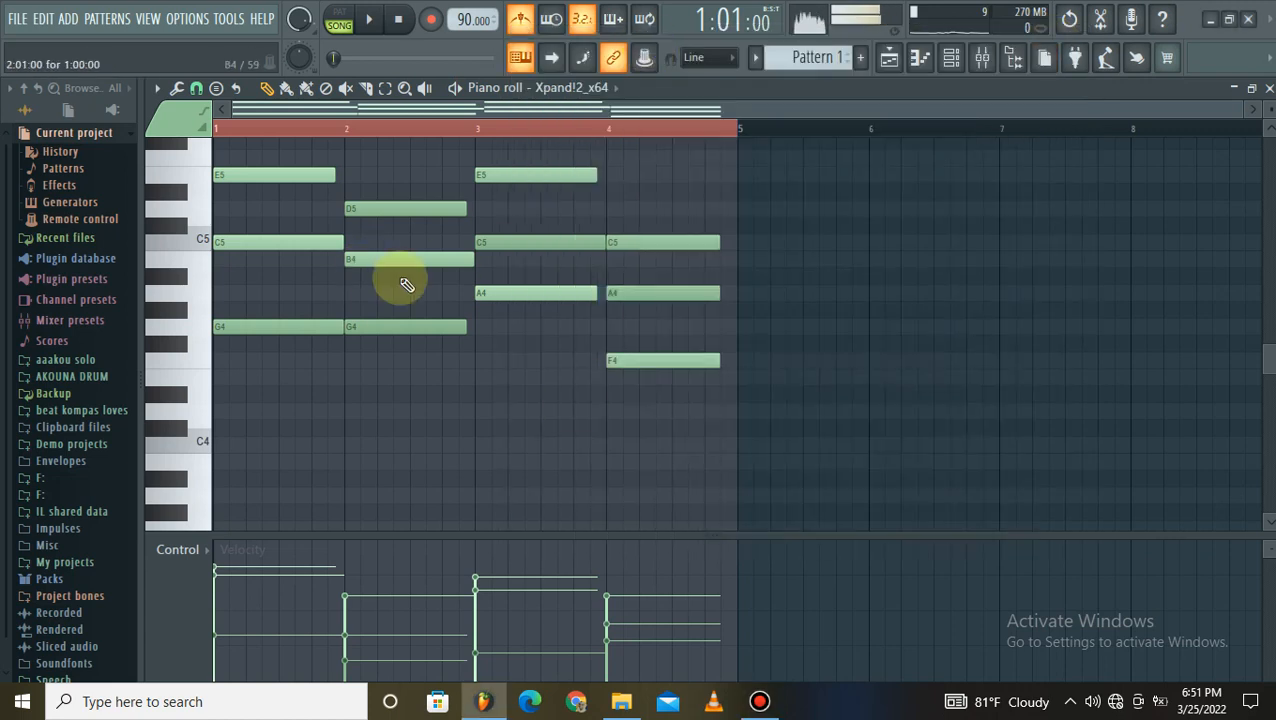
pyautogui.scroll(5, 427, 427)
pyautogui.scroll(-3, 276, 262)
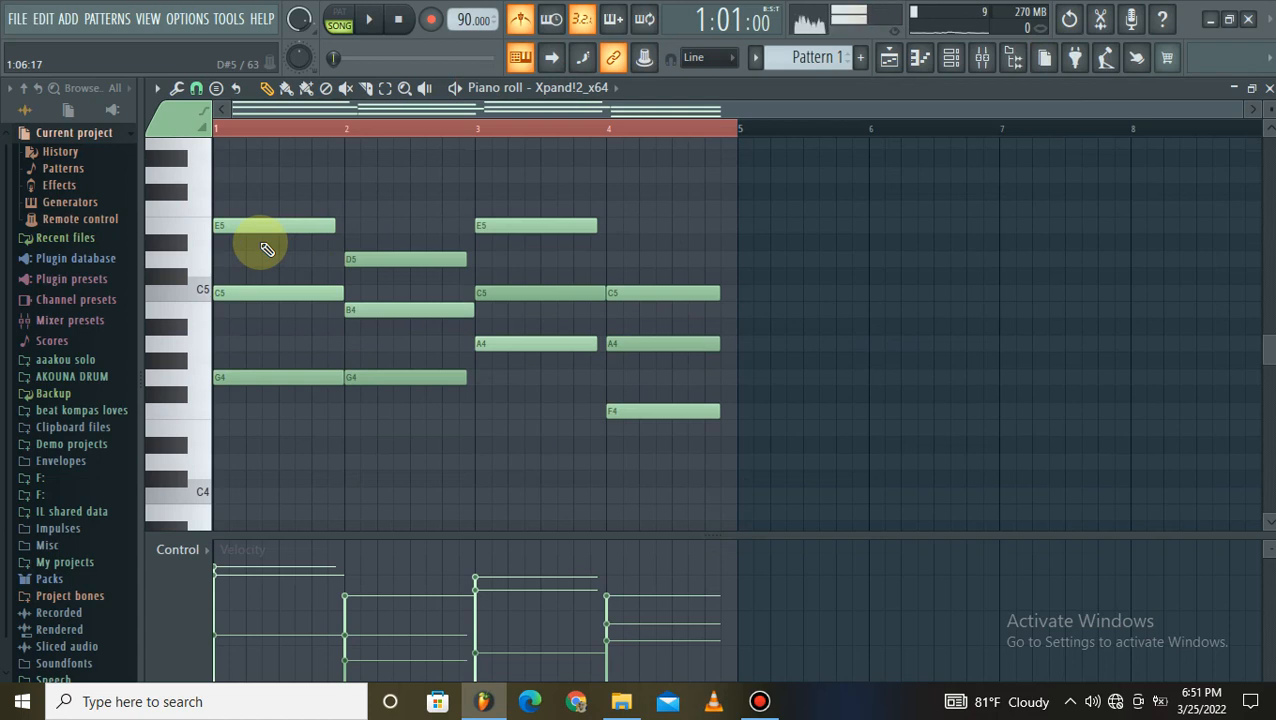
# - Play the quantized chords in song mode, return to the playlist and pause playback
pyautogui.click(369, 19)
pyautogui.click(1234, 91)
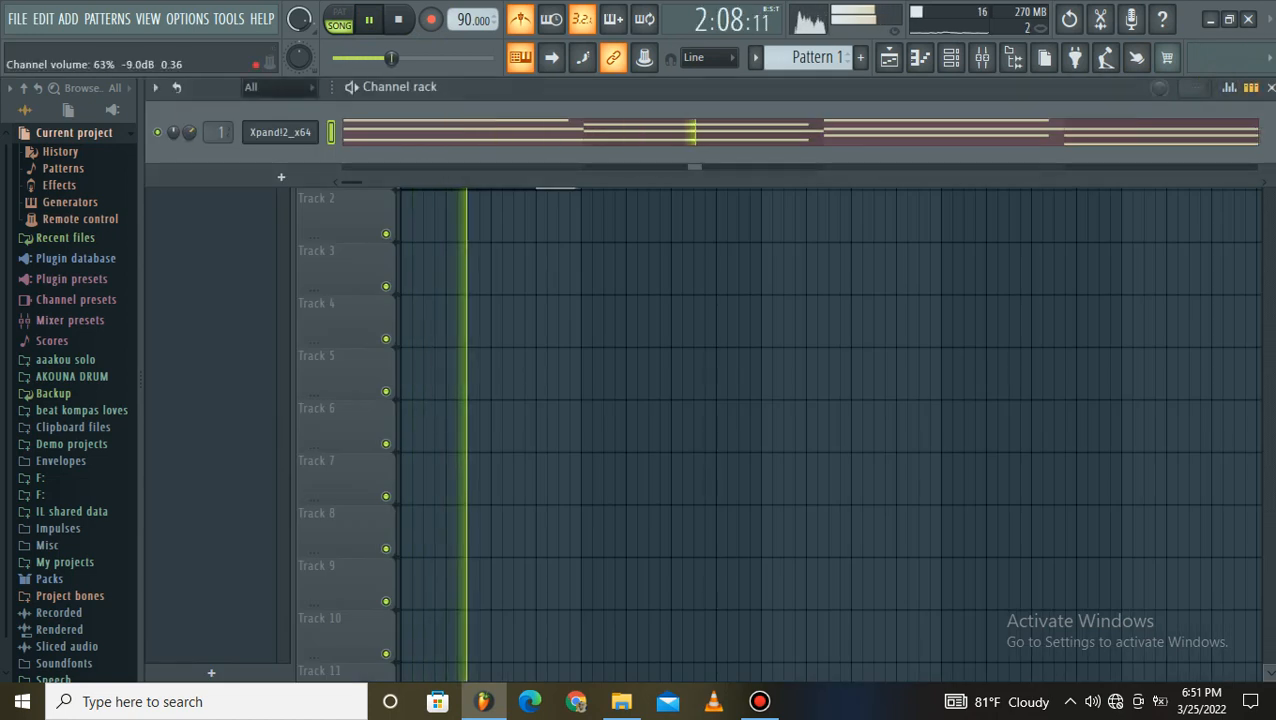
pyautogui.click(565, 243)
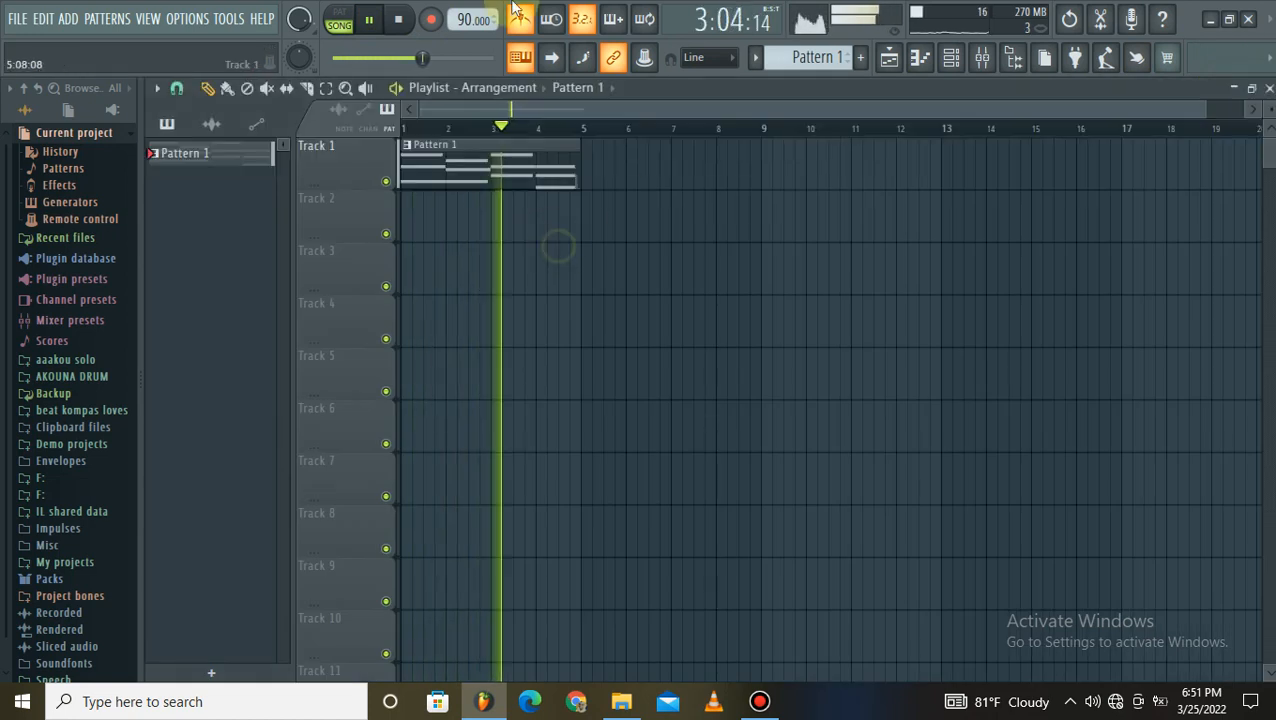
pyautogui.click(373, 22)
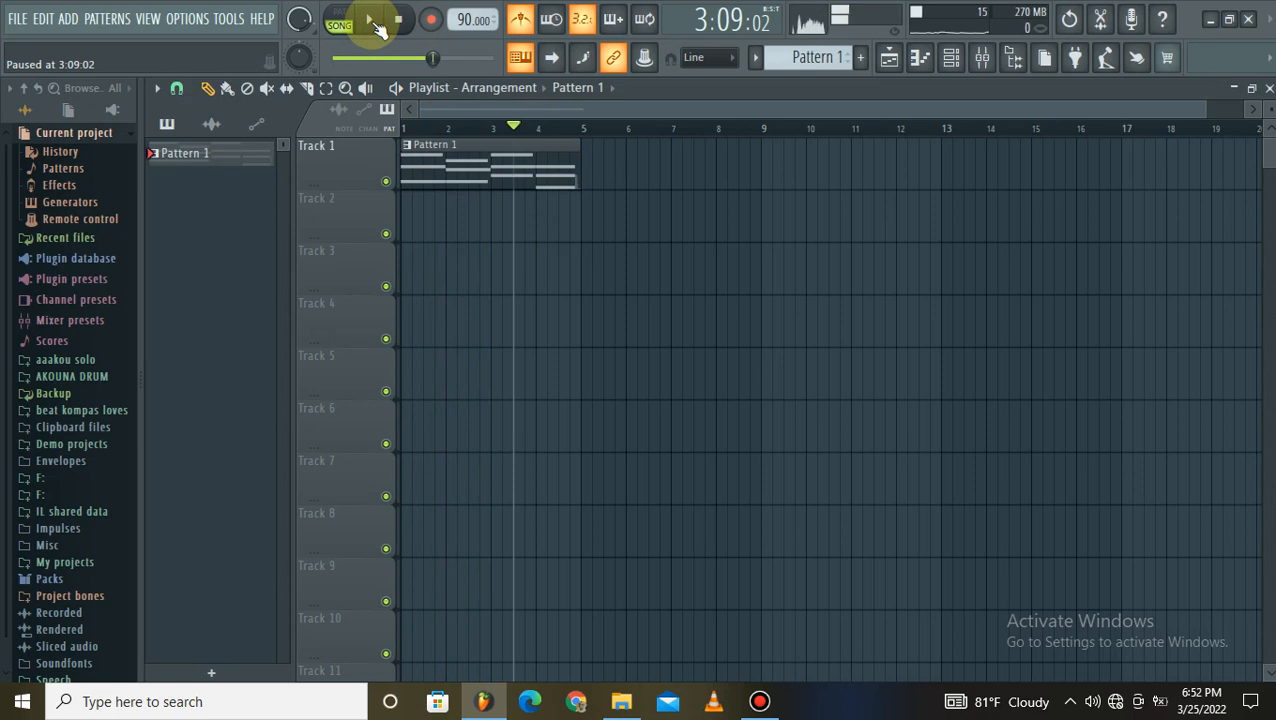
# - Consolidate the Pattern 1 clip in the playlist into a 16Bit int stereo WAV audio clip, with the tail set to Leave remainder
pyautogui.click(951, 60)
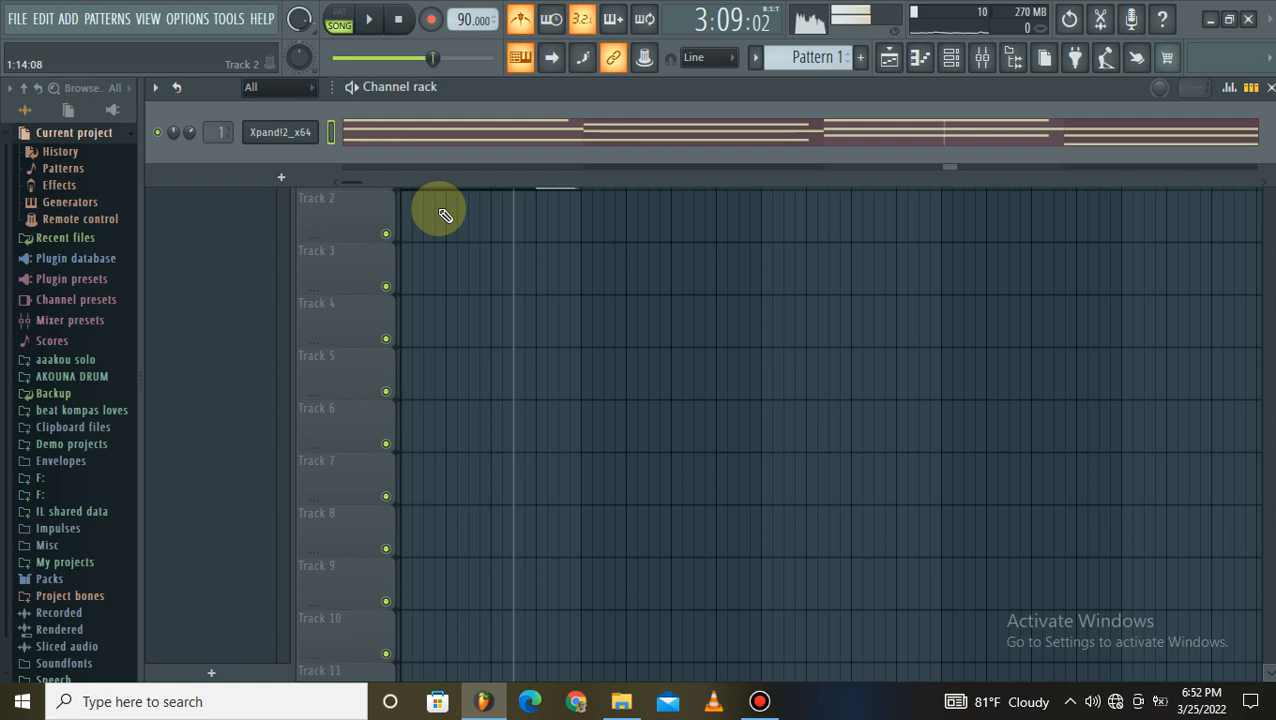
pyautogui.press('F6')
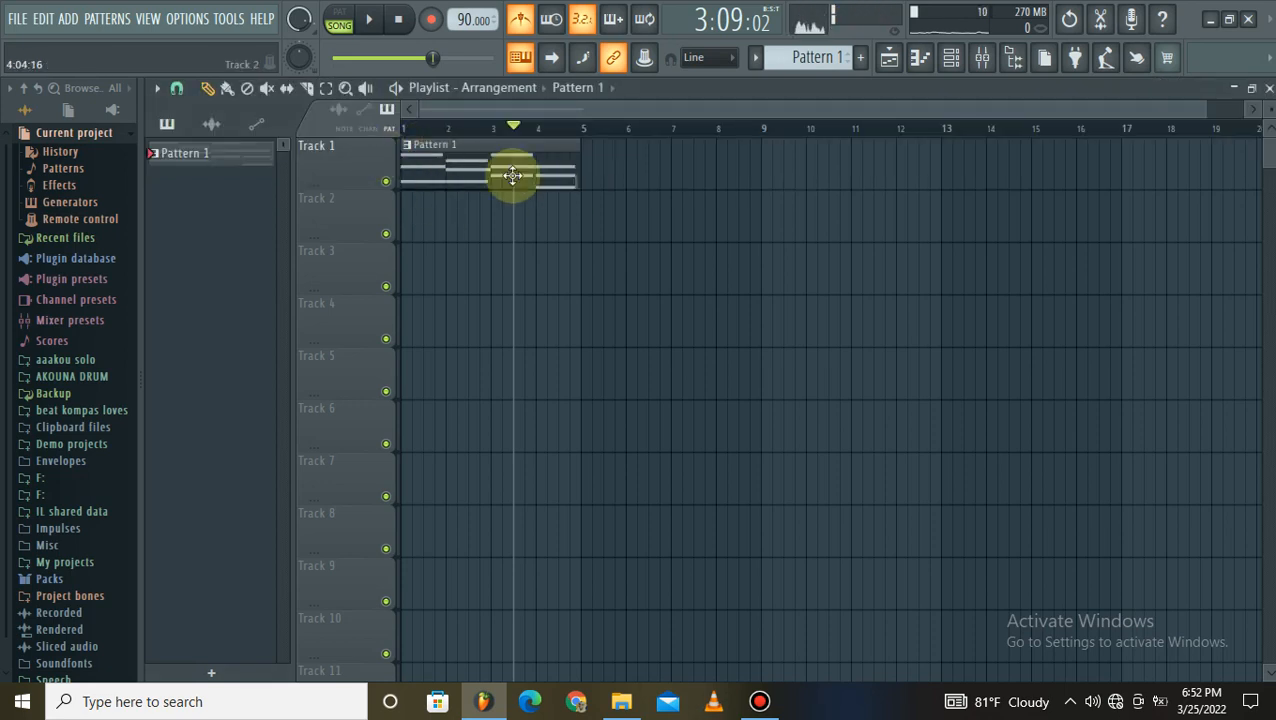
pyautogui.click(325, 88)
pyautogui.click(527, 176)
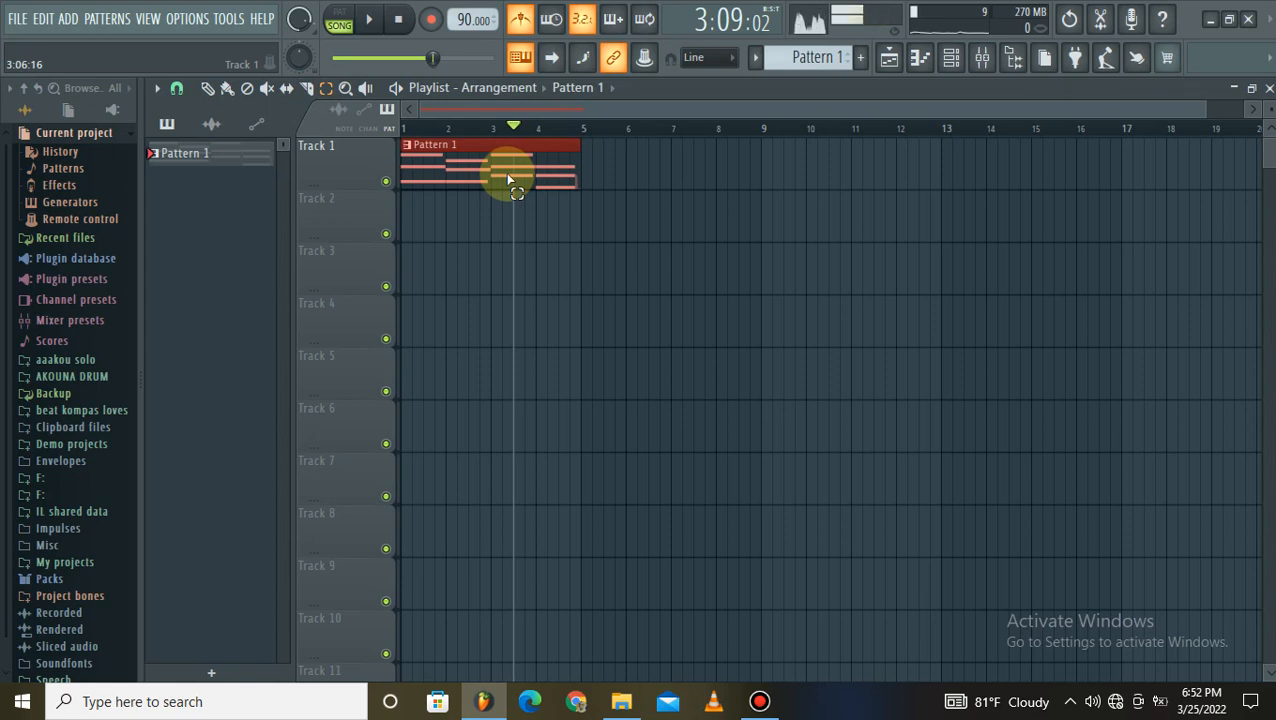
pyautogui.hotkey('ctrl', 'alt', 'c')
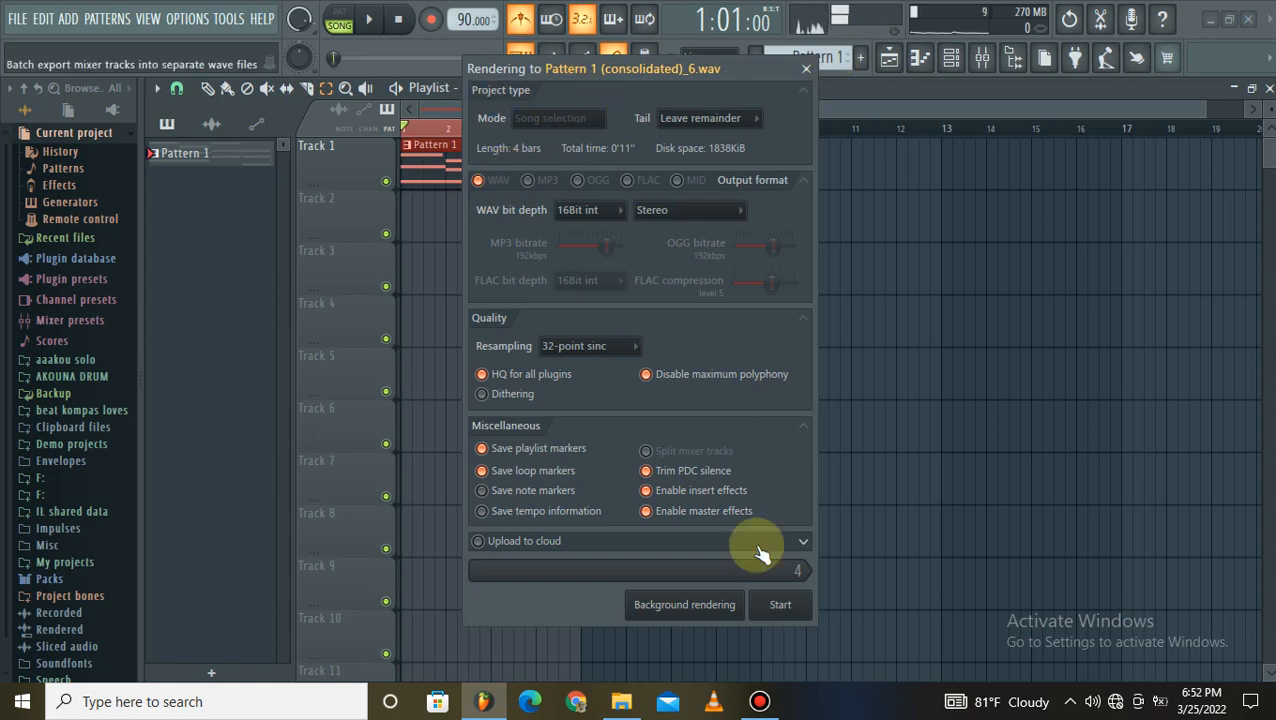
pyautogui.click(780, 605)
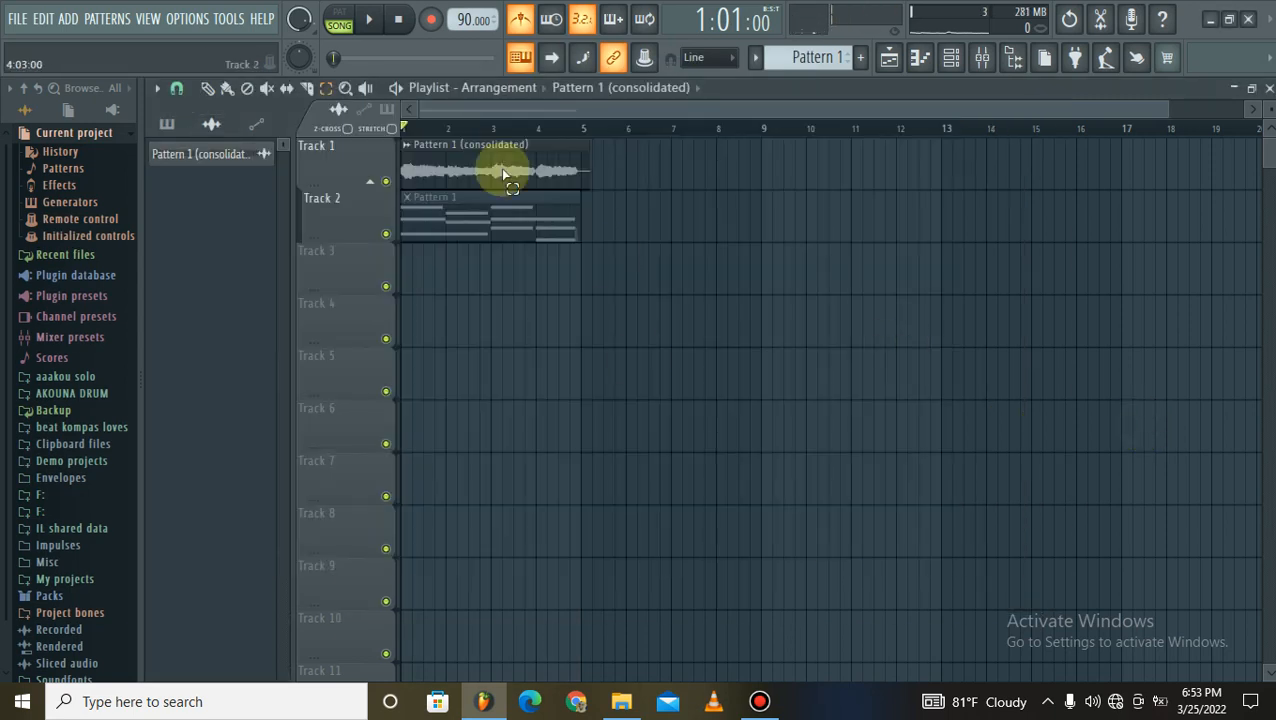
# - Slice off the consolidated audio clip's tail at bar 5 and delete the original Pattern 1
pyautogui.click(307, 88)
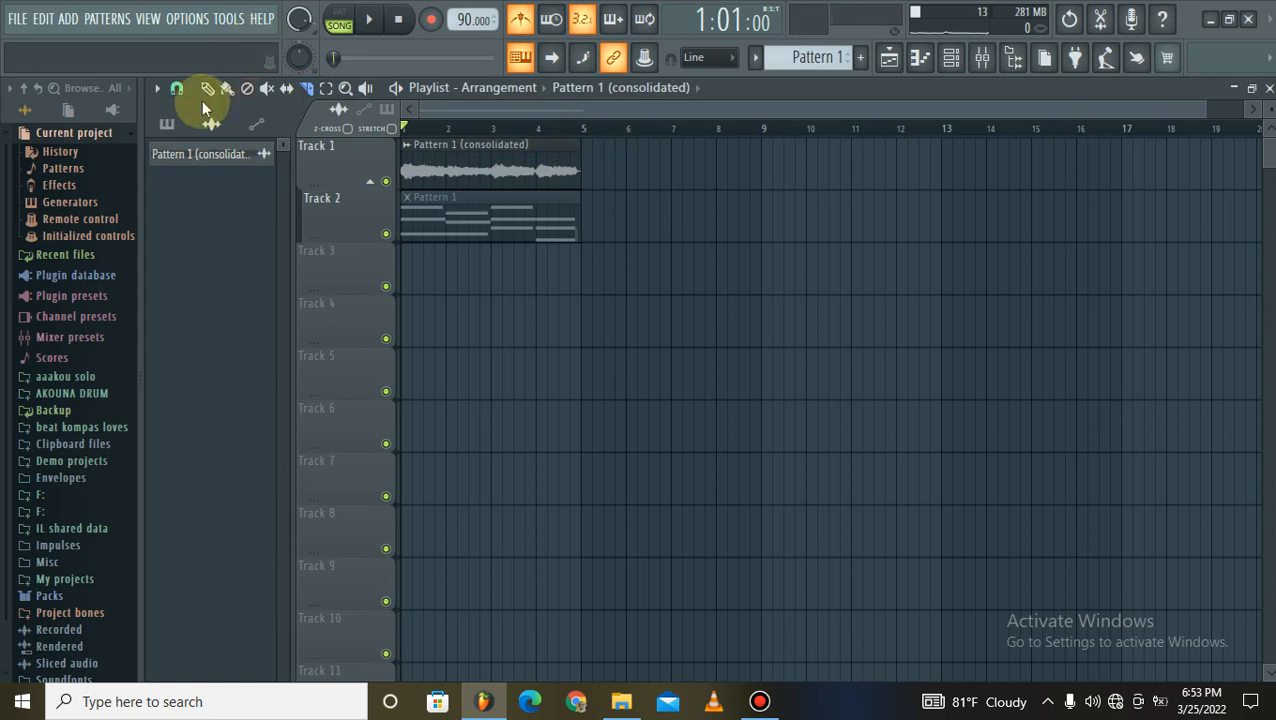
pyautogui.click(445, 204)
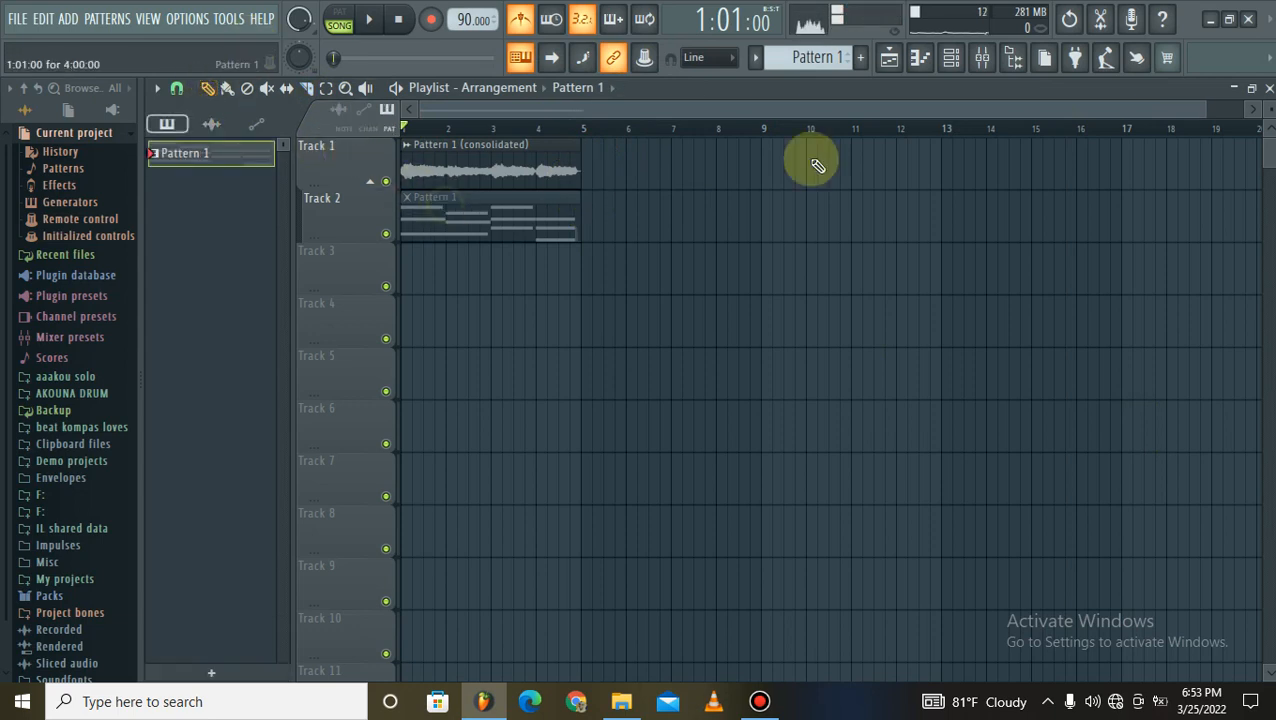
pyautogui.click(810, 57)
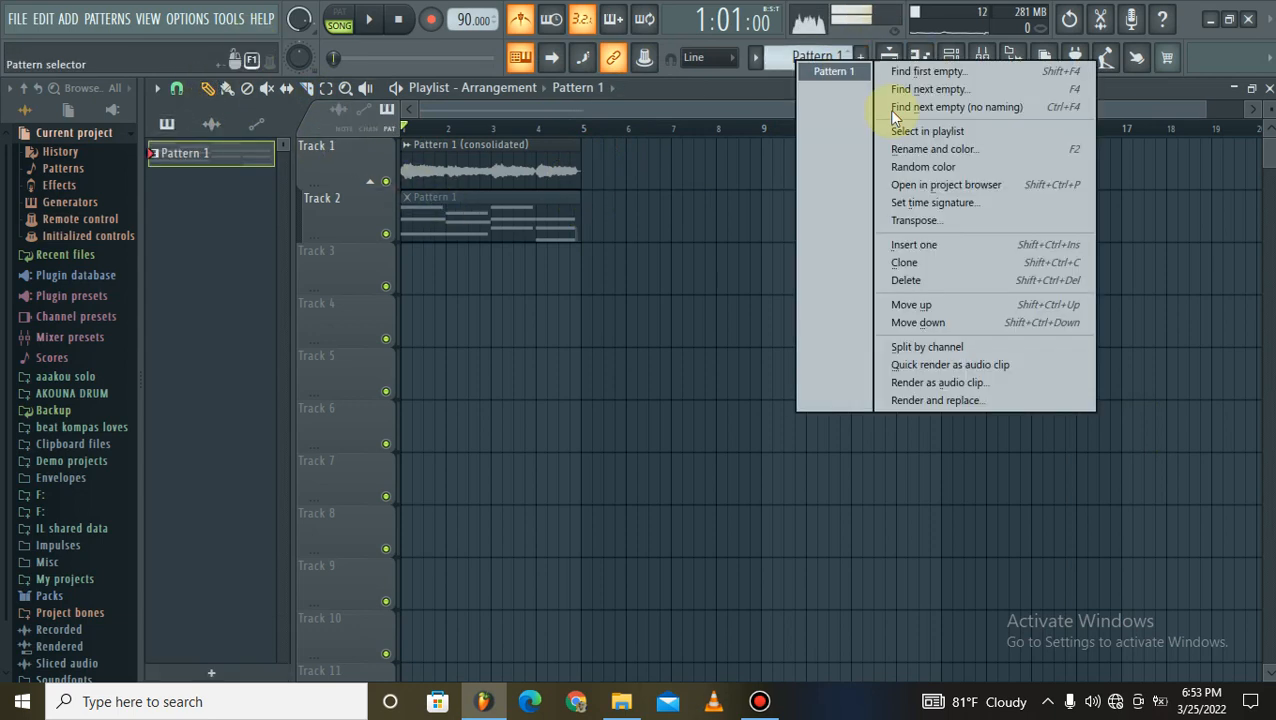
pyautogui.click(922, 296)
pyautogui.click(733, 393)
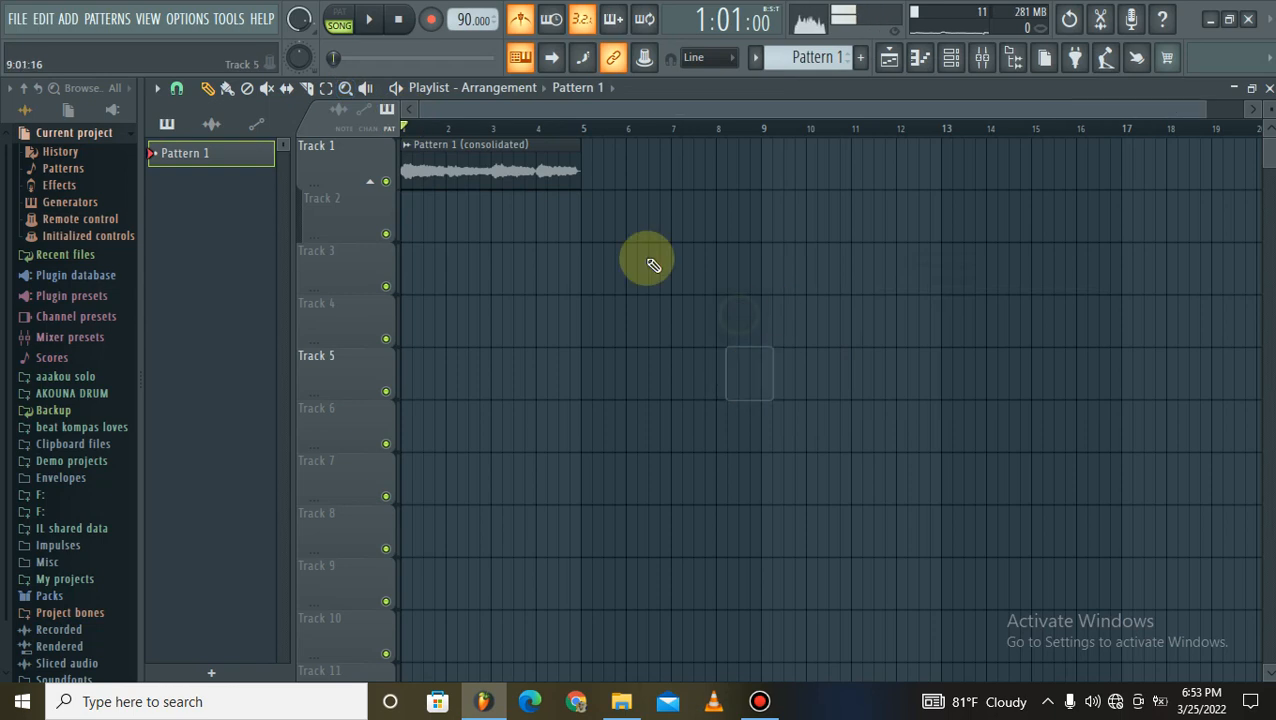
# - Play the consolidated audio clip from the start of the playlist and stop playback
pyautogui.click(369, 20)
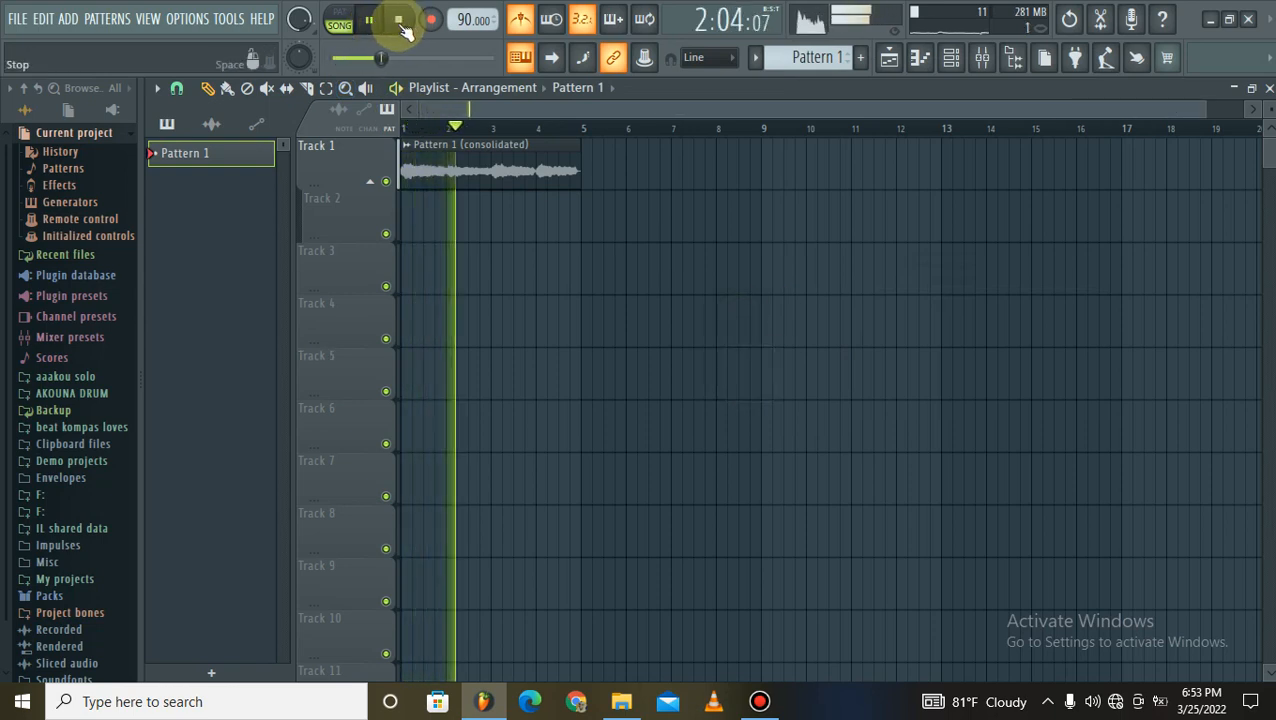
pyautogui.click(399, 20)
# - Rename the consolidated audio clip on Track 1 as PIANO STRENN 1 and color it dark blue
pyautogui.rightClick(413, 143)
pyautogui.click(413, 148)
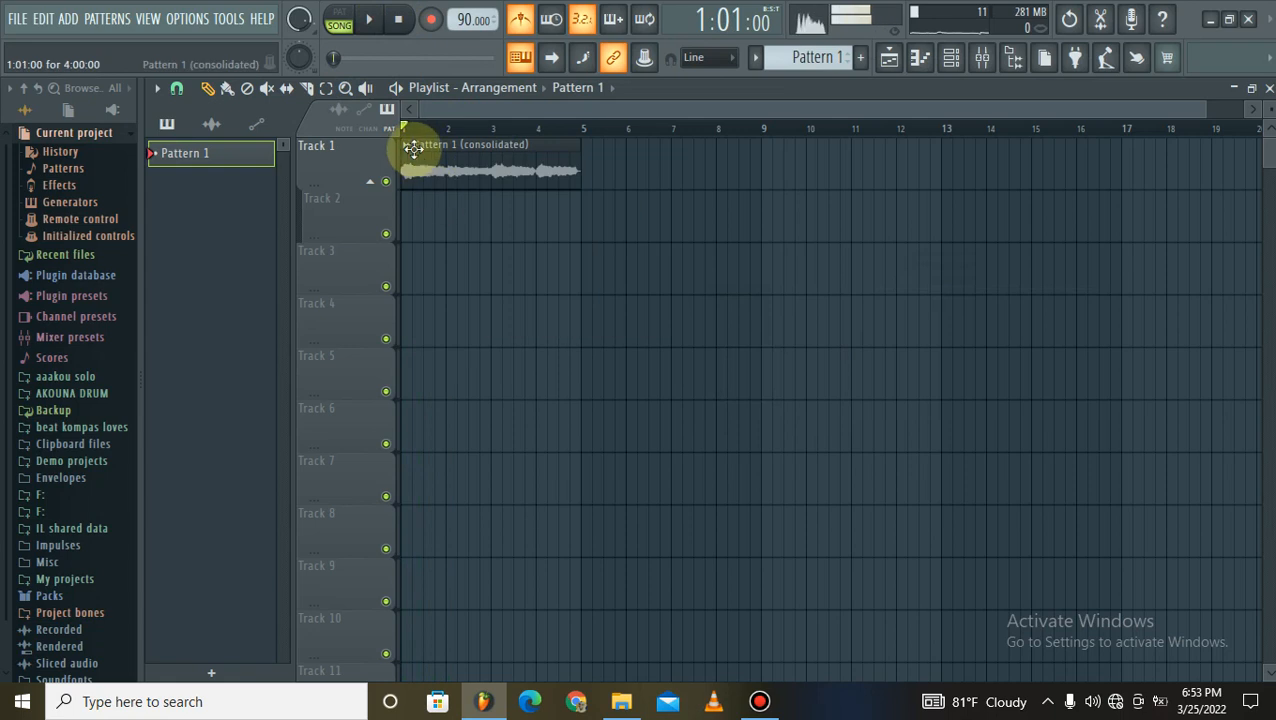
pyautogui.rightClick(413, 148)
pyautogui.click(463, 250)
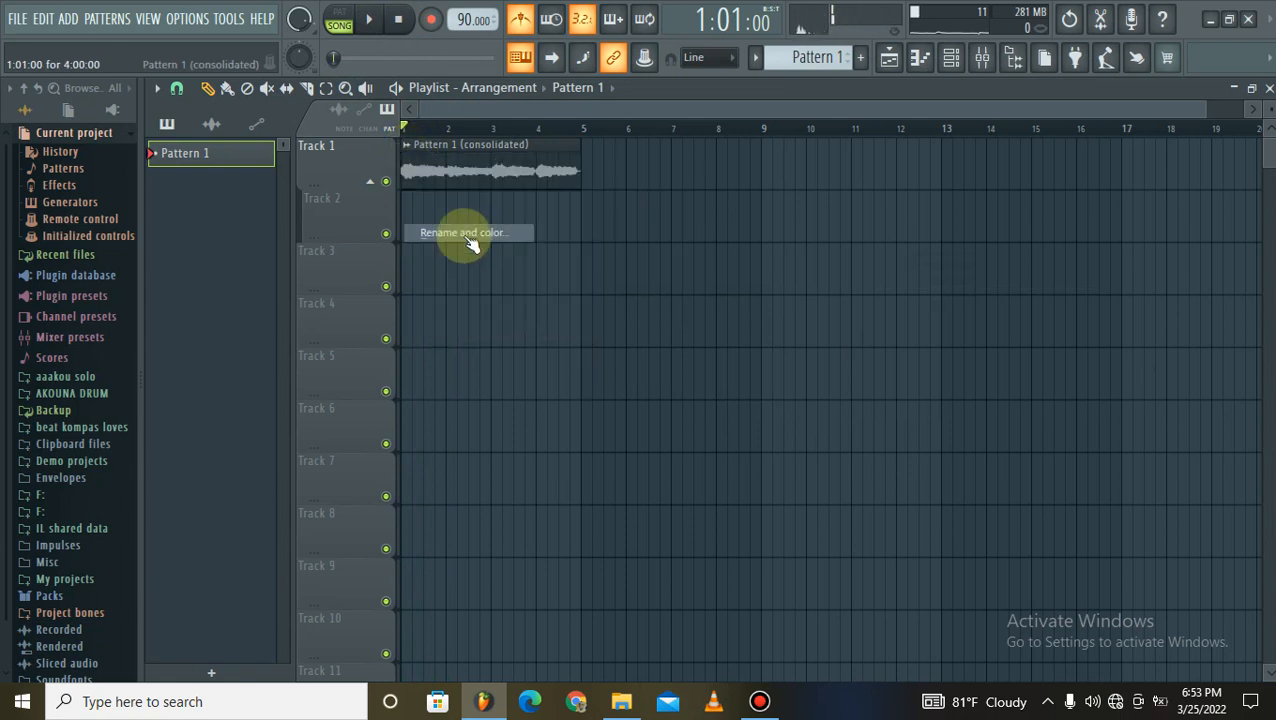
pyautogui.write('PIANO STRENN 1')
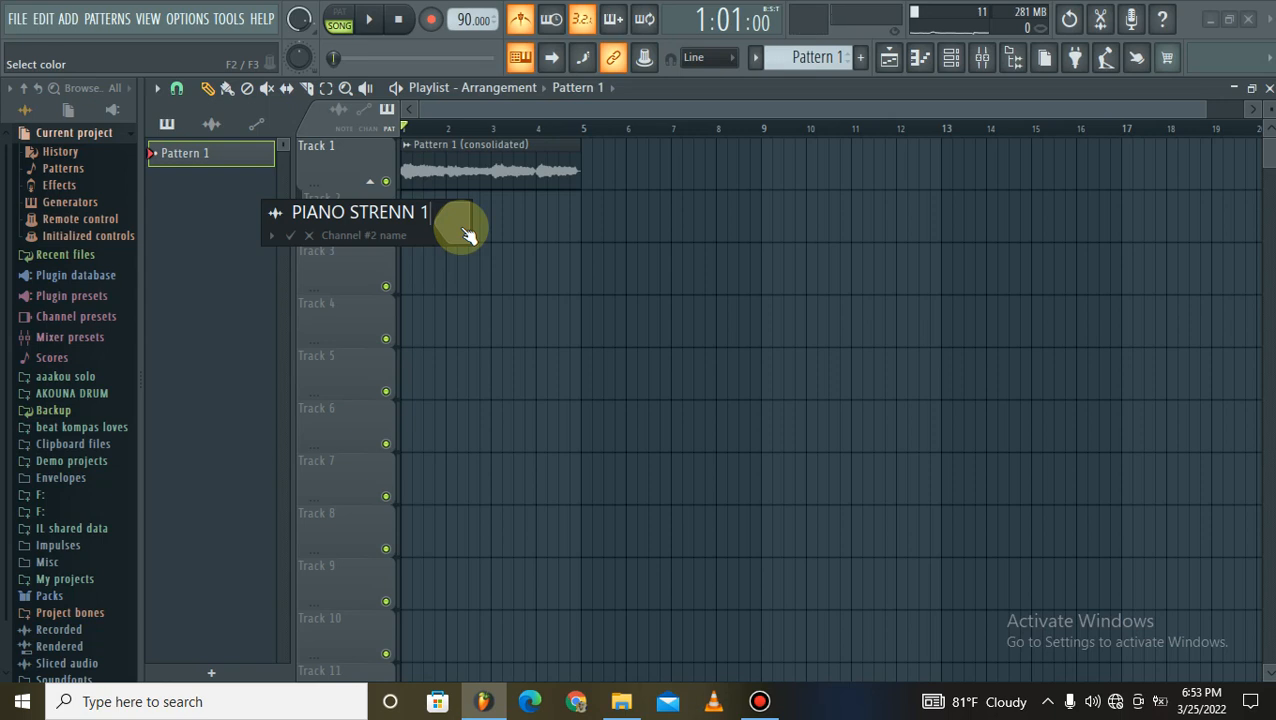
pyautogui.click(466, 232)
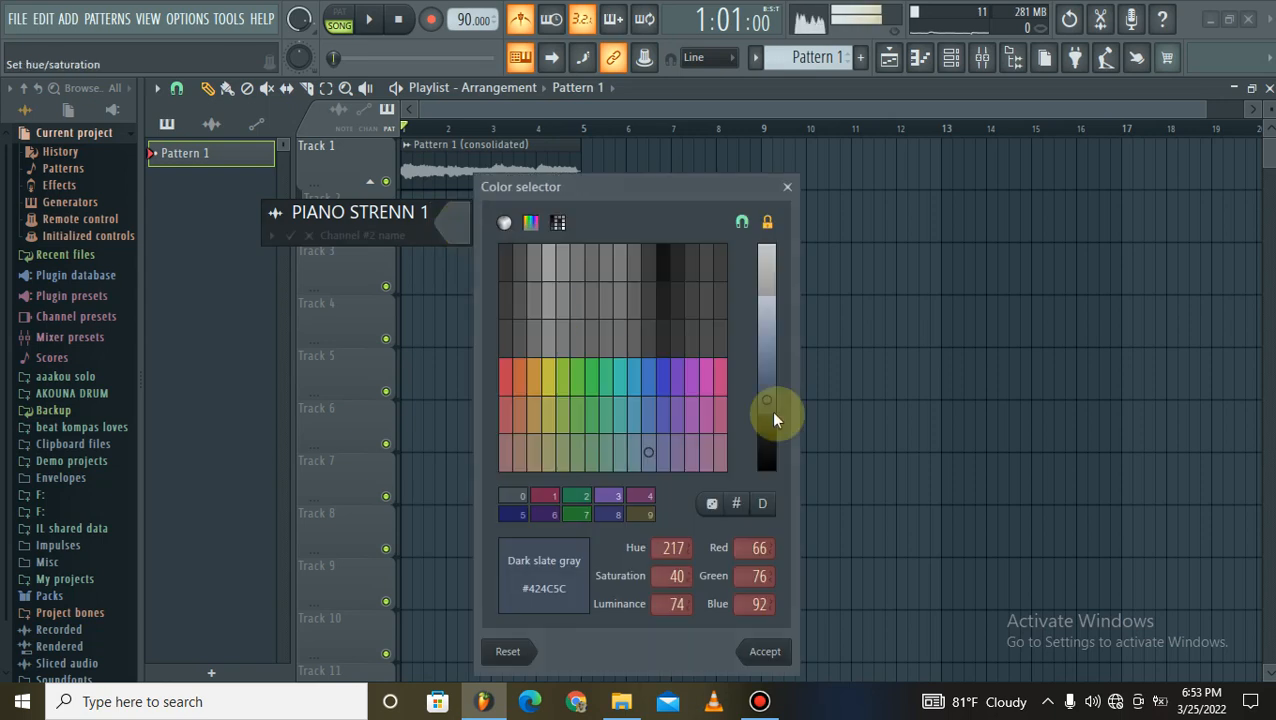
pyautogui.click(665, 381)
pyautogui.click(764, 650)
pyautogui.click(760, 700)
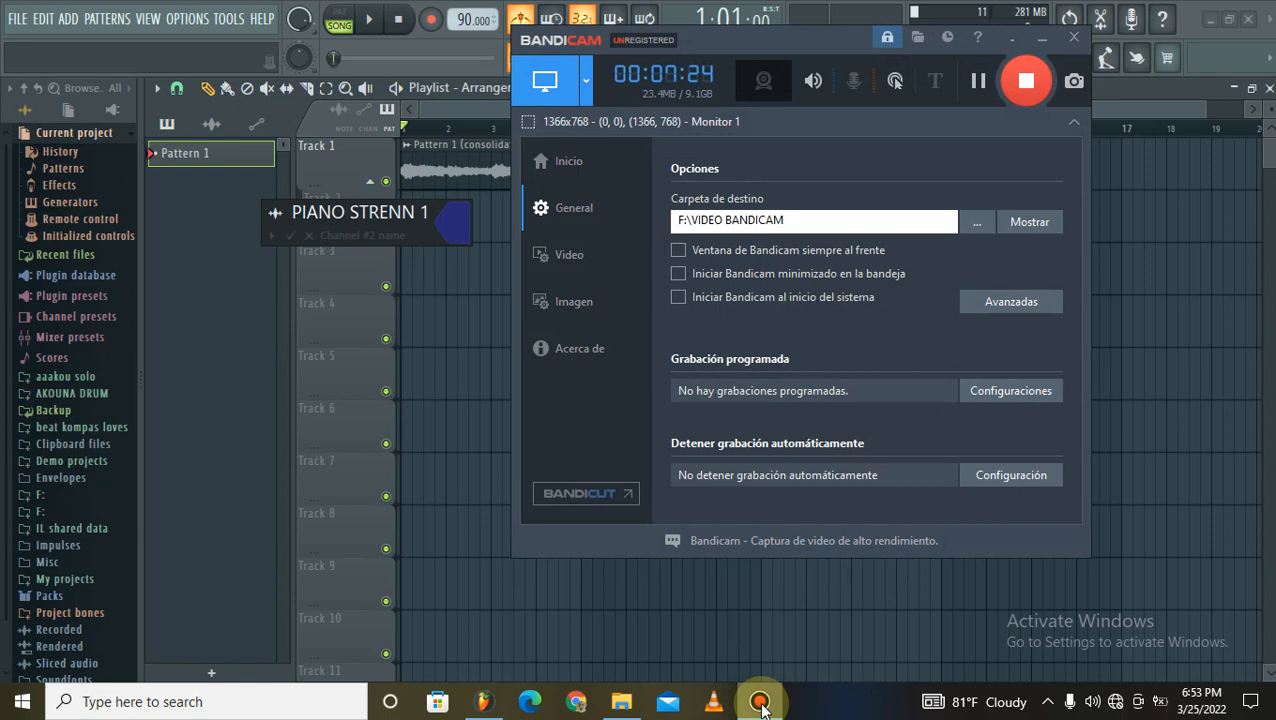
pyautogui.click(1018, 45)
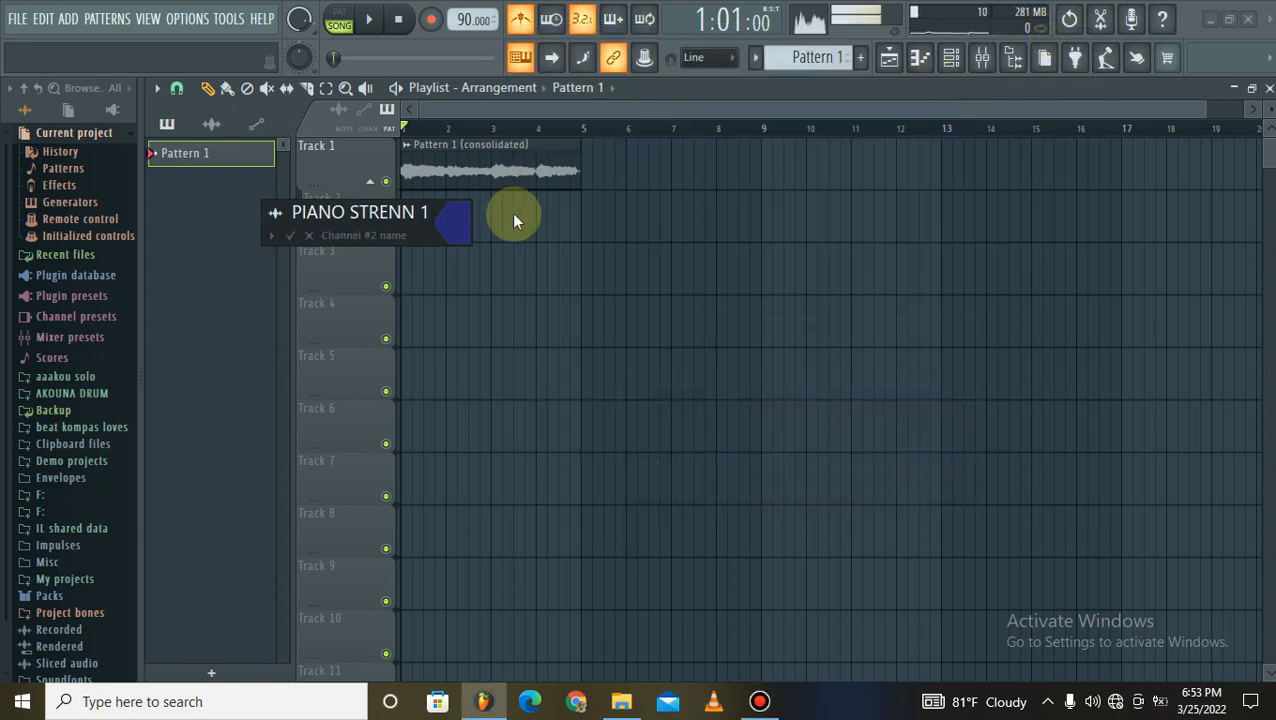
pyautogui.press('Return')
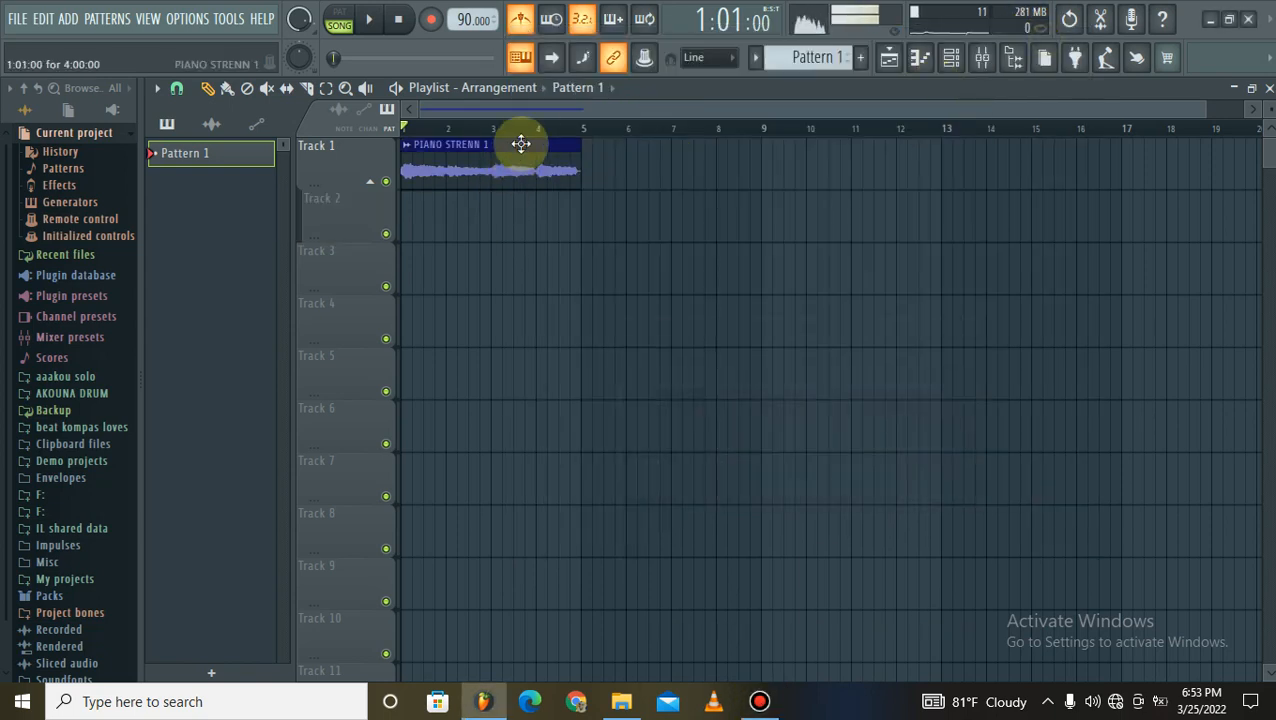
pyautogui.scroll(1, 523, 123)
pyautogui.scroll(-1, 523, 123)
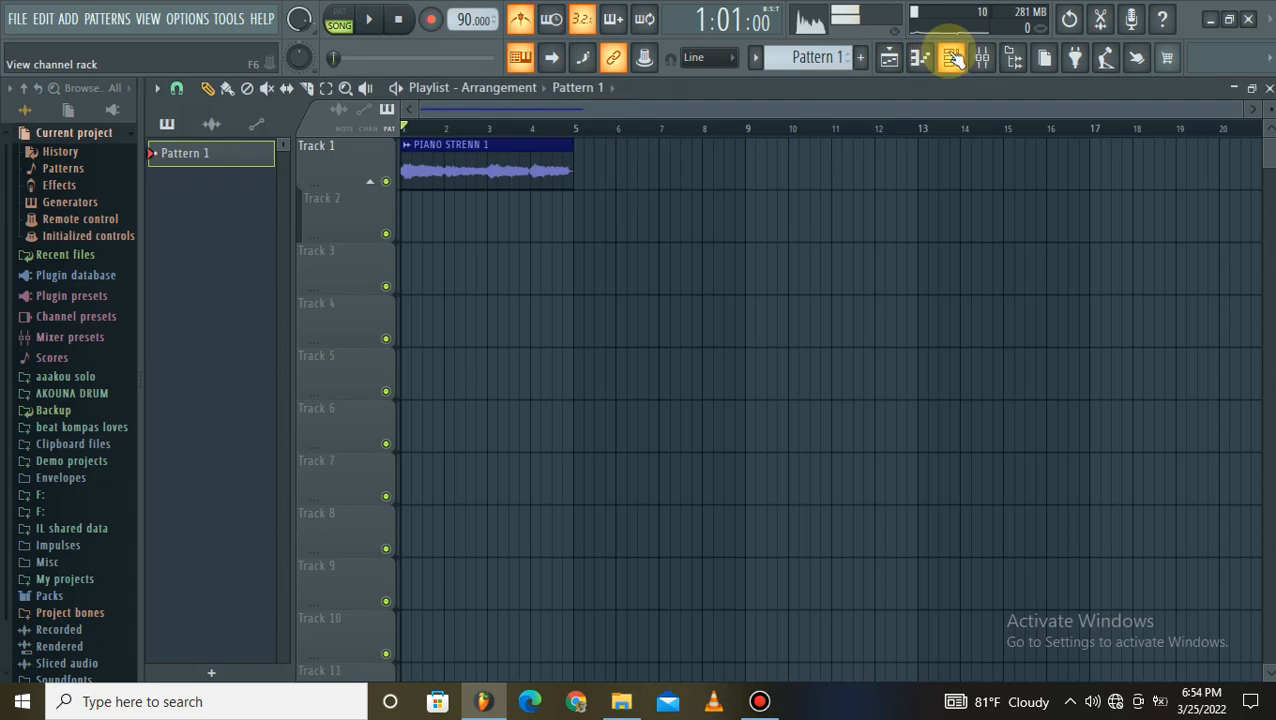
# - Open Xpand!2 from the channel rack and step forward through its presets to 05 Ooh Choir Pad
pyautogui.click(952, 58)
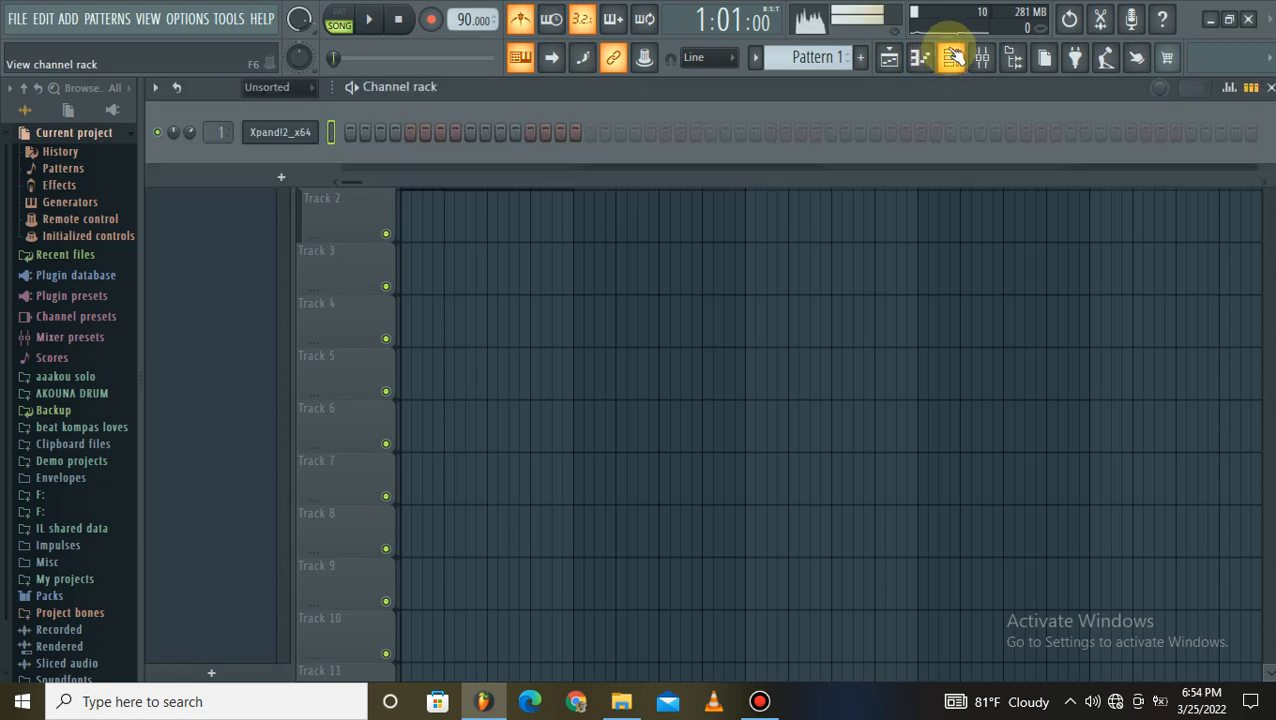
pyautogui.click(300, 142)
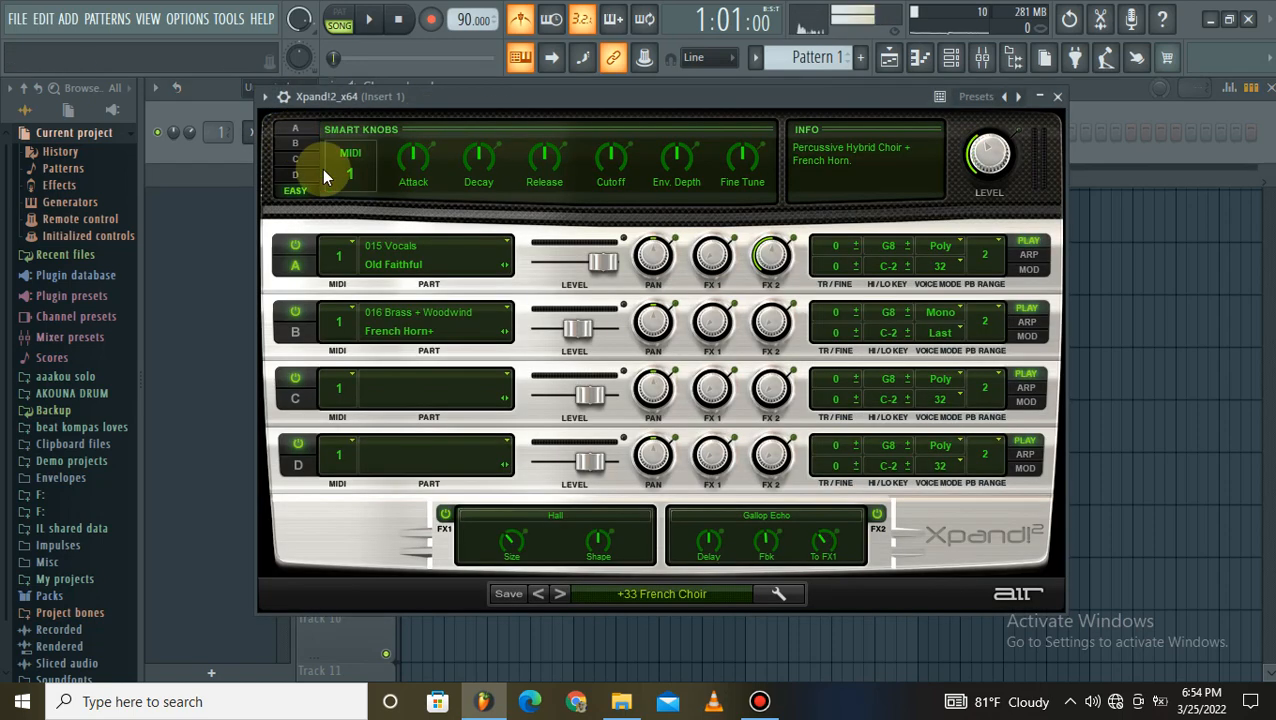
pyautogui.click(560, 594)
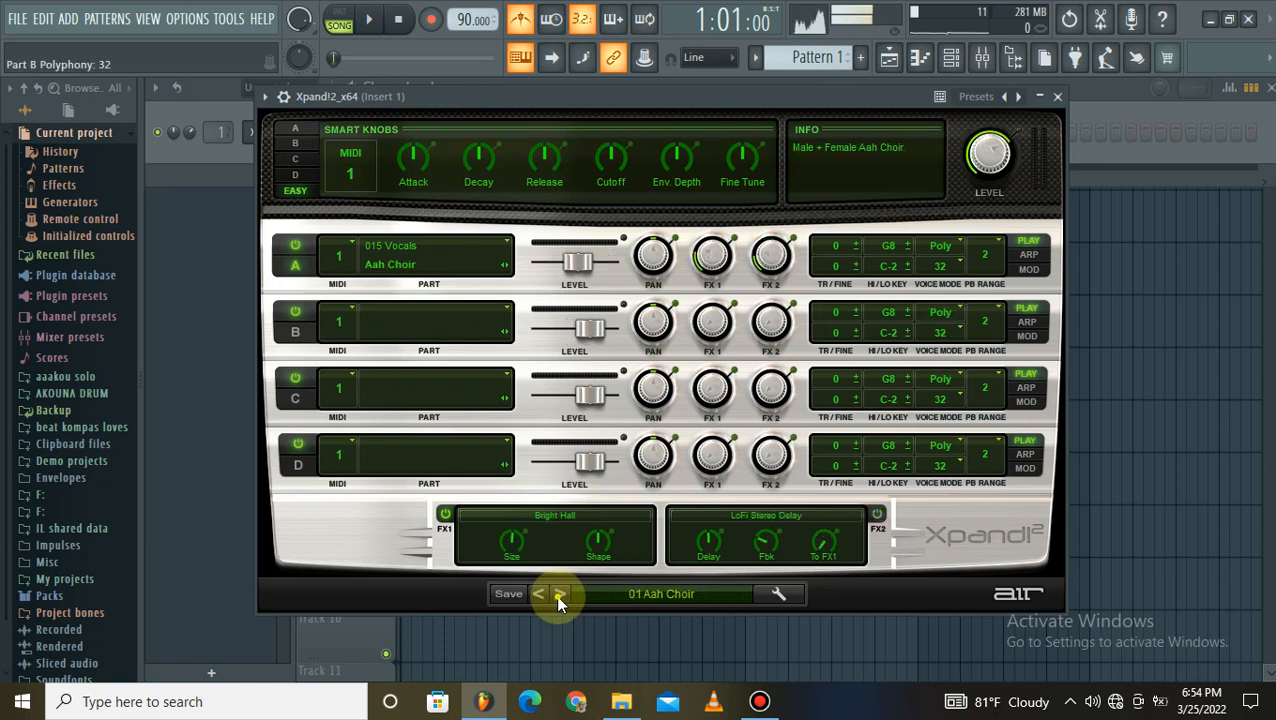
pyautogui.click(560, 594)
pyautogui.click(560, 594)
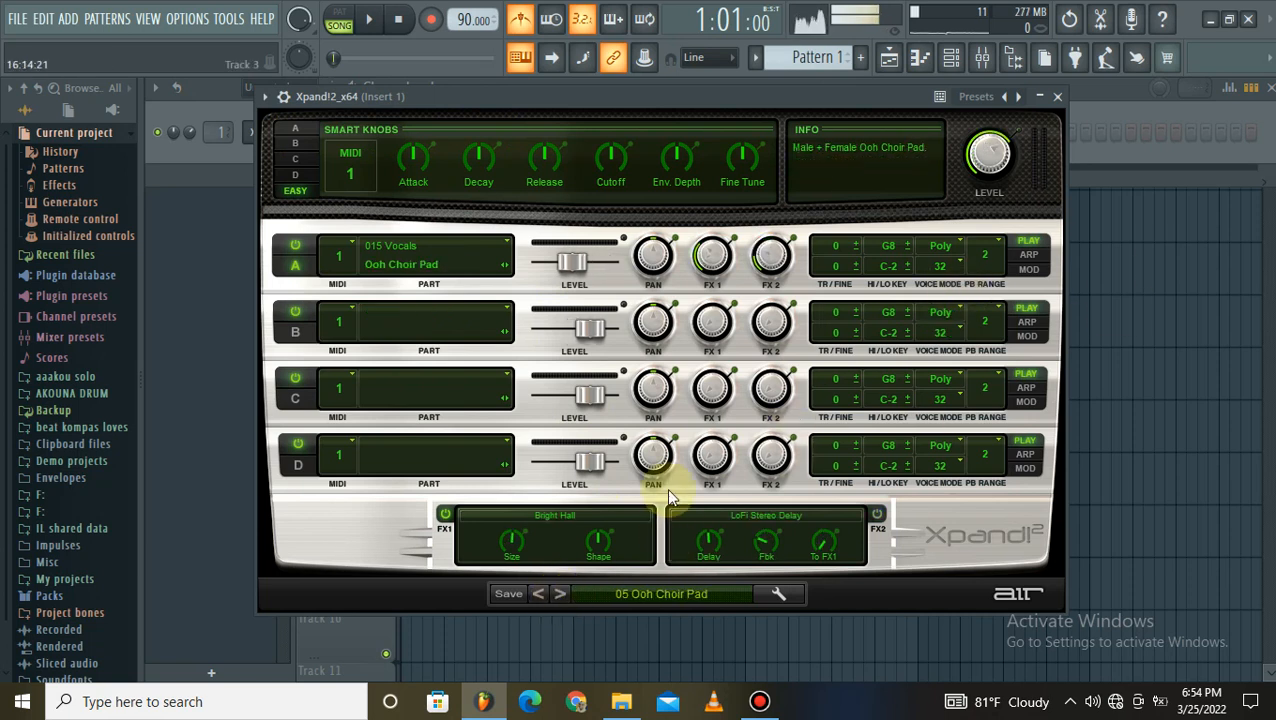
# - Try the +07 Finger Nylon Acoustic preset from the Xpand!2 guitars category and close the plugin window
pyautogui.click(625, 600)
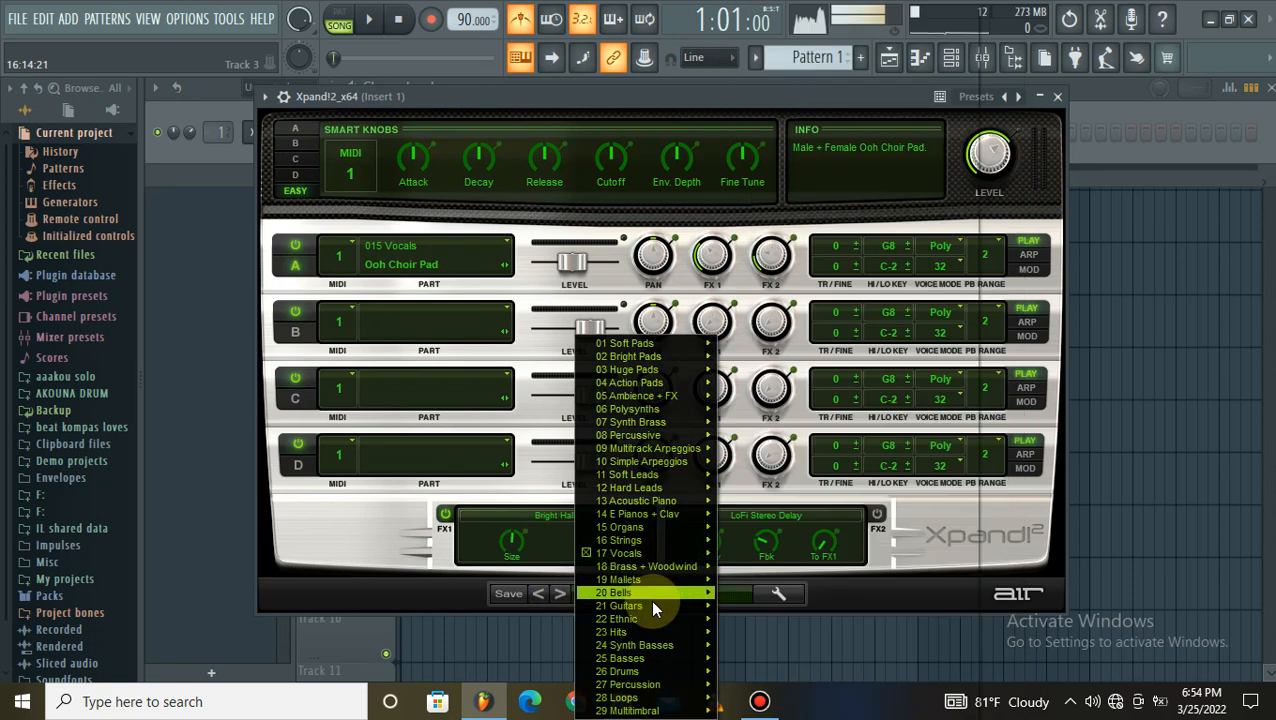
pyautogui.moveTo(651, 606)
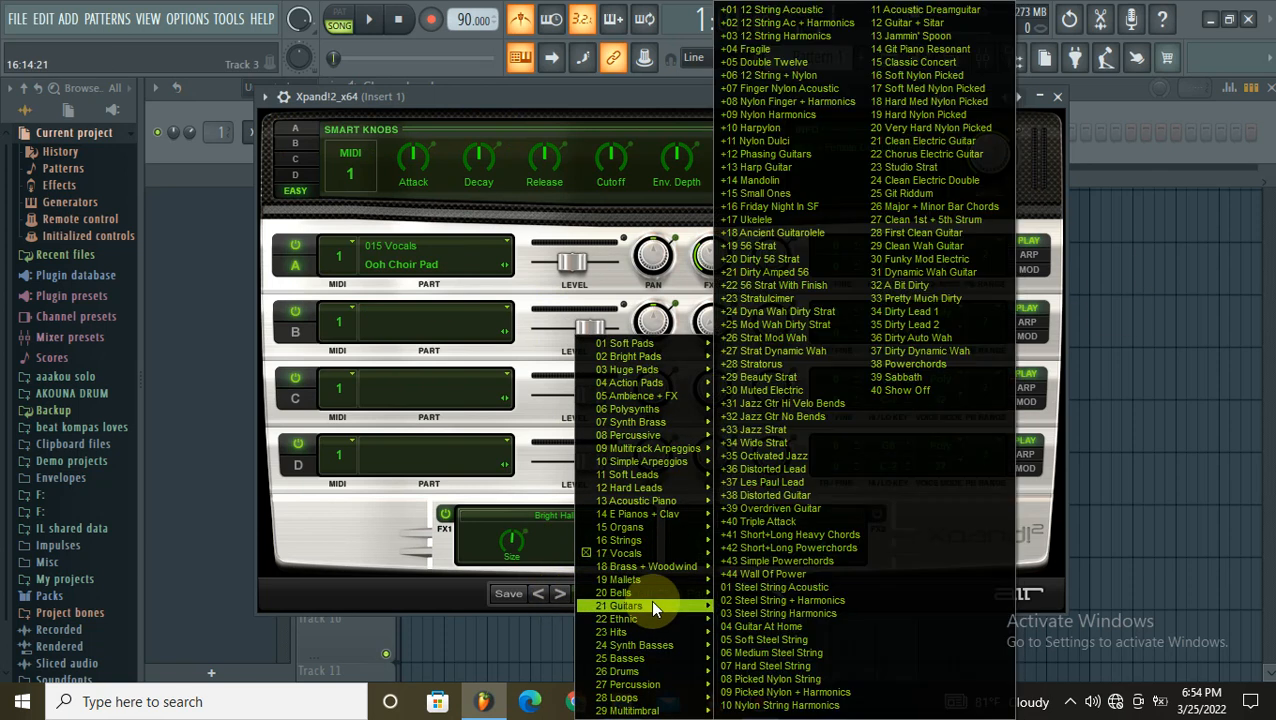
pyautogui.click(791, 90)
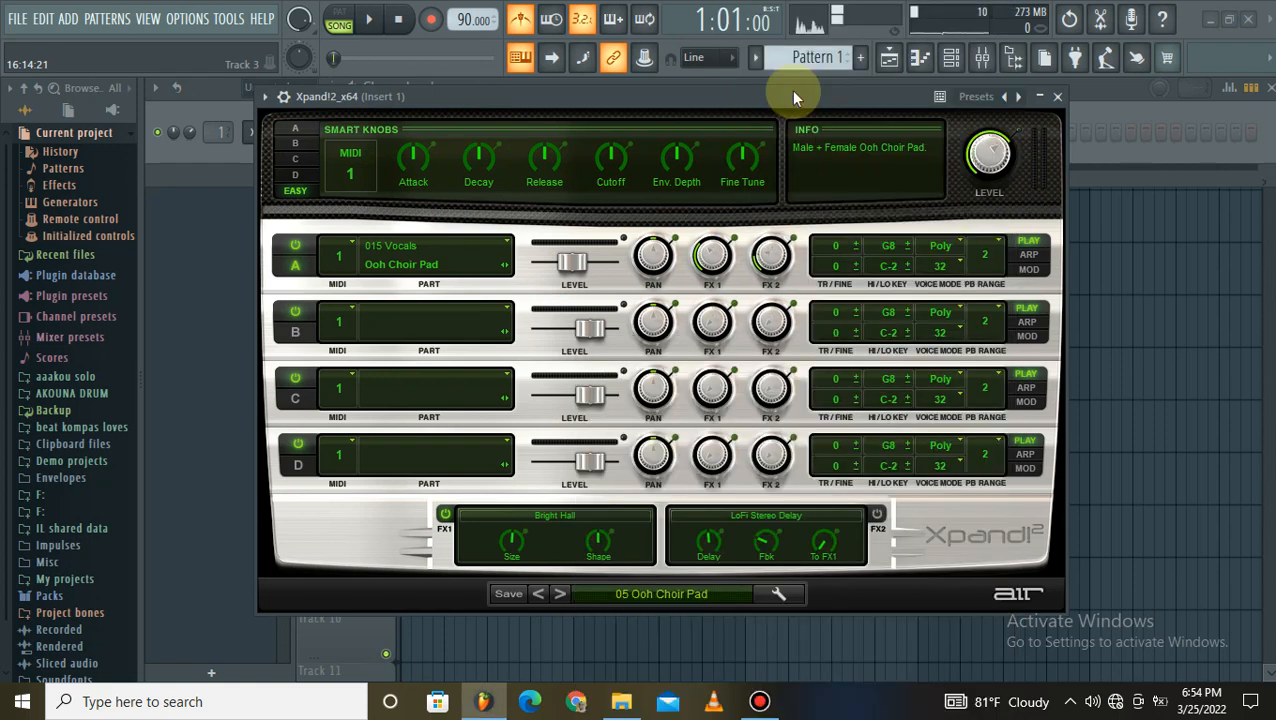
pyautogui.click(1057, 97)
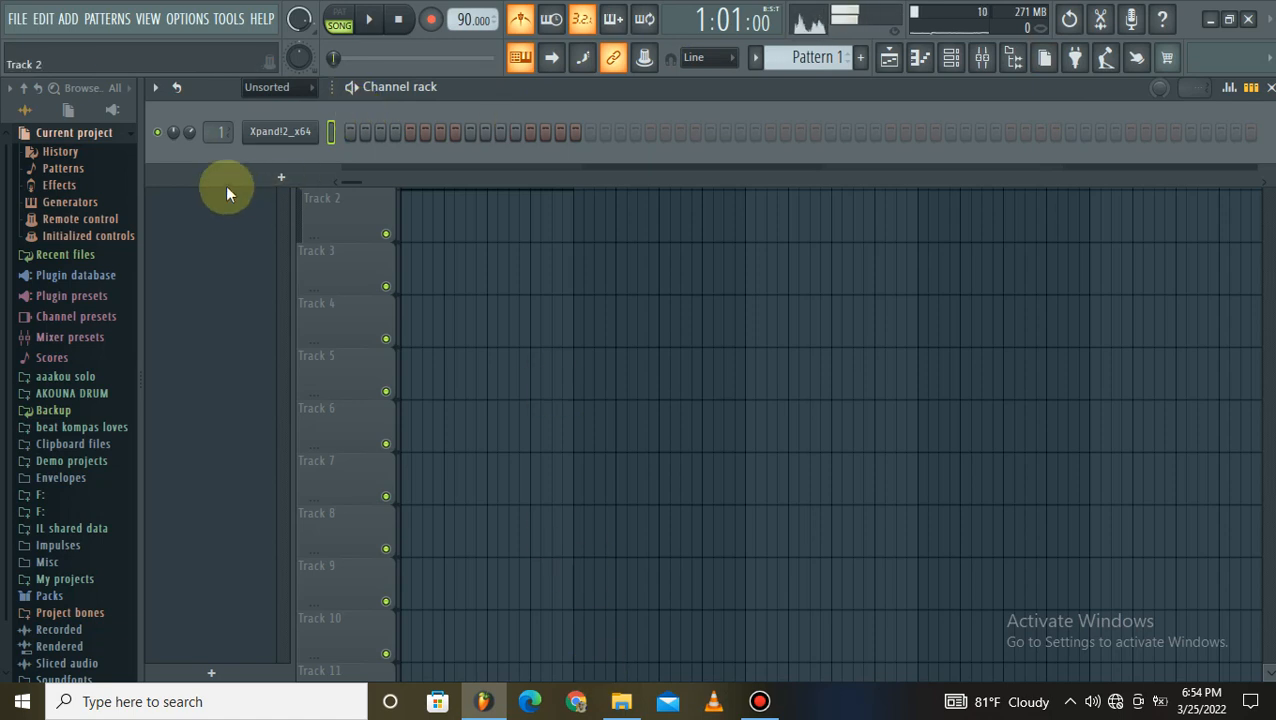
# - Add a Kontakt channel to the channel rack and show its detailed settings bar above the plugin interface
pyautogui.click(281, 177)
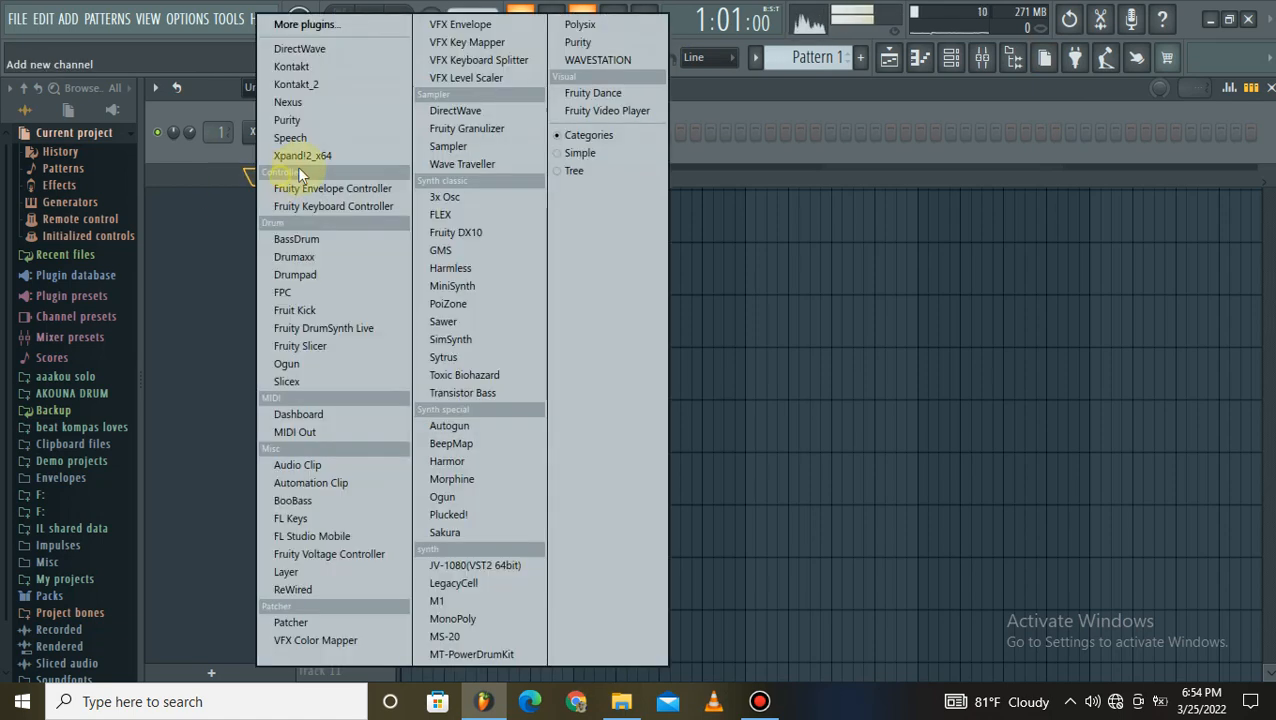
pyautogui.click(340, 70)
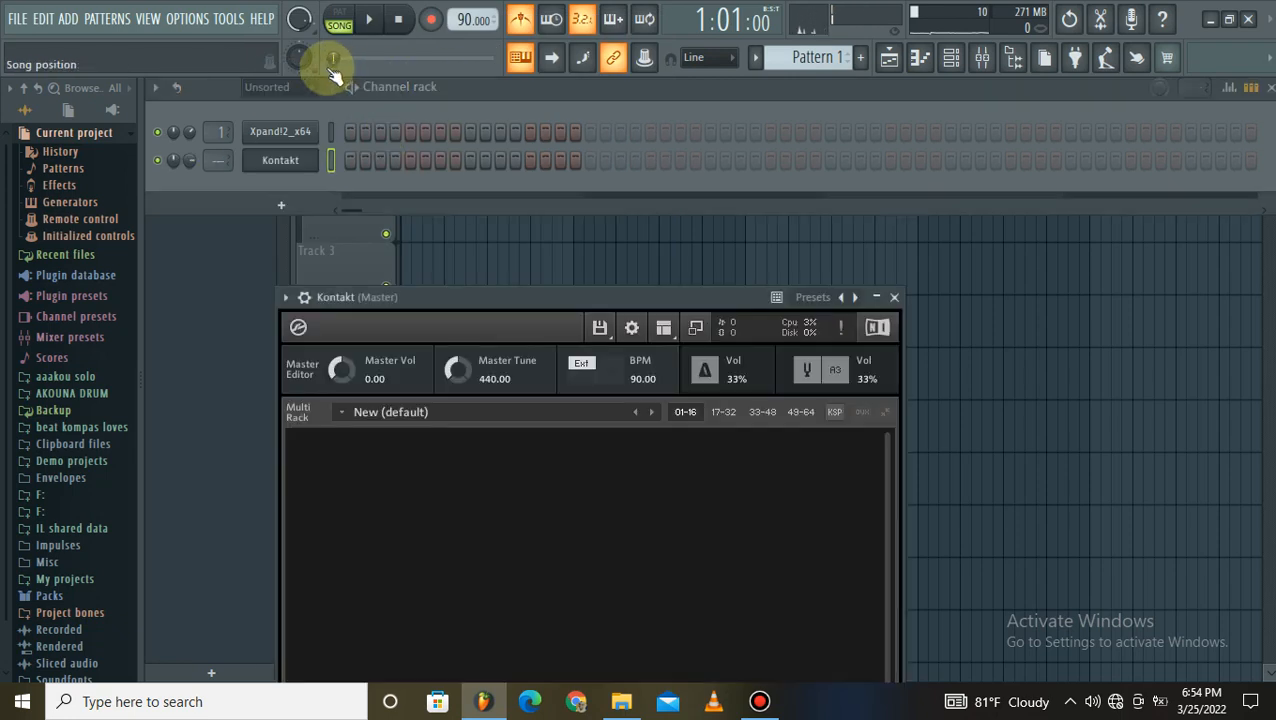
pyautogui.moveTo(594, 296); pyautogui.dragTo(591, 107)
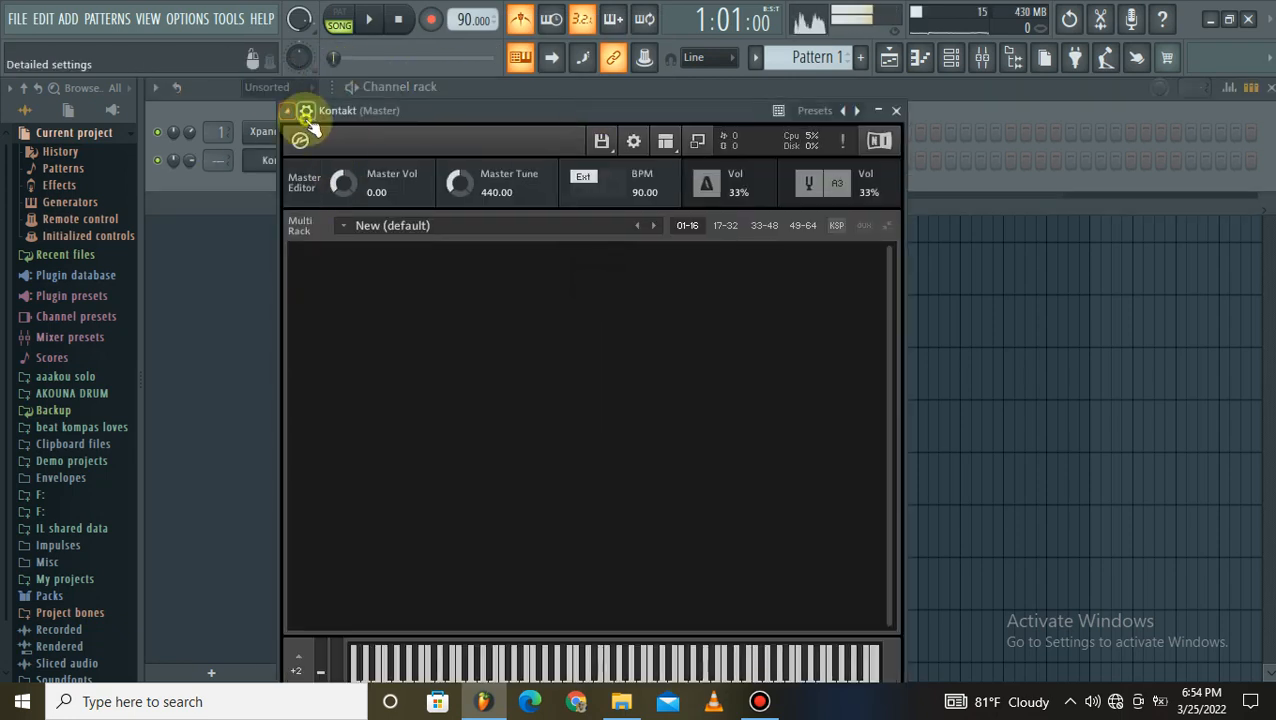
pyautogui.click(305, 111)
pyautogui.click(384, 145)
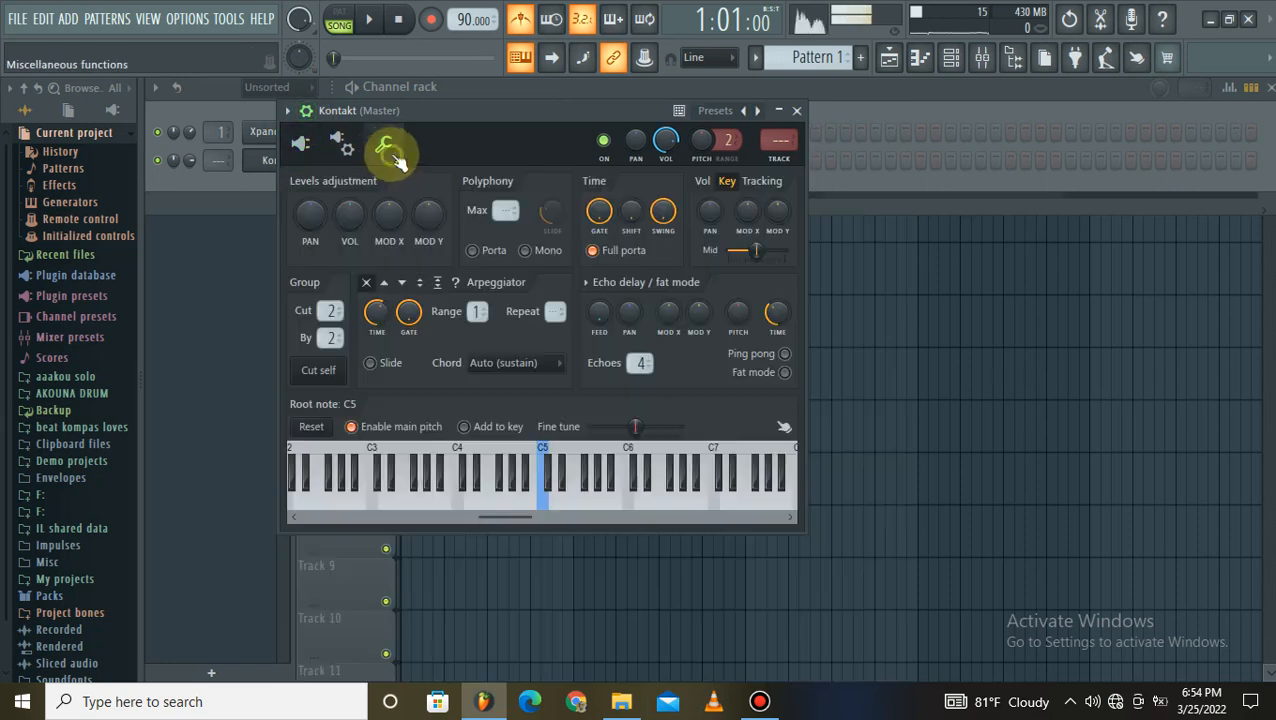
pyautogui.click(305, 146)
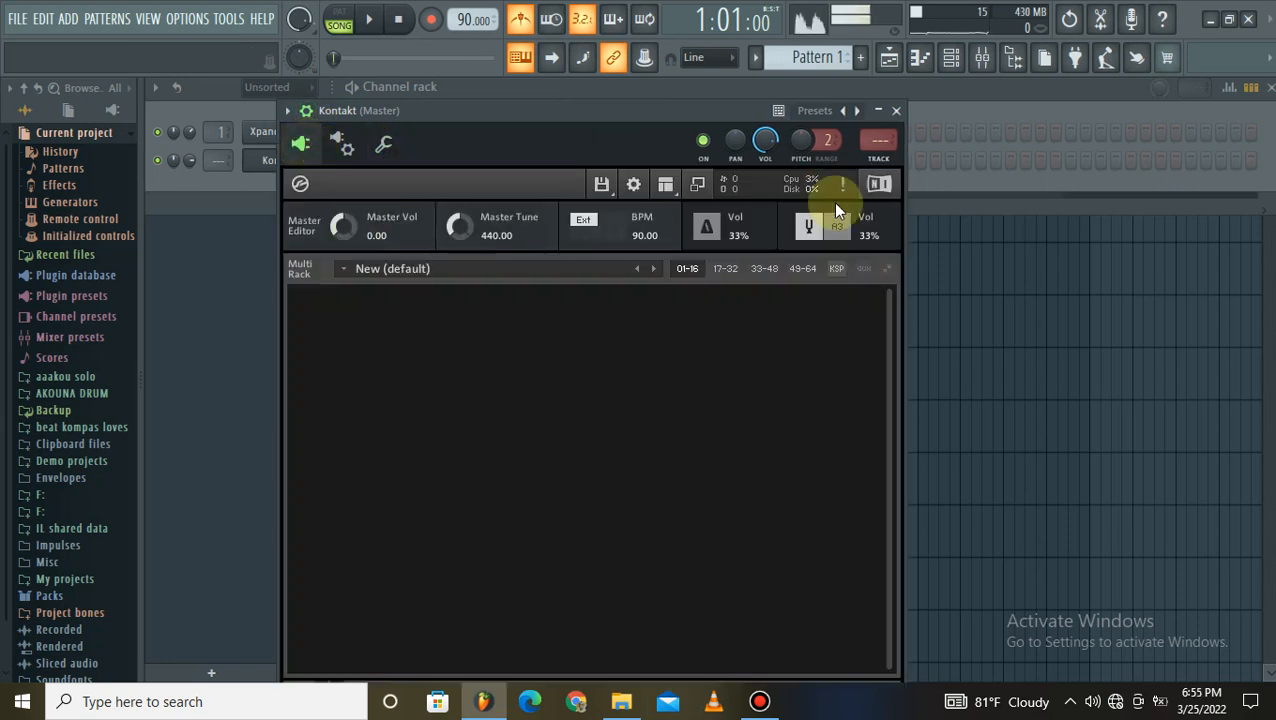
# - Start loading a Kontakt patch and browse on drive O: through PROGRAM NO EFASE and LIBRARY AKOUNA to the MODUL GUITARE AKOUNA ASC folder
pyautogui.click(598, 186)
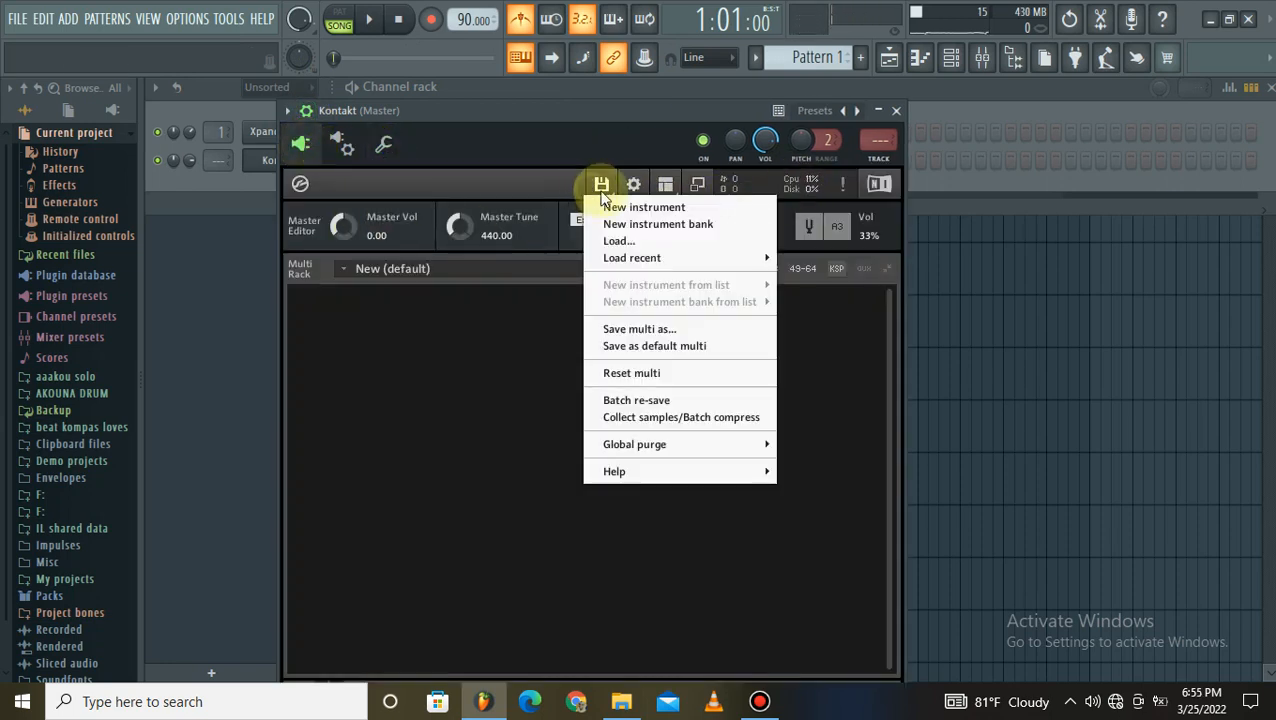
pyautogui.click(661, 242)
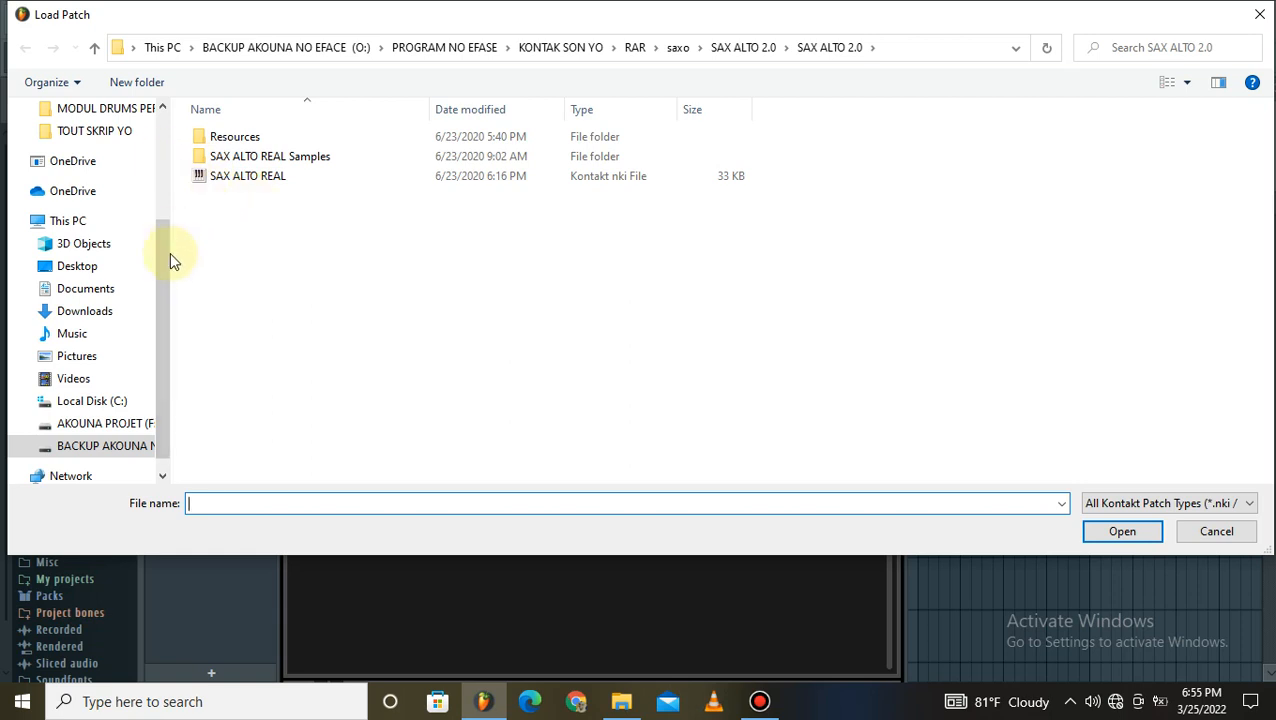
pyautogui.click(127, 447)
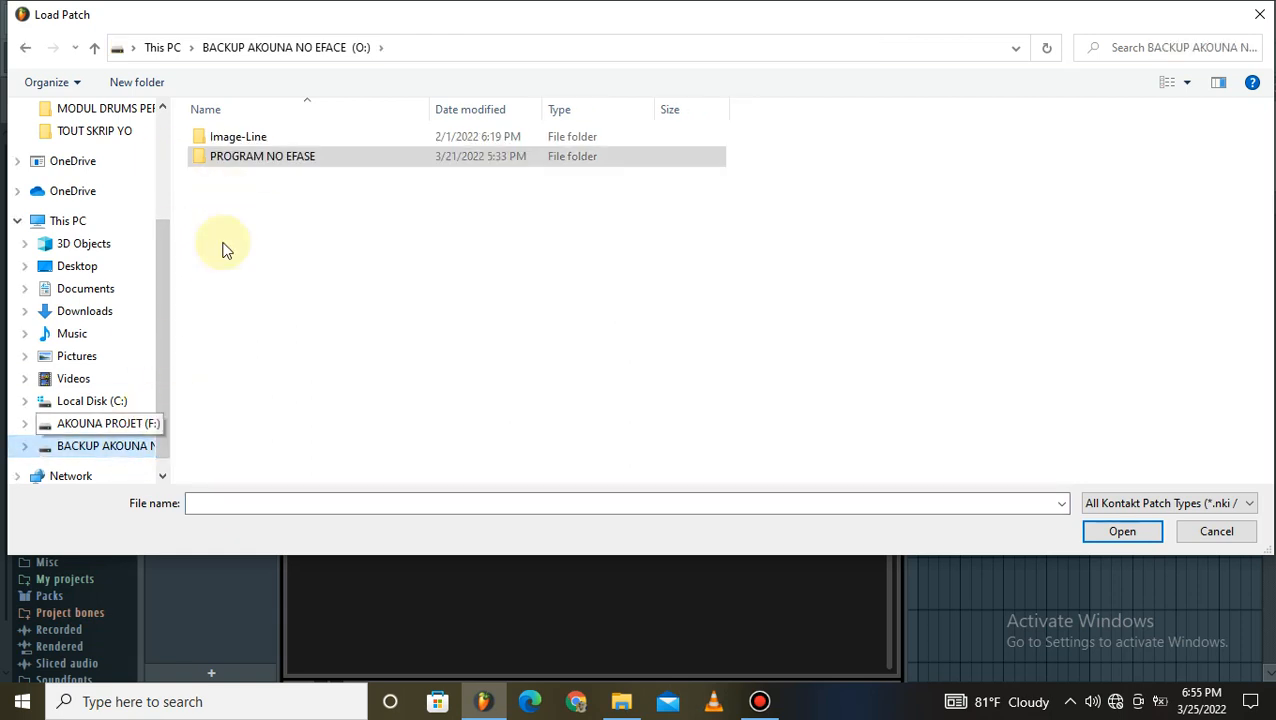
pyautogui.doubleClick(259, 170)
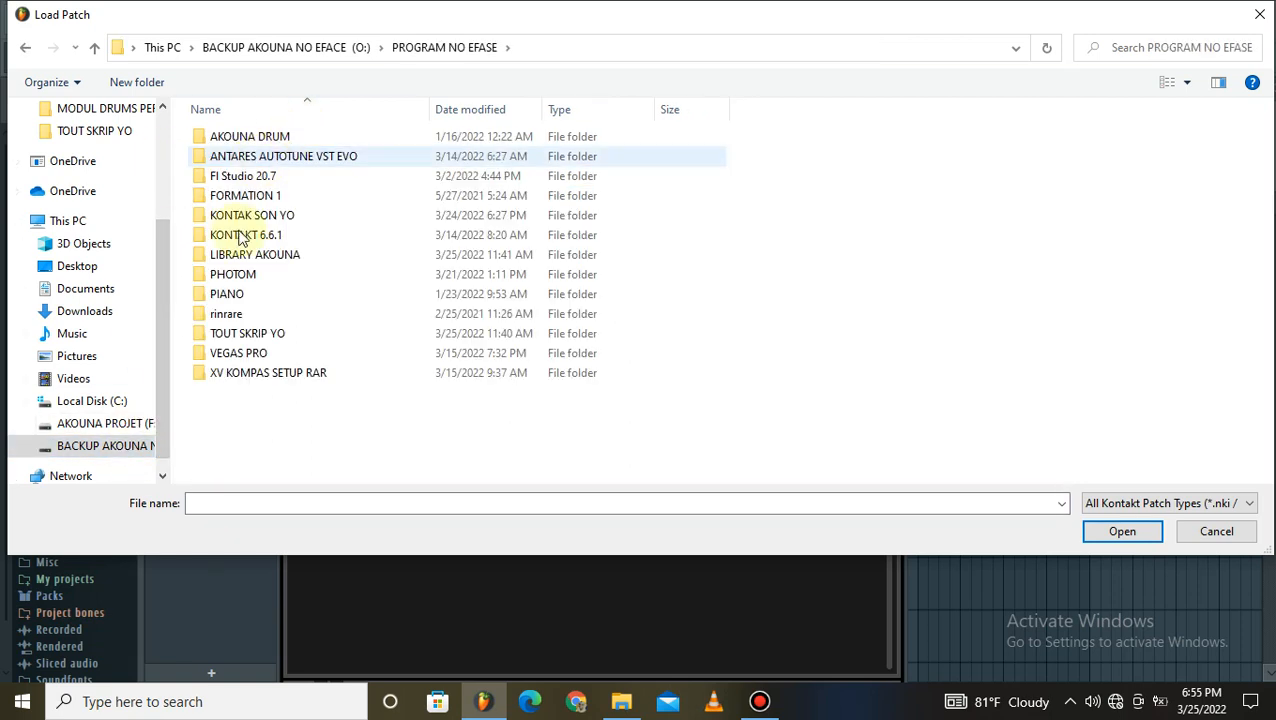
pyautogui.click(283, 261)
pyautogui.doubleClick(283, 258)
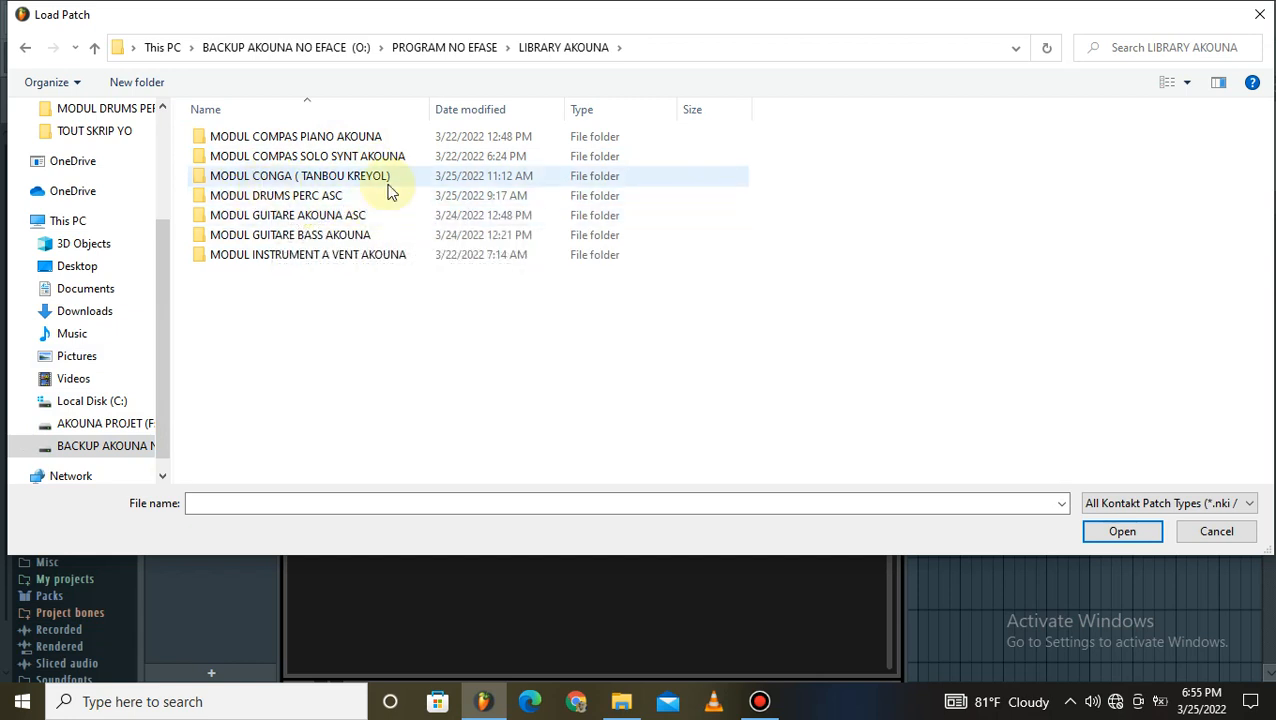
pyautogui.click(313, 219)
pyautogui.doubleClick(313, 220)
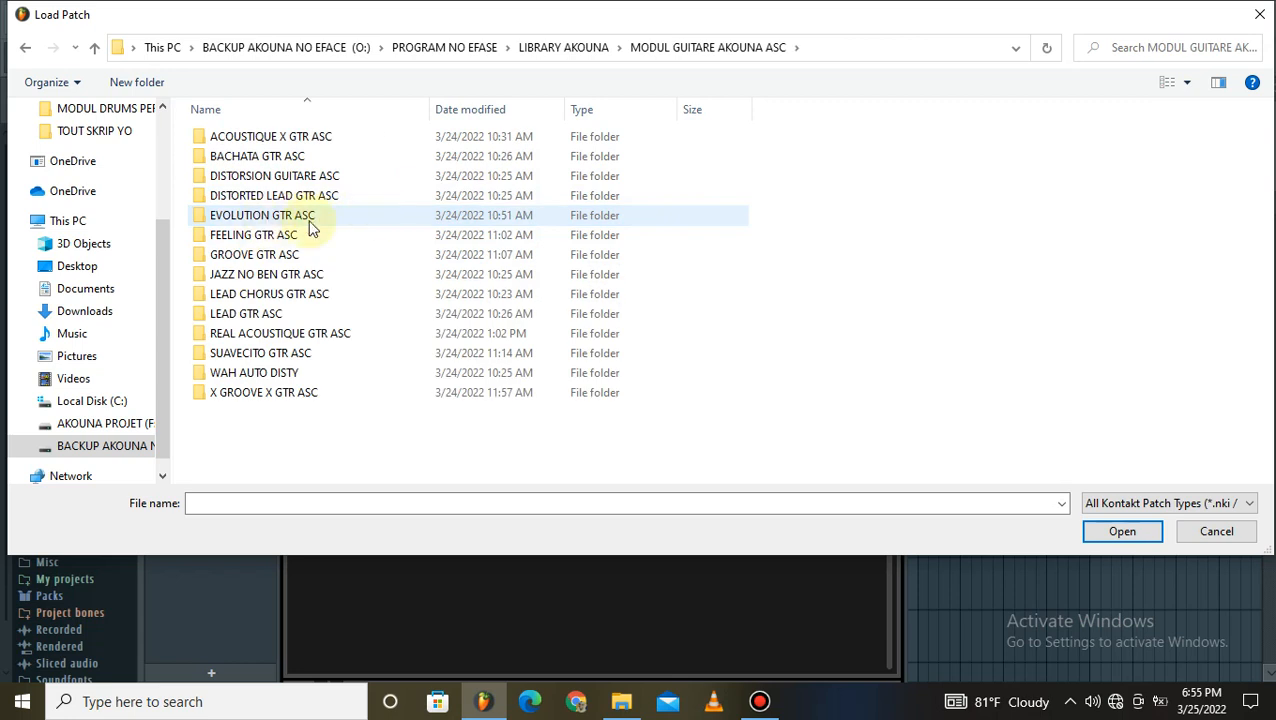
# - Load the REAL ACOUSTIQUE GTR ASC patch from its folder into Kontakt
pyautogui.doubleClick(288, 277)
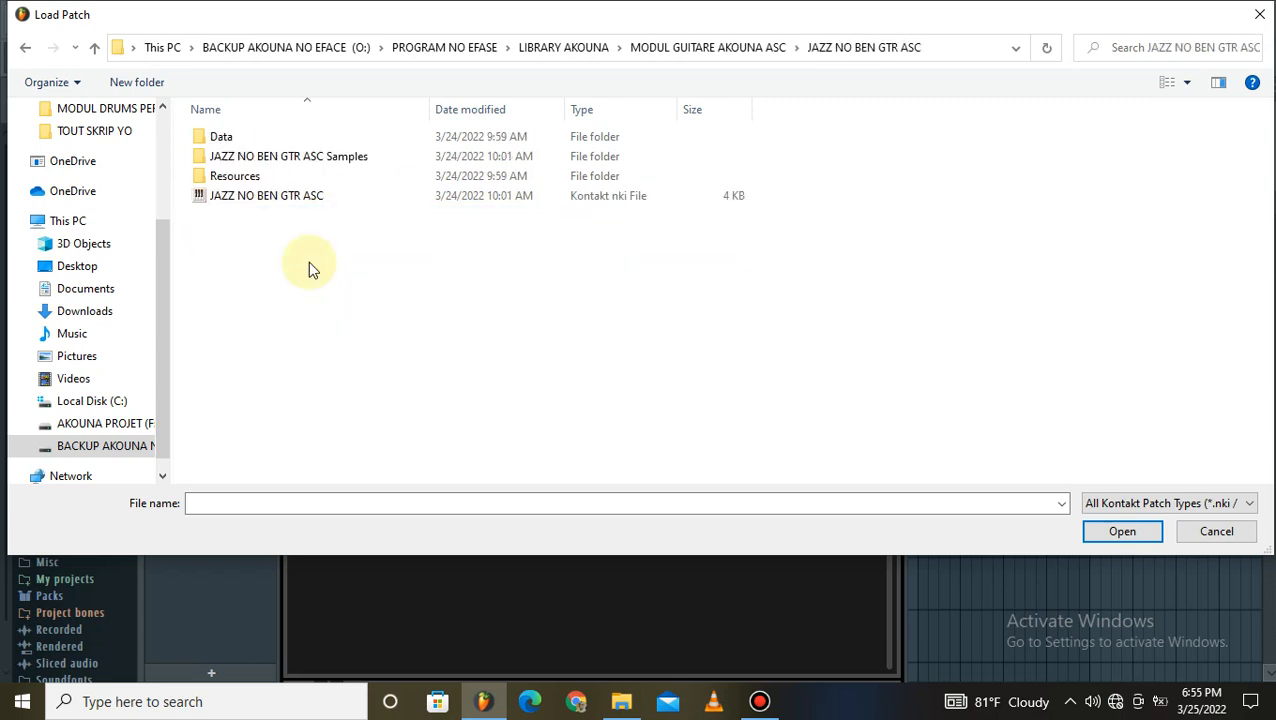
pyautogui.click(28, 50)
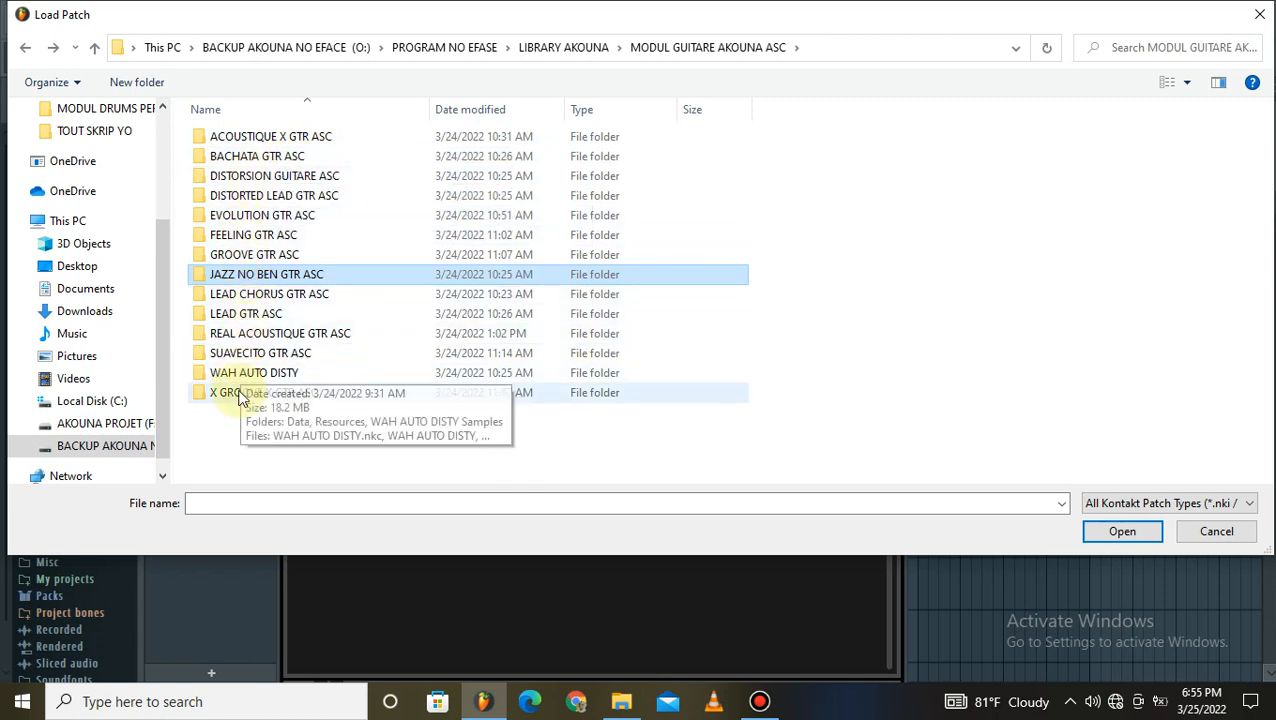
pyautogui.doubleClick(253, 333)
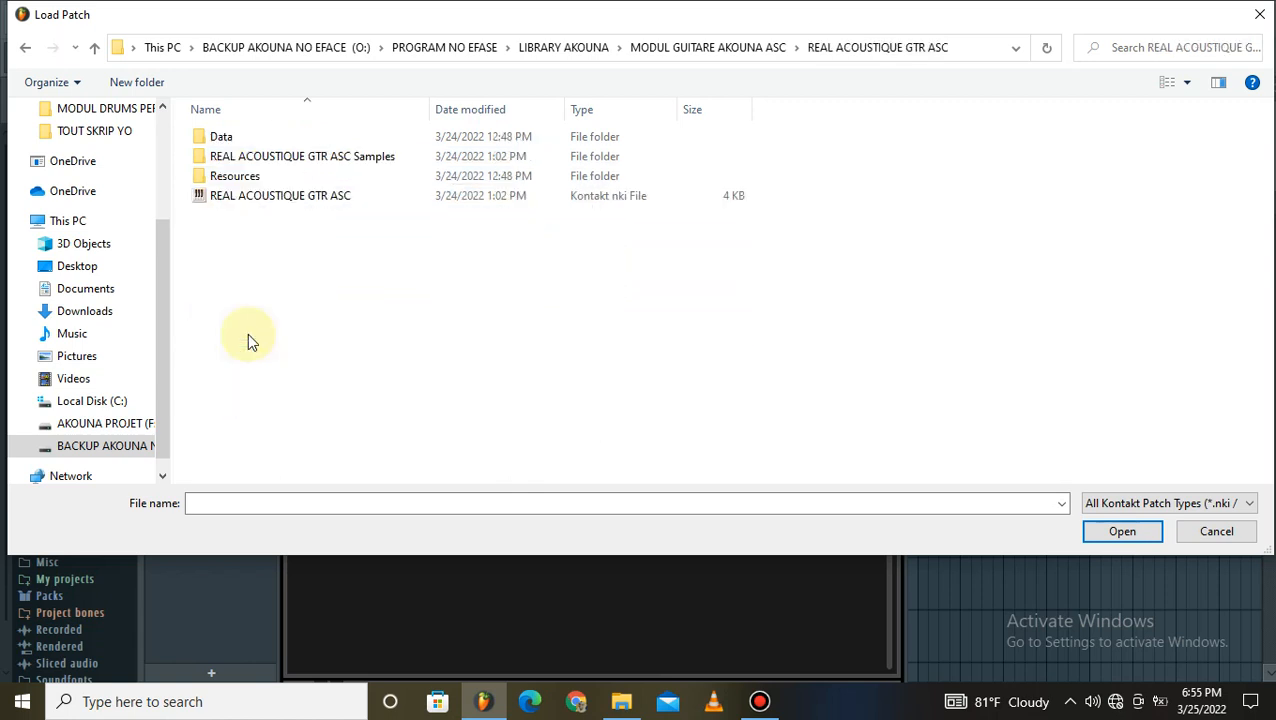
pyautogui.click(244, 207)
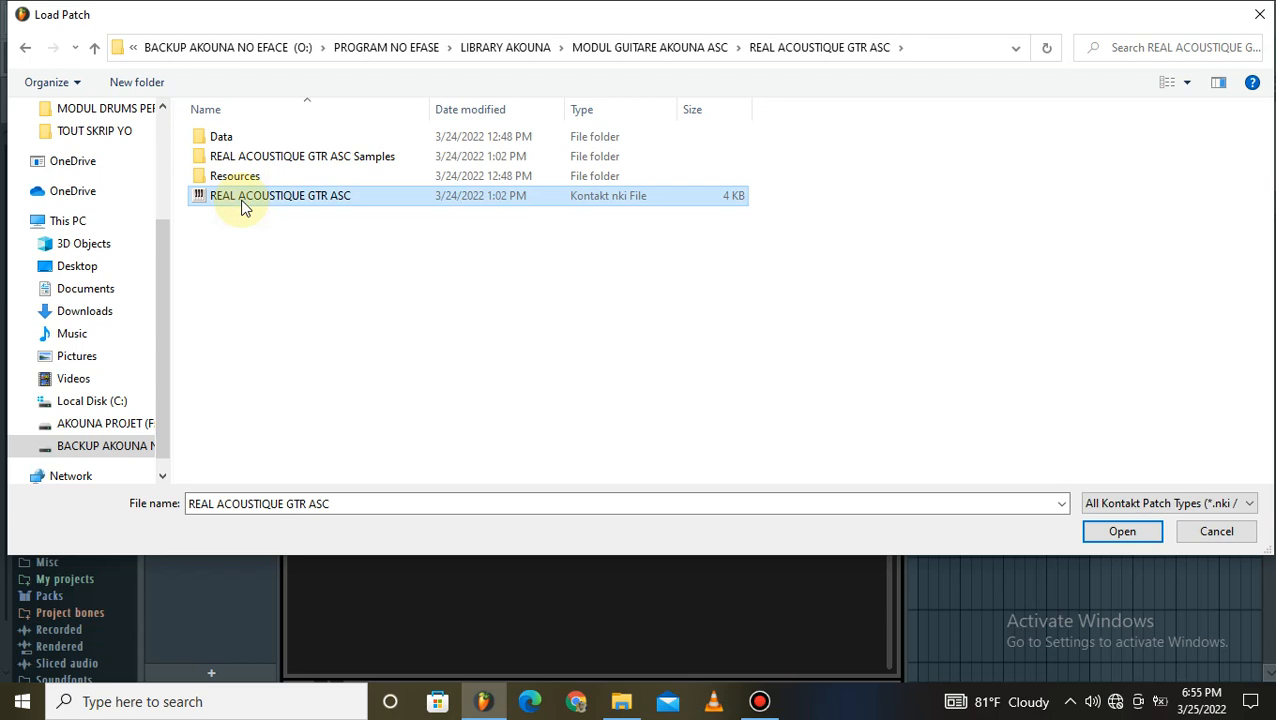
pyautogui.click(1143, 535)
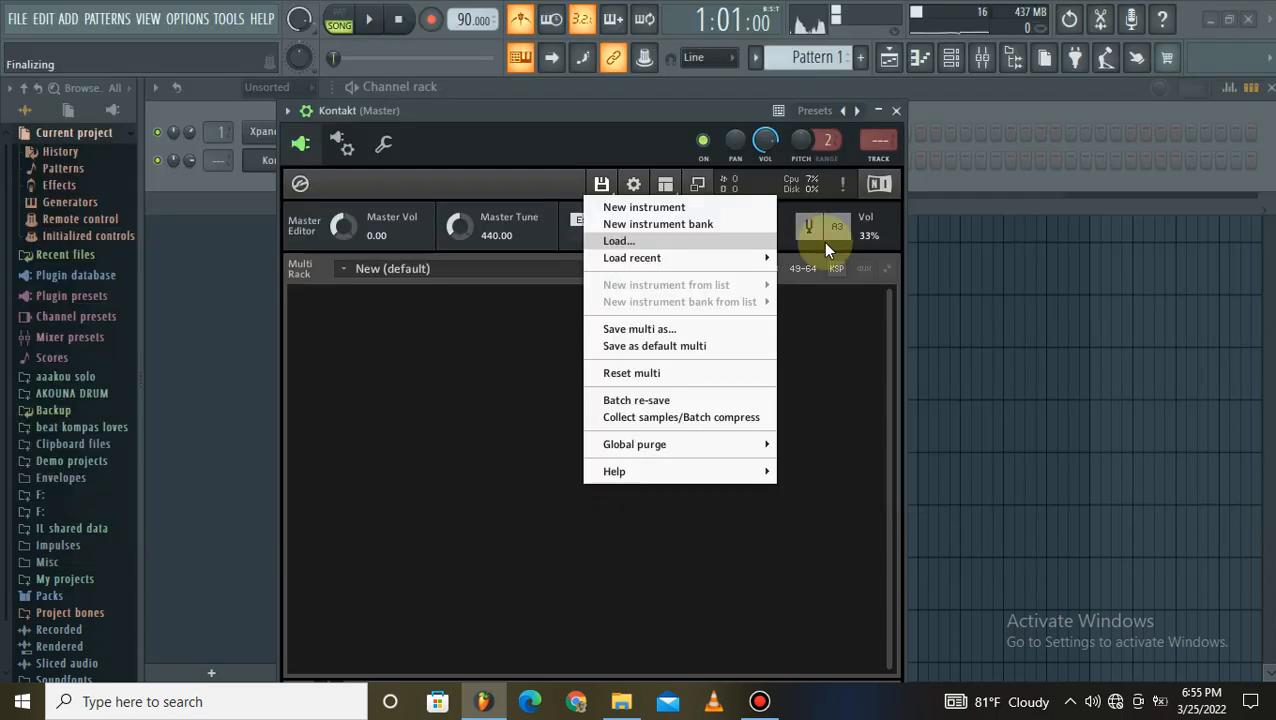
pyautogui.click(1153, 530)
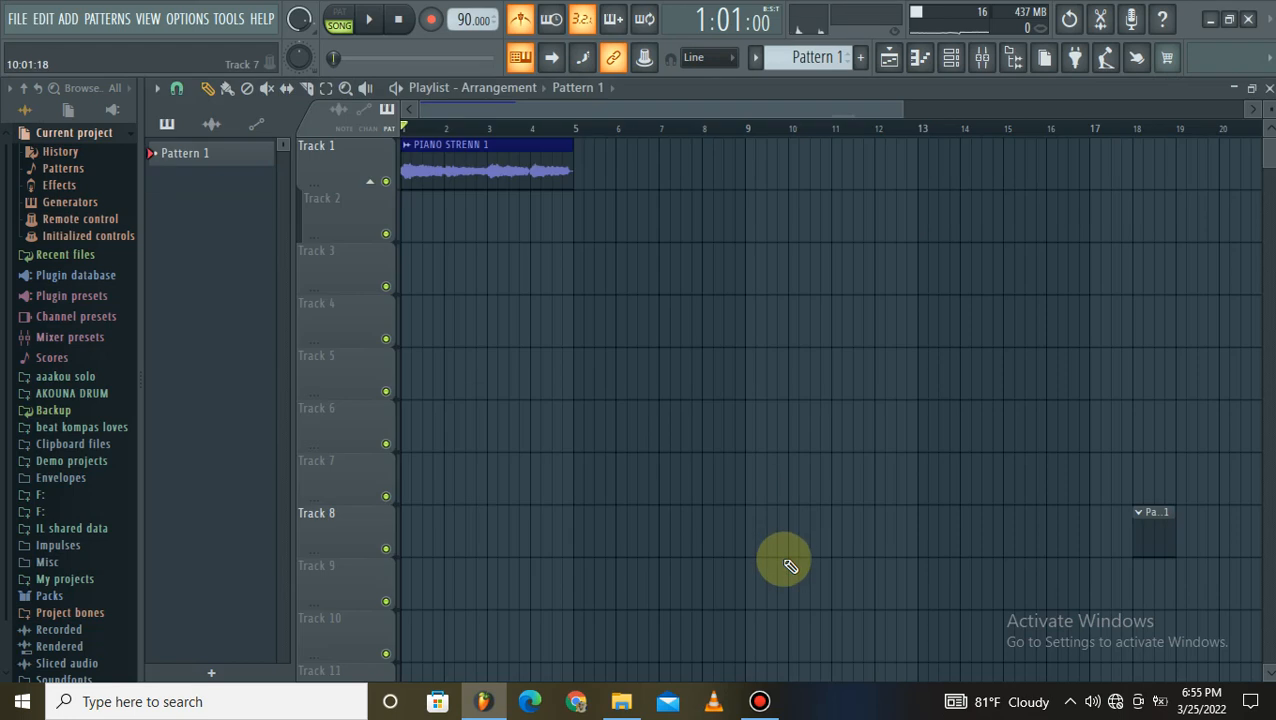
pyautogui.click(760, 701)
pyautogui.click(1042, 42)
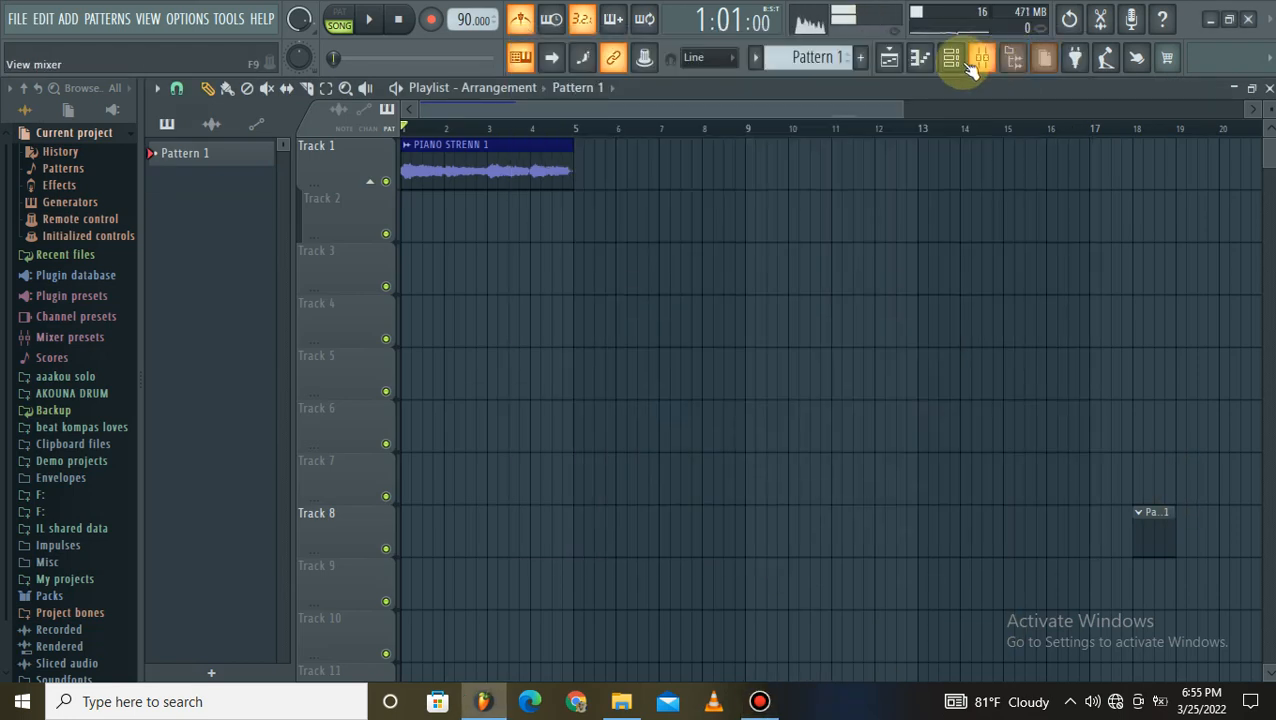
# - Reopen the Kontakt window from the channel rack, set it to Detached and move it clear of the channel names
pyautogui.click(949, 62)
pyautogui.click(287, 163)
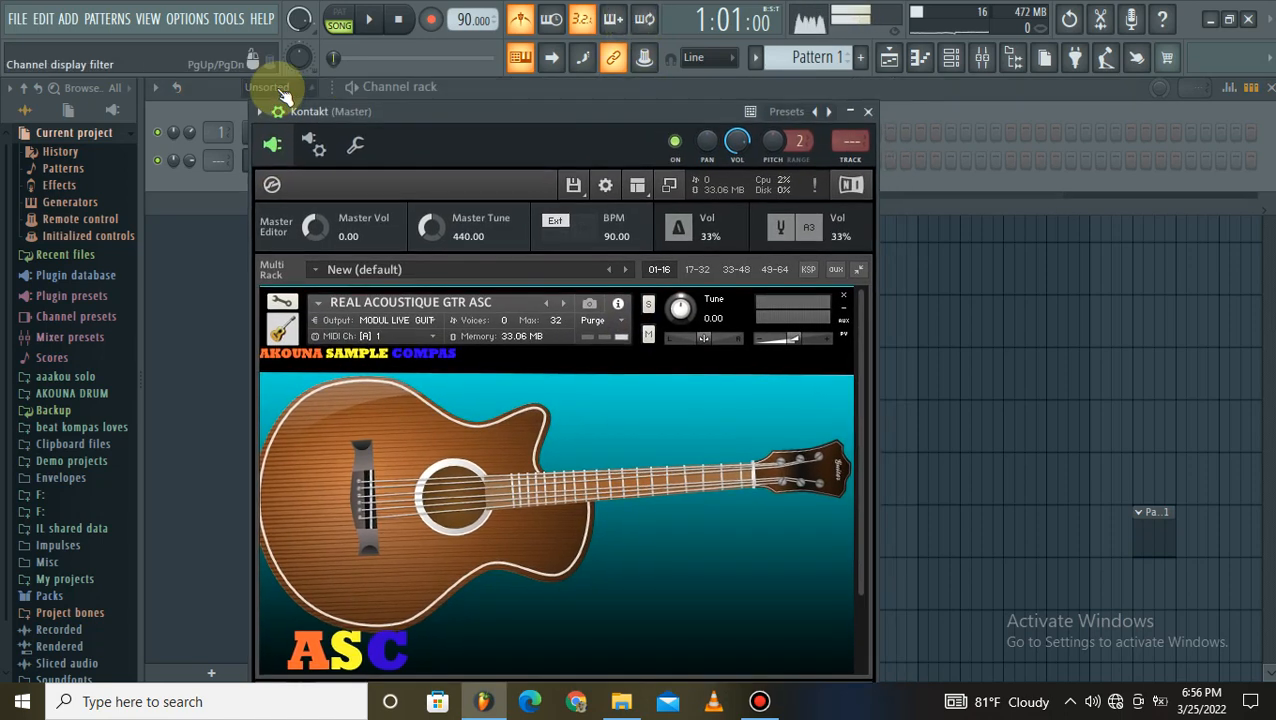
pyautogui.click(260, 113)
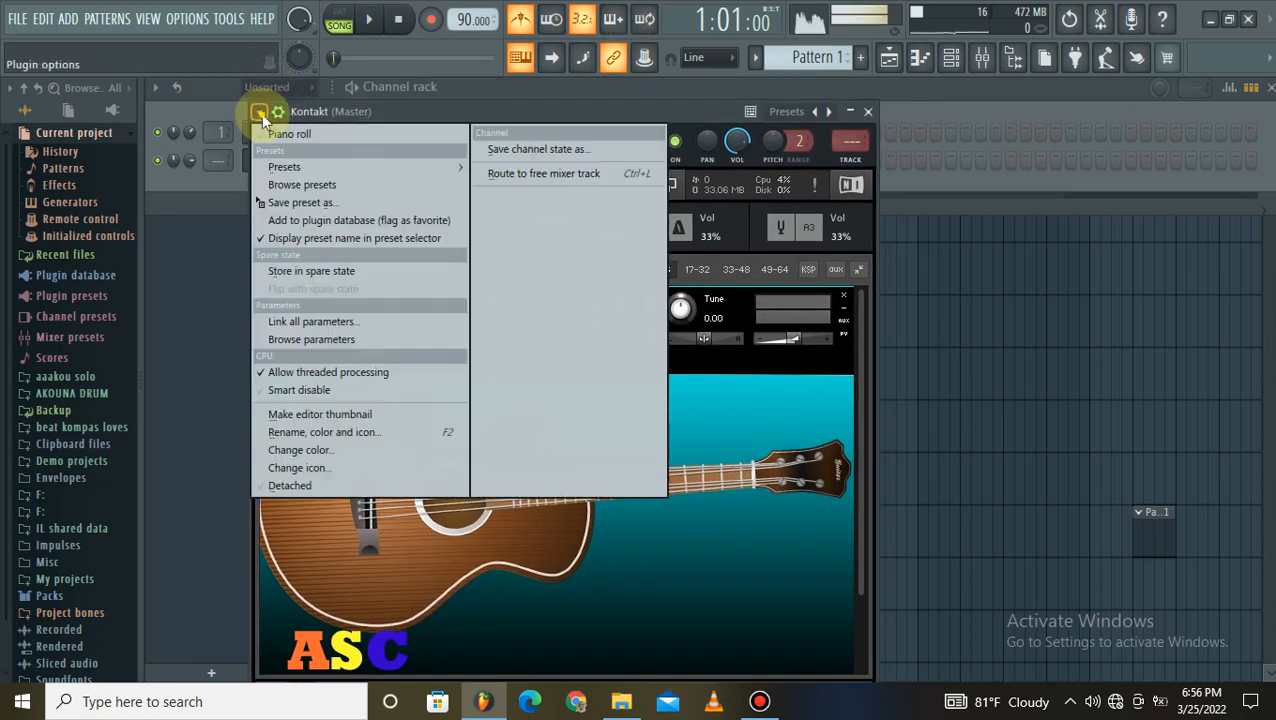
pyautogui.click(300, 485)
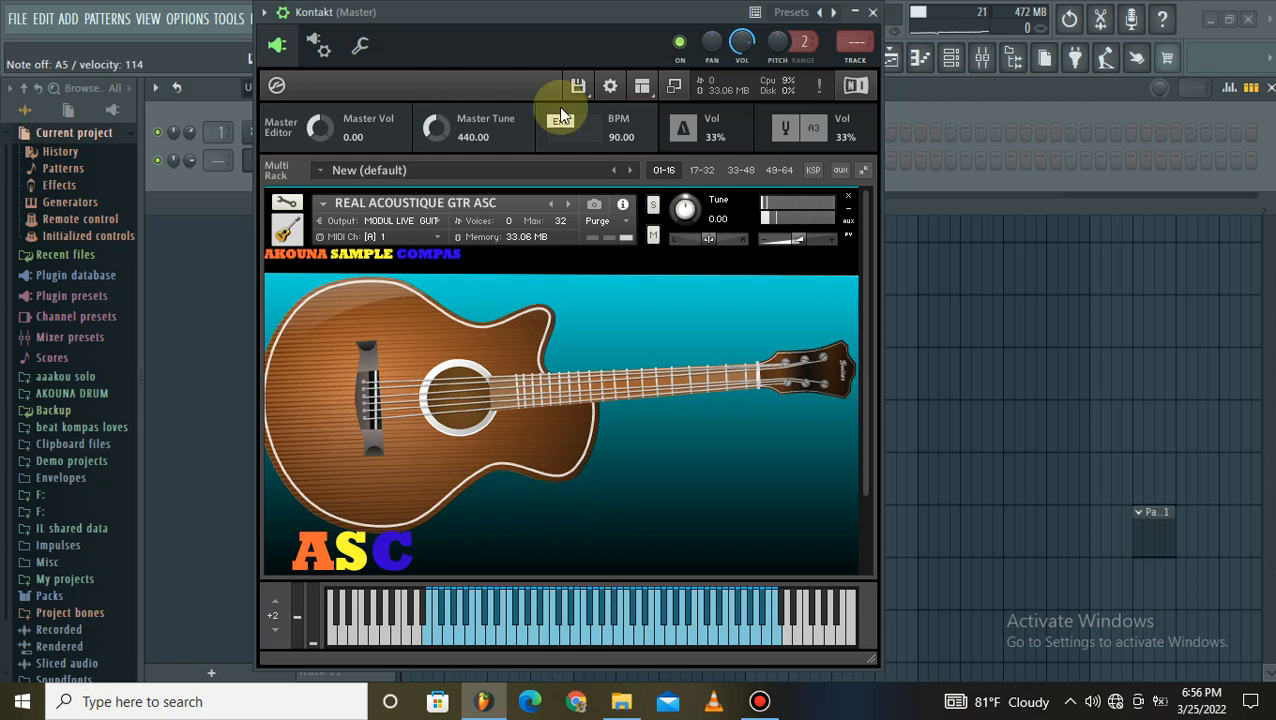
pyautogui.moveTo(570, 14); pyautogui.dragTo(902, 18)
# - Switch between the Xpand!2 and Kontakt channels to audition their sounds, and close the Kontakt window
pyautogui.click(330, 132)
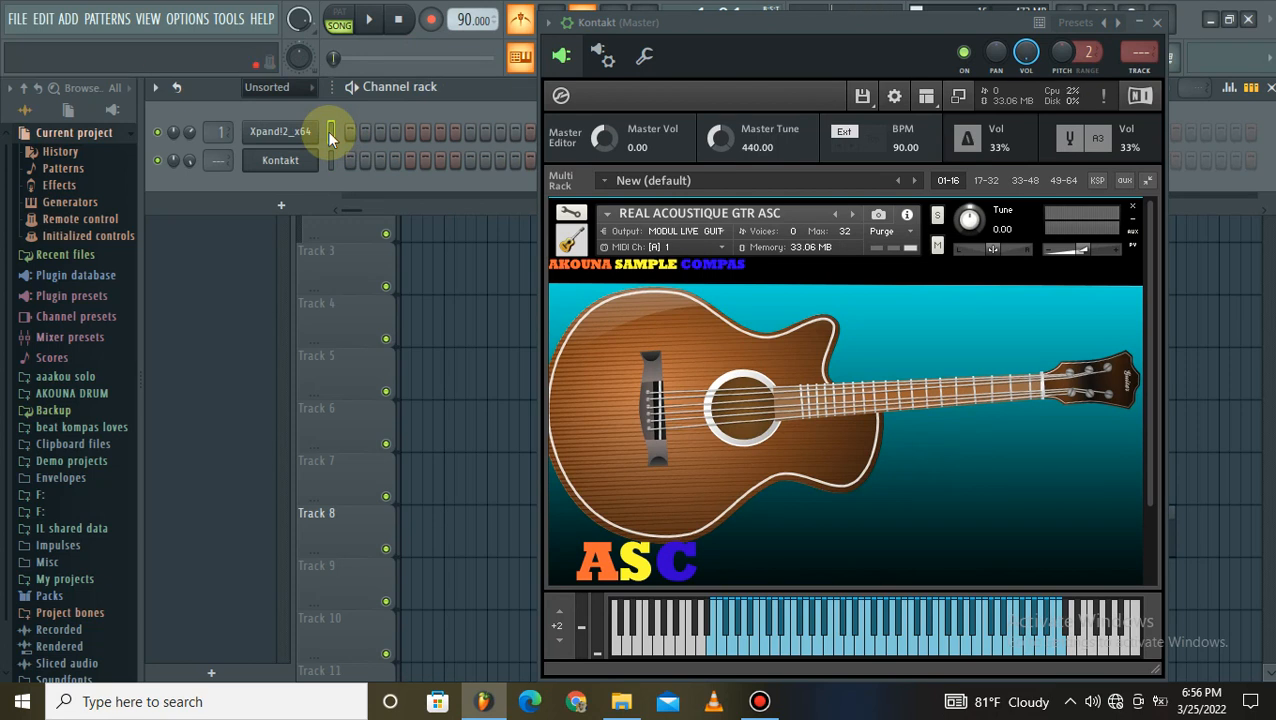
pyautogui.click(290, 168)
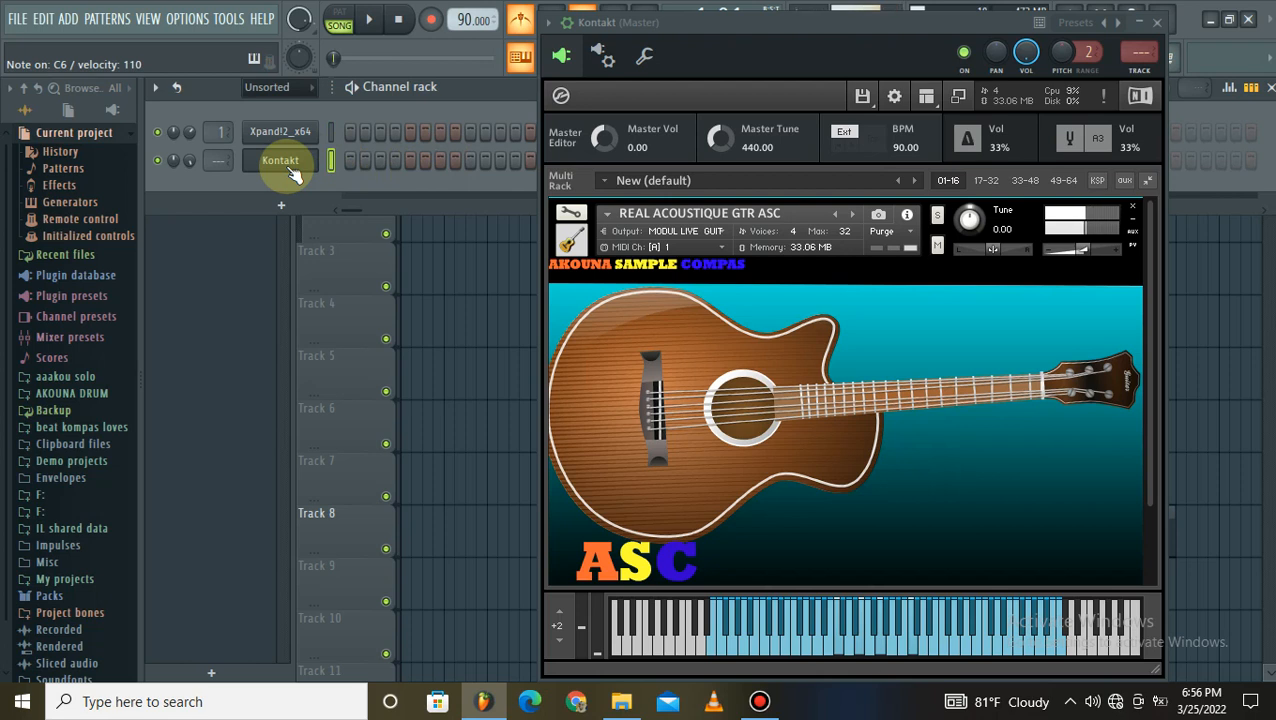
pyautogui.click(1157, 22)
# - Delete the Kontakt channel from the channel rack
pyautogui.rightClick(314, 156)
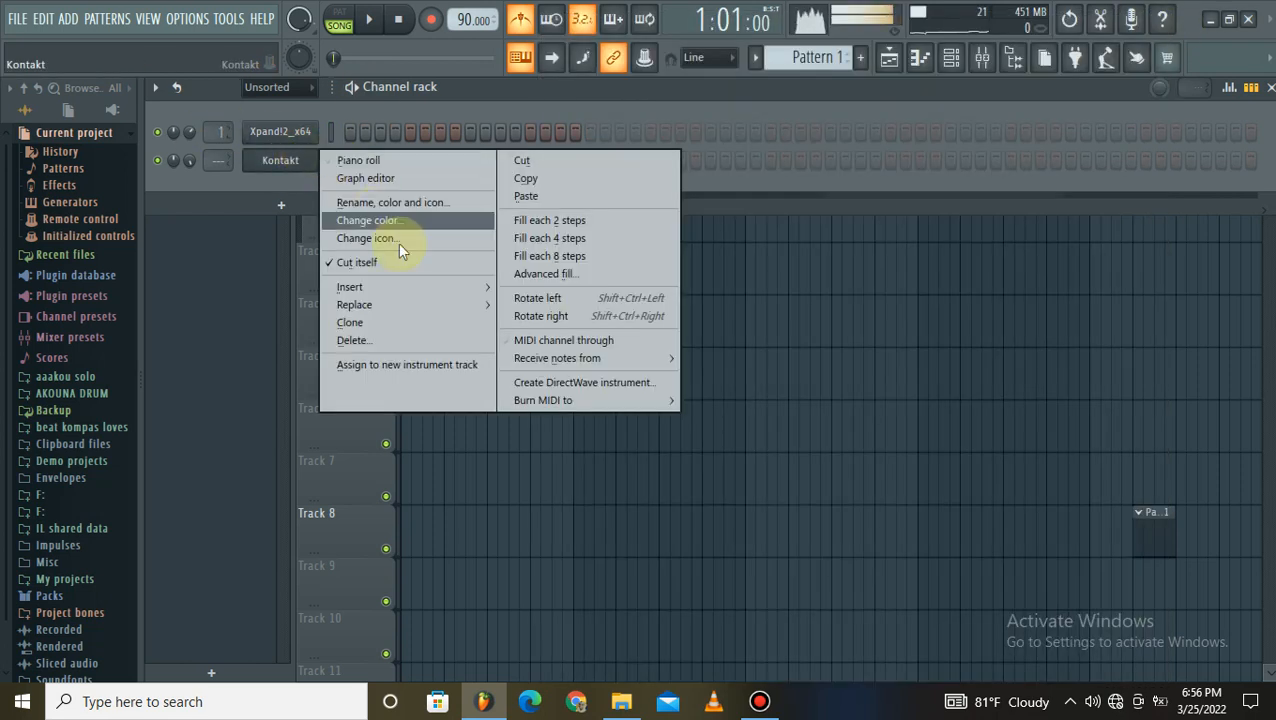
pyautogui.click(405, 352)
pyautogui.click(733, 412)
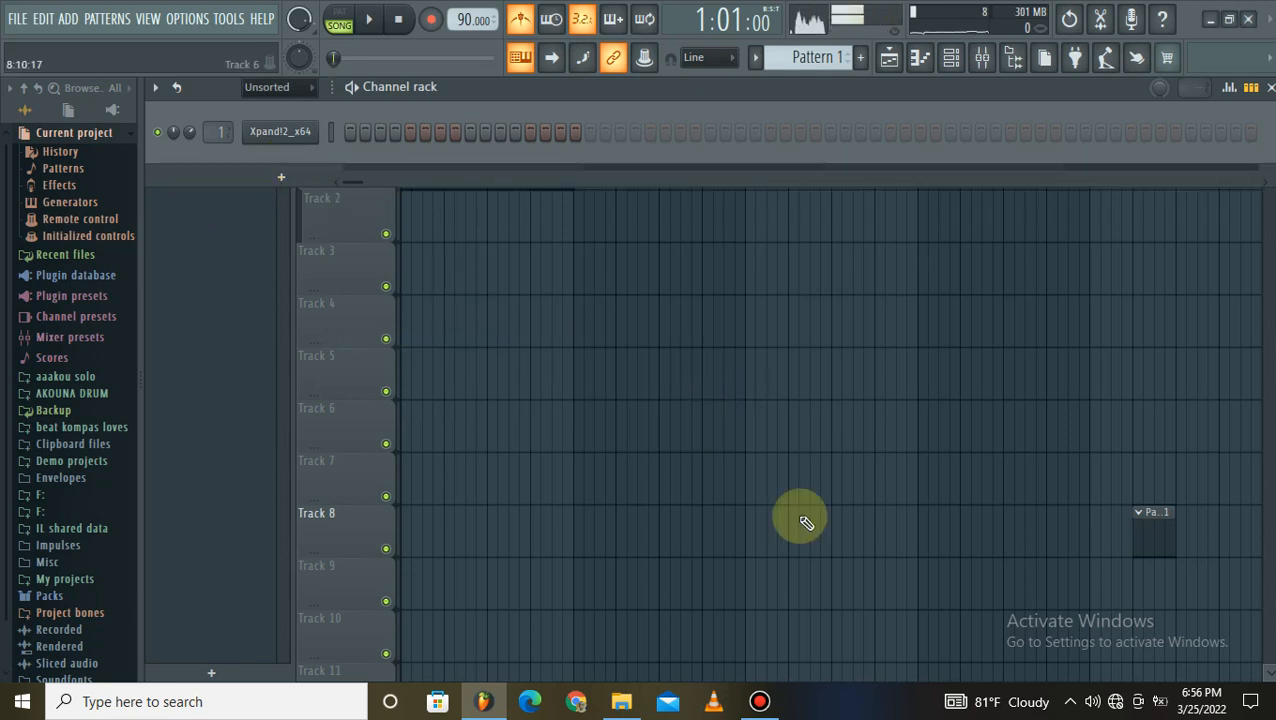
pyautogui.click(772, 712)
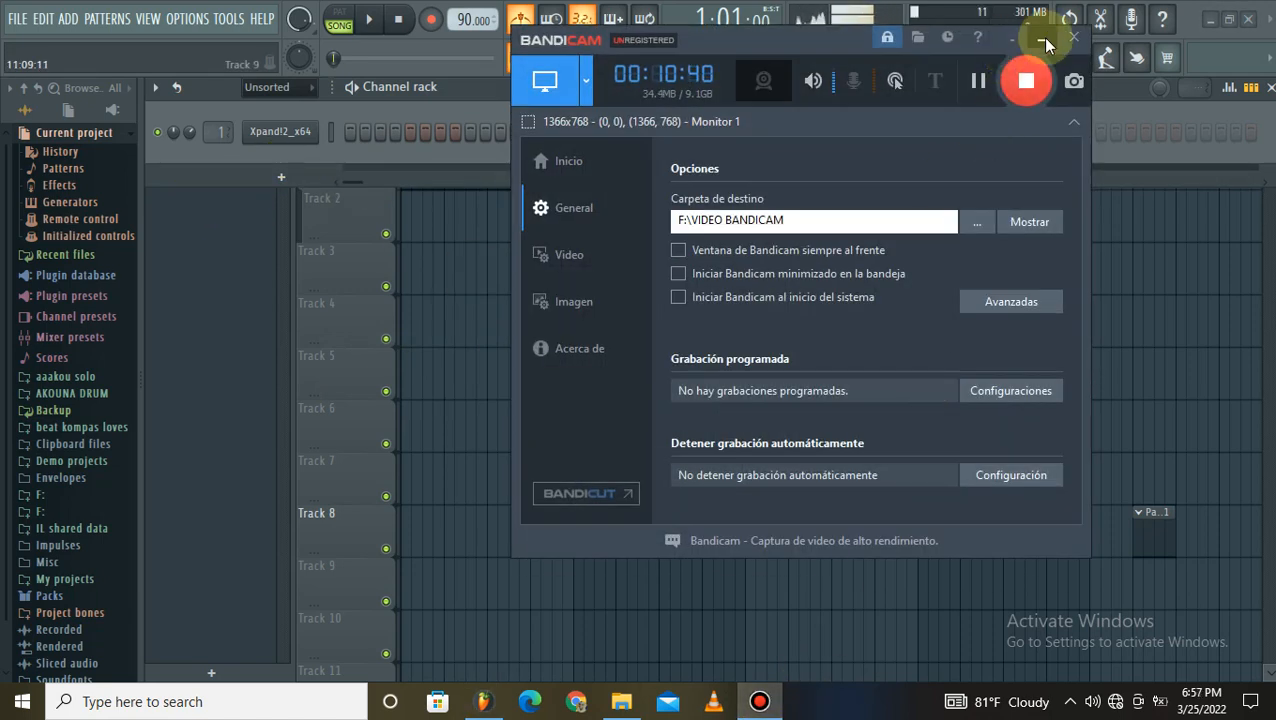
pyautogui.click(1042, 39)
# - Remove the stray Pattern 1 clip from Track 8 in the playlist
pyautogui.click(1148, 512)
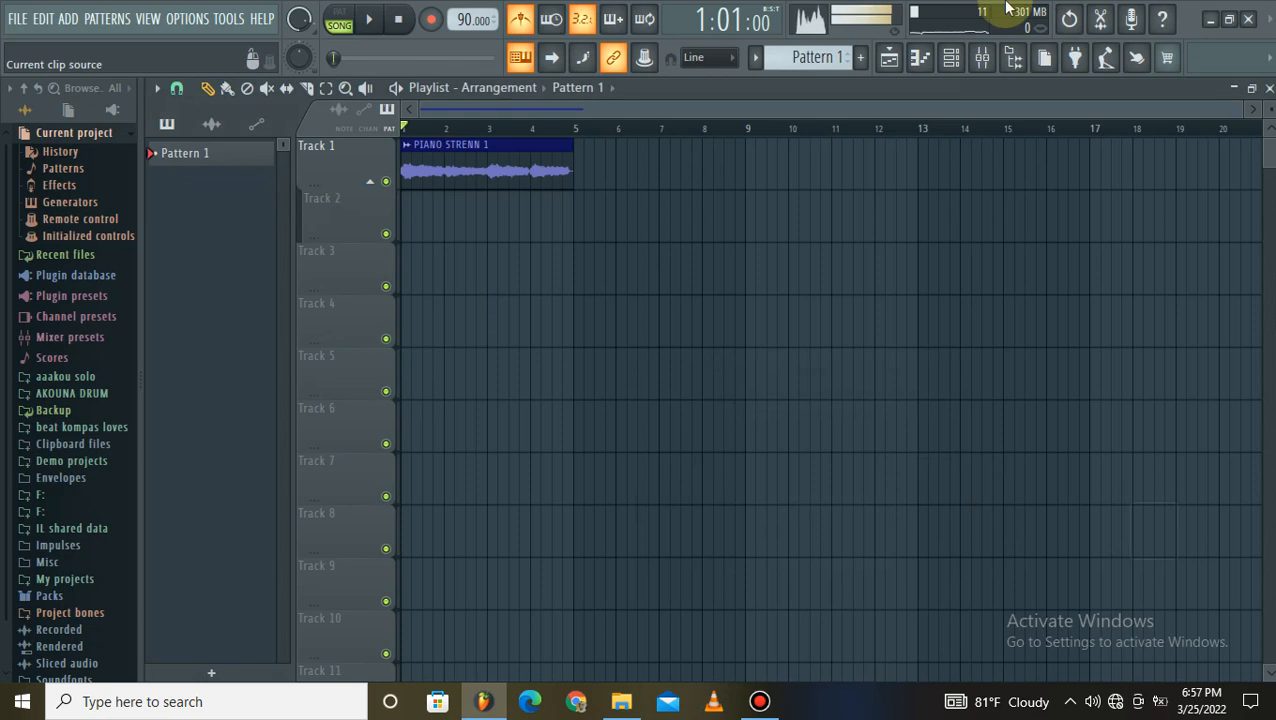
pyautogui.click(951, 57)
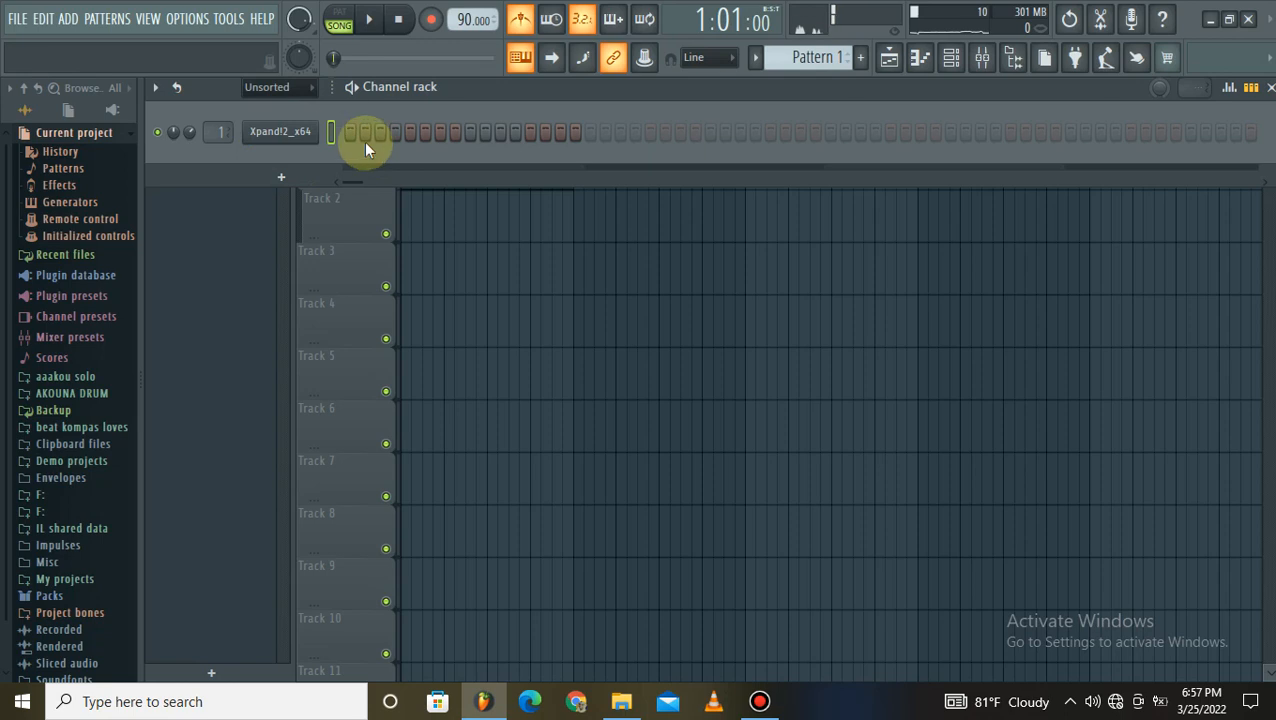
pyautogui.click(741, 712)
pyautogui.doubleClick(1045, 46)
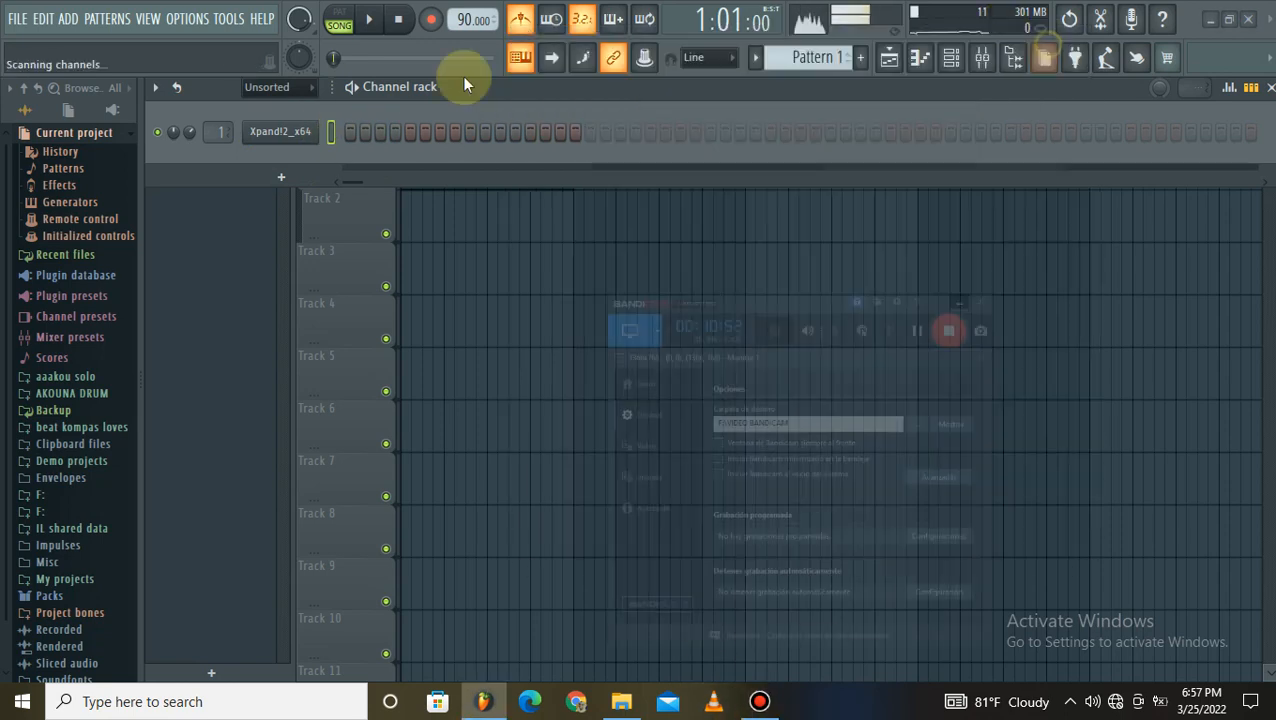
pyautogui.click(380, 122)
pyautogui.click(540, 105)
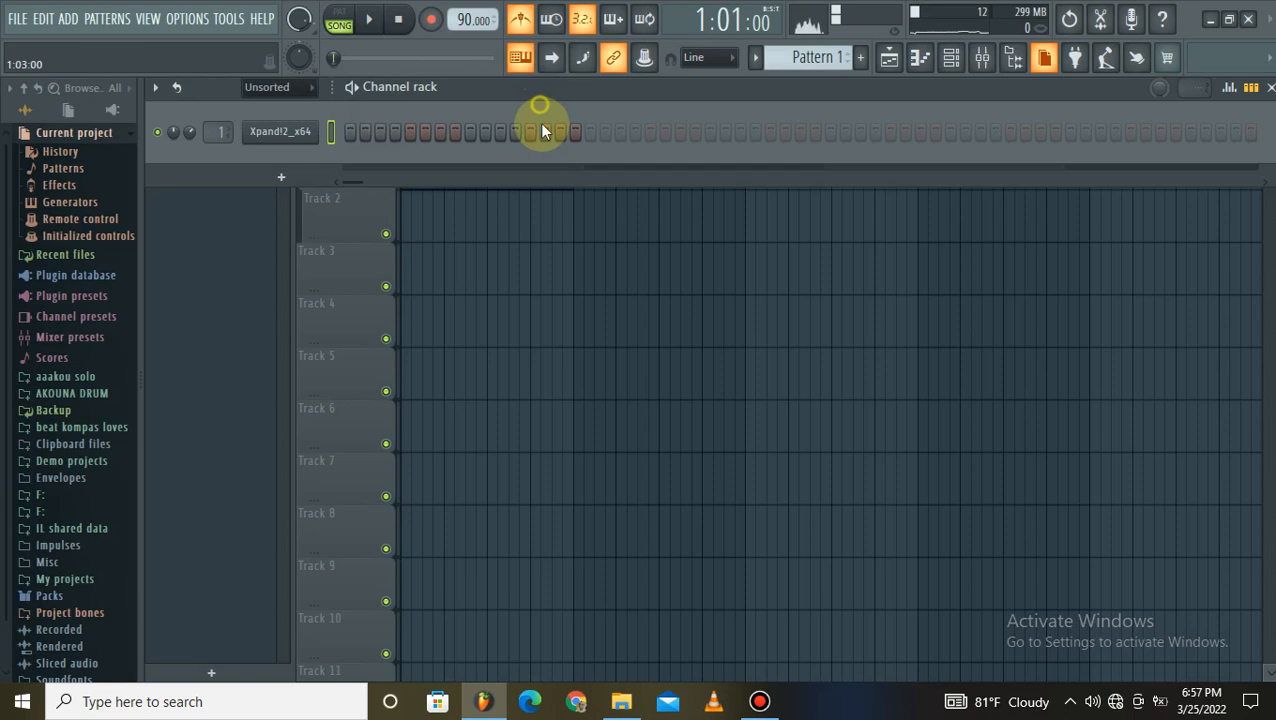
pyautogui.click(672, 296)
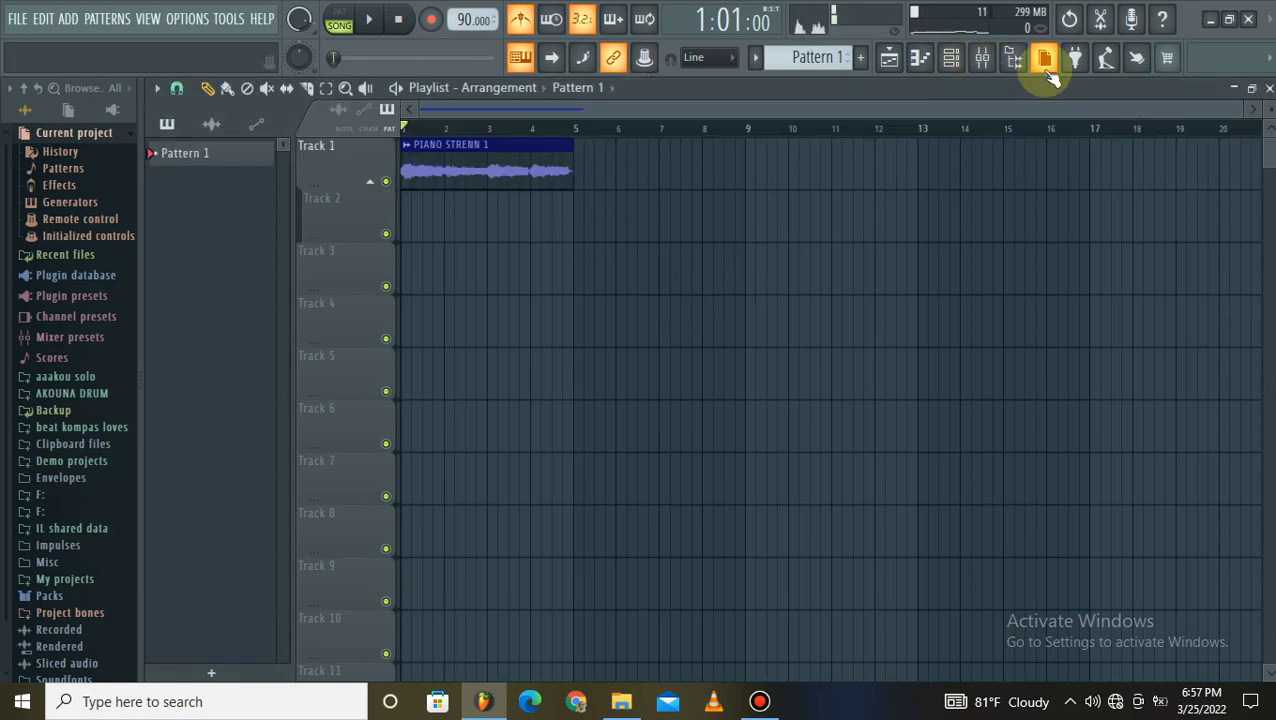
# - Arm recording of everything and place a Pattern 1 clip at bar 1 on Track 3
pyautogui.click(438, 20)
pyautogui.click(640, 476)
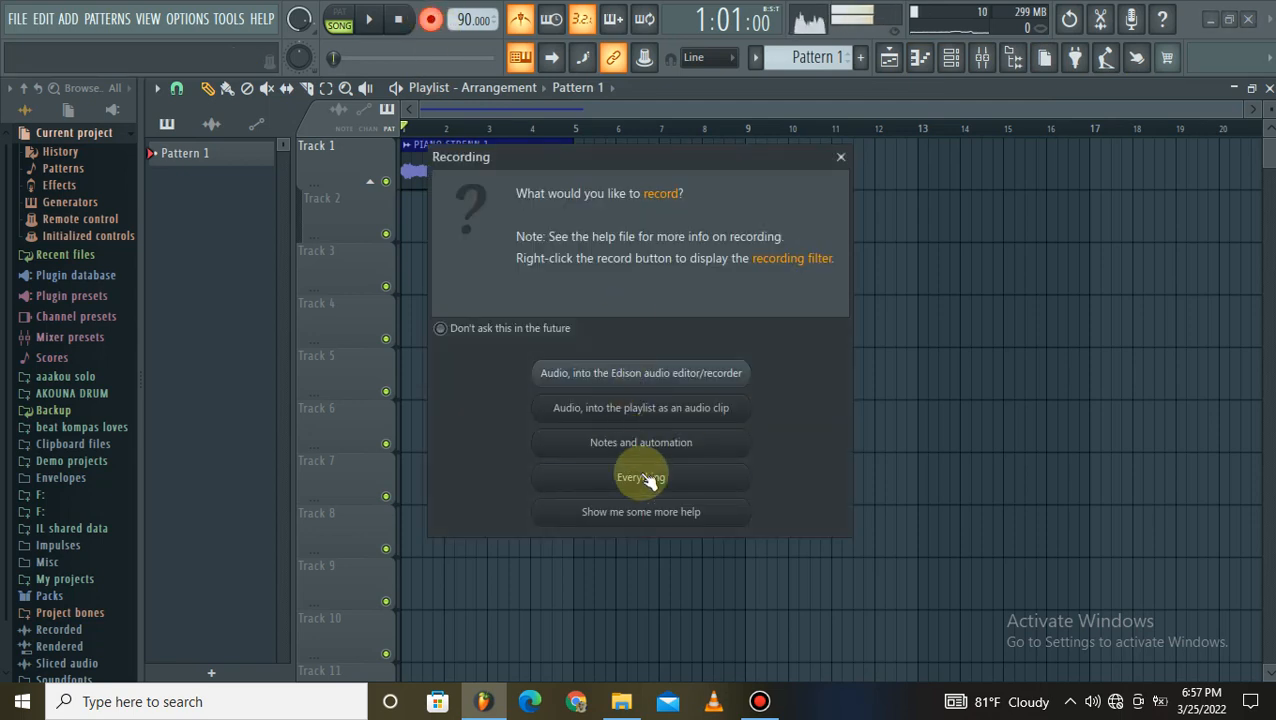
pyautogui.moveTo(818, 65); pyautogui.dragTo(811, 128)
pyautogui.moveTo(706, 256); pyautogui.dragTo(378, 232)
pyautogui.moveTo(442, 266); pyautogui.dragTo(567, 270)
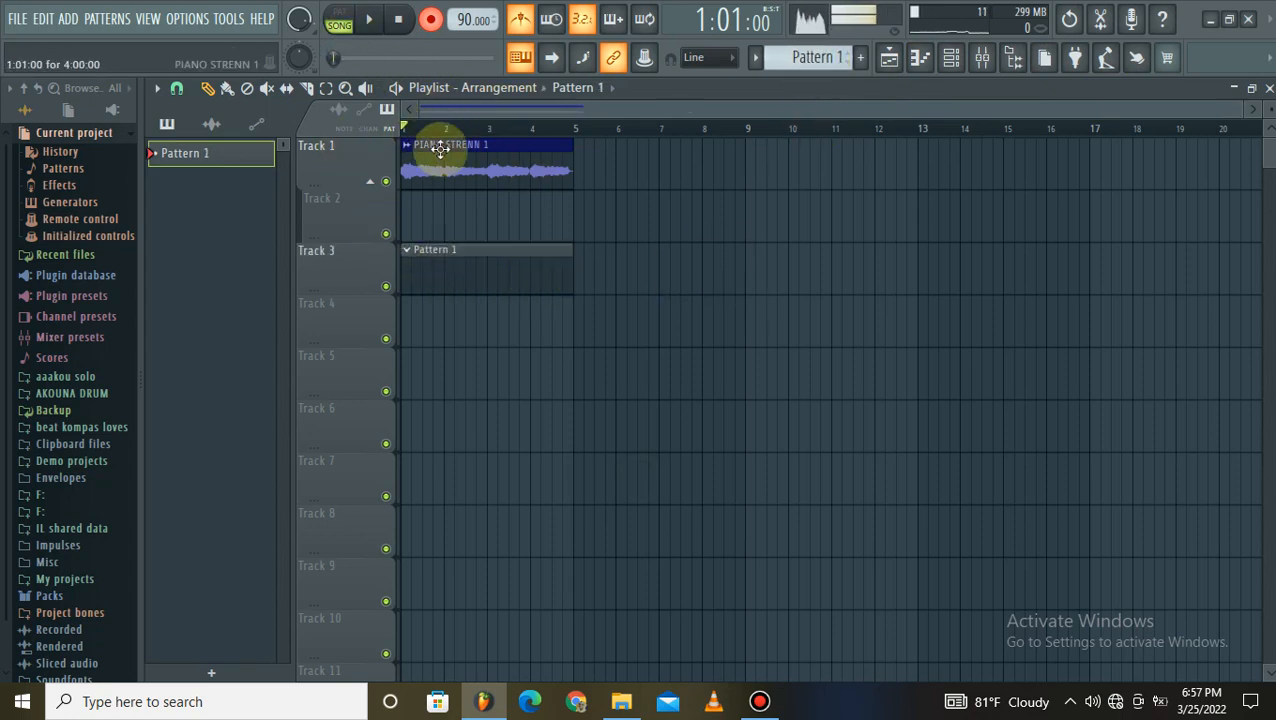
# - Record a first take of Xpand!2 notes into Pattern 1 from the song start
pyautogui.moveTo(405, 127); pyautogui.dragTo(389, 147)
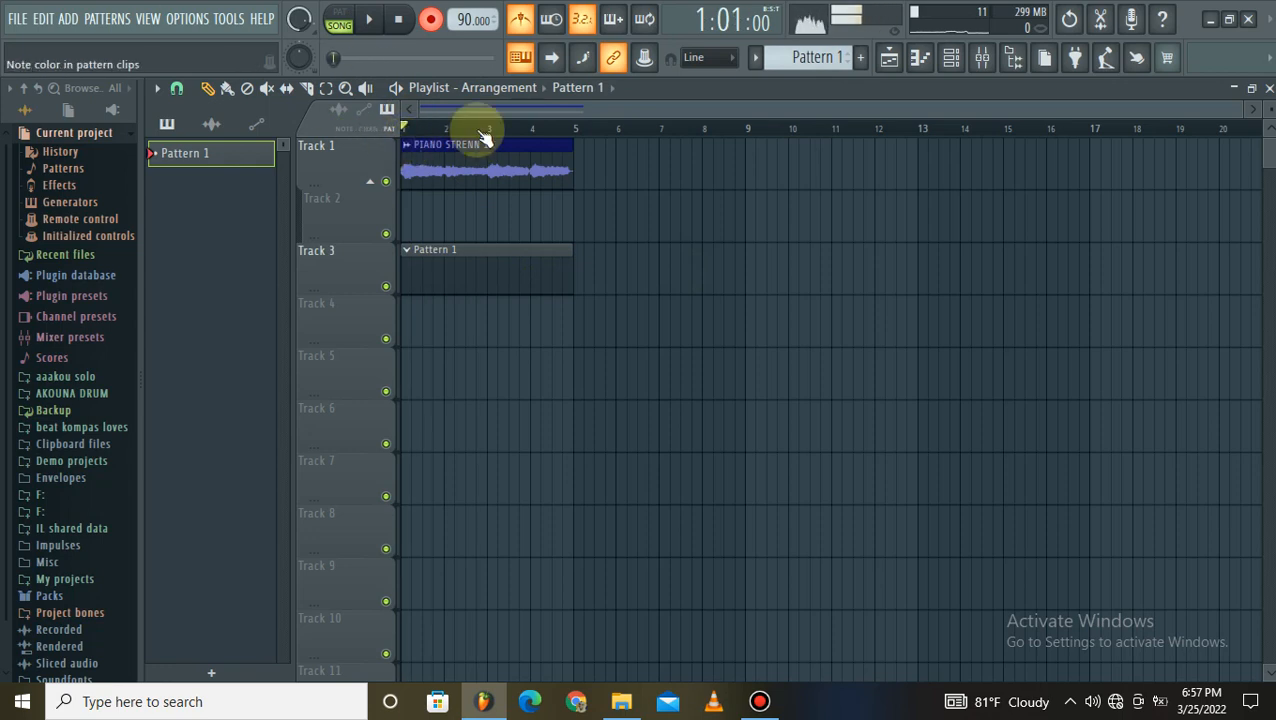
pyautogui.click(383, 20)
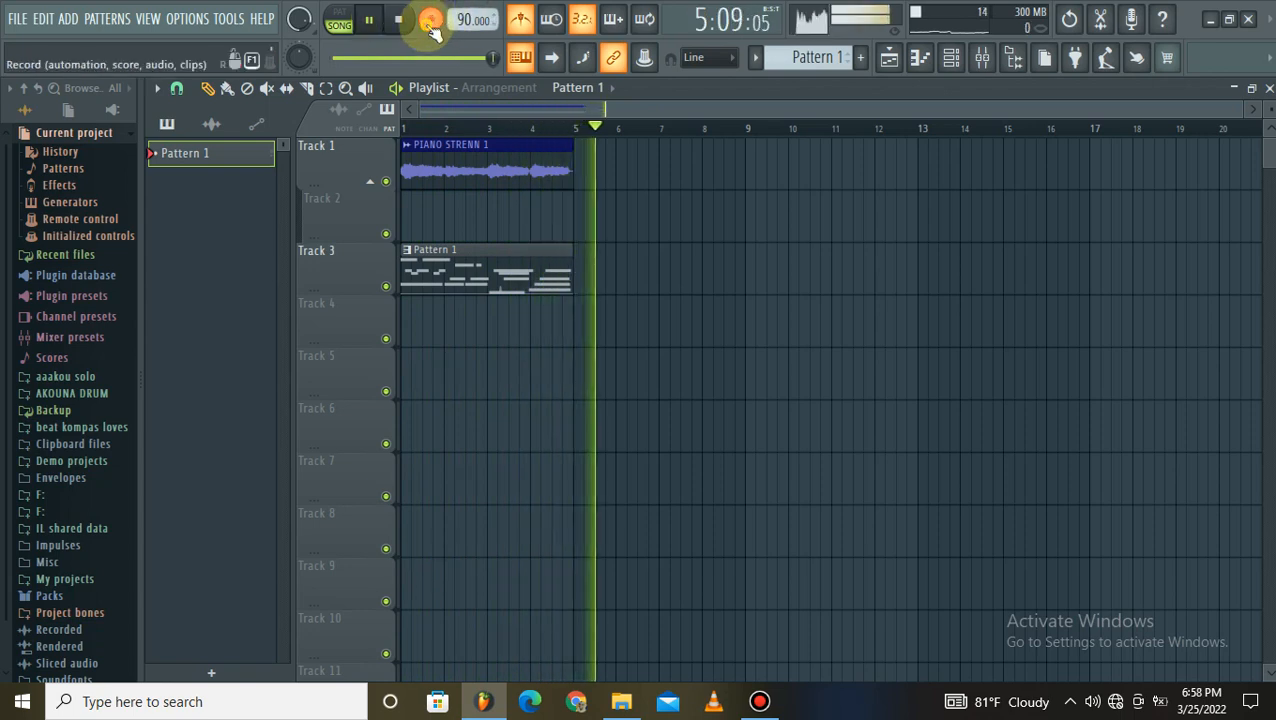
pyautogui.click(398, 19)
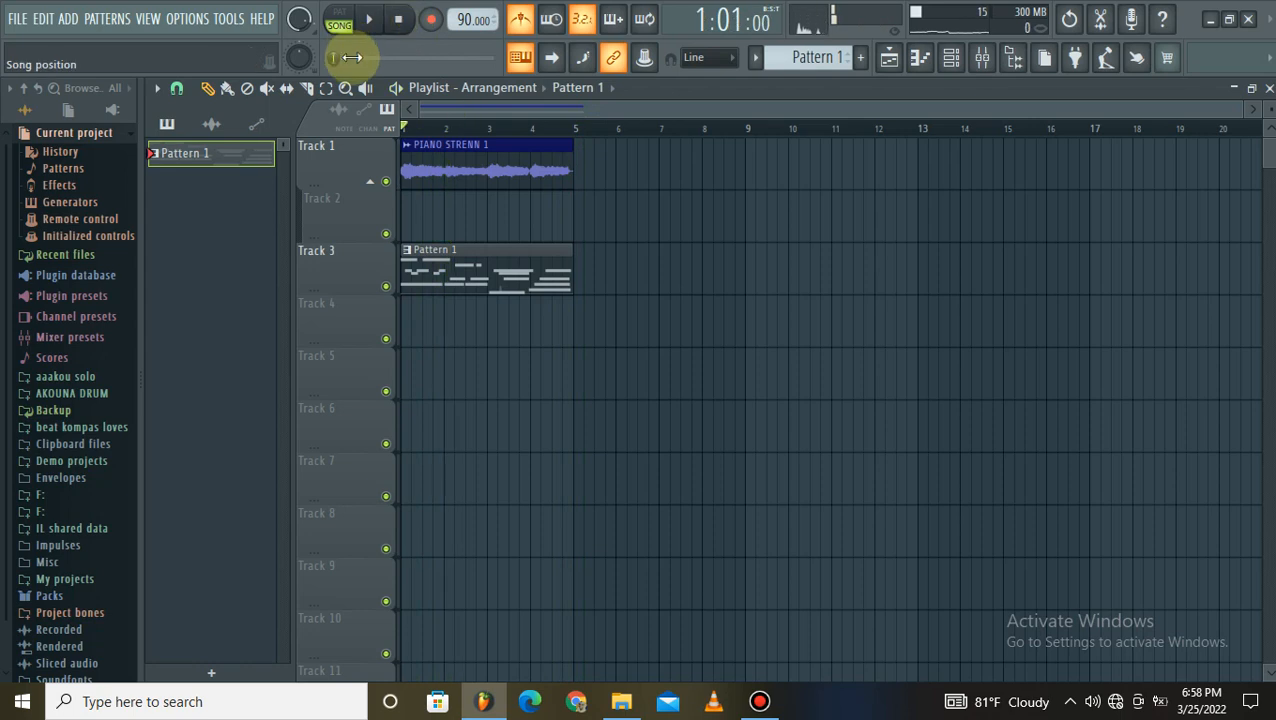
# - Cut the recorded notes of Pattern 1 from the Xpand!2 channel and return to the playlist
pyautogui.doubleClick(447, 266)
pyautogui.rightClick(328, 136)
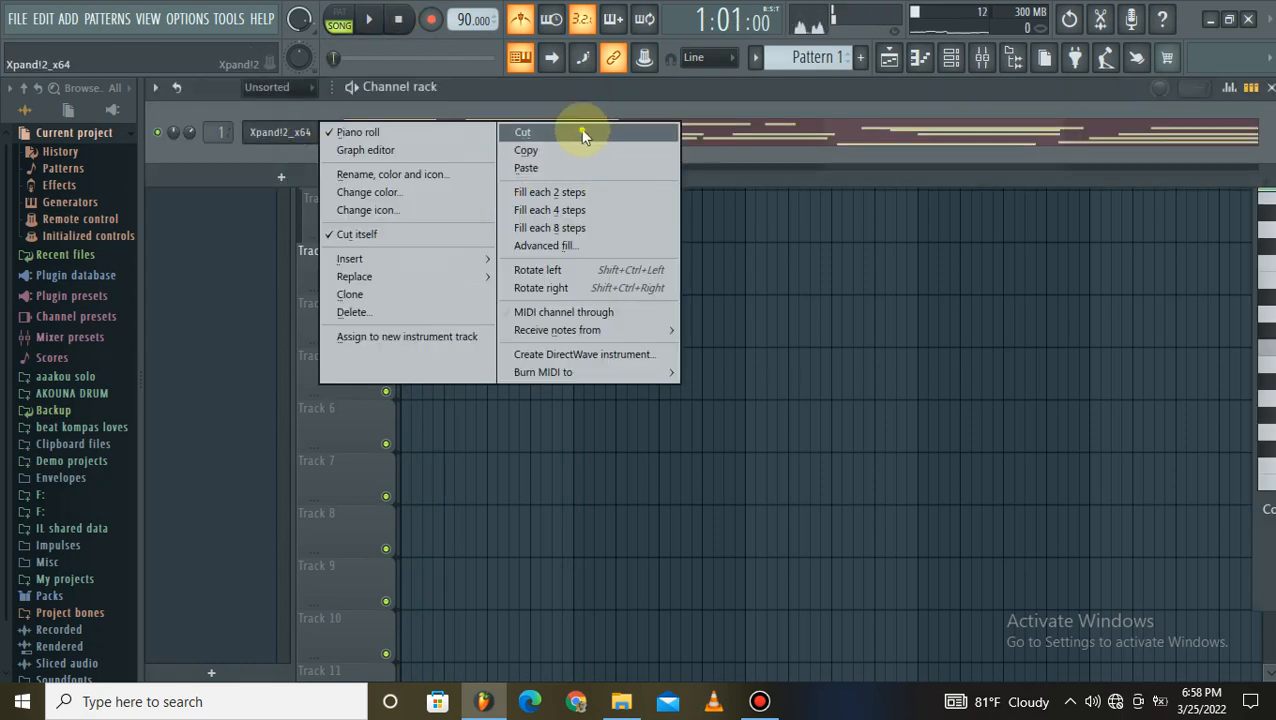
pyautogui.click(585, 135)
pyautogui.rightClick(628, 252)
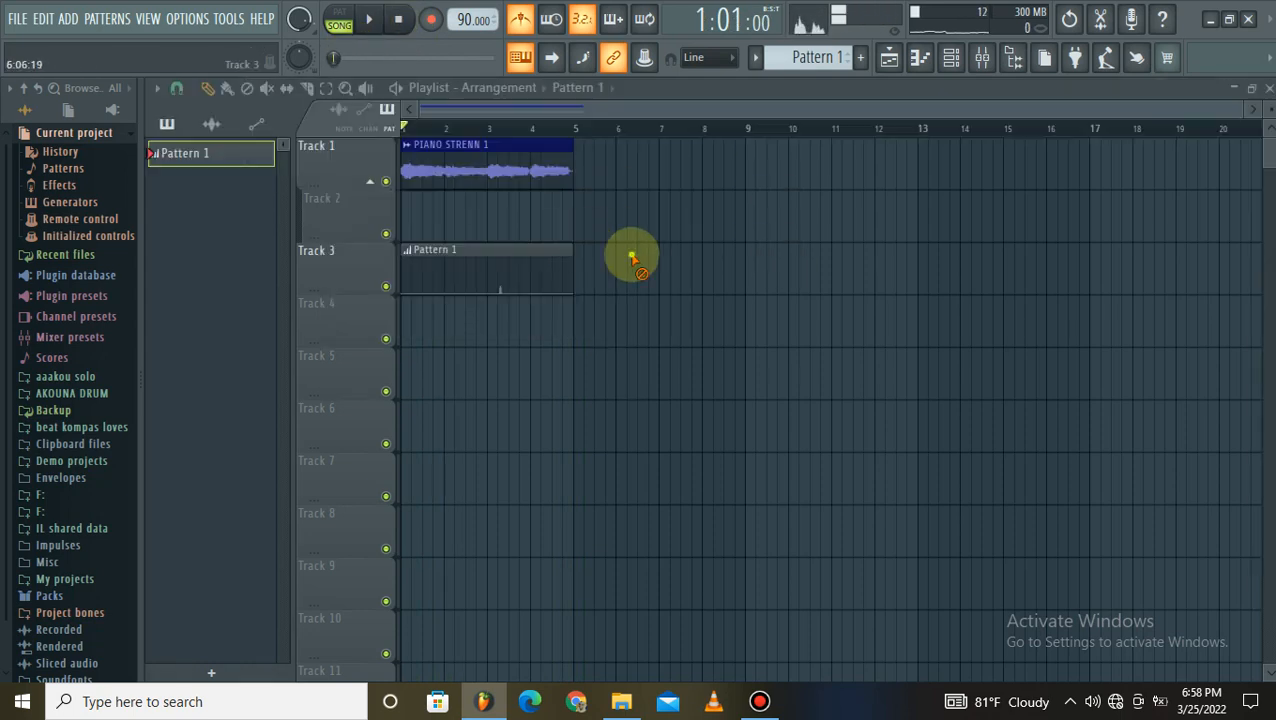
# - Record a new Xpand!2 take into Pattern 1 with everything armed, and remove the stray clip from Track 7
pyautogui.click(428, 30)
pyautogui.click(570, 473)
pyautogui.click(625, 457)
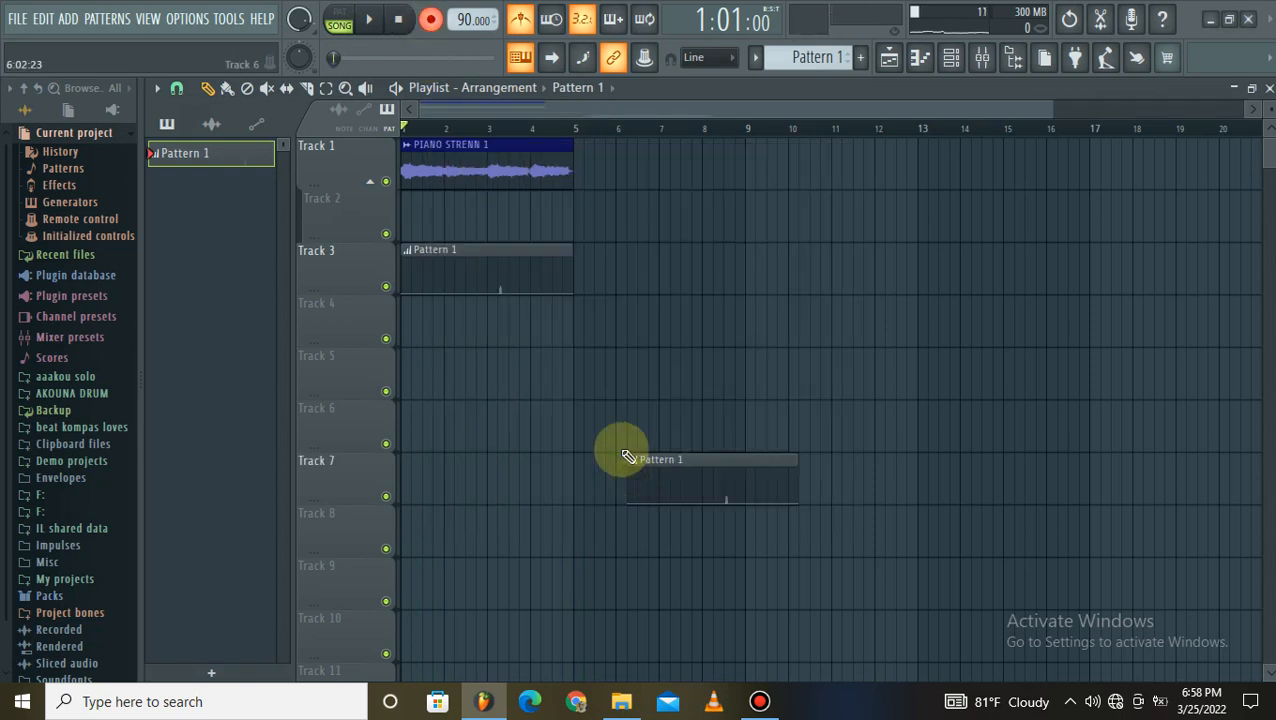
pyautogui.press('space')
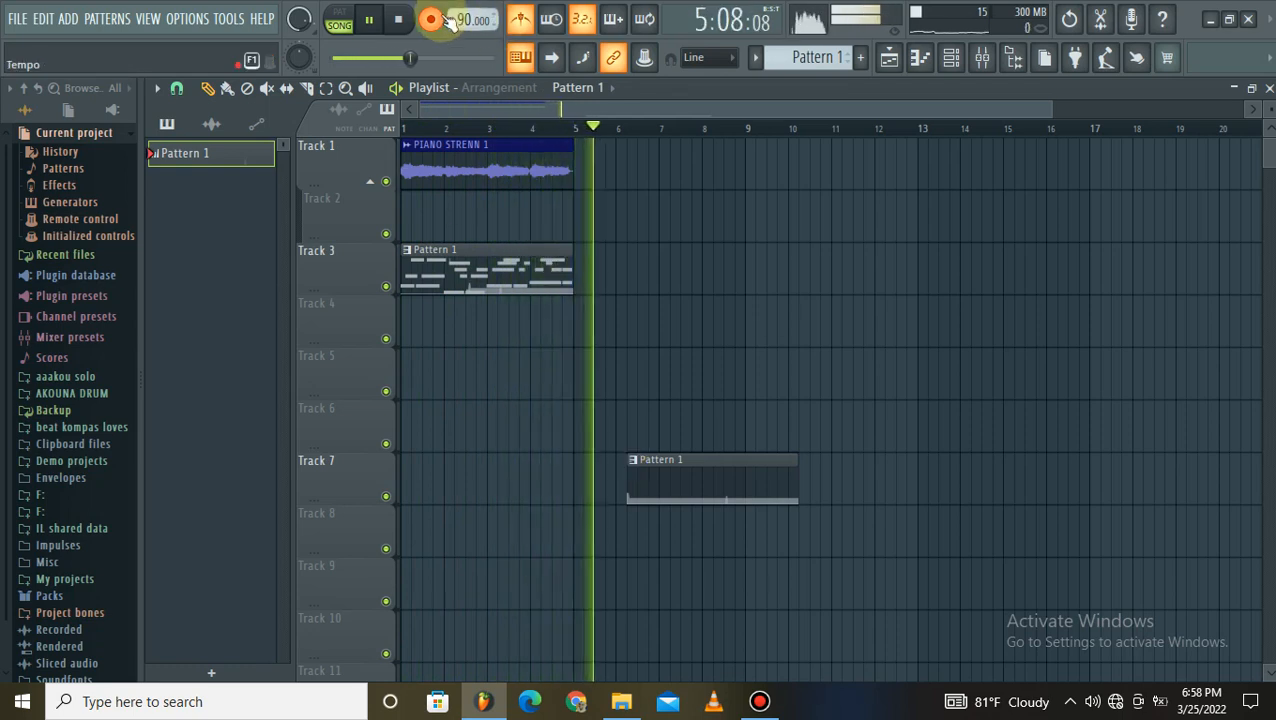
pyautogui.rightClick(689, 495)
pyautogui.click(410, 18)
# - Turn off the metronome and play the arrangement to hear the new take with the piano clip
pyautogui.click(523, 21)
pyautogui.click(367, 20)
pyautogui.click(366, 20)
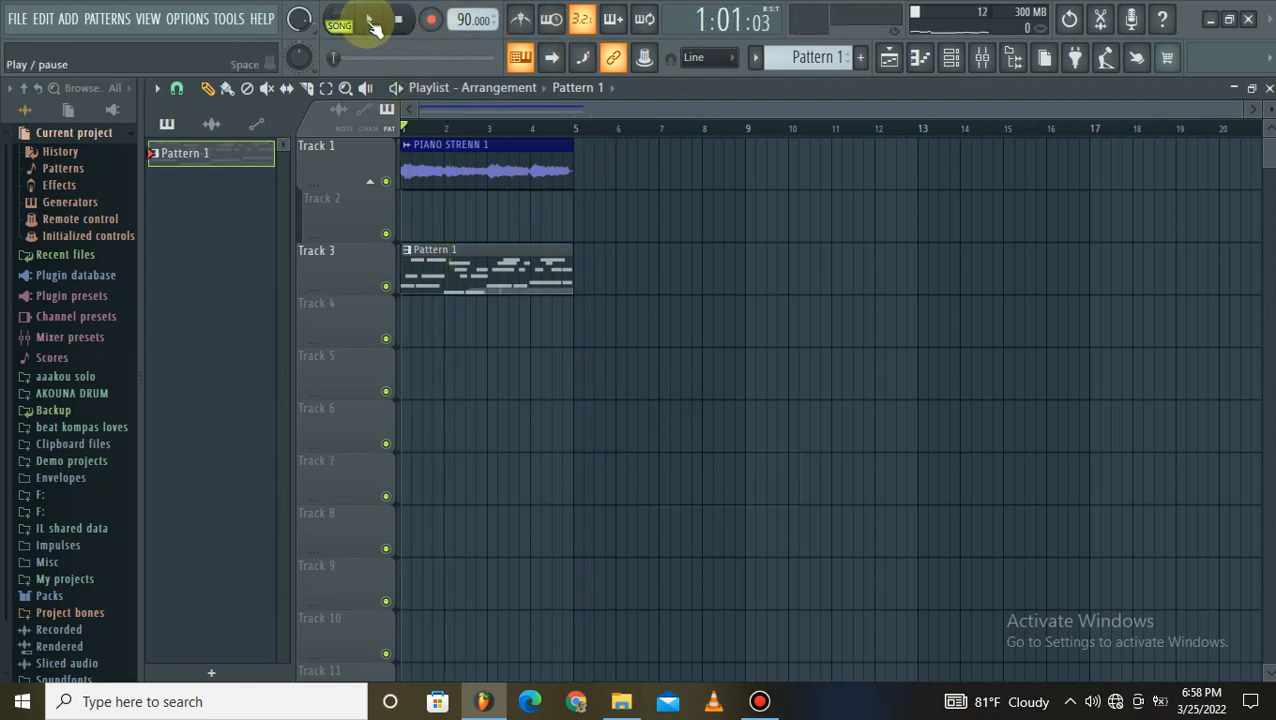
pyautogui.click(760, 701)
pyautogui.click(1043, 38)
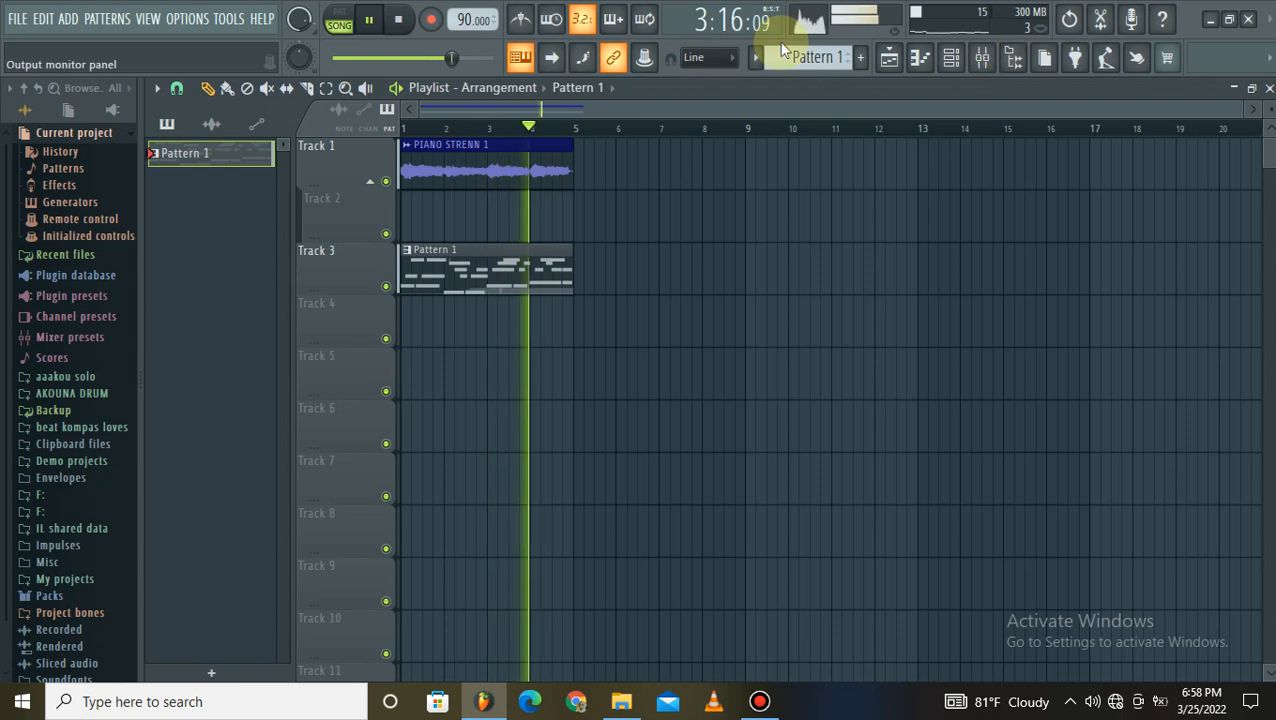
pyautogui.click(401, 21)
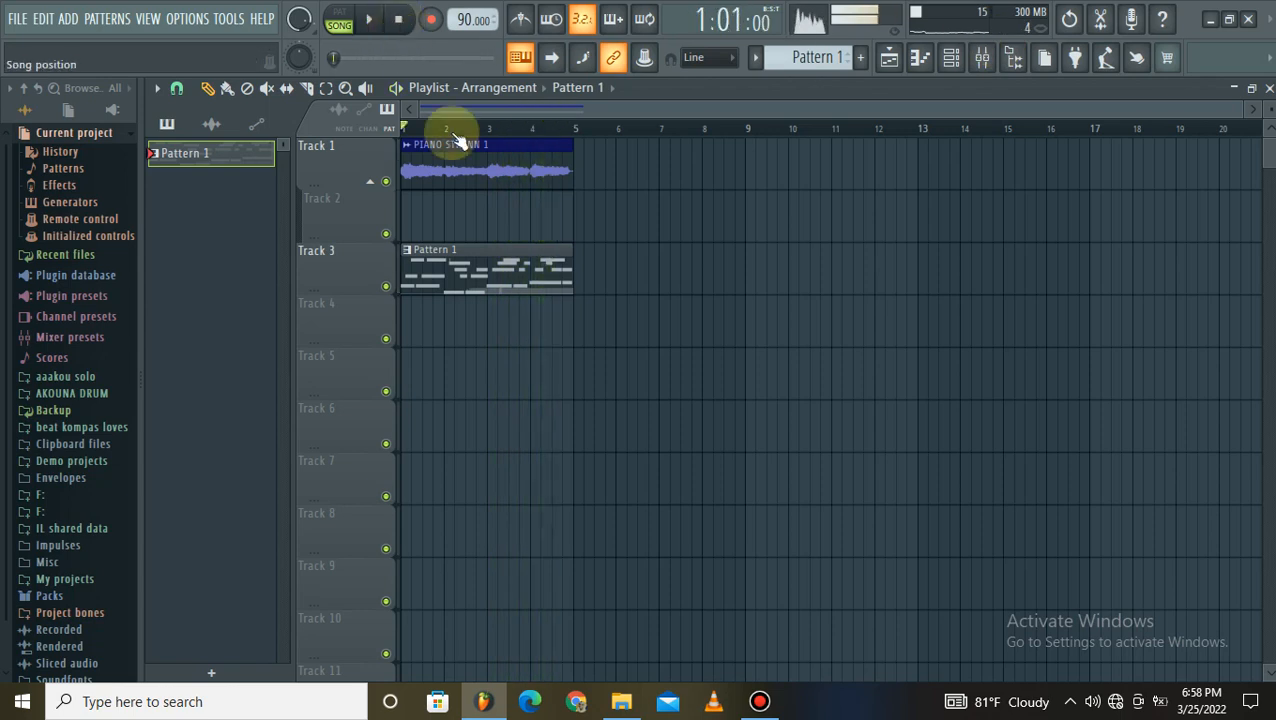
# - Open Pattern 1's Xpand!2 notes in the piano roll and bring up the quantizer, moved clear of most notes
pyautogui.doubleClick(459, 270)
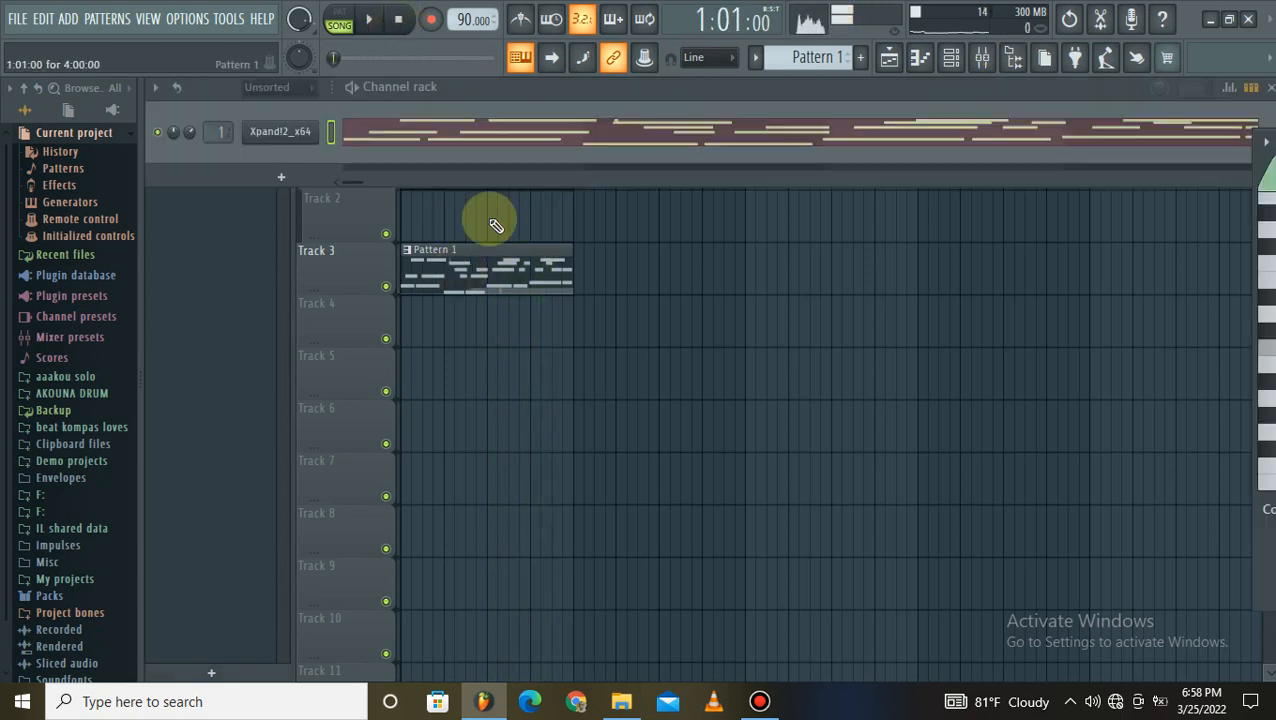
pyautogui.click(529, 135)
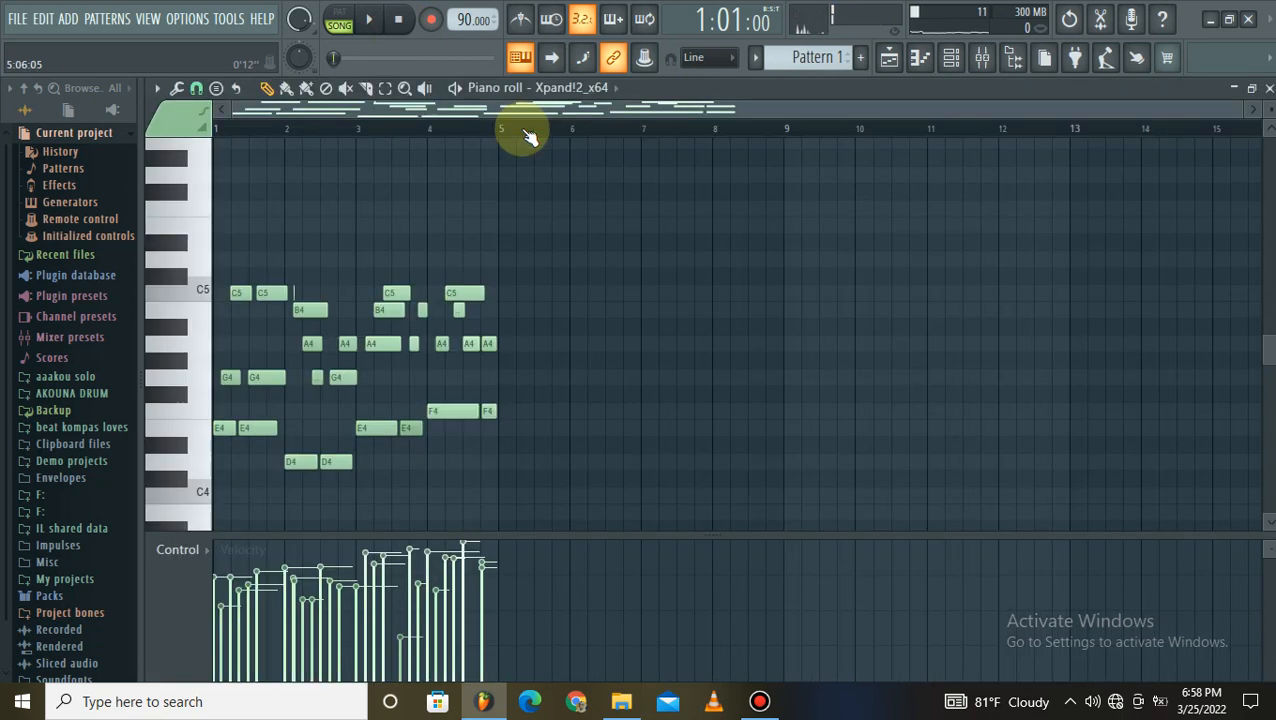
pyautogui.scroll(4, 228, 129)
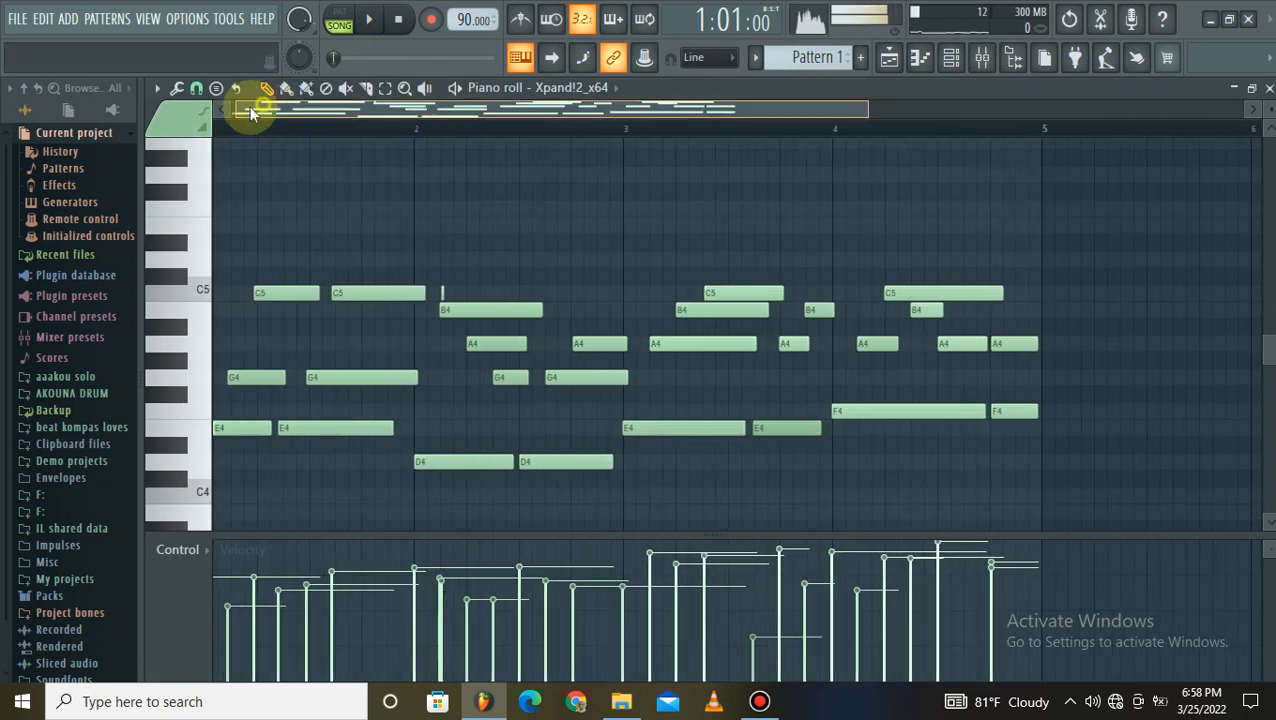
pyautogui.scroll(-2, 462, 129)
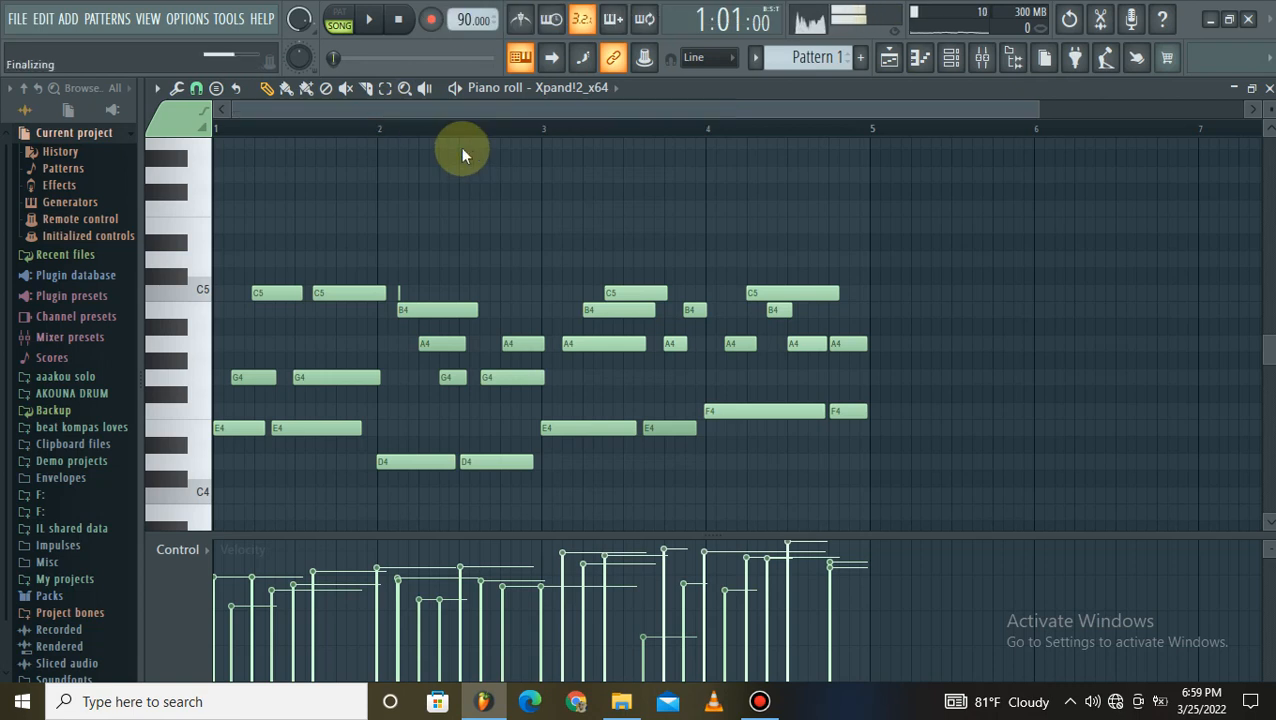
pyautogui.hotkey('alt', 'q')
pyautogui.moveTo(549, 123); pyautogui.dragTo(918, 104)
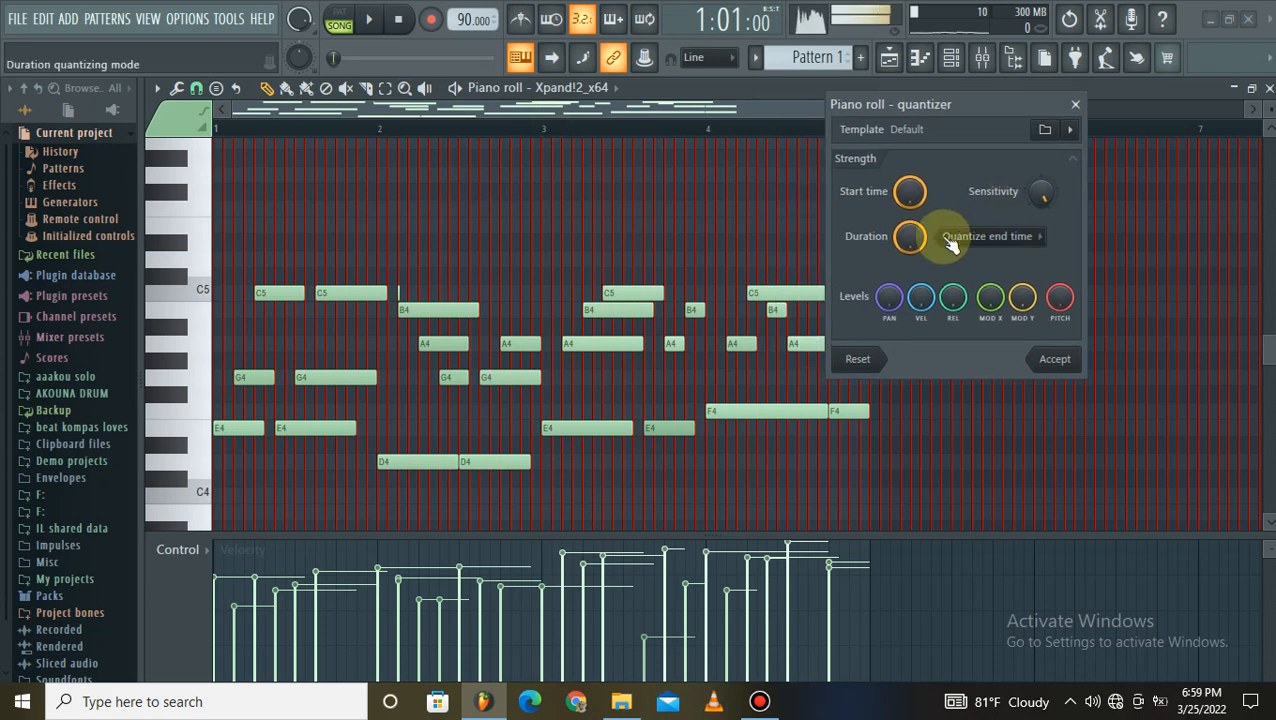
# - Try different quantizer start time strengths up to 100%, bring start time and duration down to minimum, and accept
pyautogui.moveTo(910, 191); pyautogui.dragTo(910, 270)
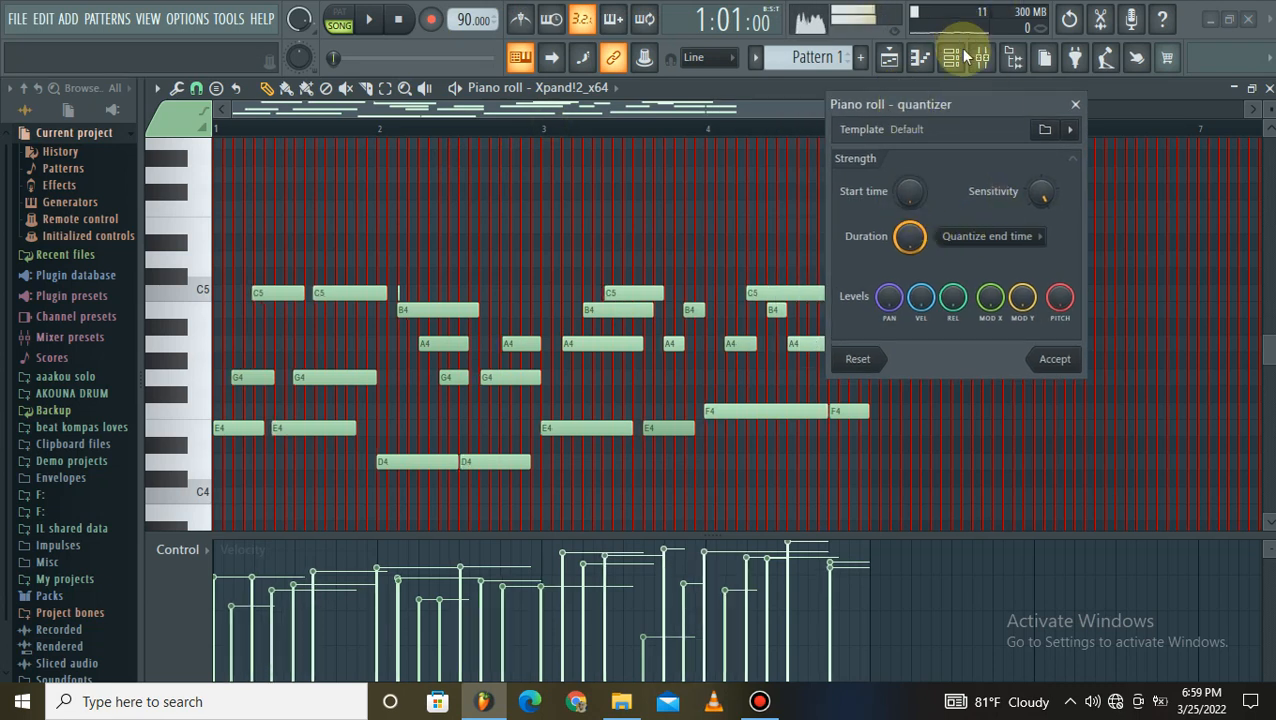
pyautogui.moveTo(1037, 197); pyautogui.dragTo(1033, 202)
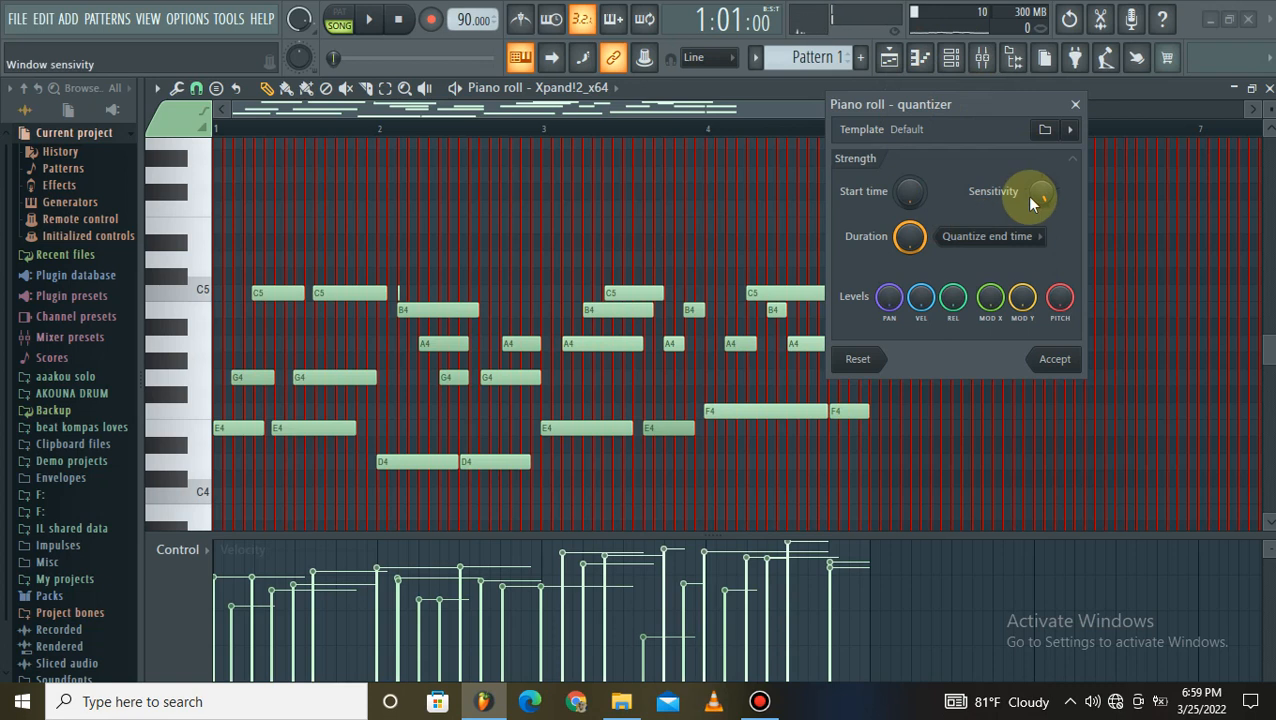
pyautogui.moveTo(906, 238); pyautogui.dragTo(906, 228)
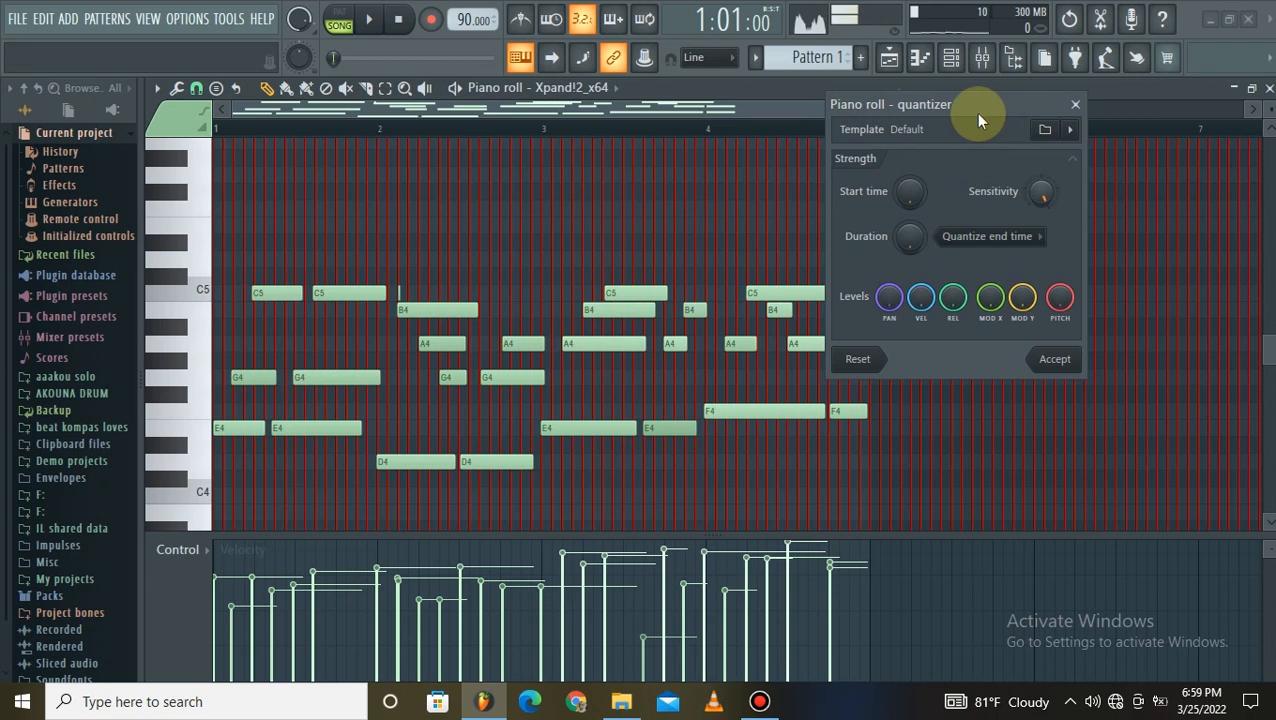
pyautogui.moveTo(906, 194); pyautogui.dragTo(904, 142)
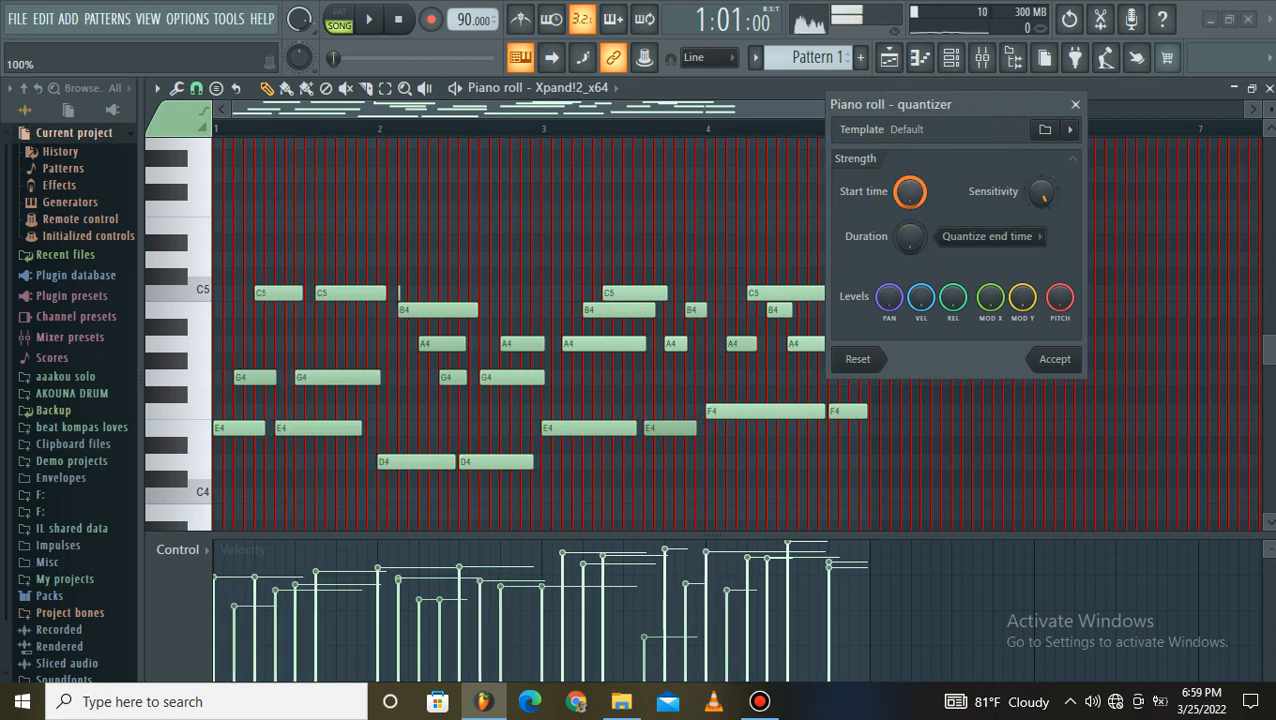
pyautogui.moveTo(904, 142)
pyautogui.mouseDown()
pyautogui.moveTo(904, 176)
pyautogui.moveTo(904, 165)
pyautogui.mouseUp()
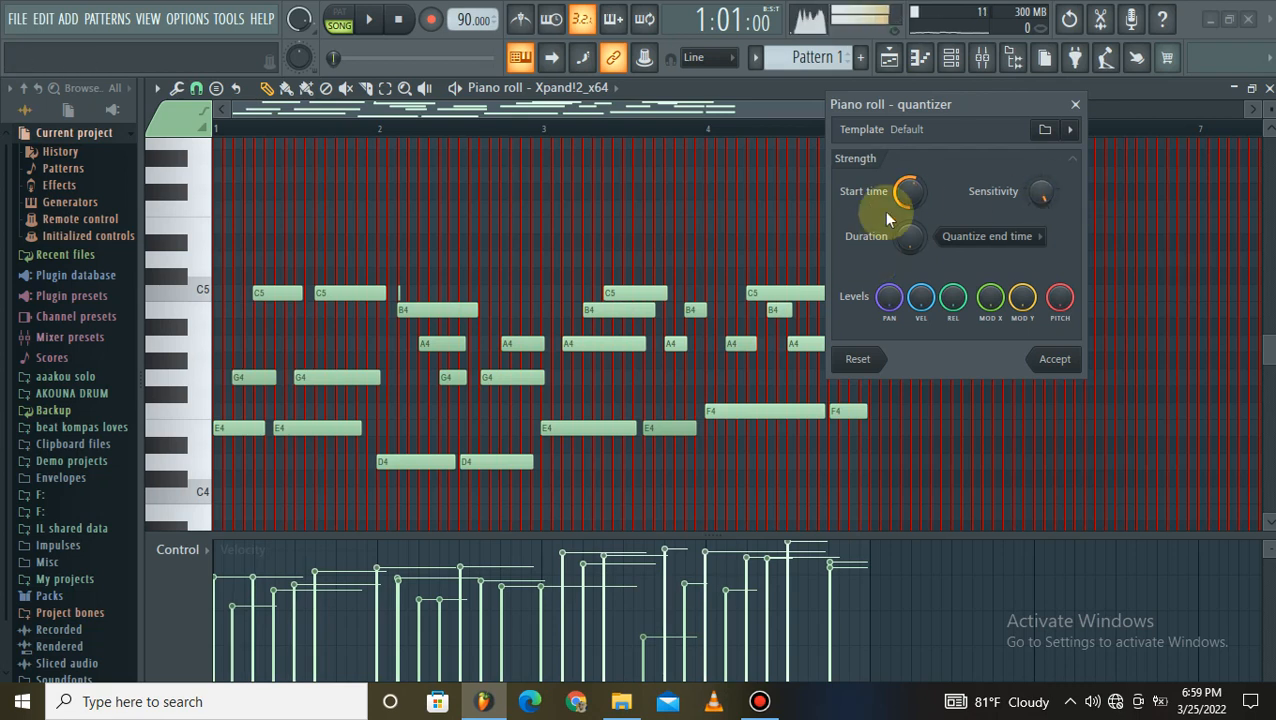
pyautogui.moveTo(906, 188); pyautogui.dragTo(906, 222)
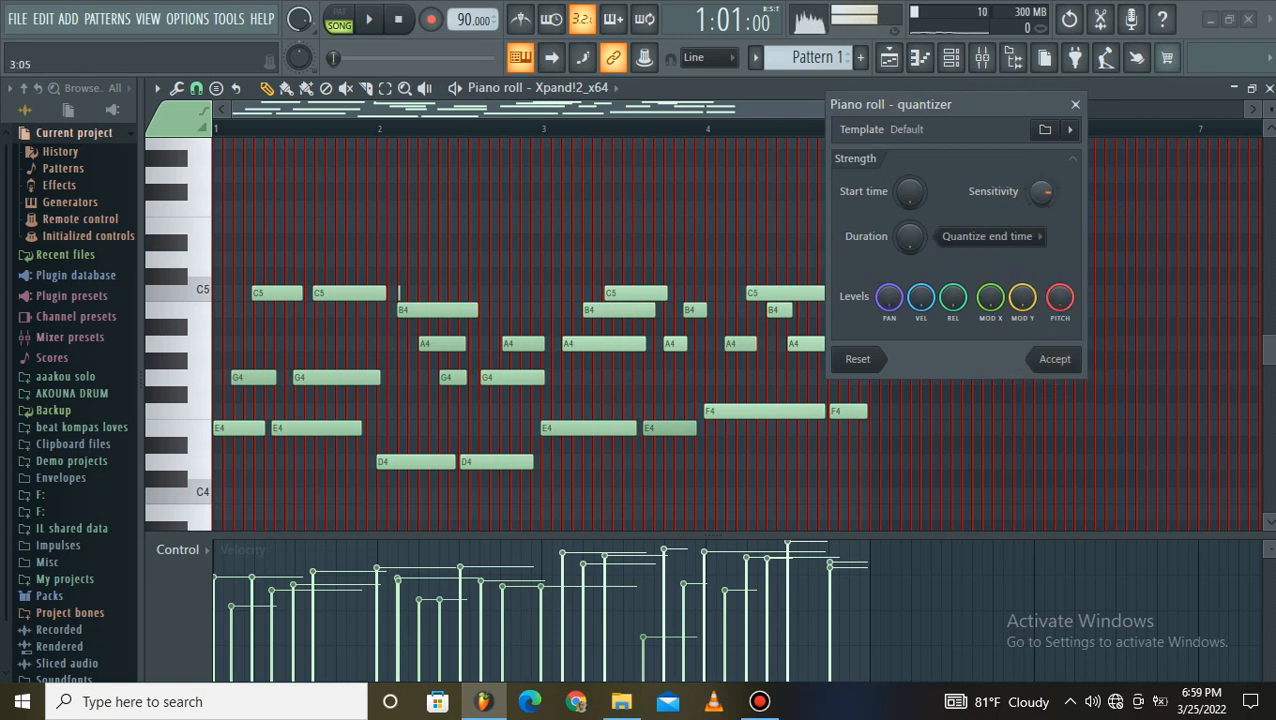
pyautogui.click(1055, 362)
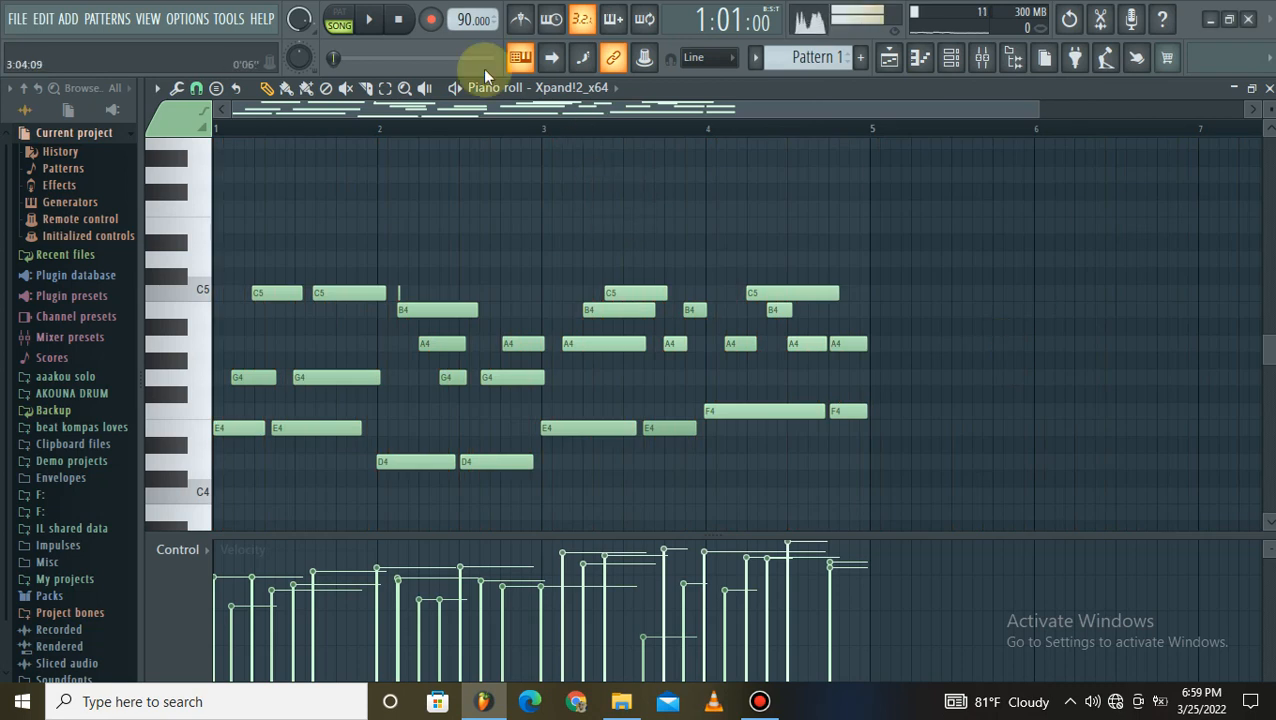
# - Play the song back from the piano roll, return to the playlist and stop playback
pyautogui.click(369, 21)
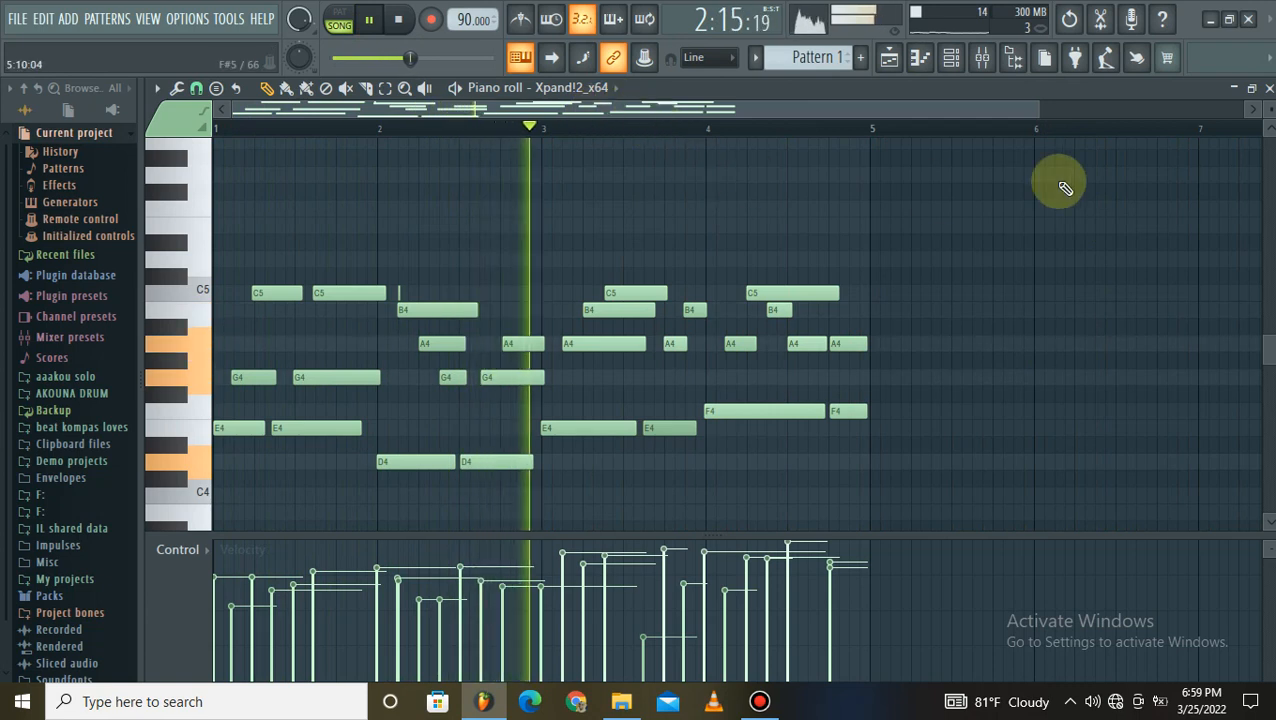
pyautogui.click(1232, 89)
pyautogui.rightClick(698, 293)
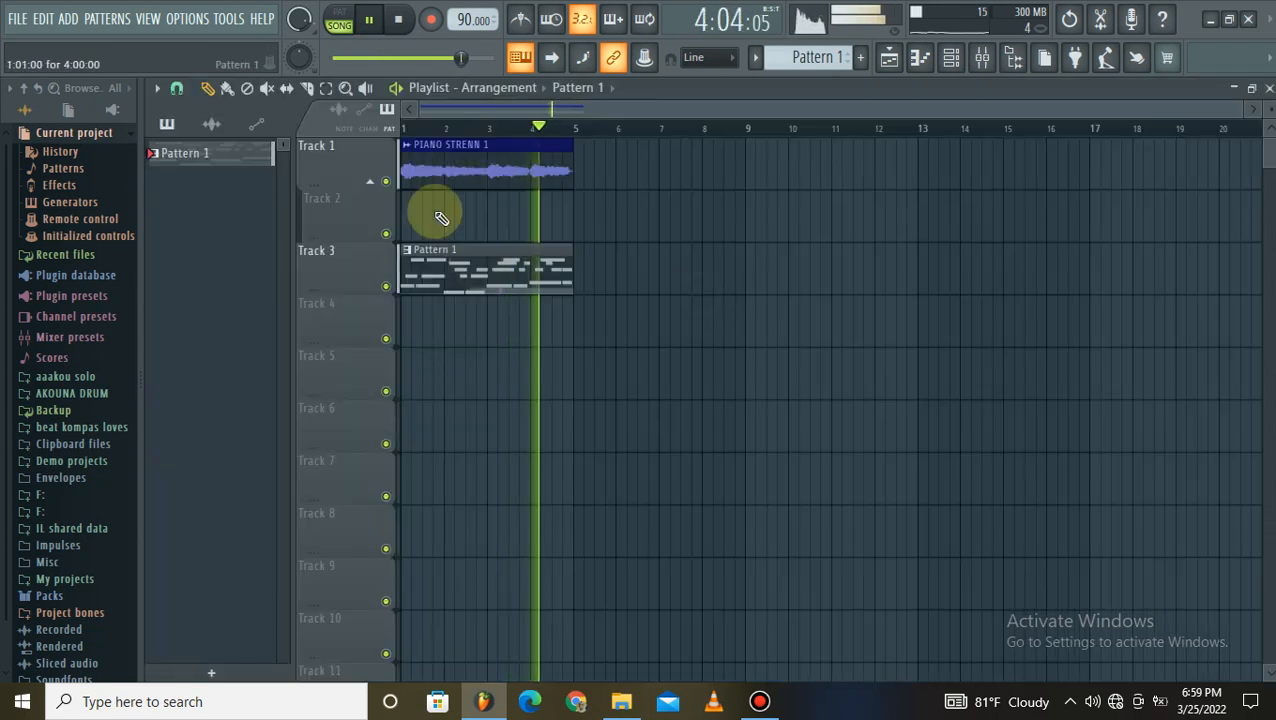
pyautogui.click(398, 19)
# - Move the Pattern 1 clip from Track 3 up to Track 2, directly under the PIANO STRENN 1 clip
pyautogui.moveTo(490, 285); pyautogui.dragTo(478, 219)
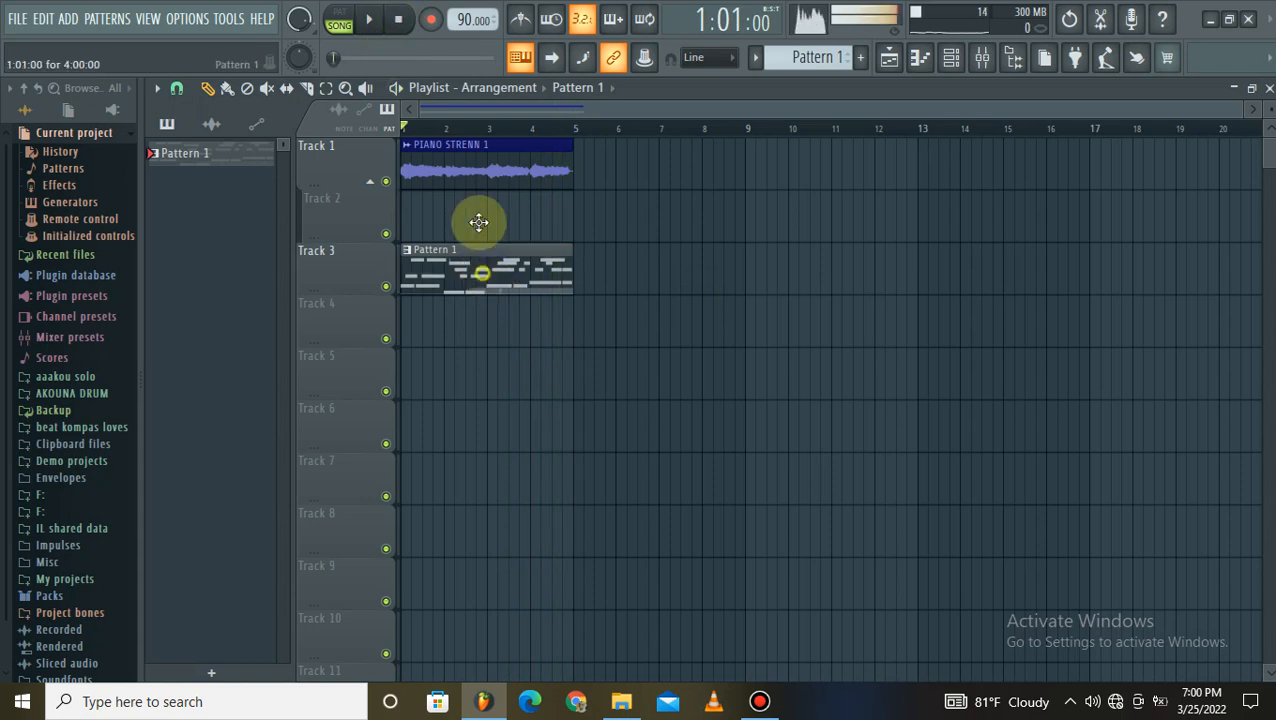
pyautogui.rightClick(376, 219)
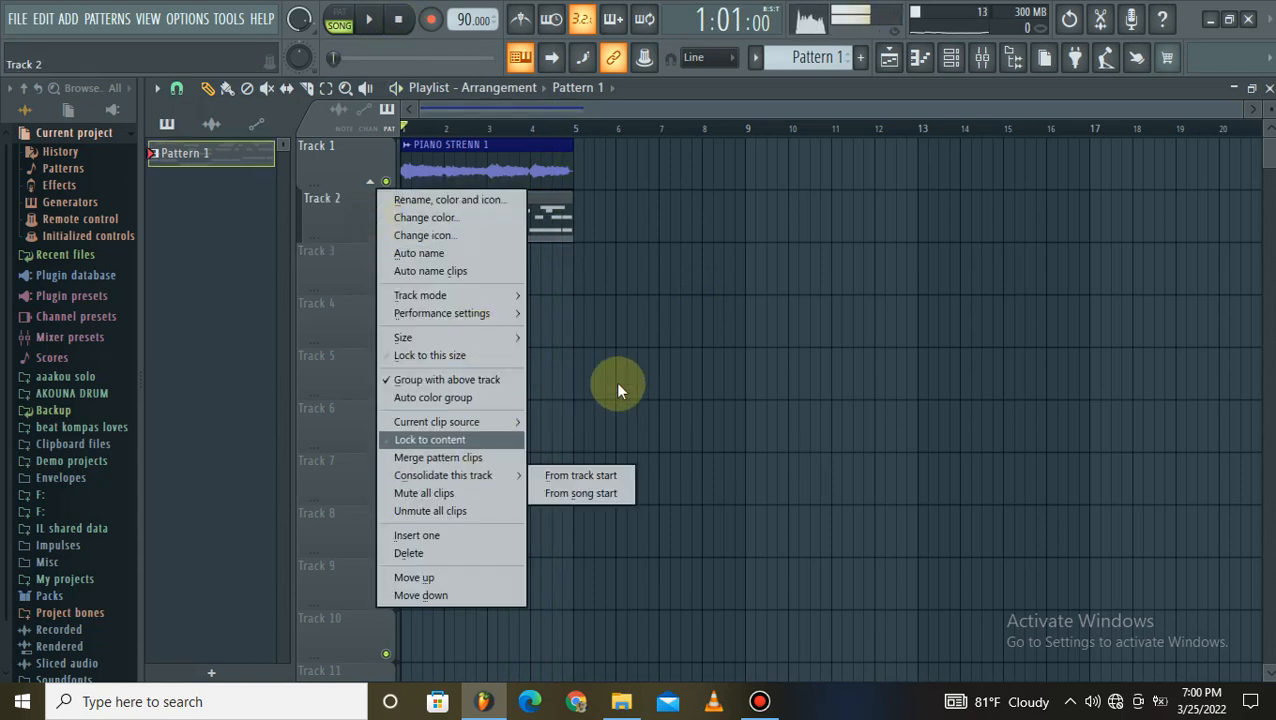
pyautogui.click(648, 366)
pyautogui.rightClick(678, 368)
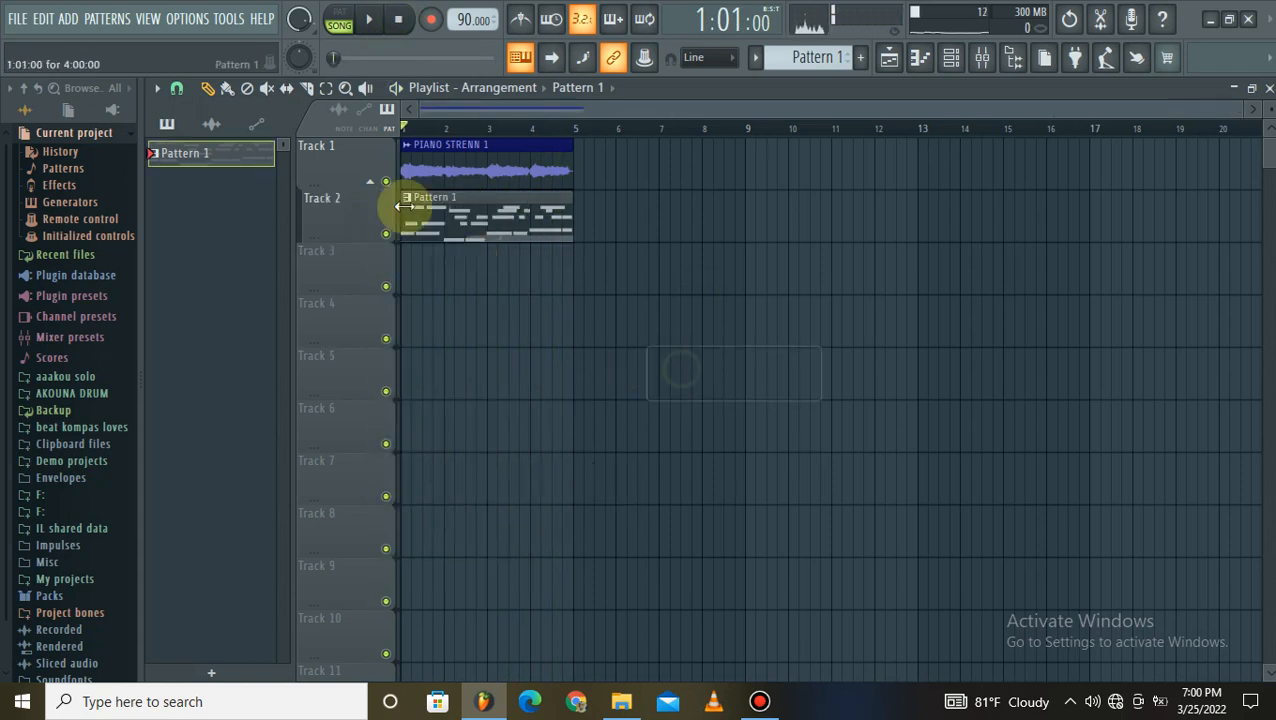
# - Try to consolidate the selected Pattern 1 clip on Track 2 to audio
pyautogui.click(326, 88)
pyautogui.click(512, 238)
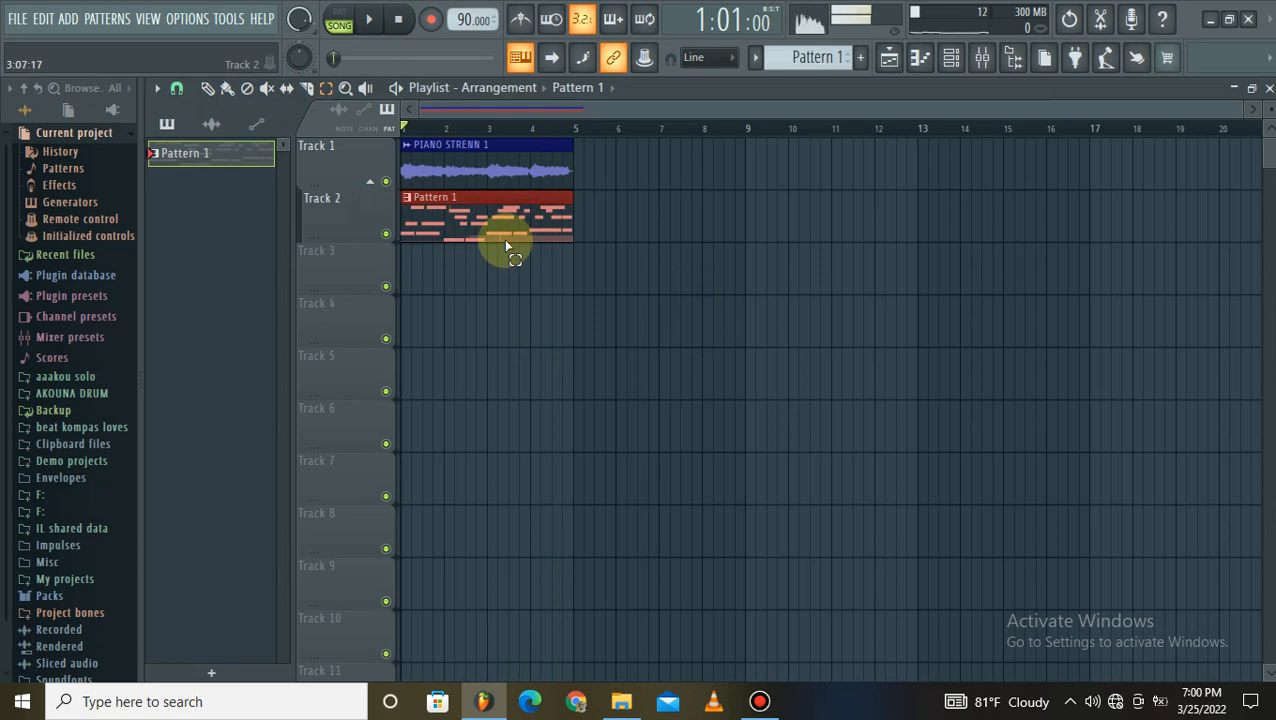
pyautogui.hotkey('ctrl', 'alt', 'c')
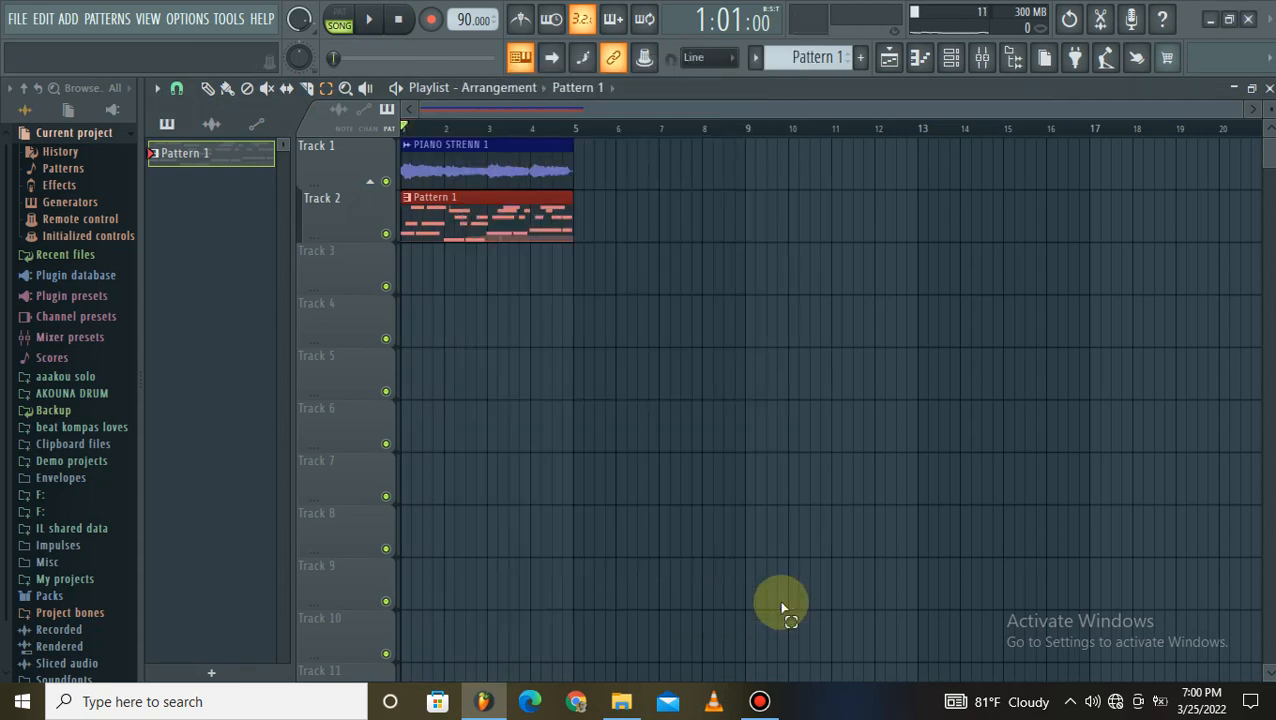
pyautogui.click(760, 701)
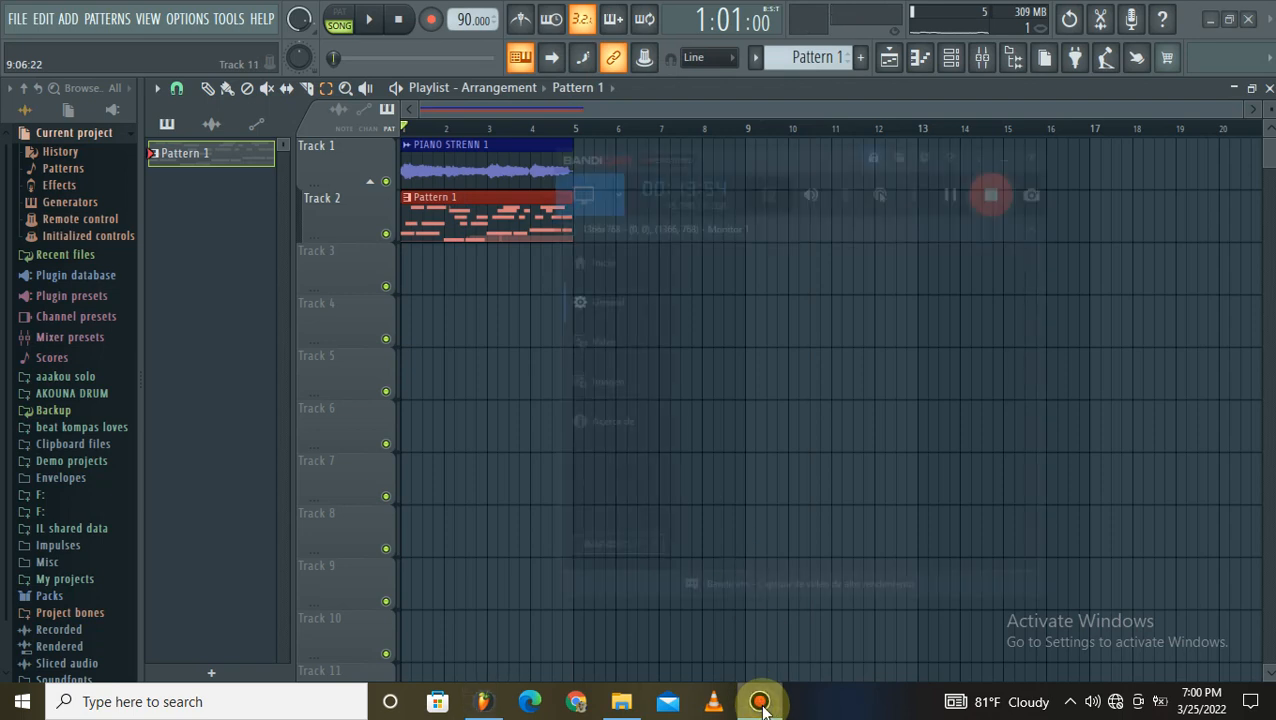
pyautogui.click(1041, 37)
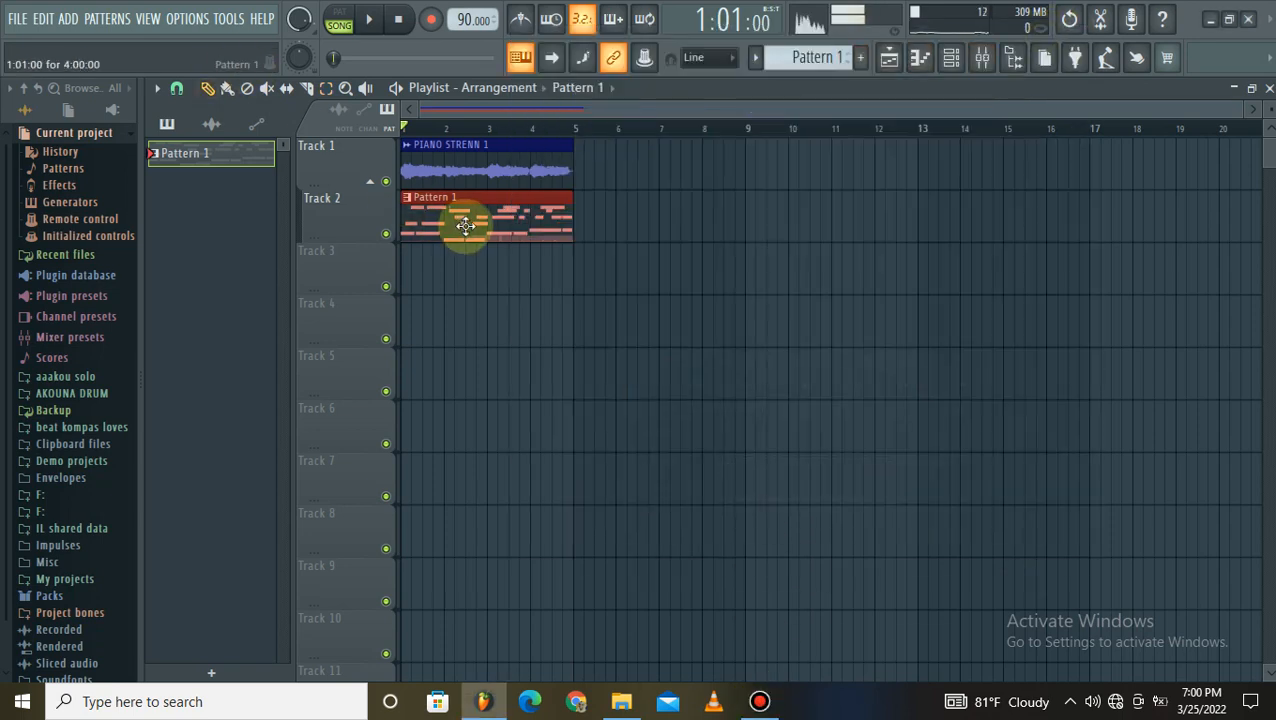
pyautogui.hotkey('ctrl', 'alt', 'c')
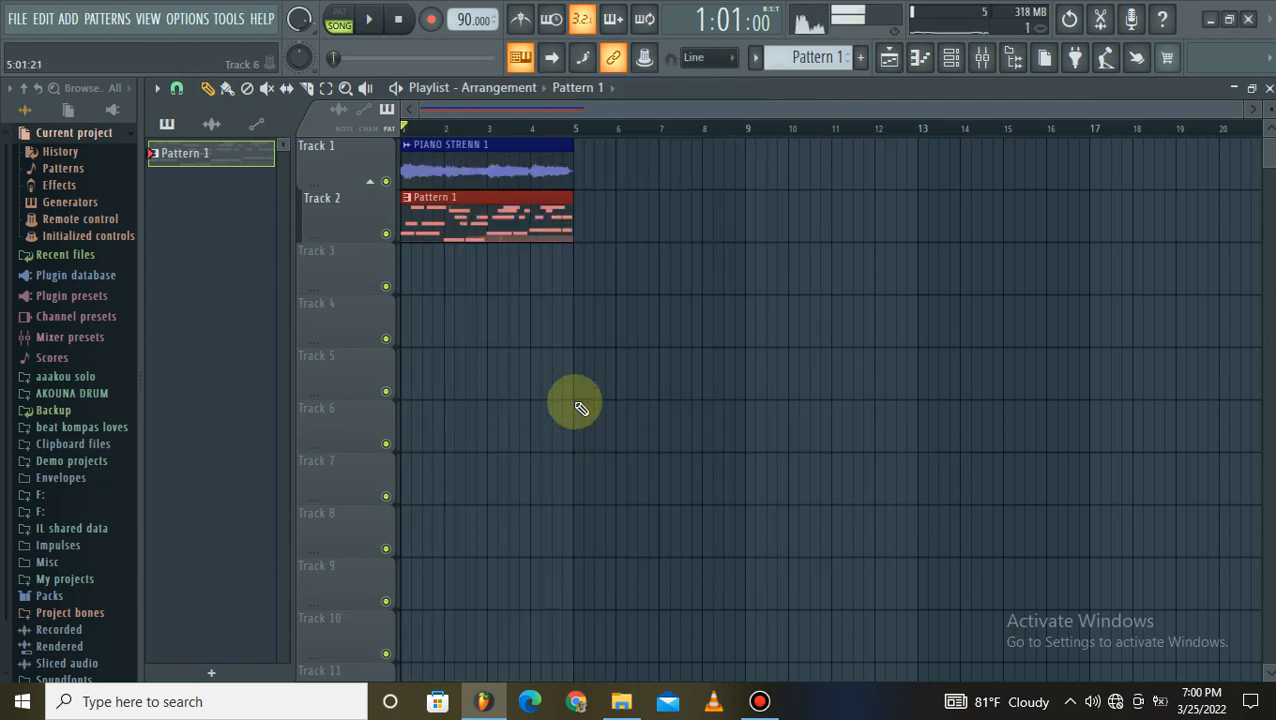
# - Move the Pattern 1 clip down to Track 4 and the PIANO STRENN 1 clip along Track 1 to start at bar 5
pyautogui.moveTo(484, 222); pyautogui.dragTo(450, 359)
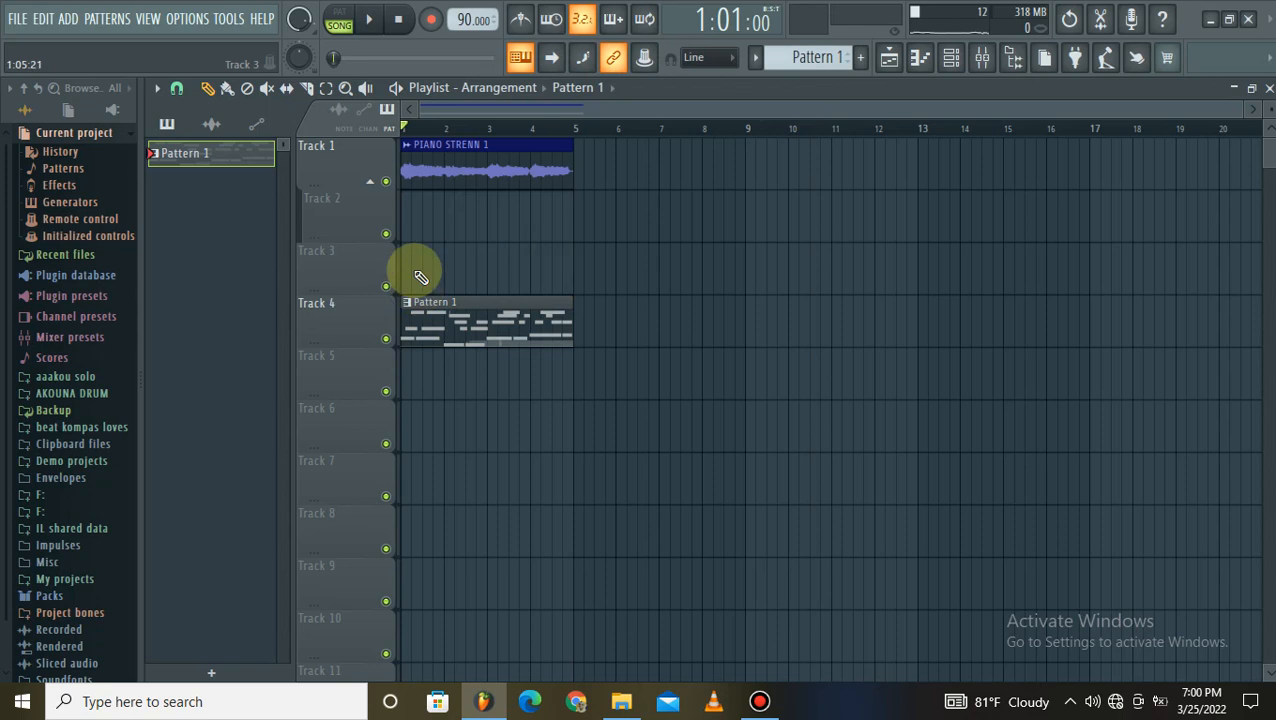
pyautogui.moveTo(430, 175); pyautogui.dragTo(607, 182)
pyautogui.doubleClick(607, 182)
# - Select bars 1 to 4 on the playlist timeline and consolidate Track 4 from track start, rendering it to a WAV clip
pyautogui.moveTo(563, 133); pyautogui.dragTo(398, 148)
pyautogui.press('space')
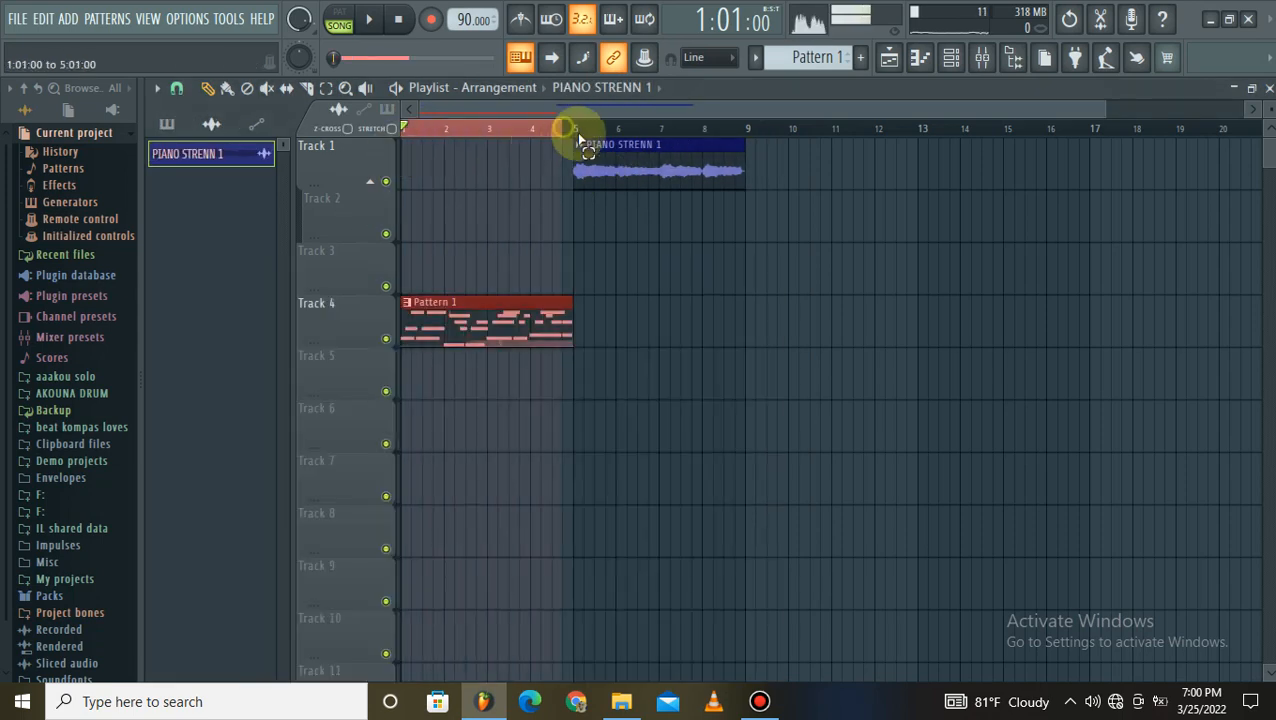
pyautogui.rightClick(370, 313)
pyautogui.moveTo(481, 532)
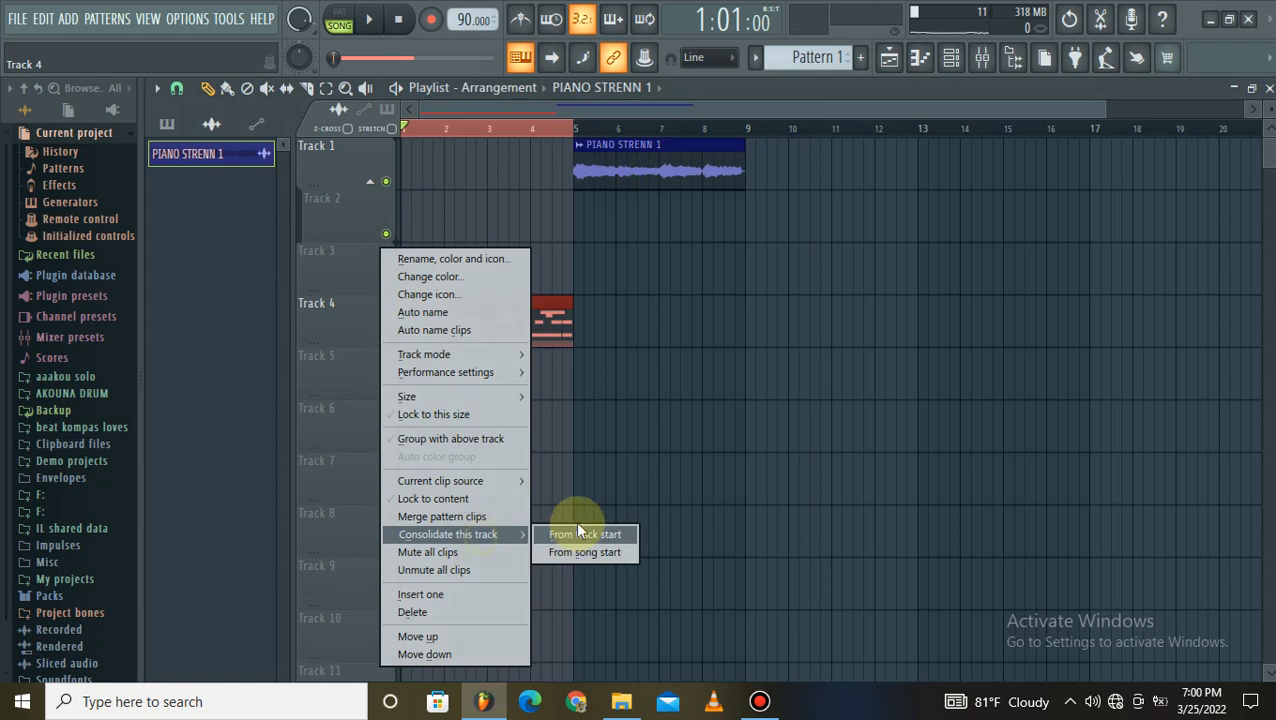
pyautogui.click(576, 533)
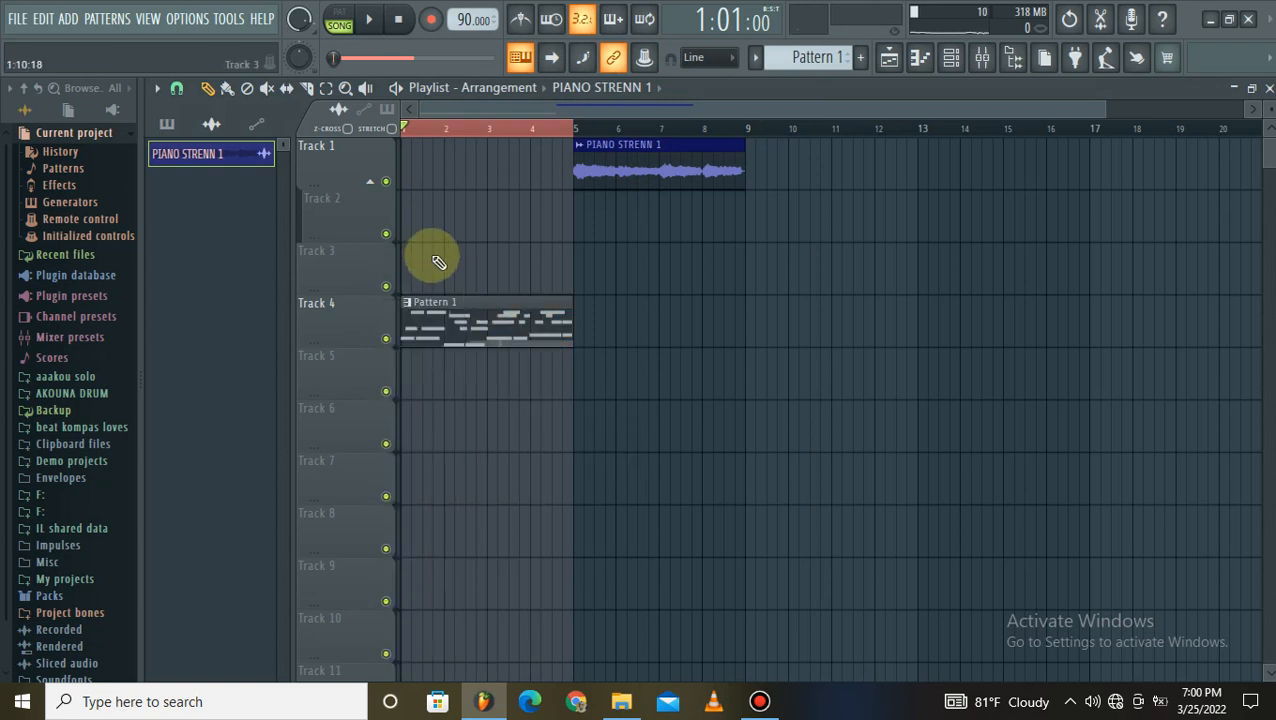
pyautogui.moveTo(484, 276); pyautogui.dragTo(505, 365)
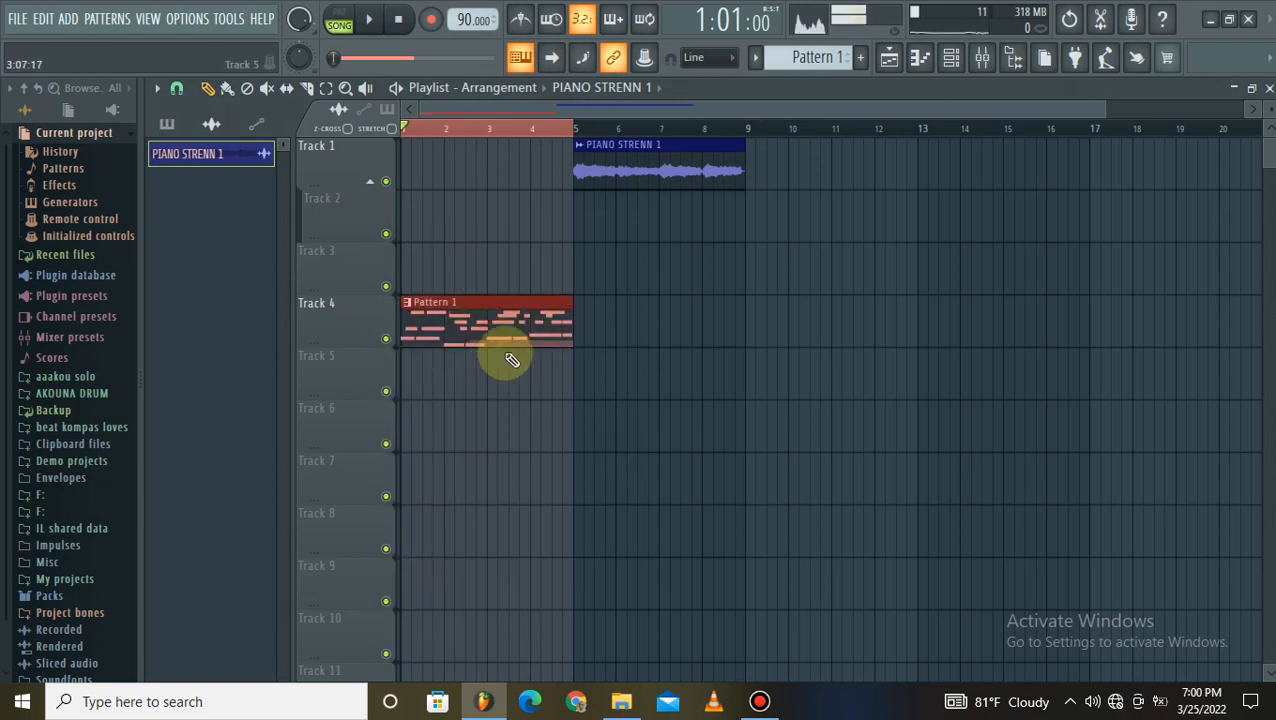
pyautogui.hotkey('ctrl', 'alt', 'c')
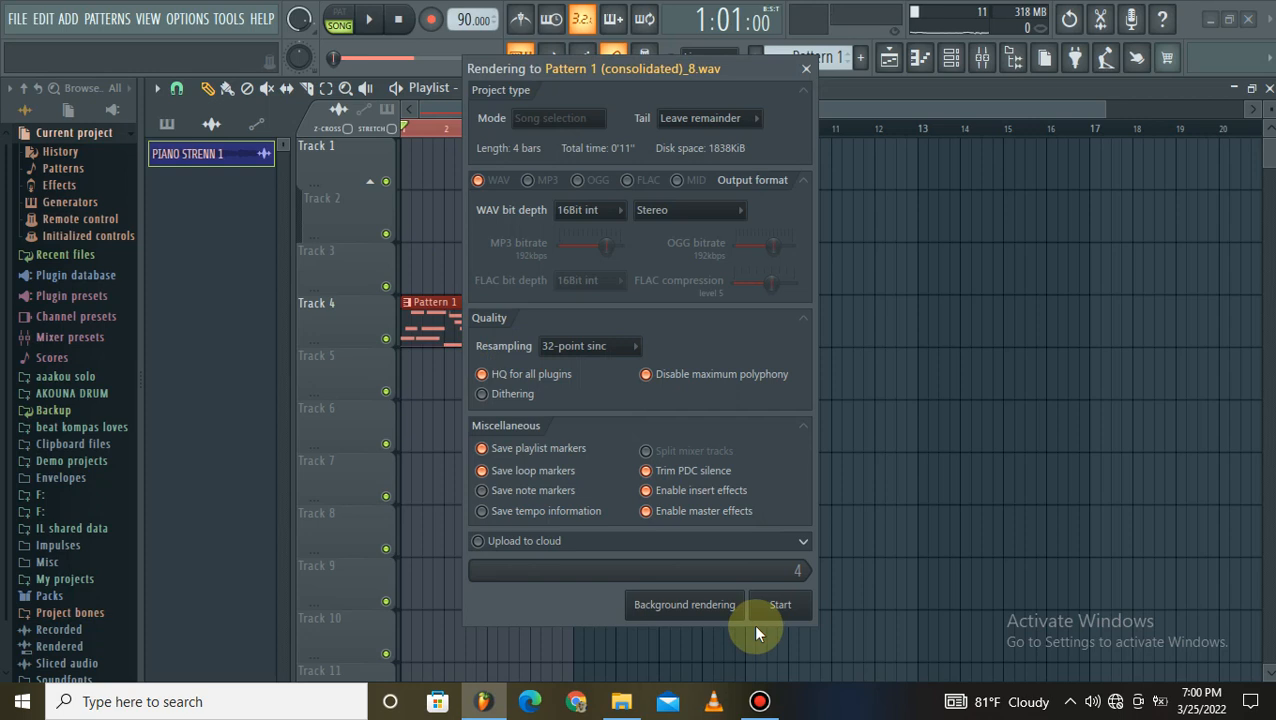
pyautogui.click(778, 612)
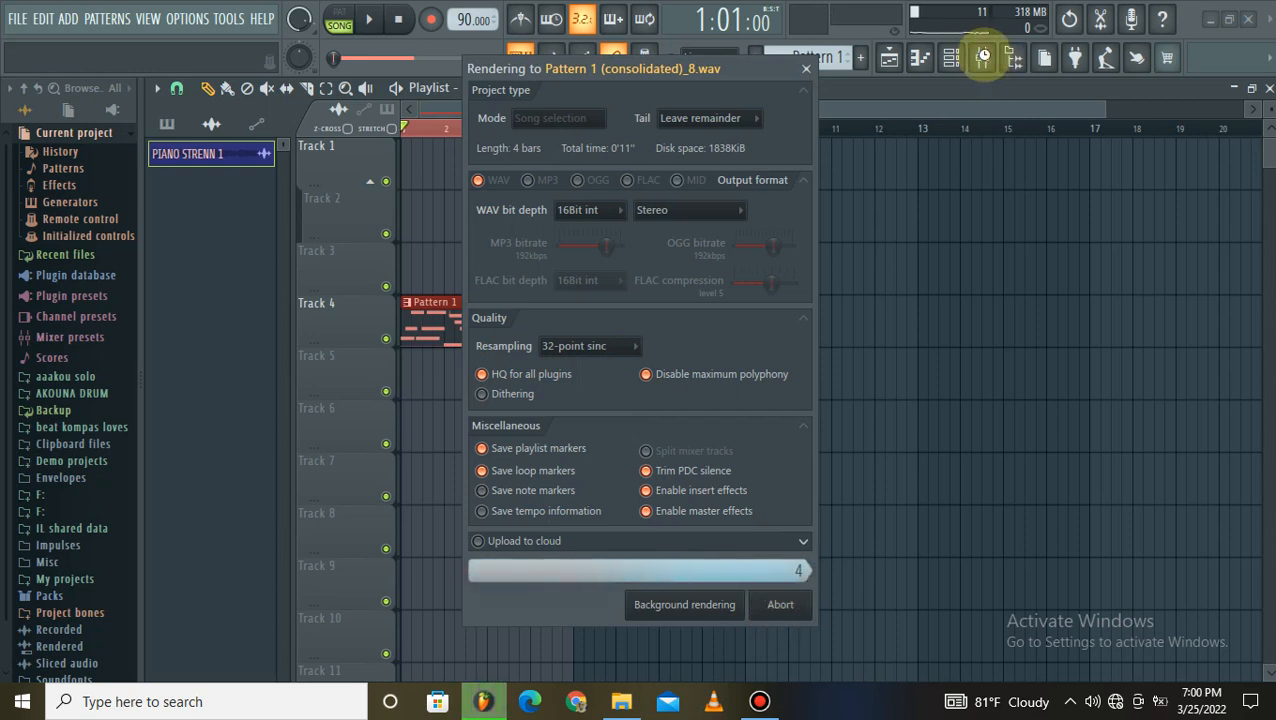
# - Move the Pattern 1 (consolidated) clip up to Track 2 and the PIANO STRENN 1 clip back to bar 1
pyautogui.click(983, 57)
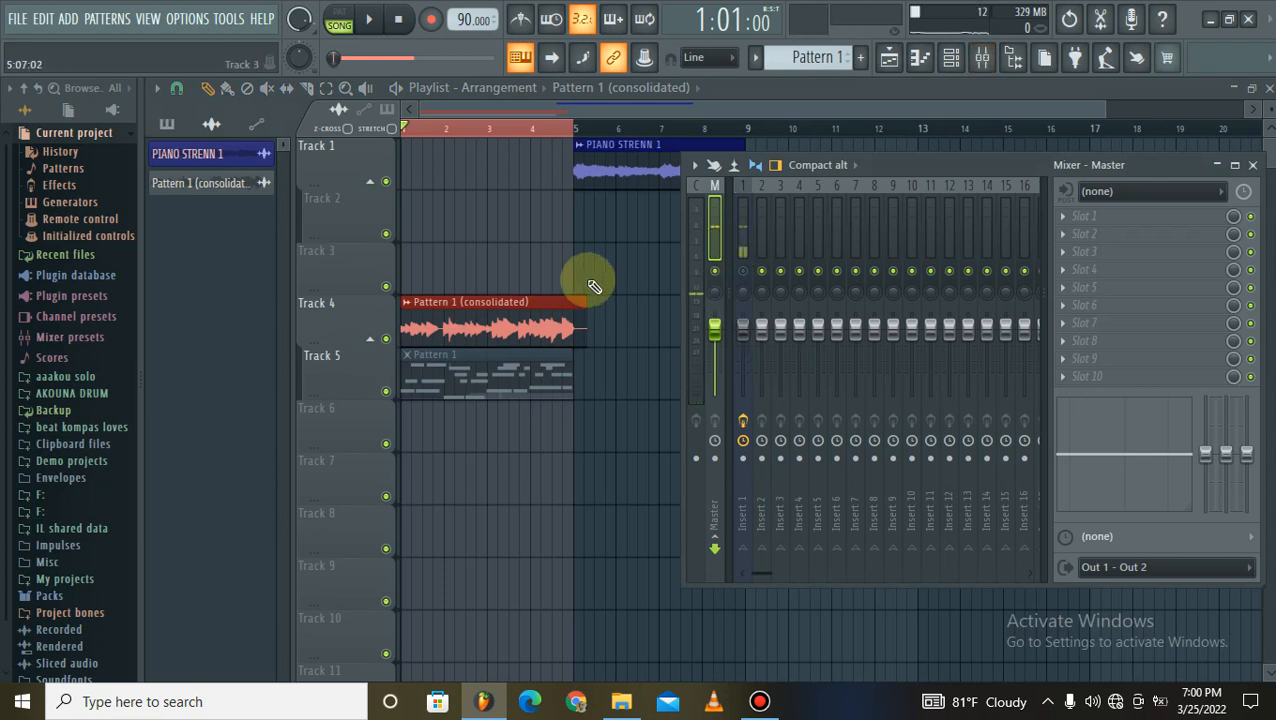
pyautogui.click(572, 257)
pyautogui.moveTo(533, 308); pyautogui.dragTo(497, 204)
pyautogui.moveTo(584, 162); pyautogui.dragTo(425, 112)
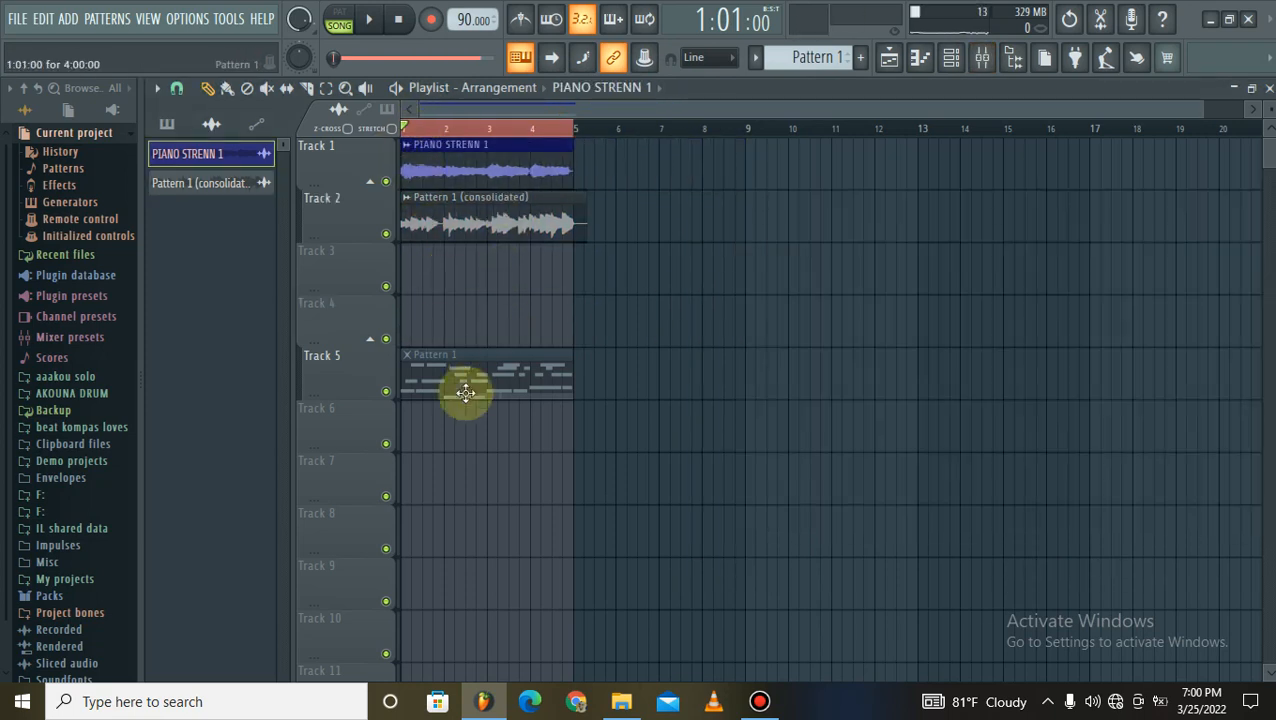
# - Open the muted Pattern 1 clip on Track 5 and delete Pattern 1 from the project
pyautogui.doubleClick(444, 355)
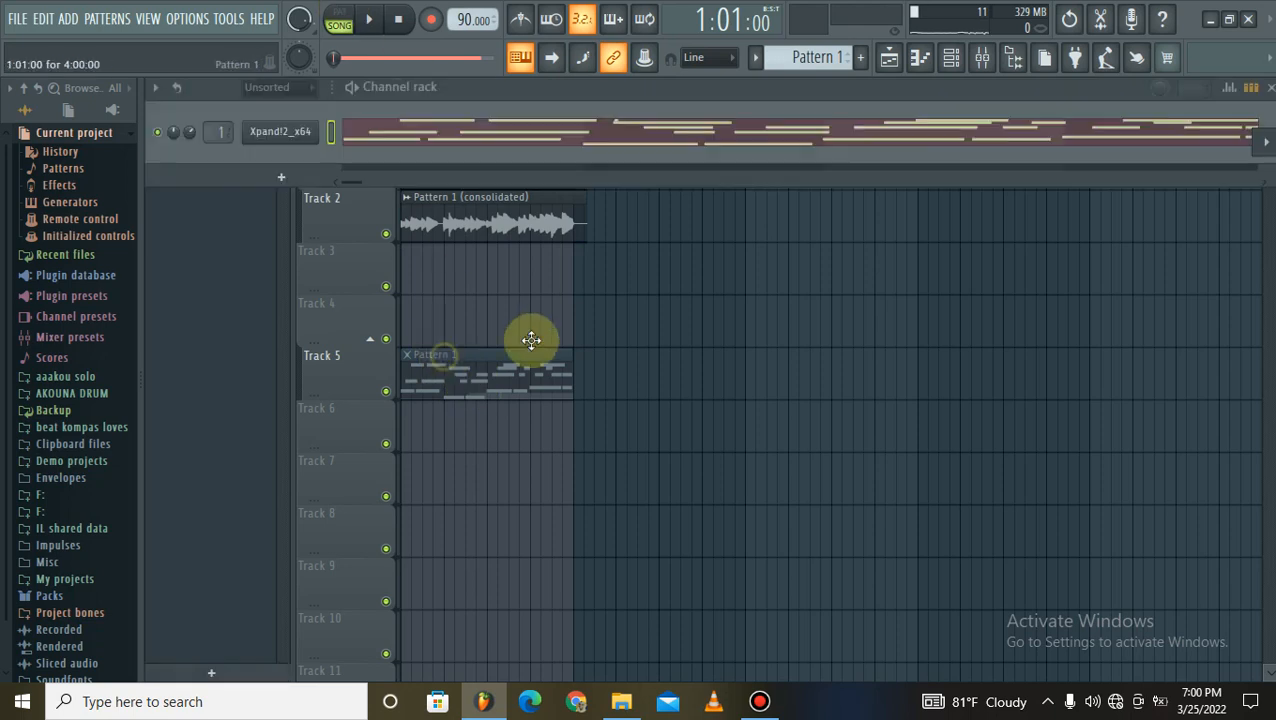
pyautogui.rightClick(792, 60)
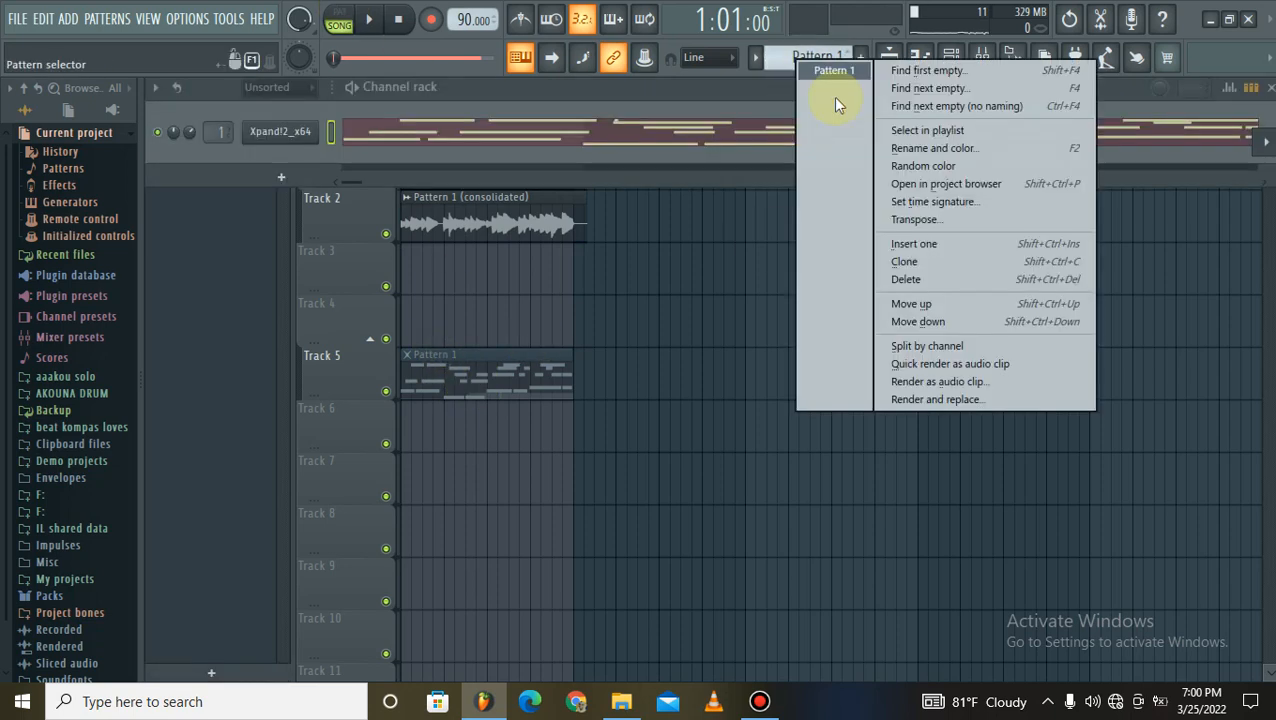
pyautogui.click(906, 281)
pyautogui.click(738, 402)
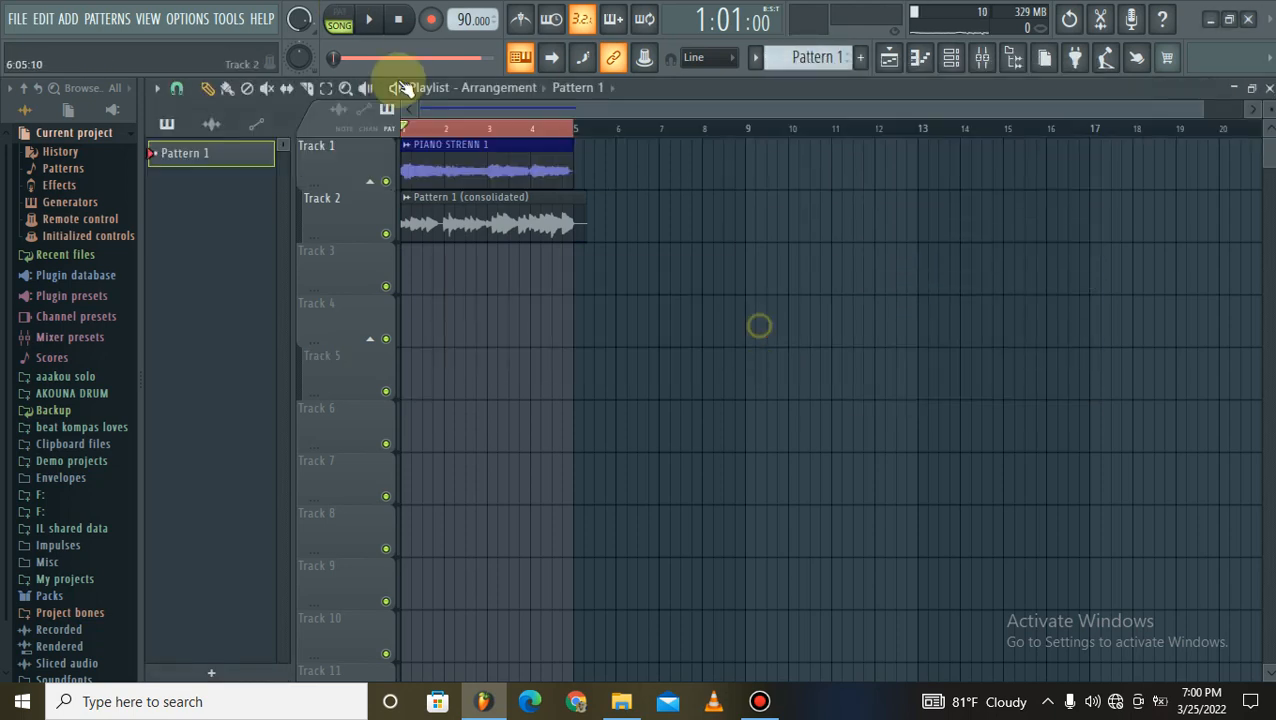
# - Play the layered clips with the mixer shown, trim the Pattern 1 (consolidated) clip to end at bar 5, and pause playback
pyautogui.click(378, 26)
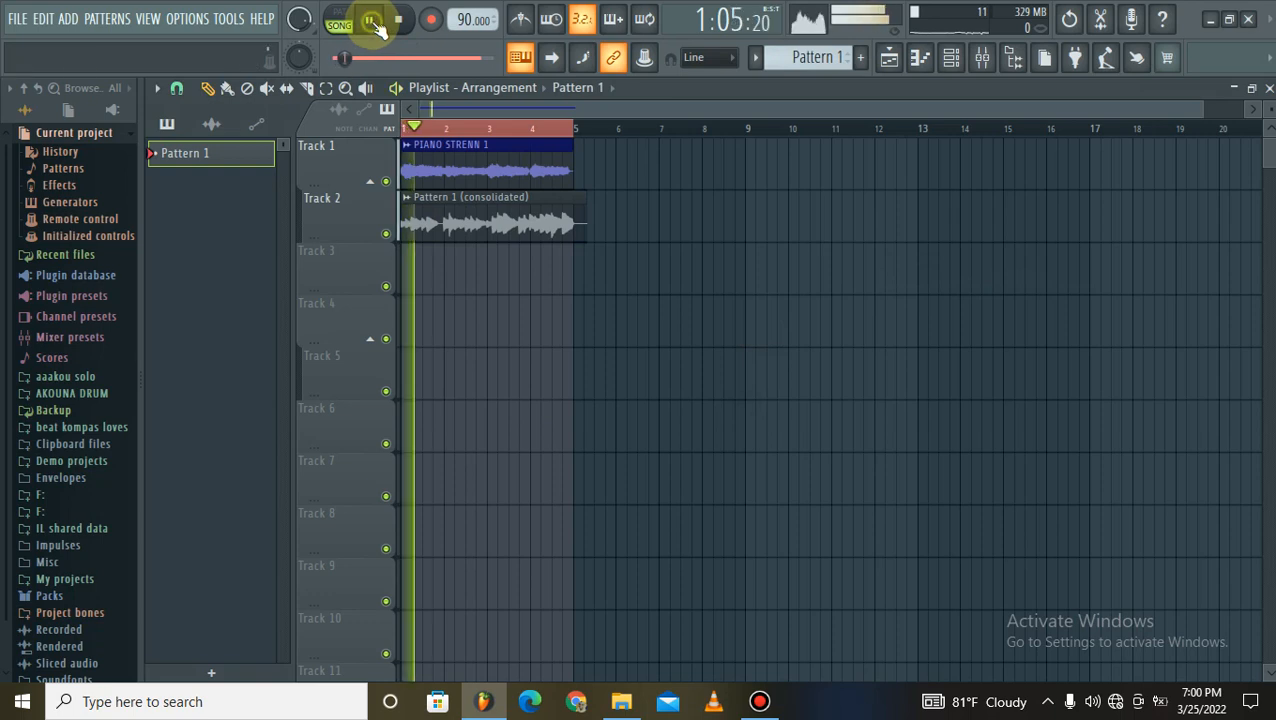
pyautogui.click(452, 207)
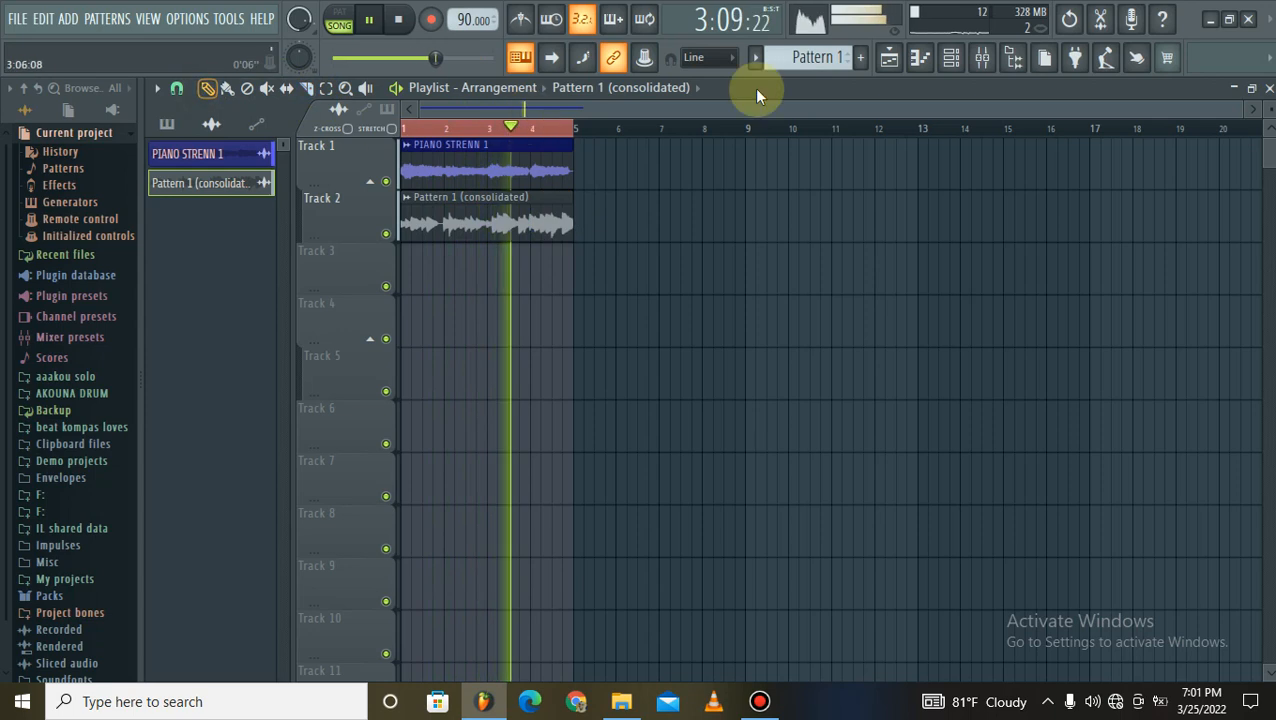
pyautogui.click(988, 62)
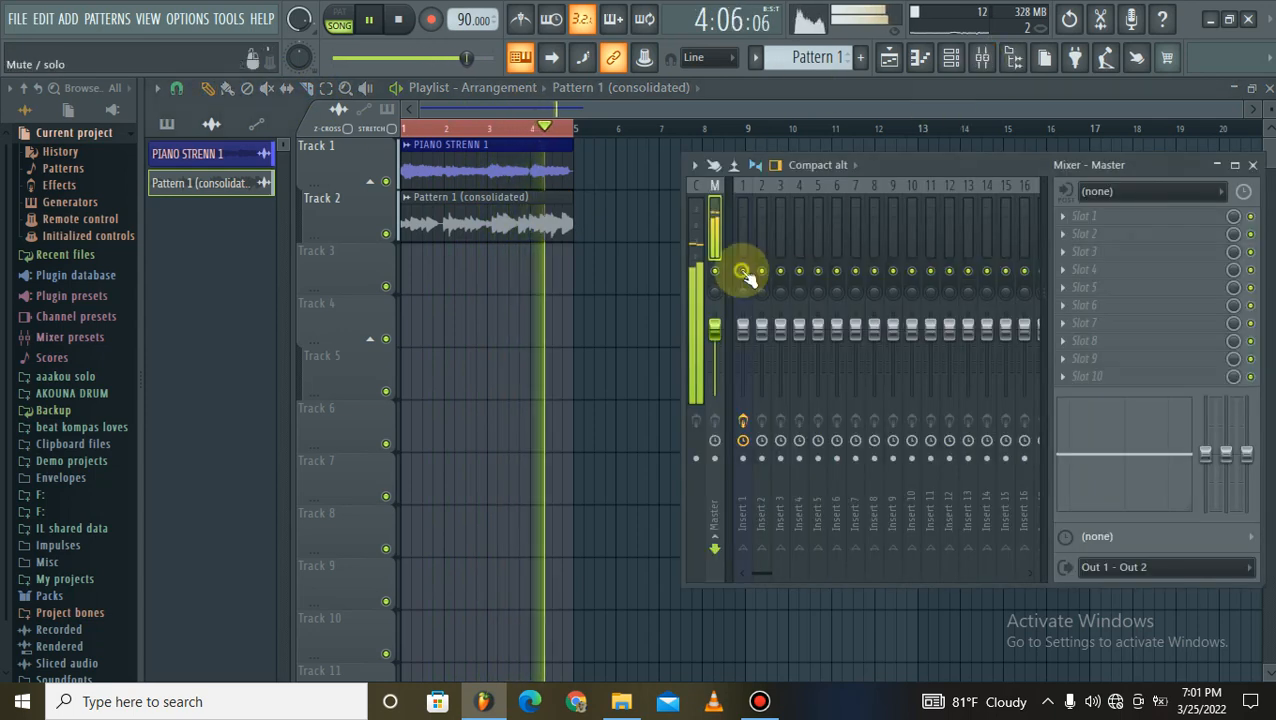
pyautogui.moveTo(893, 188); pyautogui.dragTo(893, 192)
pyautogui.click(370, 19)
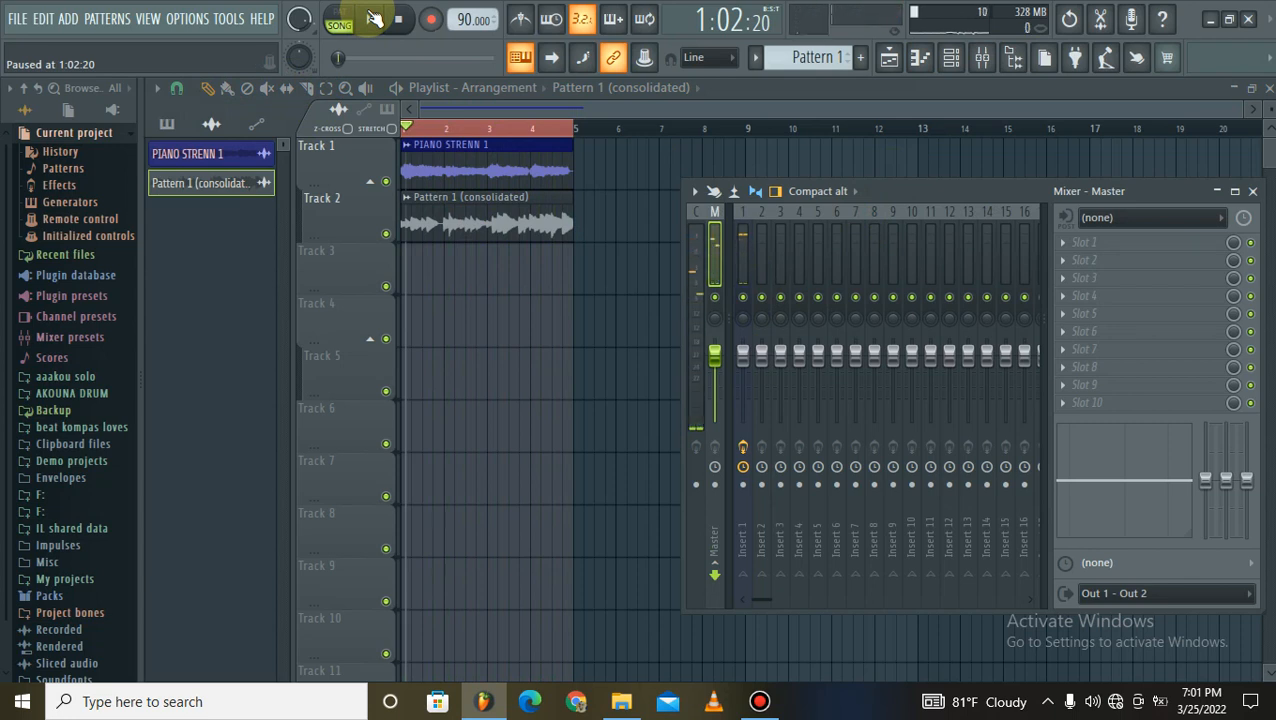
# - Rename the consolidated audio clip on Track 2 as GUITARE
pyautogui.click(413, 203)
pyautogui.click(413, 203)
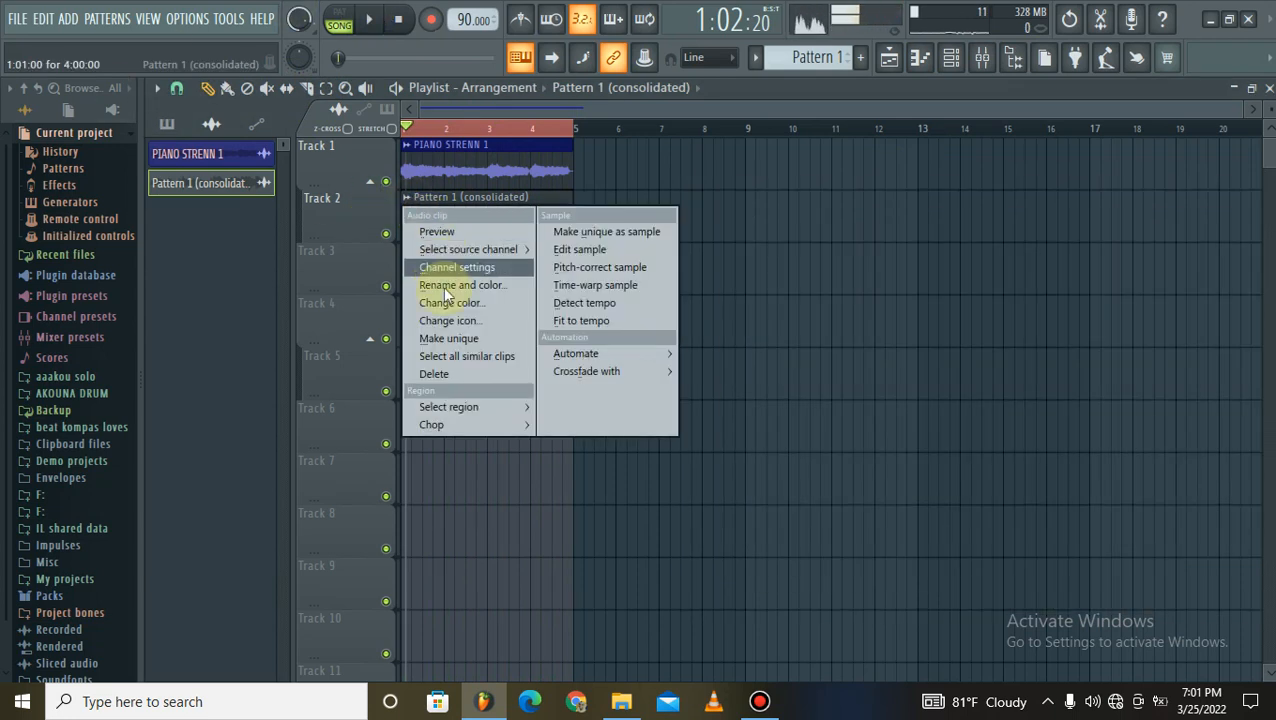
pyautogui.click(443, 284)
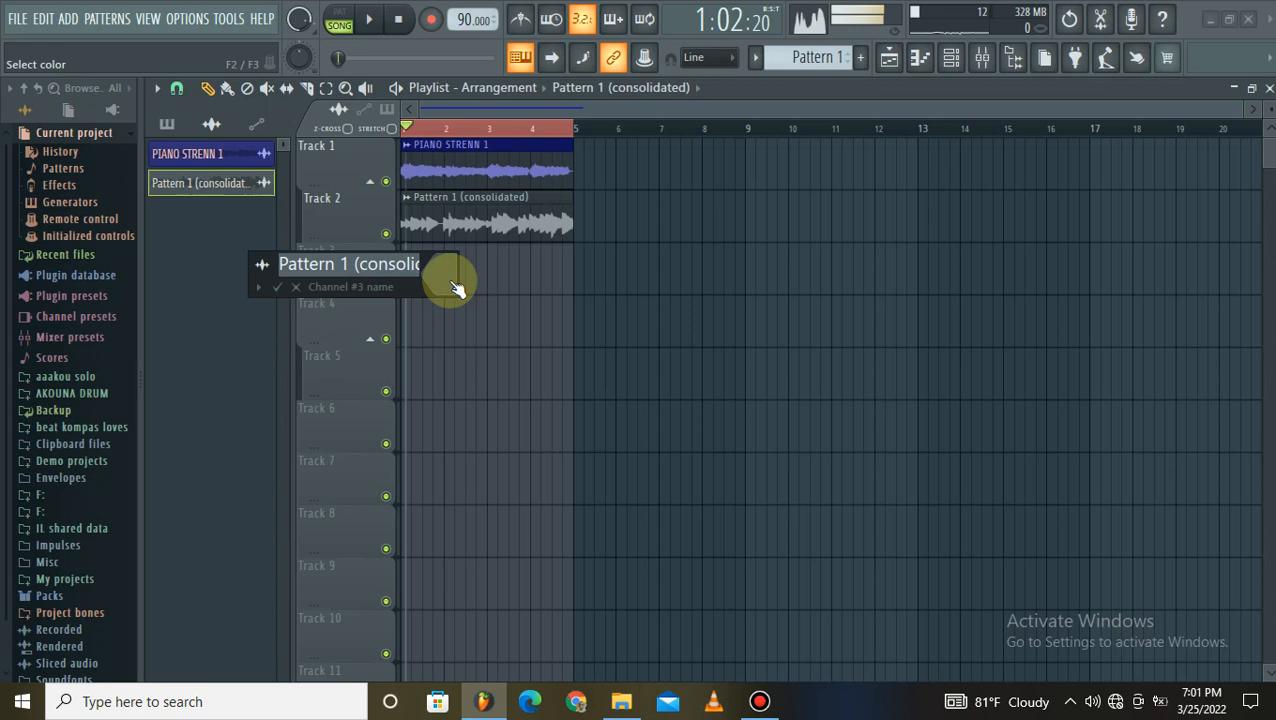
pyautogui.write('GUITARE')
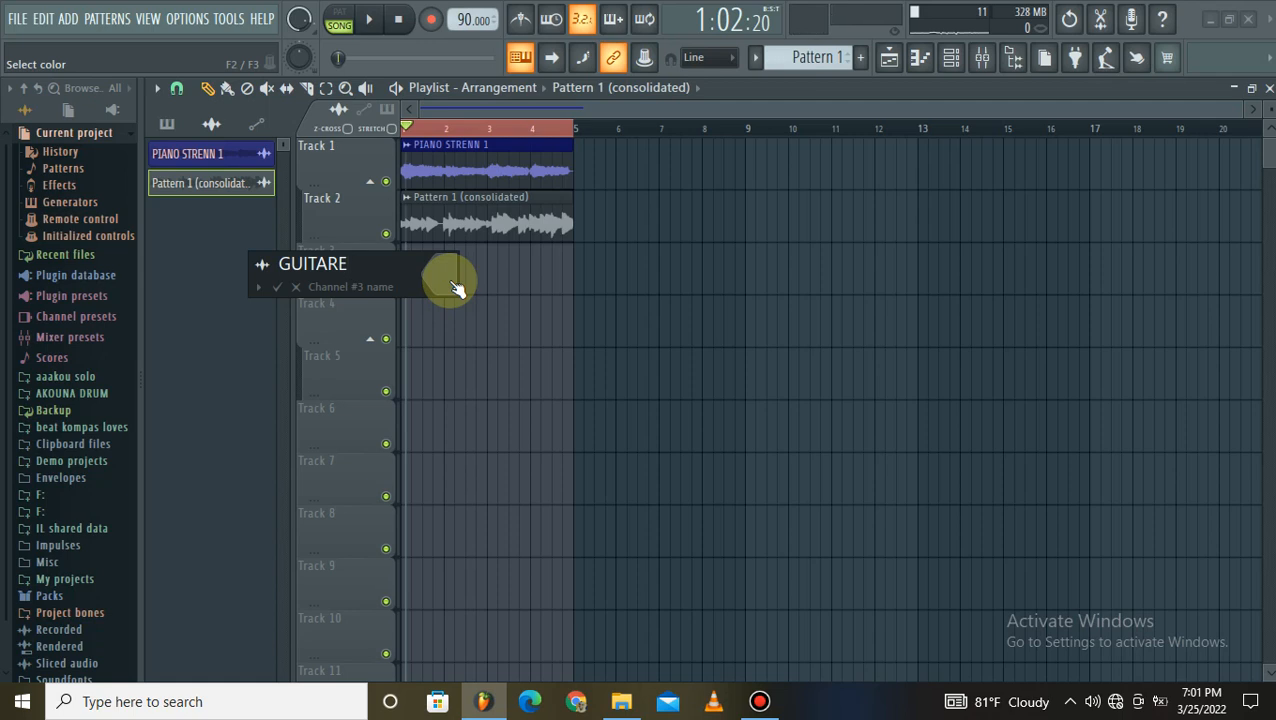
pyautogui.press('Return')
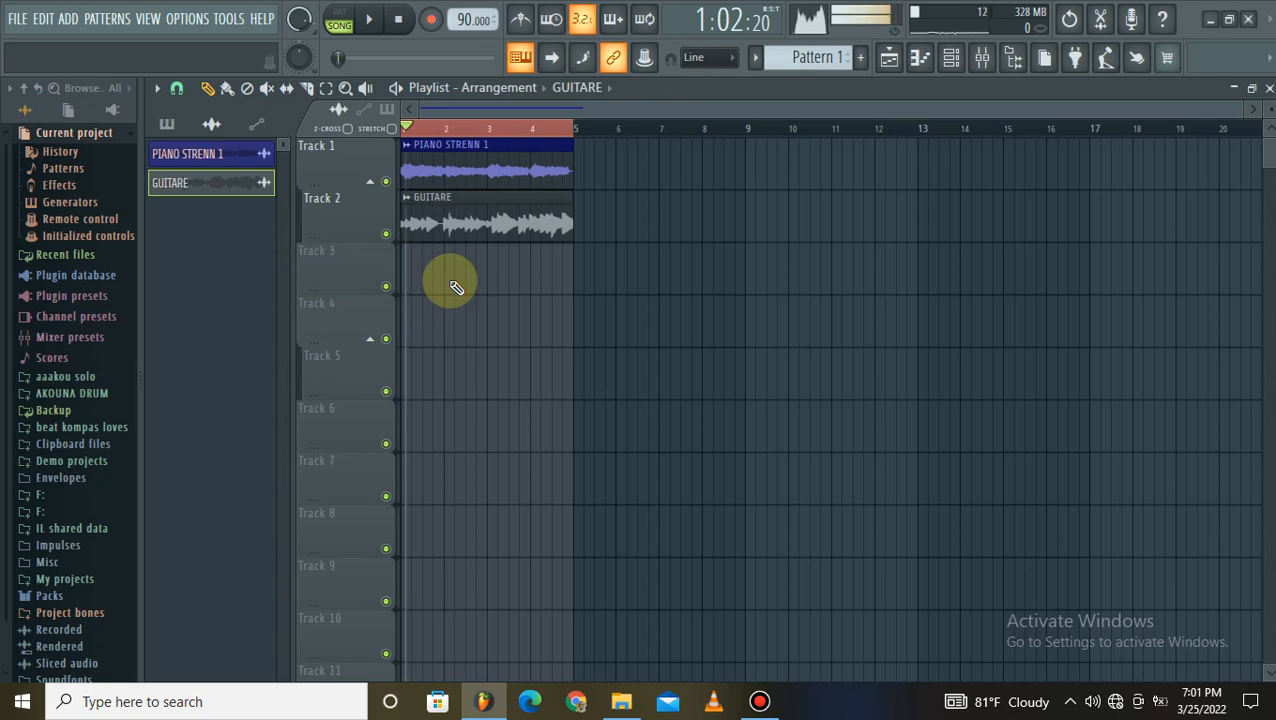
# - Change the GUITARE clip's color to bright pink from the color selector's palette and accept it
pyautogui.click(407, 197)
pyautogui.click(478, 302)
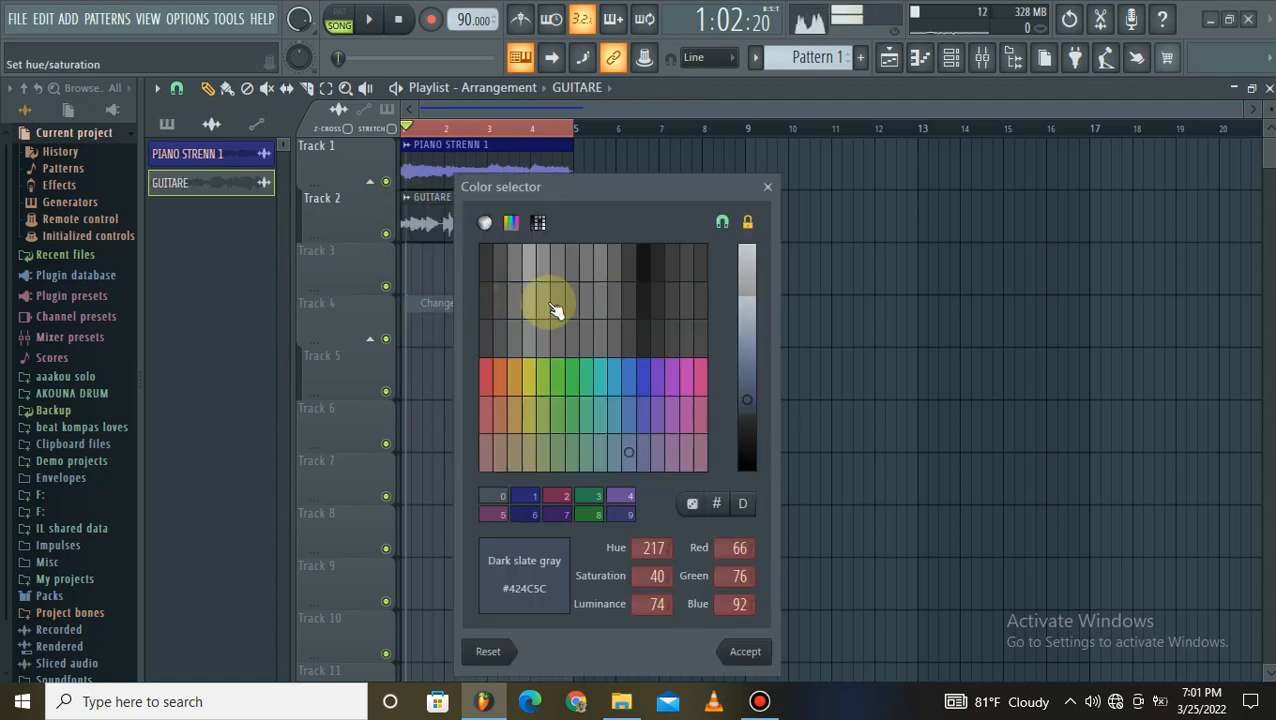
pyautogui.click(703, 378)
pyautogui.click(745, 651)
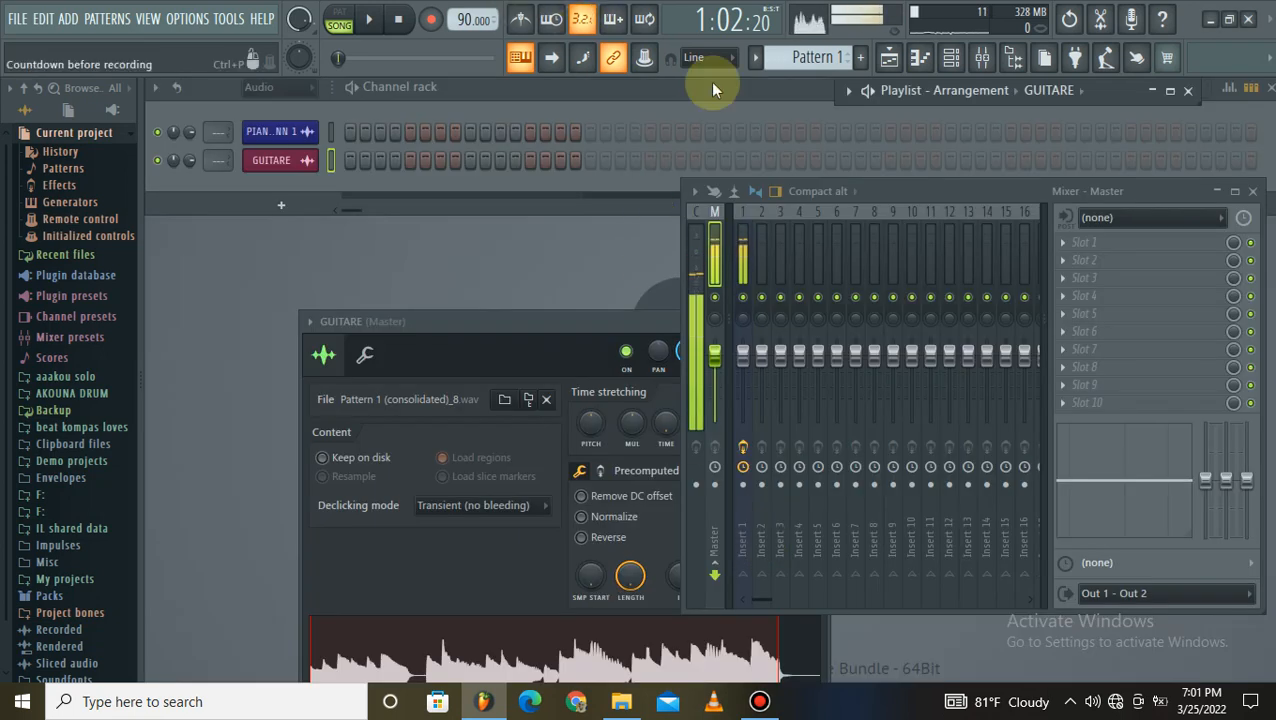
# - Filter the channel rack to the Unsorted group, and bring back the playlist maximized
pyautogui.click(888, 58)
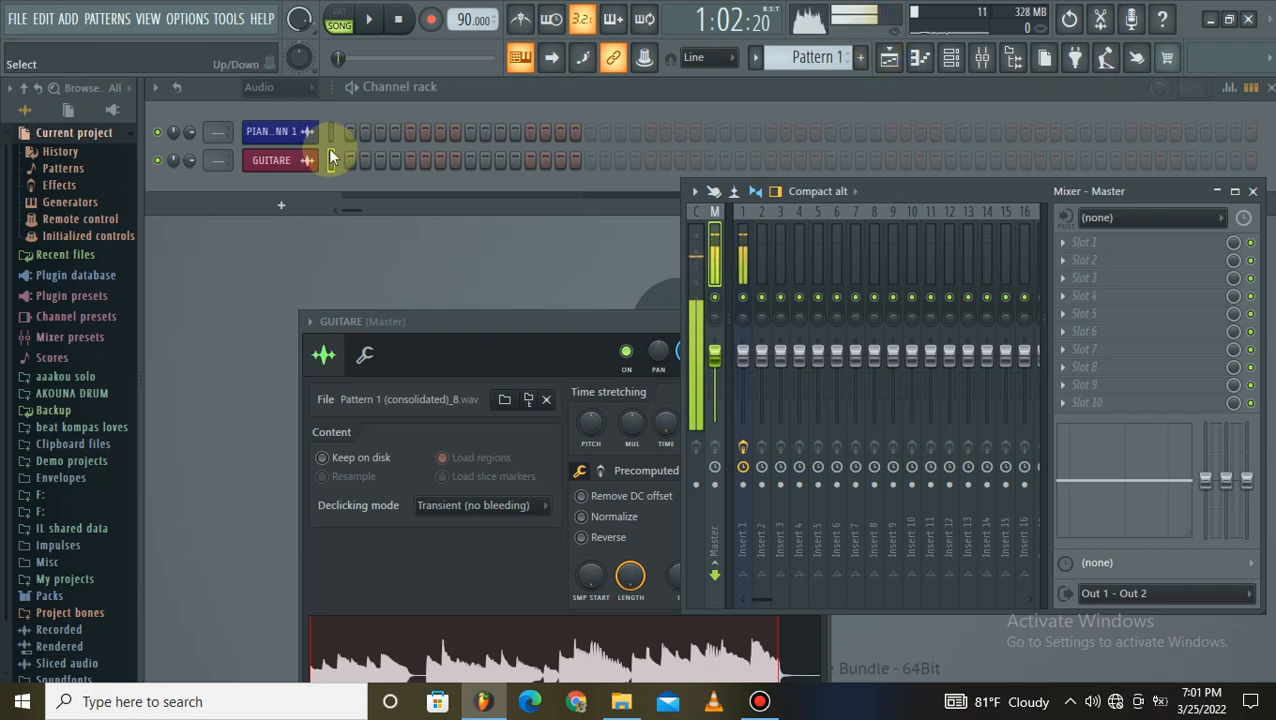
pyautogui.click(290, 88)
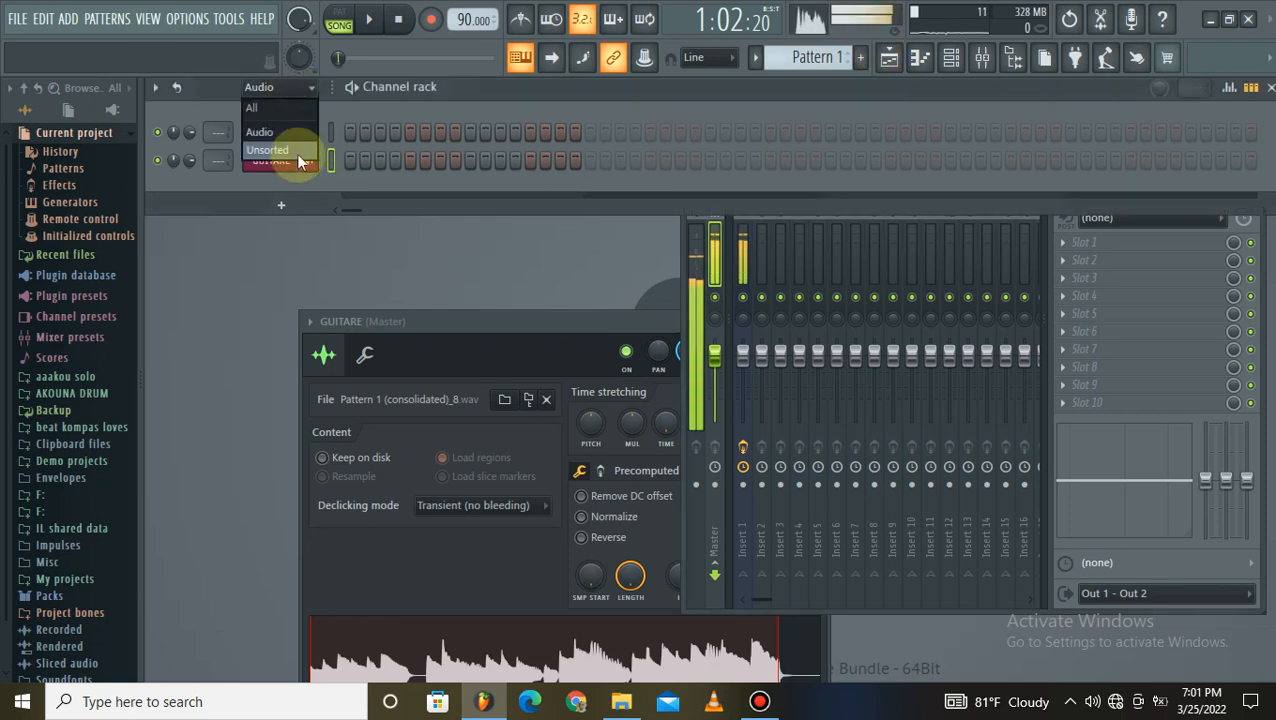
pyautogui.click(297, 150)
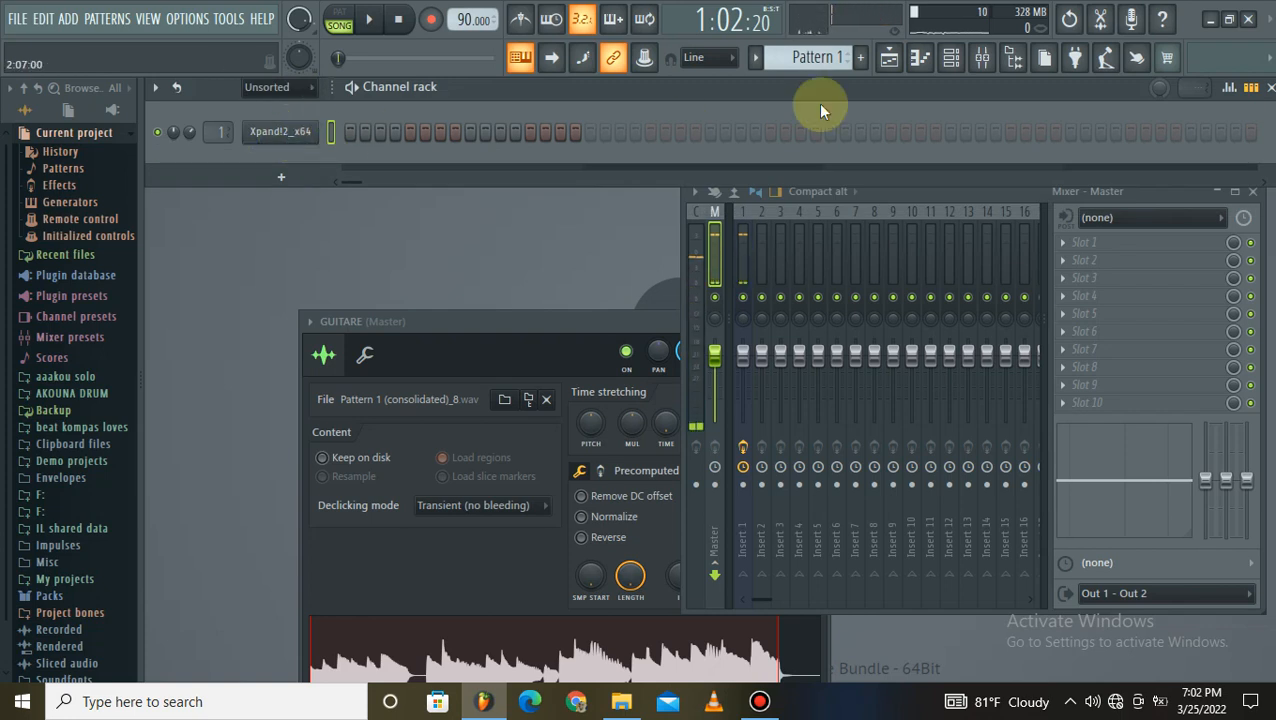
pyautogui.click(889, 57)
pyautogui.click(1160, 90)
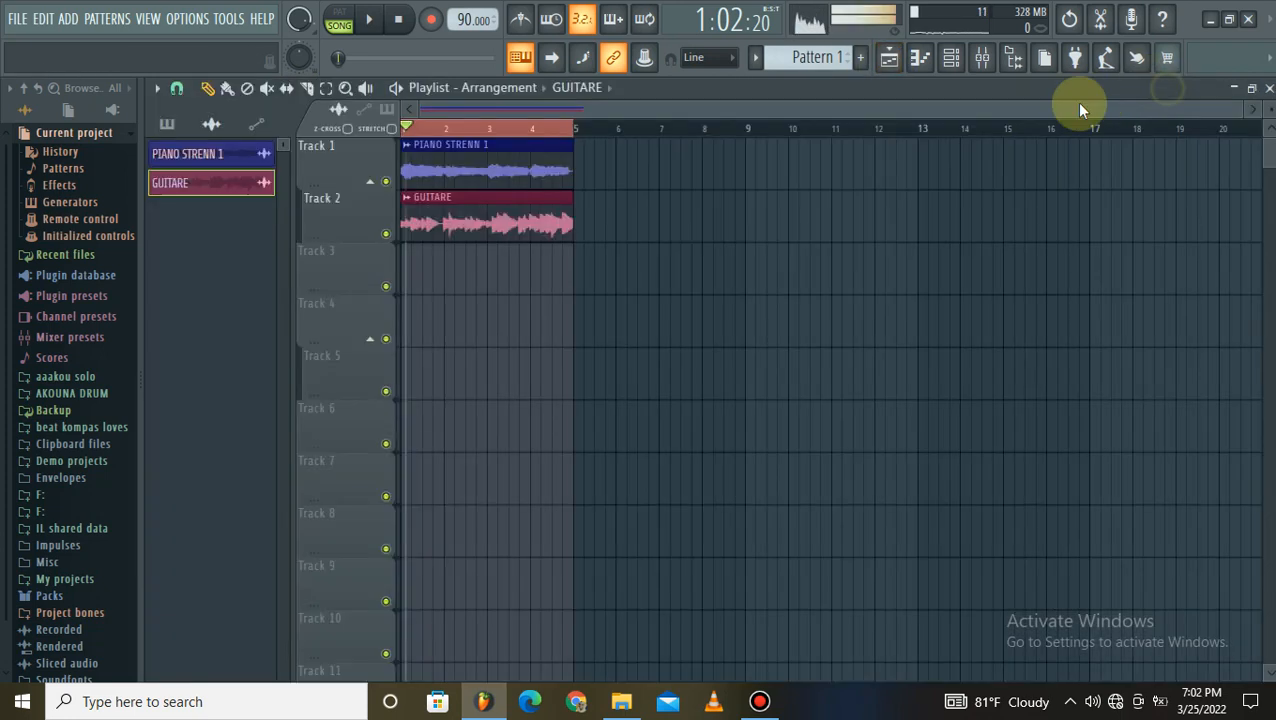
pyautogui.click(760, 701)
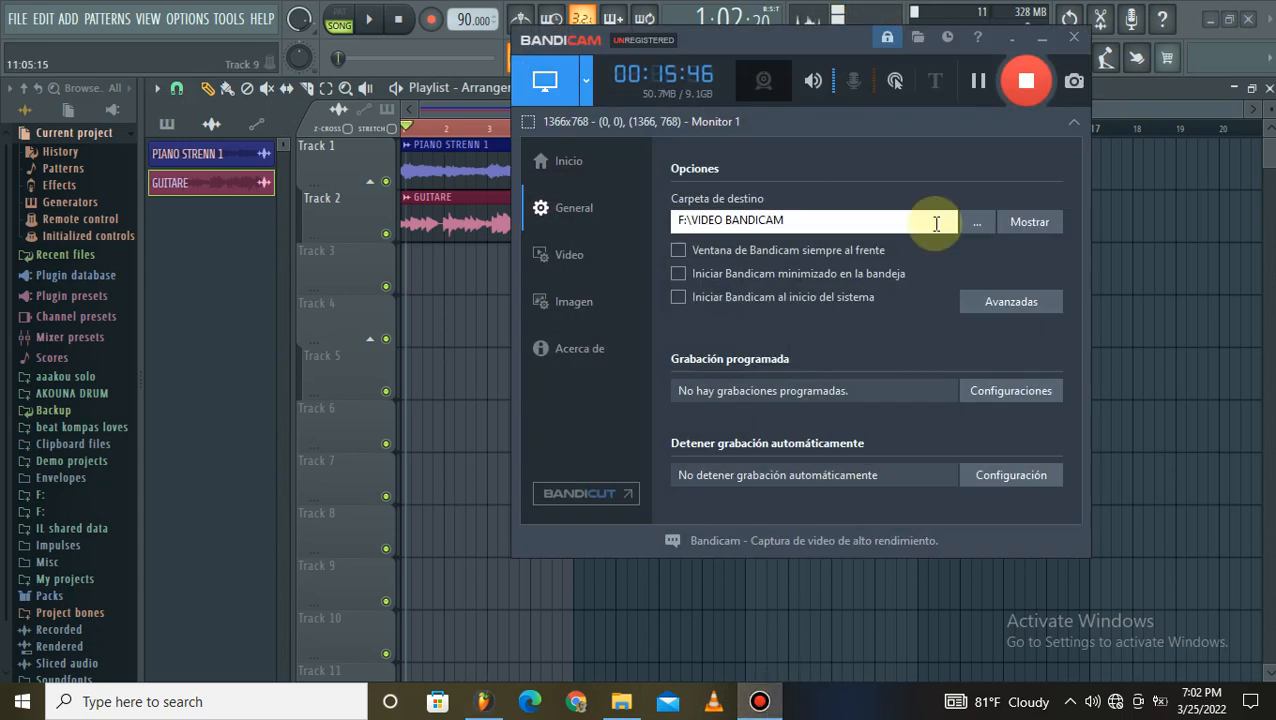
pyautogui.click(1041, 38)
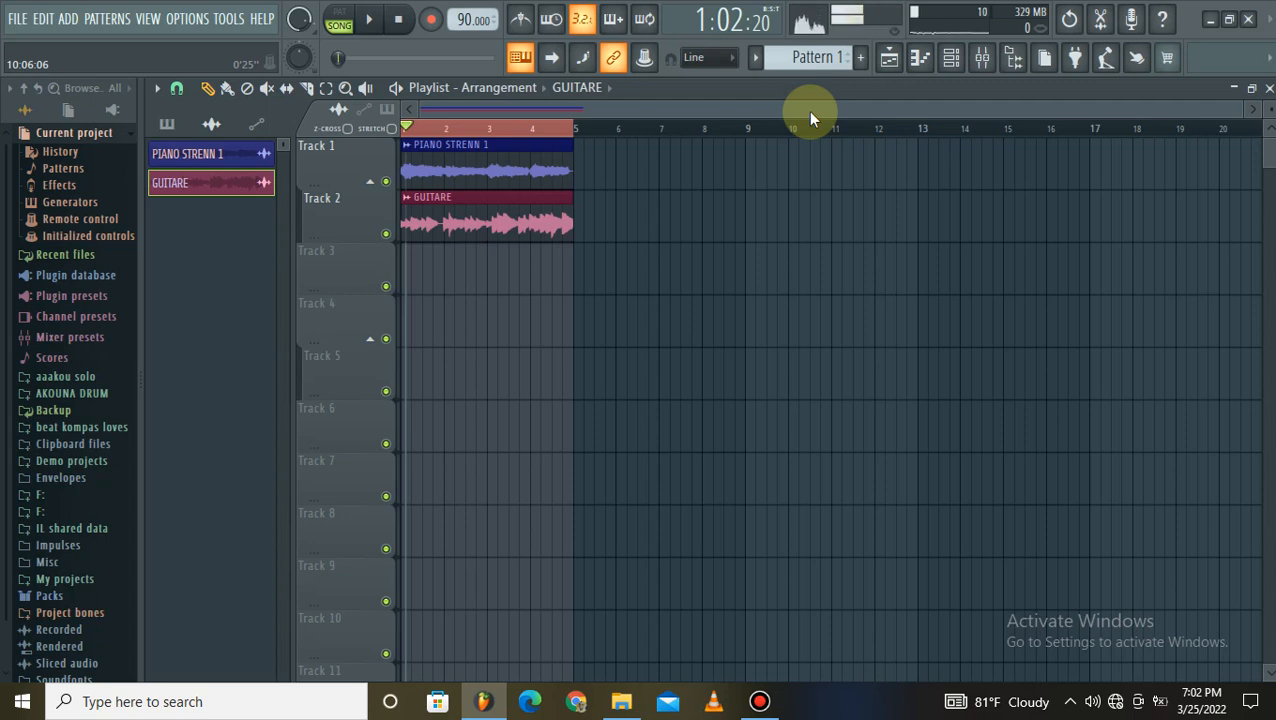
# - Show the mixer and channel rack, and delete the Xpand!2_x64 channel from the project
pyautogui.click(983, 60)
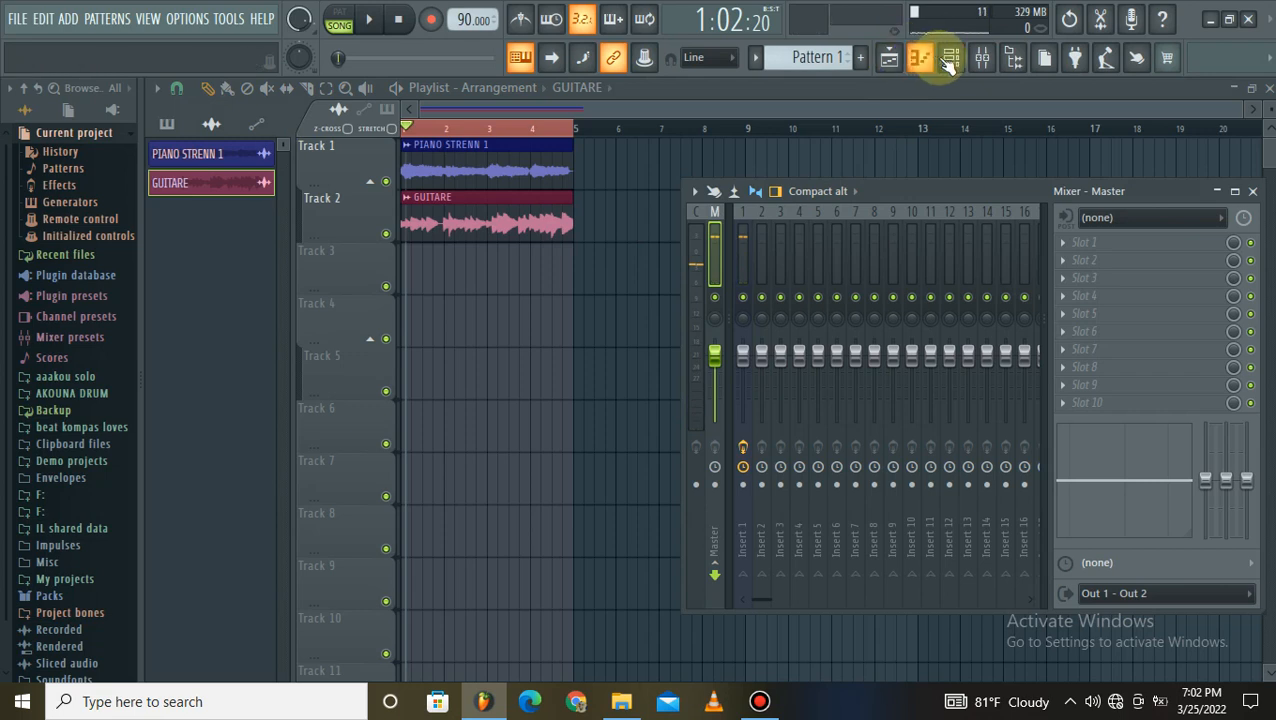
pyautogui.click(950, 58)
pyautogui.rightClick(285, 133)
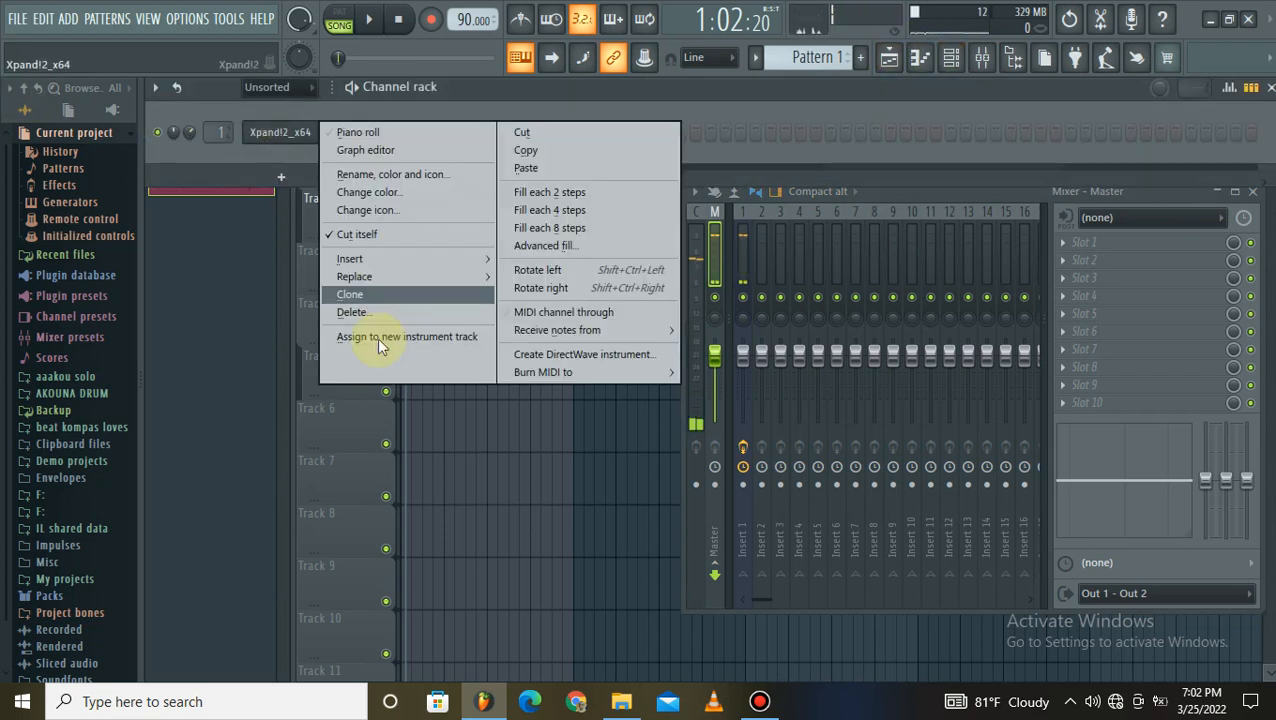
pyautogui.click(398, 313)
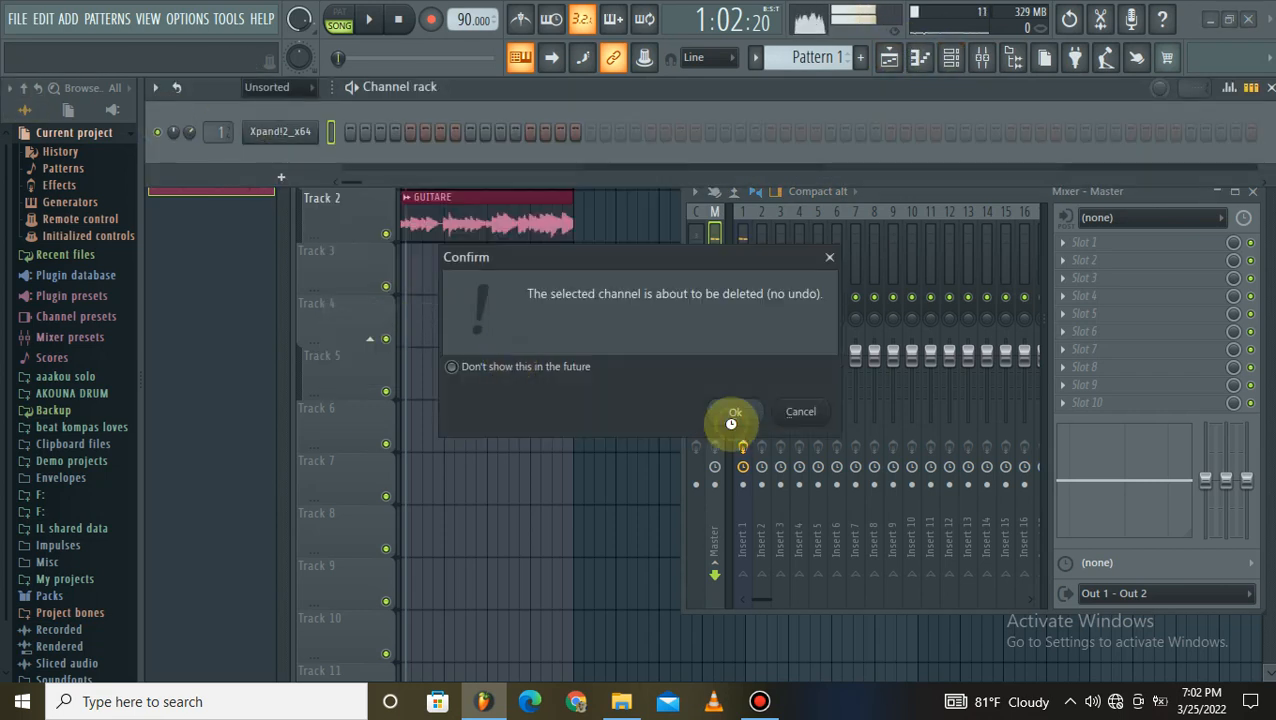
pyautogui.click(733, 414)
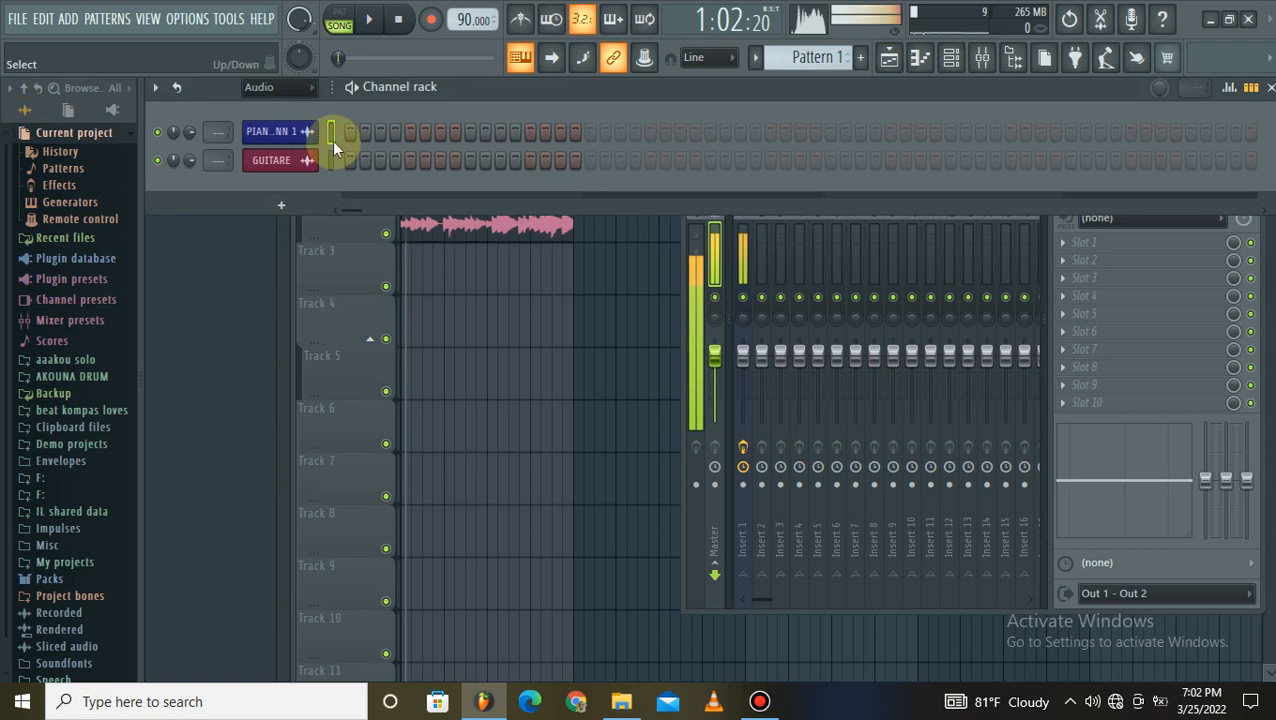
# - Select the PIANO STRENN 1 and GUITARE channels together and link them to consecutive mixer tracks starting at Insert 4
pyautogui.click(836, 235)
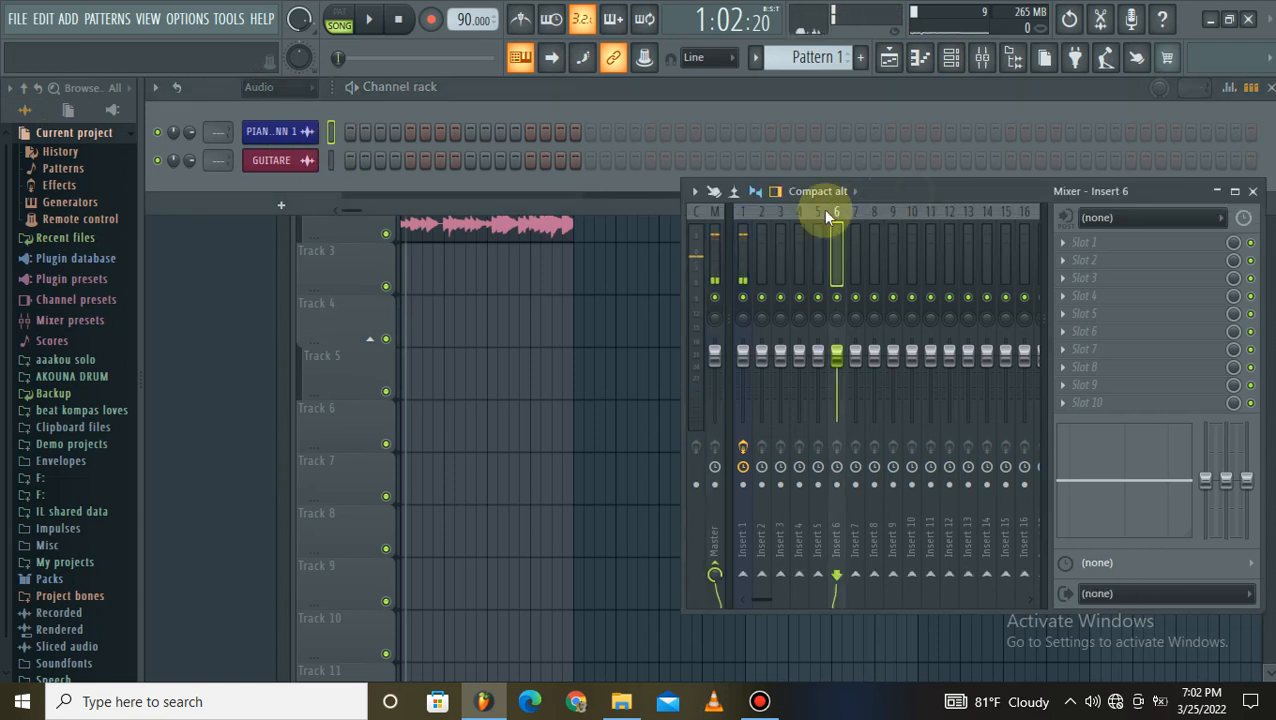
pyautogui.click(744, 255)
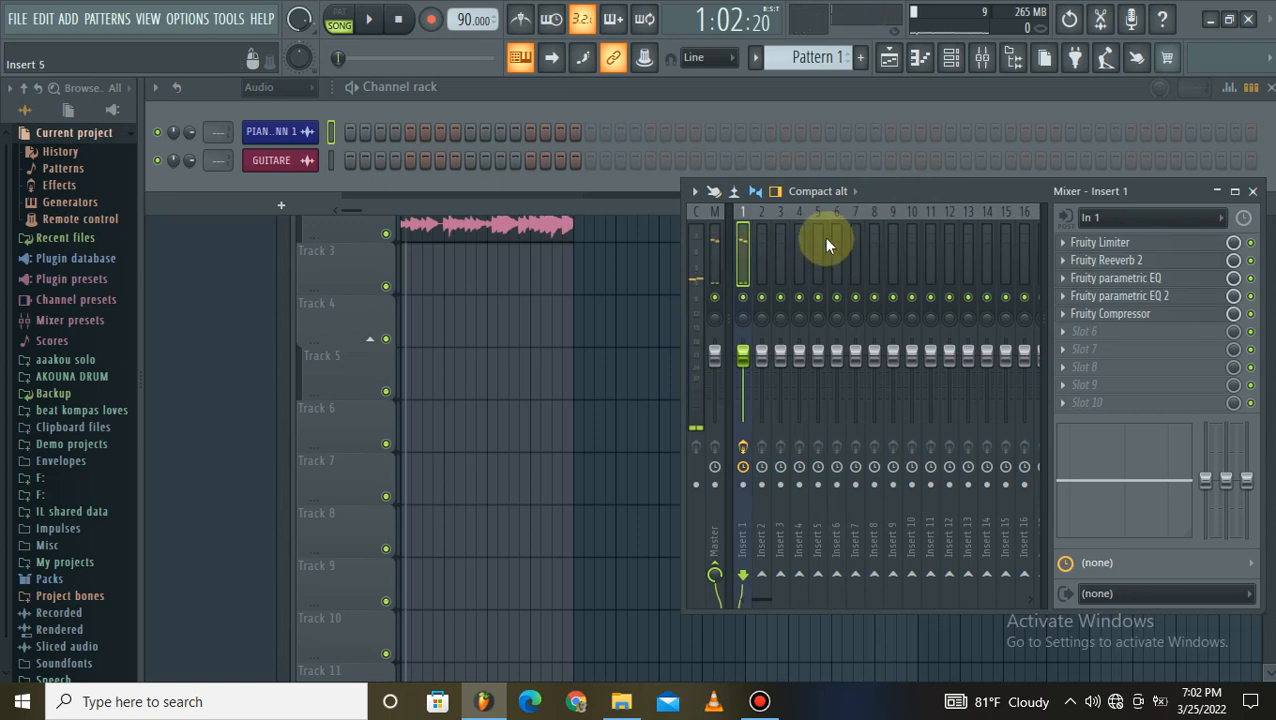
pyautogui.click(330, 150)
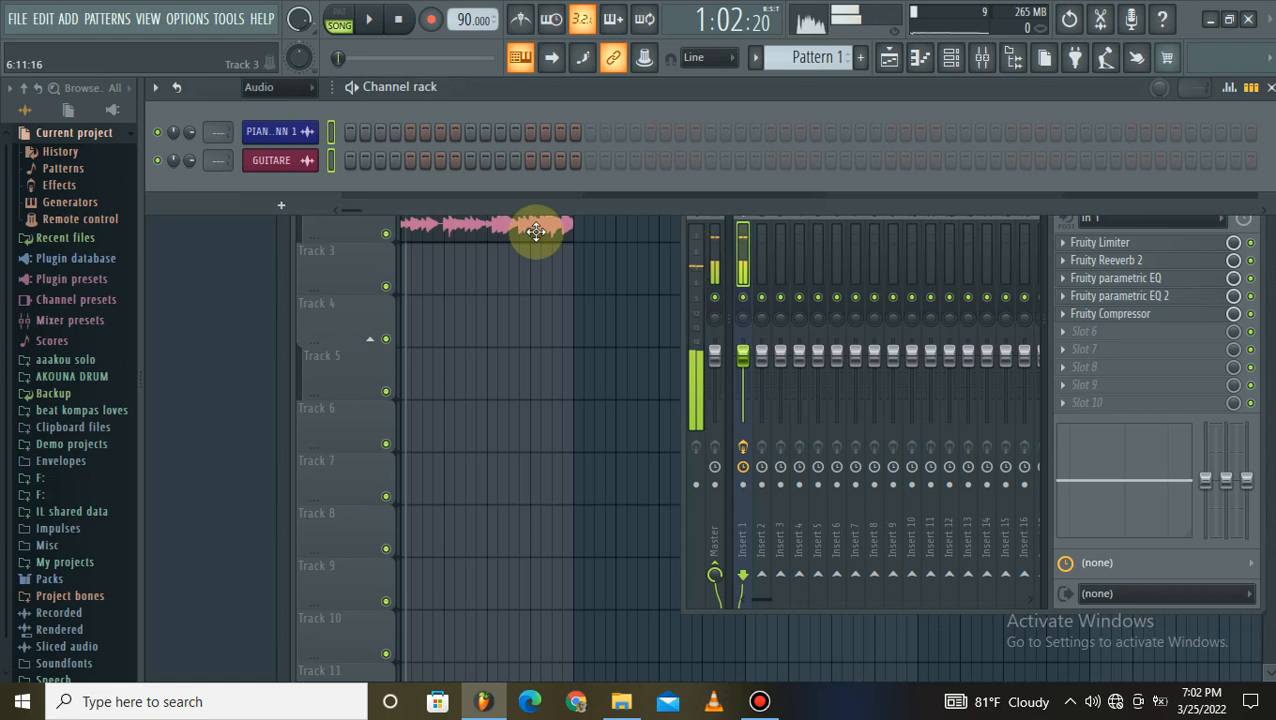
pyautogui.click(763, 263)
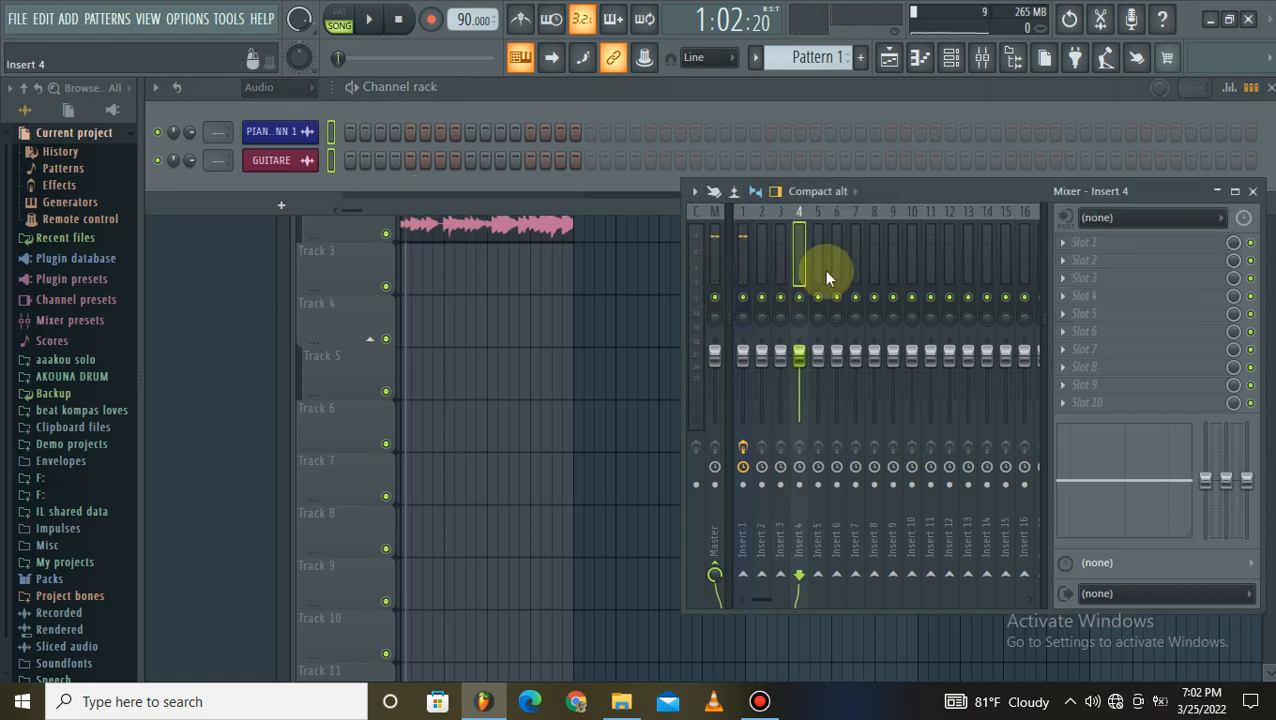
pyautogui.moveTo(798, 264); pyautogui.dragTo(966, 256)
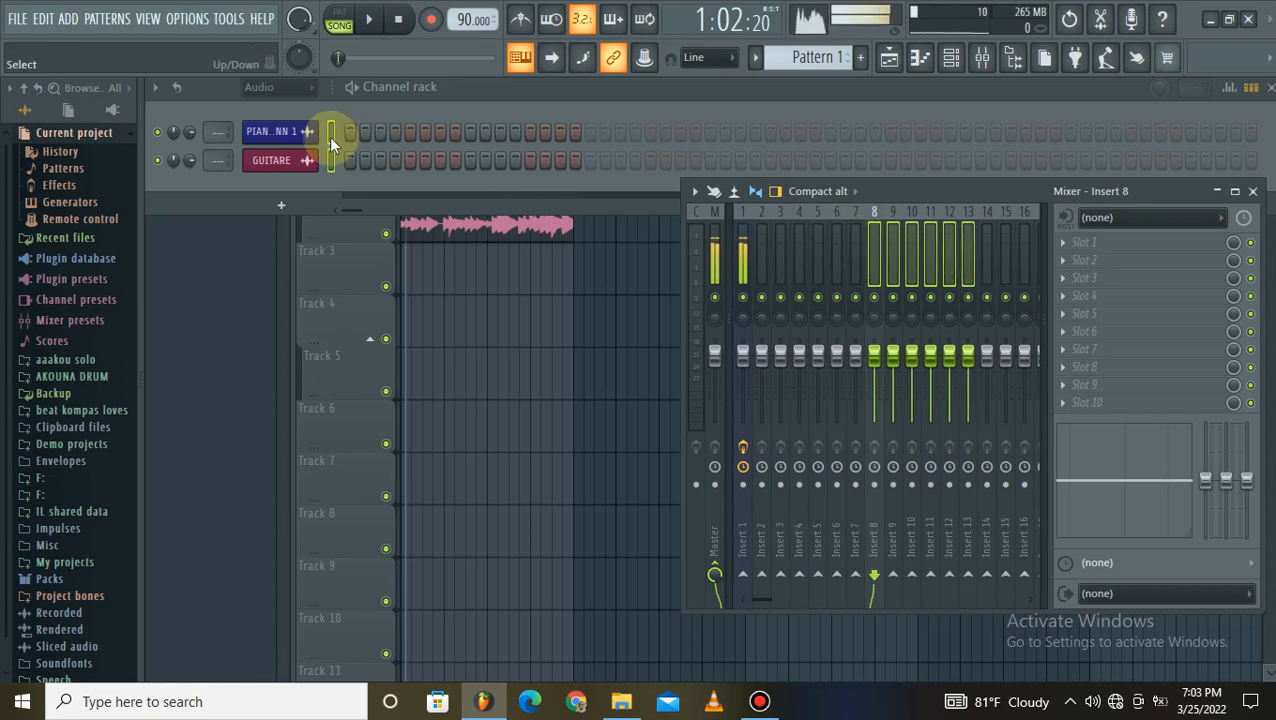
pyautogui.click(796, 254)
pyautogui.moveTo(796, 254); pyautogui.dragTo(878, 251)
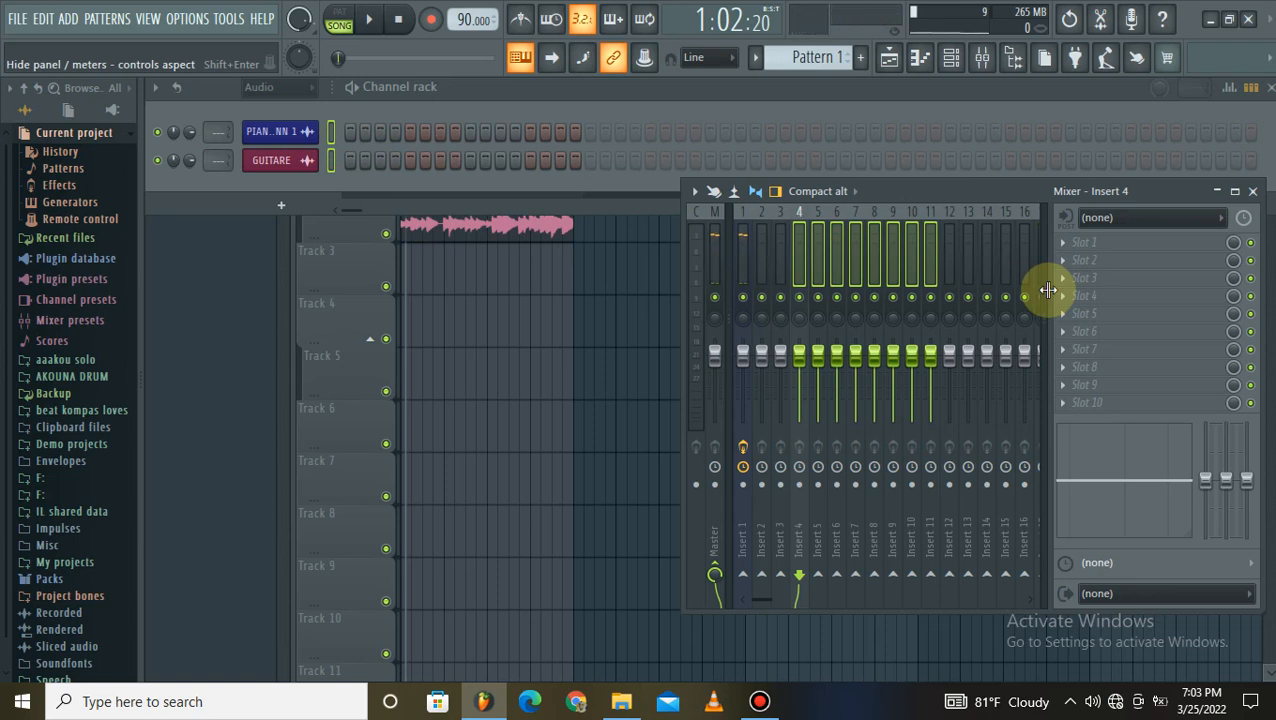
pyautogui.hotkey('ctrl', 'shift', 'l')
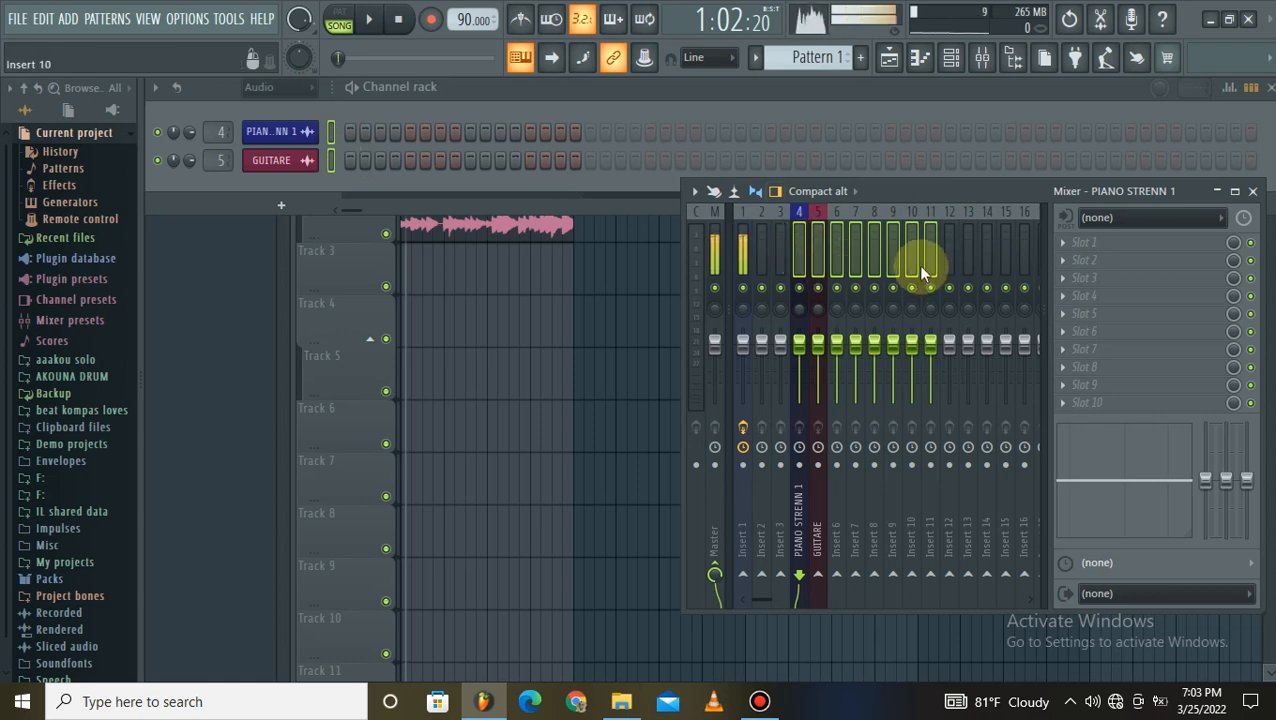
pyautogui.click(817, 256)
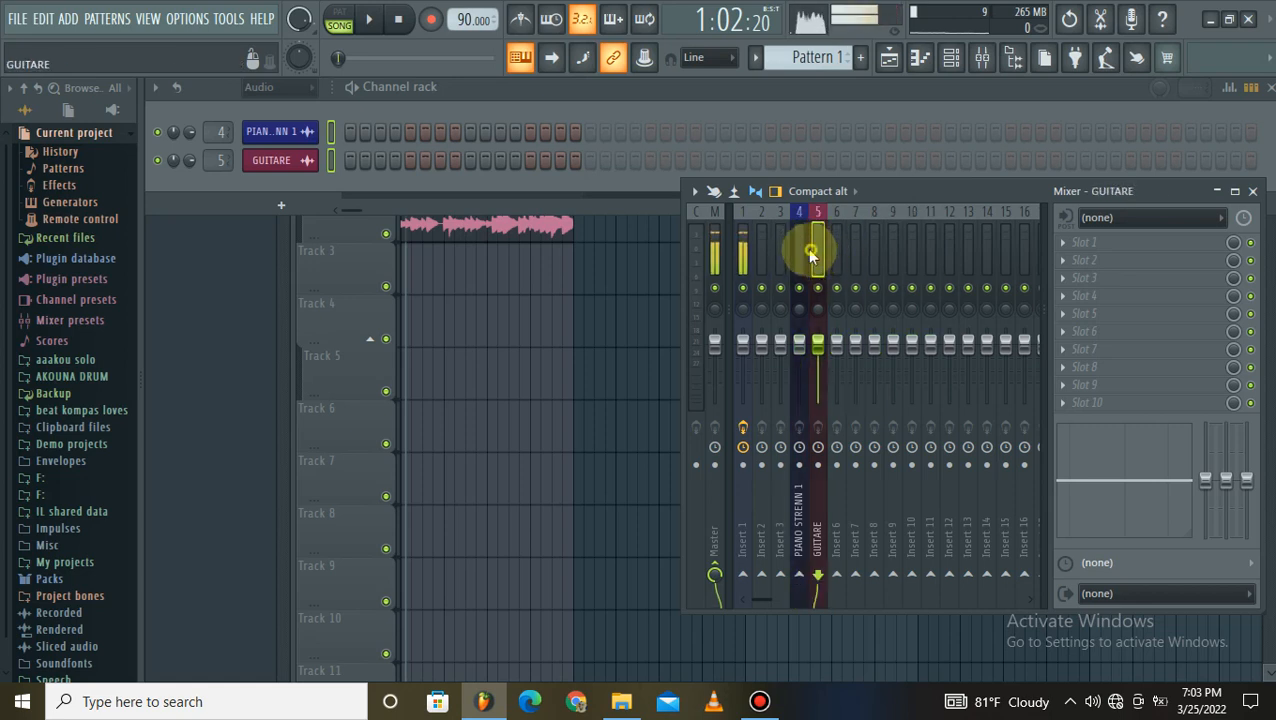
pyautogui.click(804, 250)
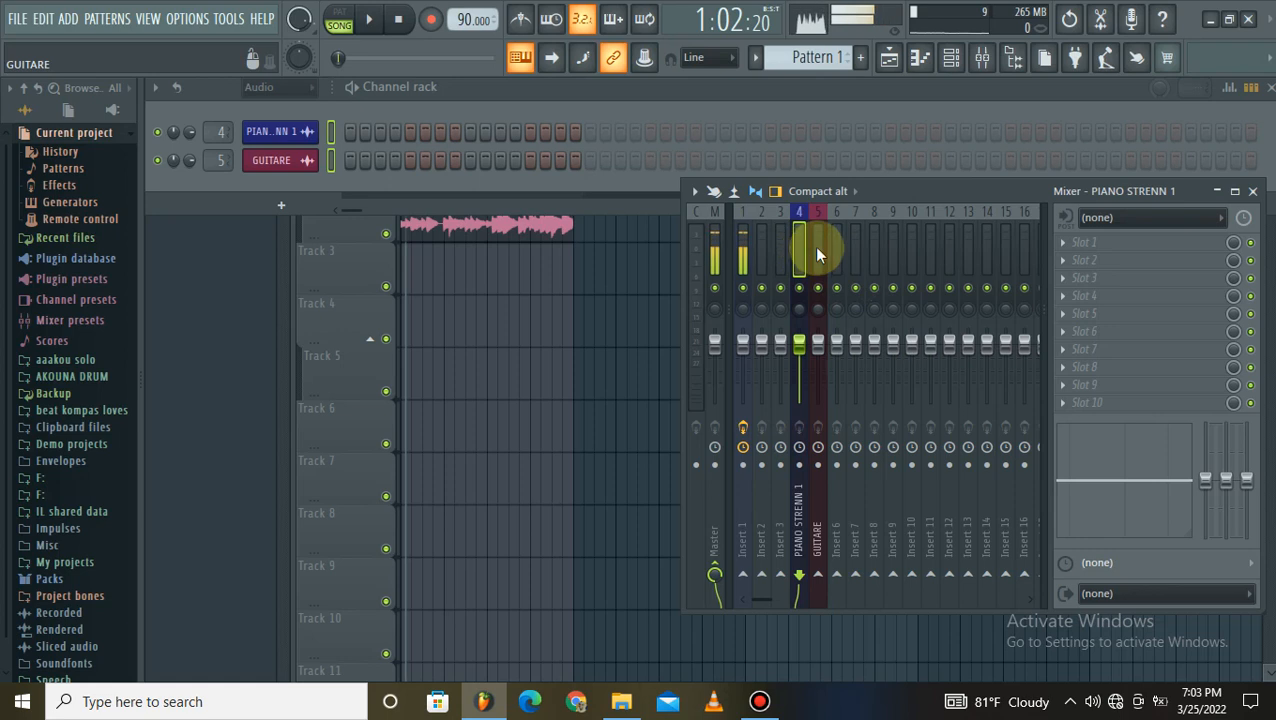
pyautogui.click(815, 250)
pyautogui.click(800, 247)
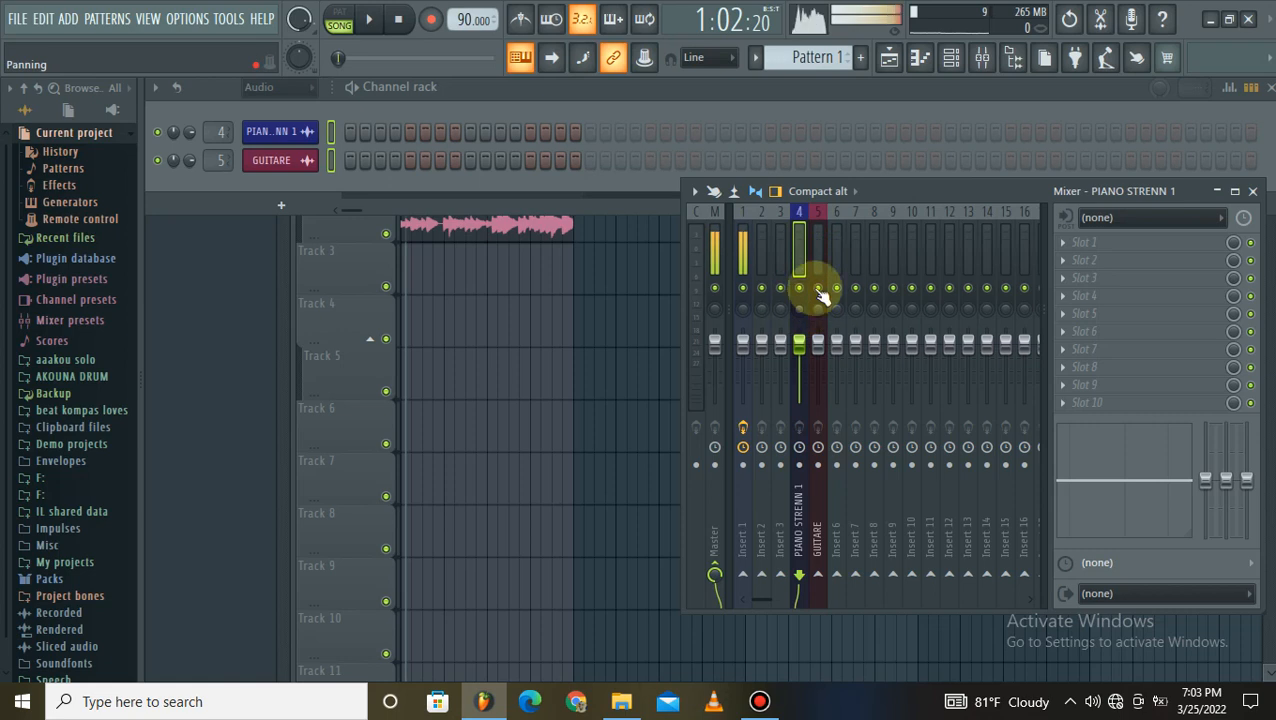
pyautogui.click(813, 264)
pyautogui.click(798, 264)
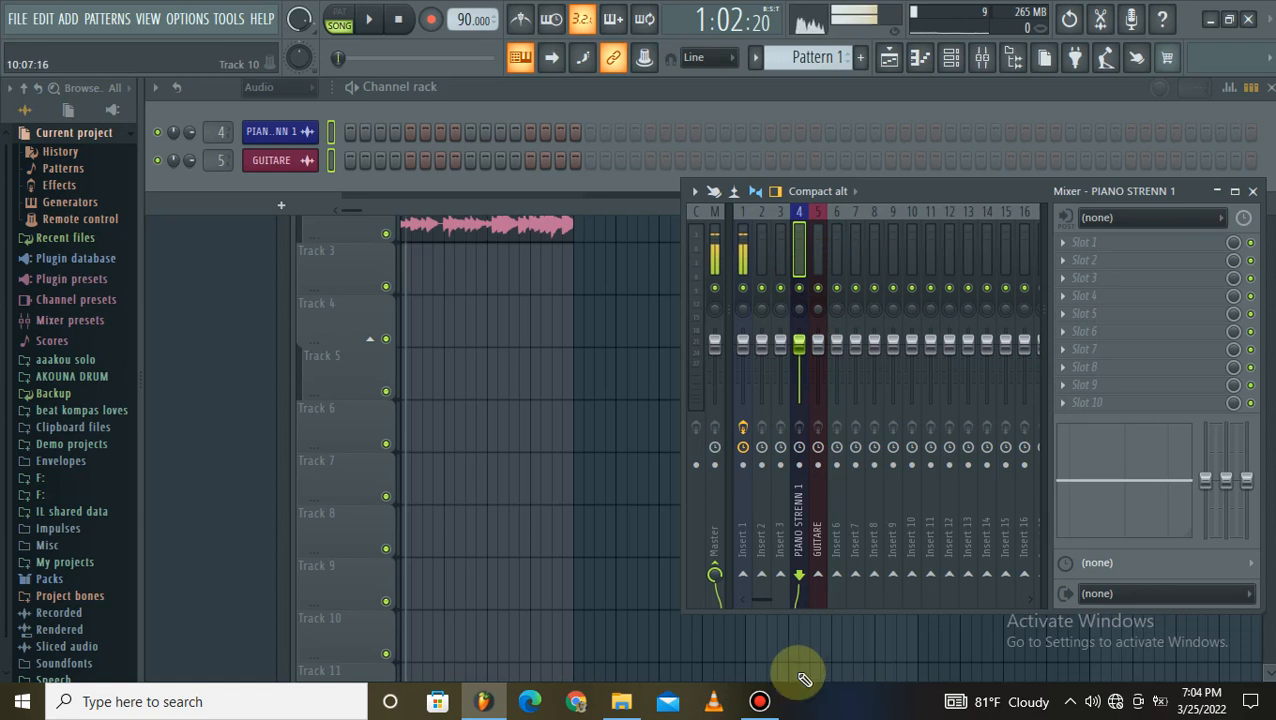
pyautogui.click(762, 703)
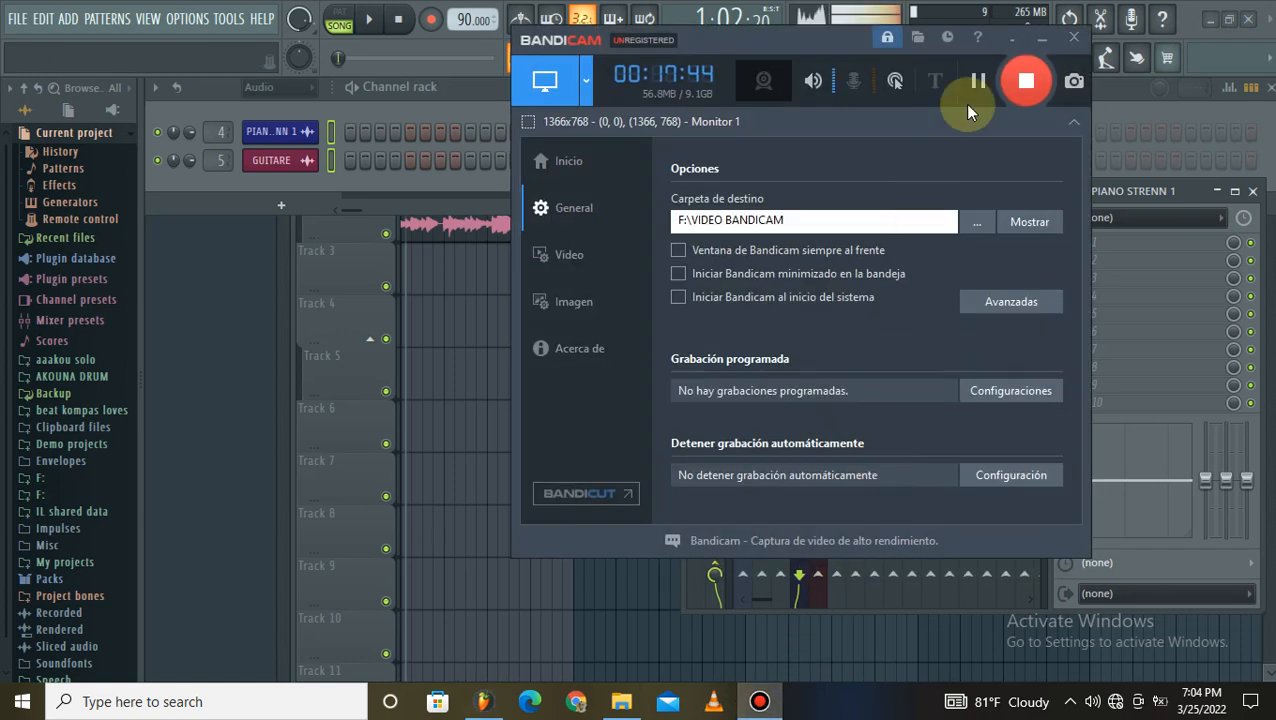
pyautogui.click(1043, 46)
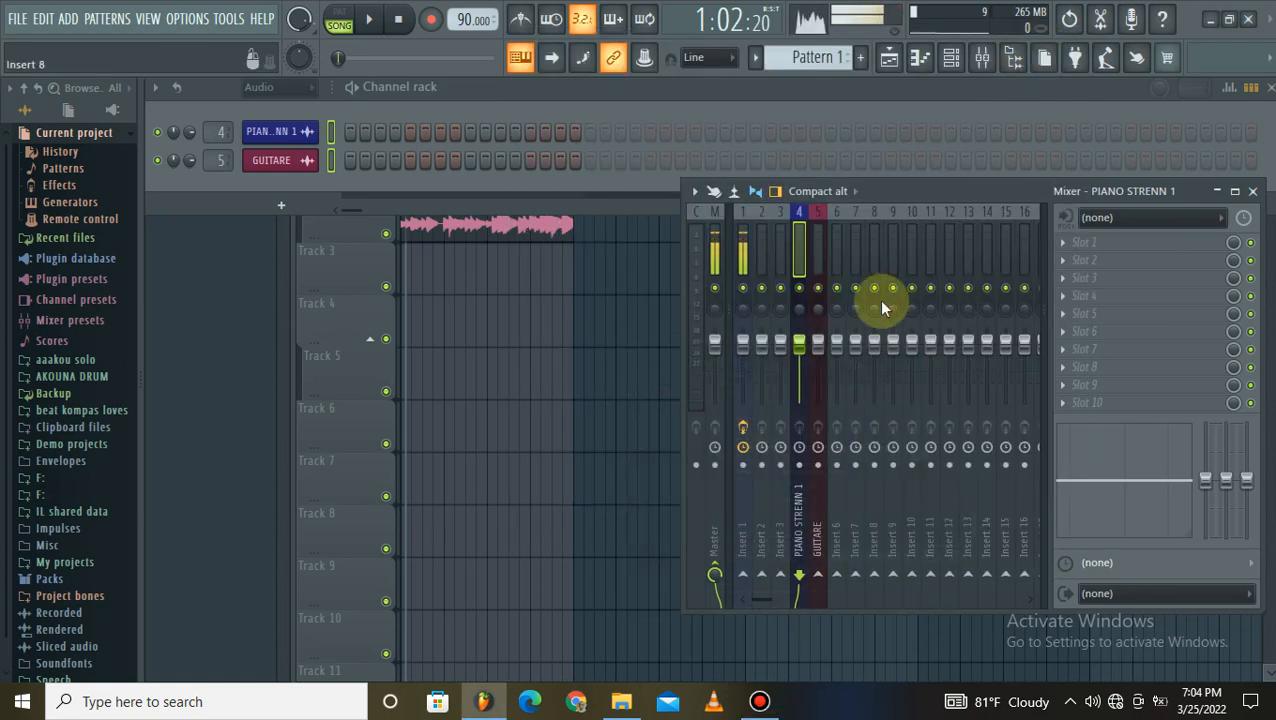
# - Disconnect the PIANO STRENN 1 and GUITARE mixer tracks from the Master, and play the song briefly
pyautogui.click(813, 266)
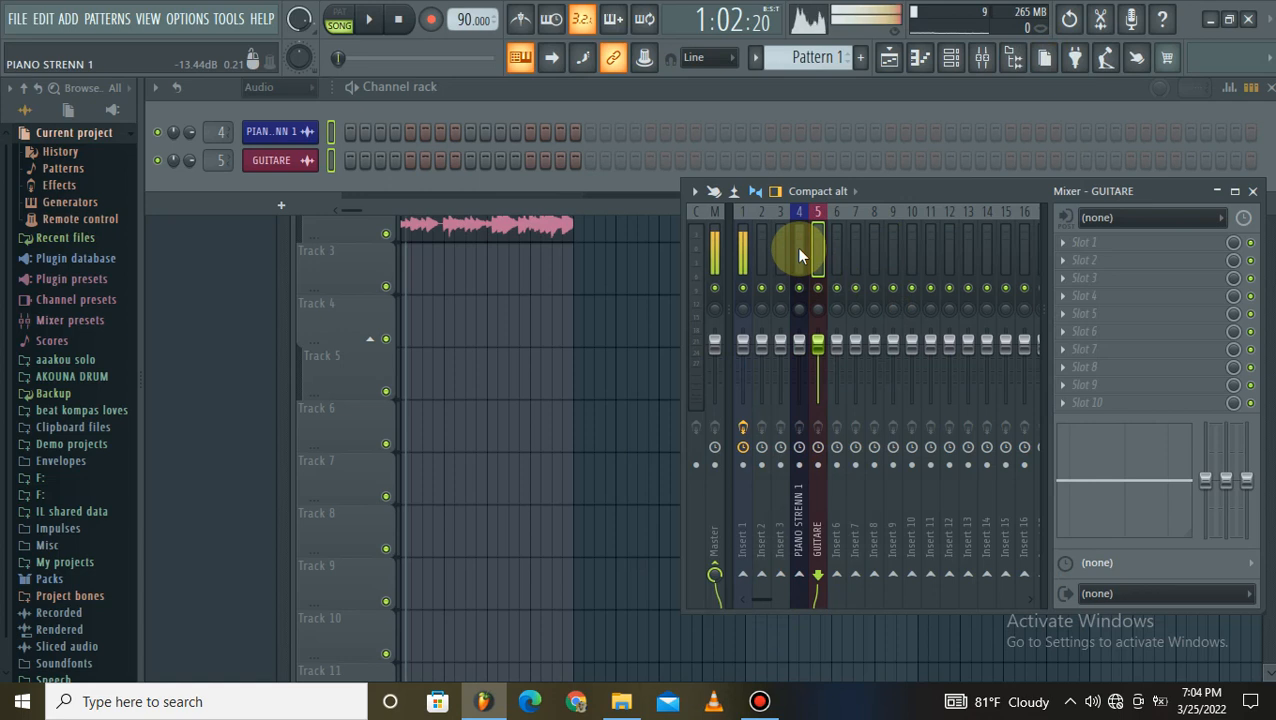
pyautogui.click(797, 246)
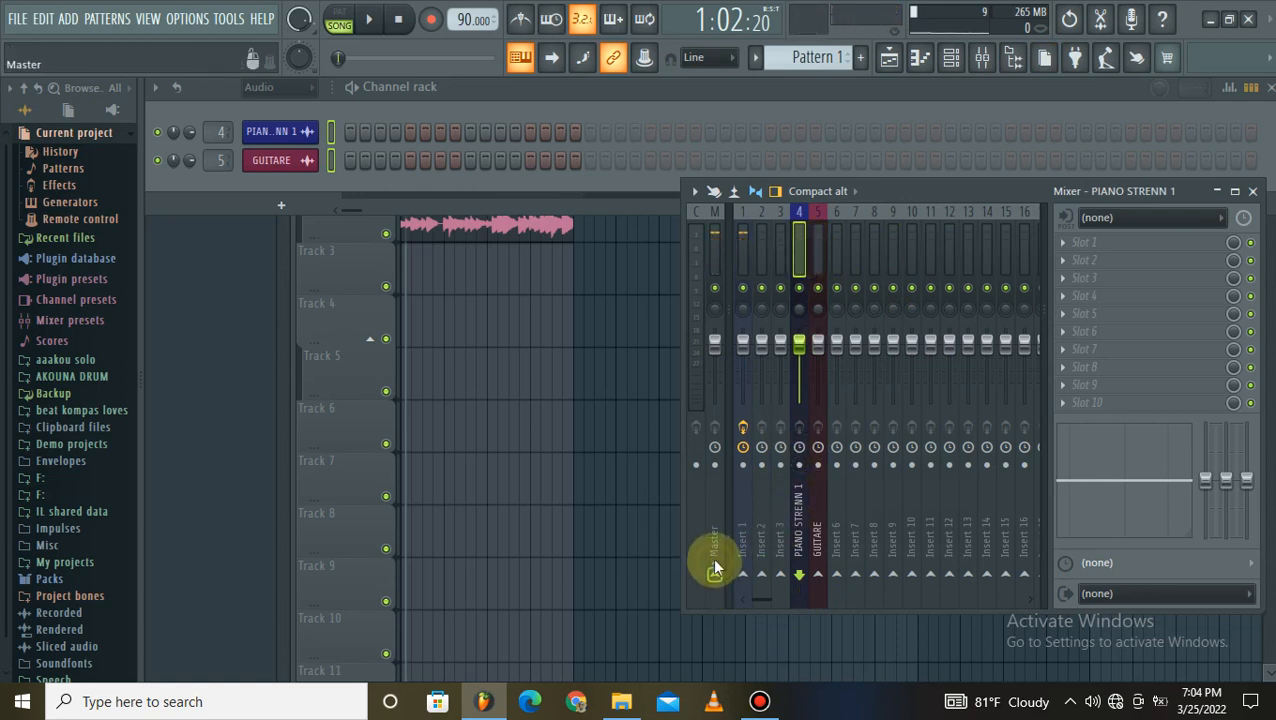
pyautogui.click(815, 250)
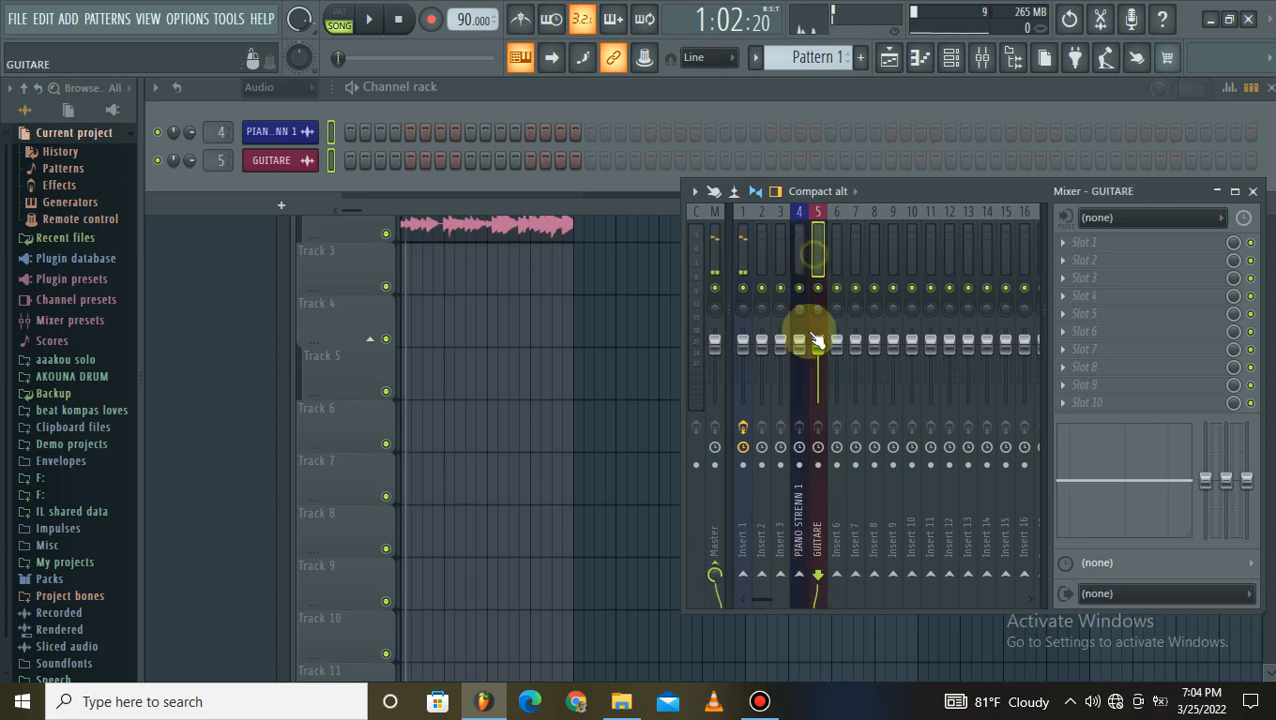
pyautogui.click(716, 571)
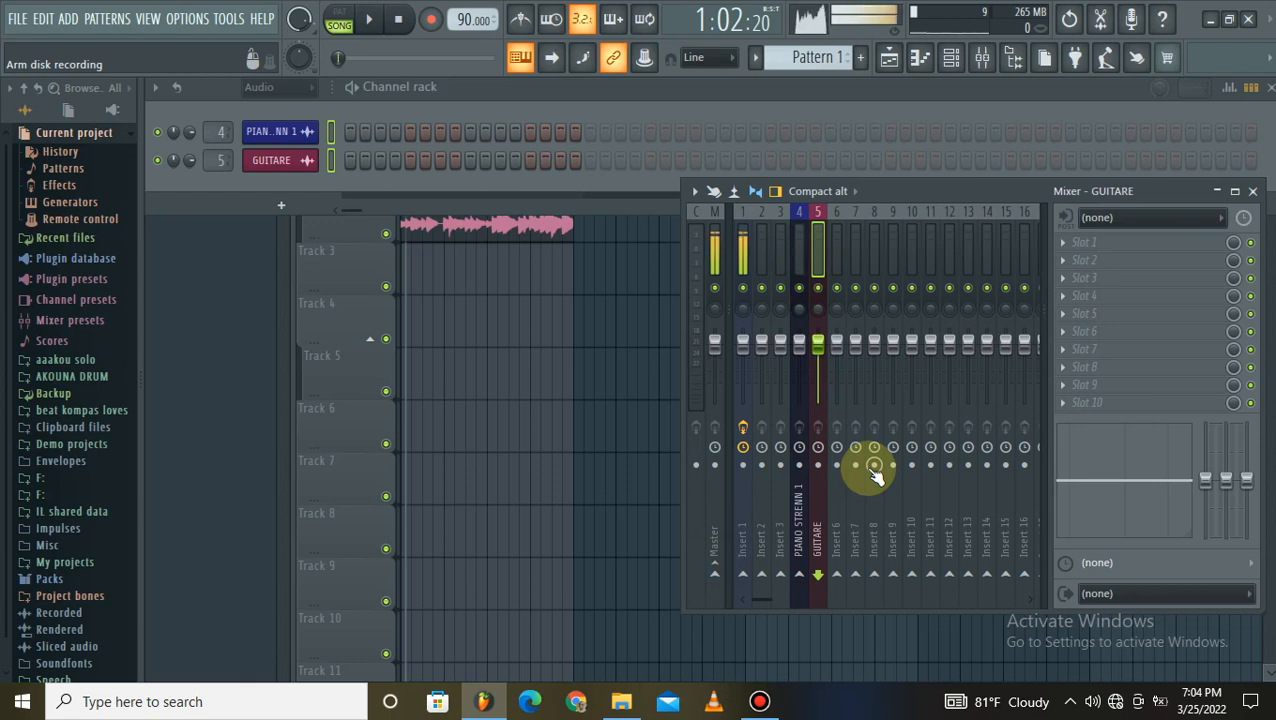
pyautogui.click(369, 19)
pyautogui.click(369, 19)
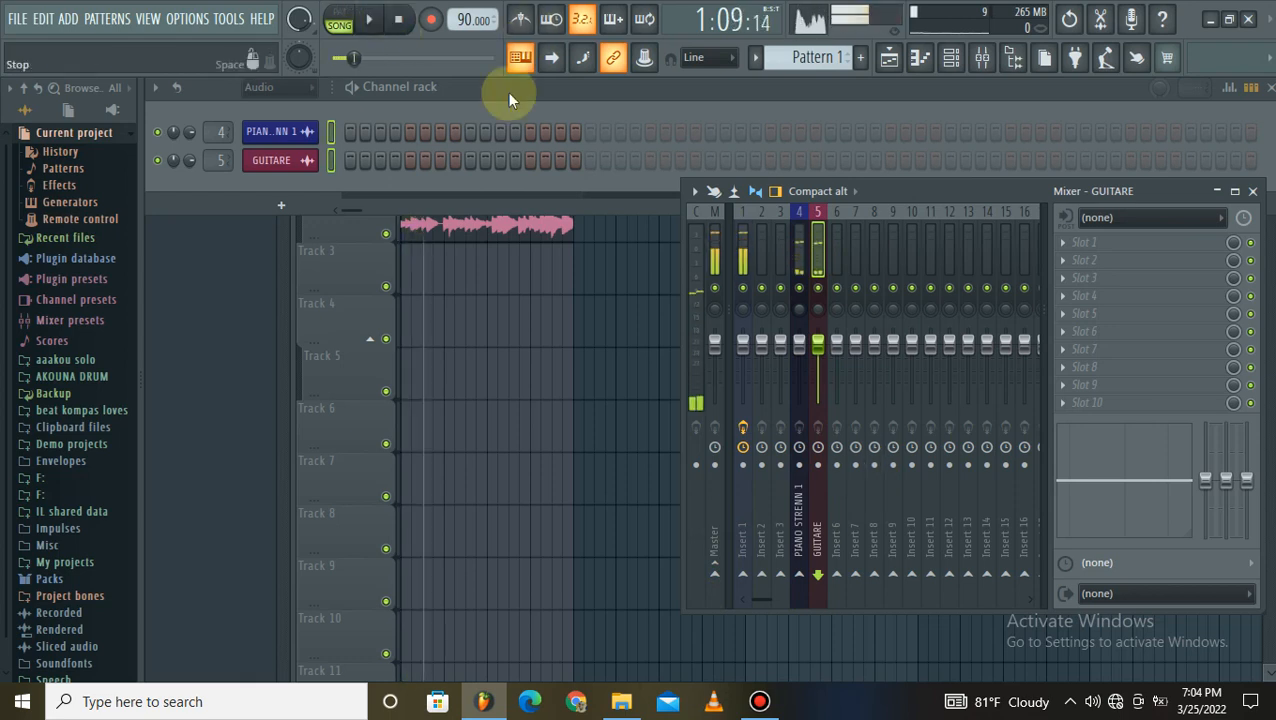
# - Name mixer track Insert 15 REVERB and color it green
pyautogui.moveTo(889, 182); pyautogui.dragTo(714, 176)
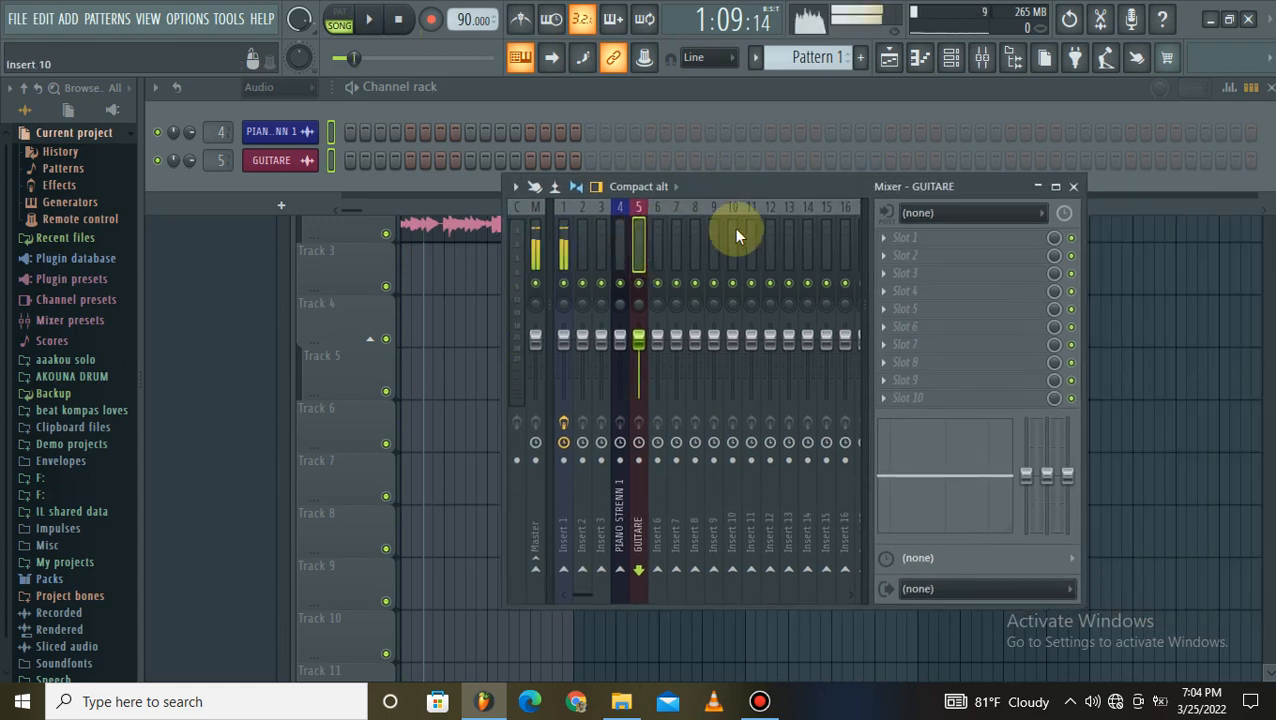
pyautogui.click(734, 227)
pyautogui.click(808, 233)
pyautogui.click(826, 232)
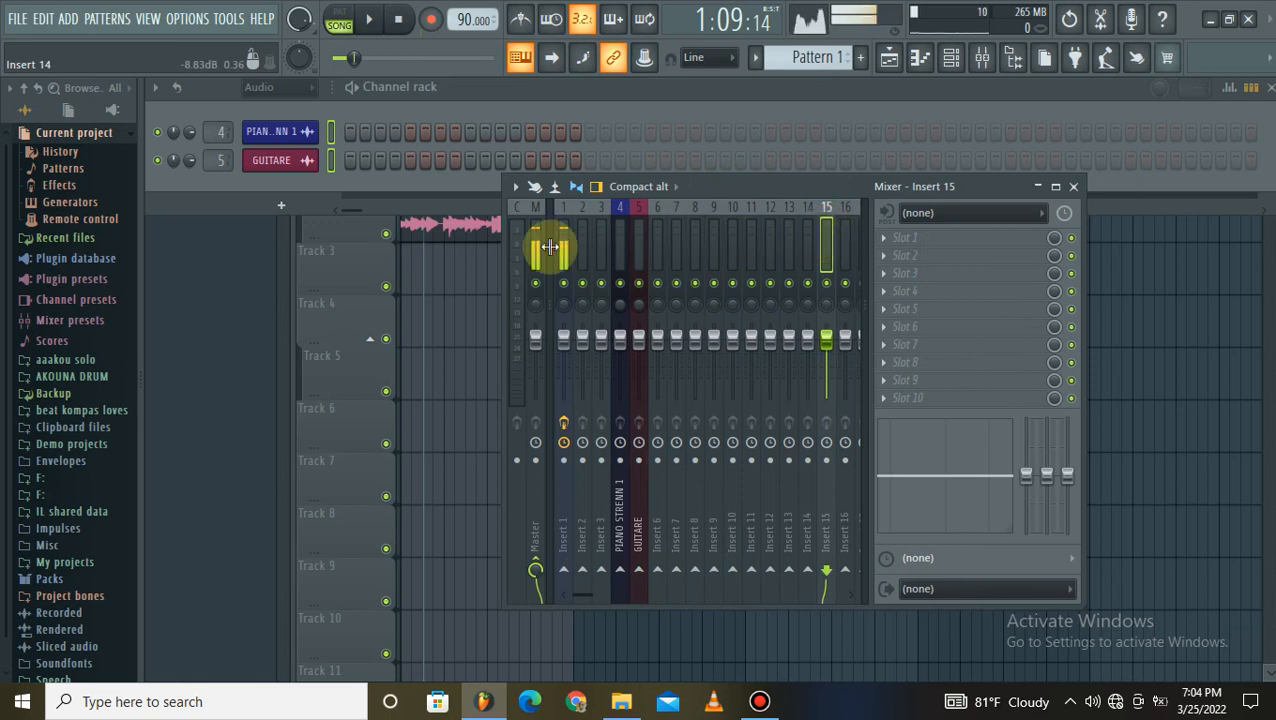
pyautogui.rightClick(826, 250)
pyautogui.click(908, 174)
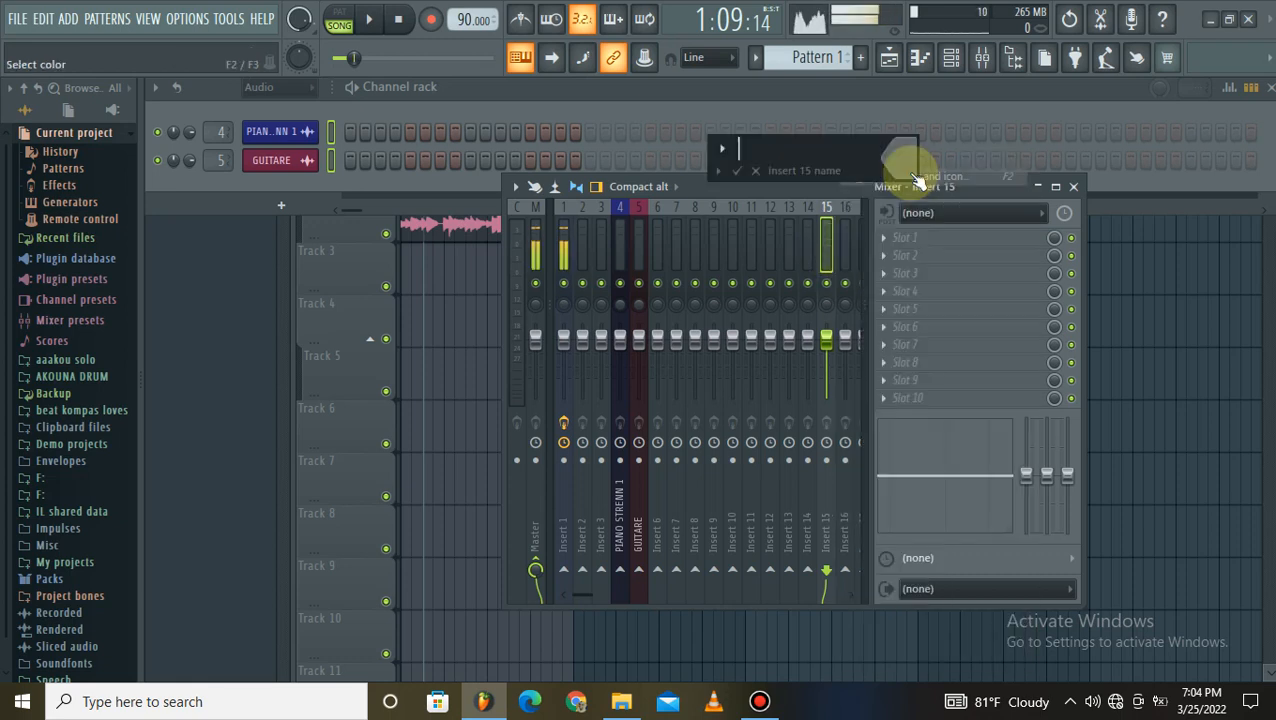
pyautogui.write('RE')
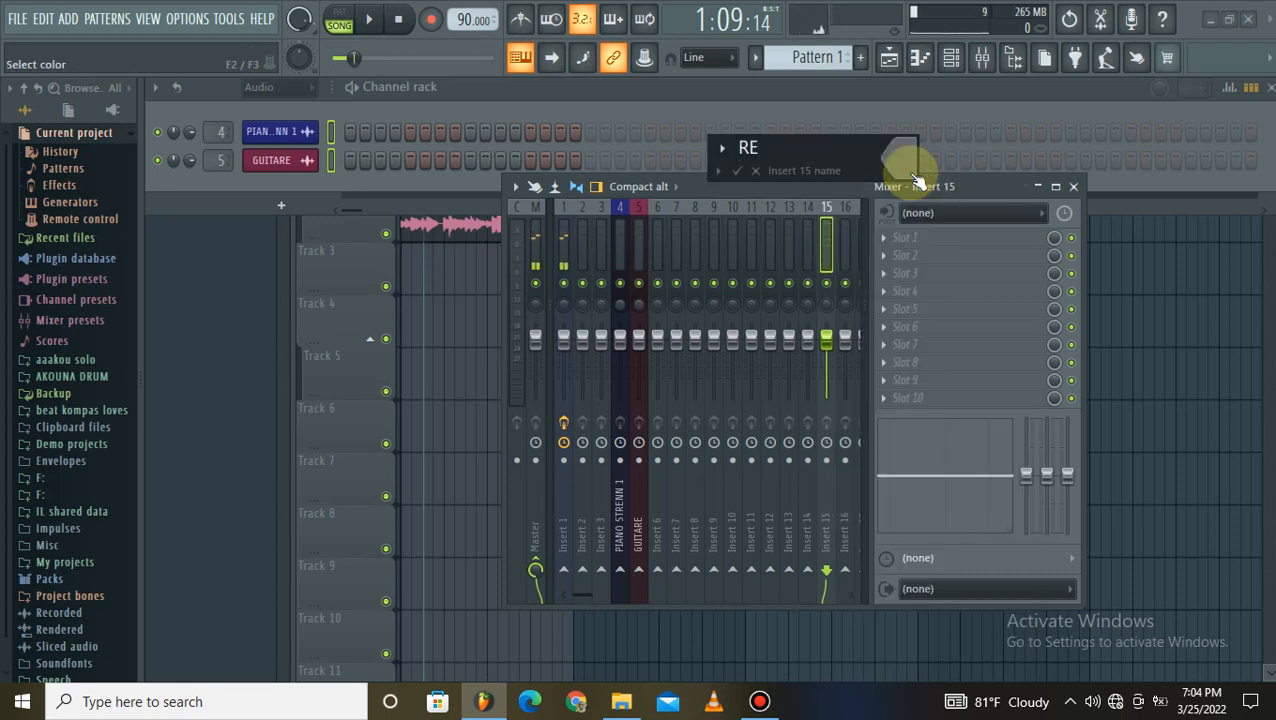
pyautogui.write('VERB')
pyautogui.click(910, 170)
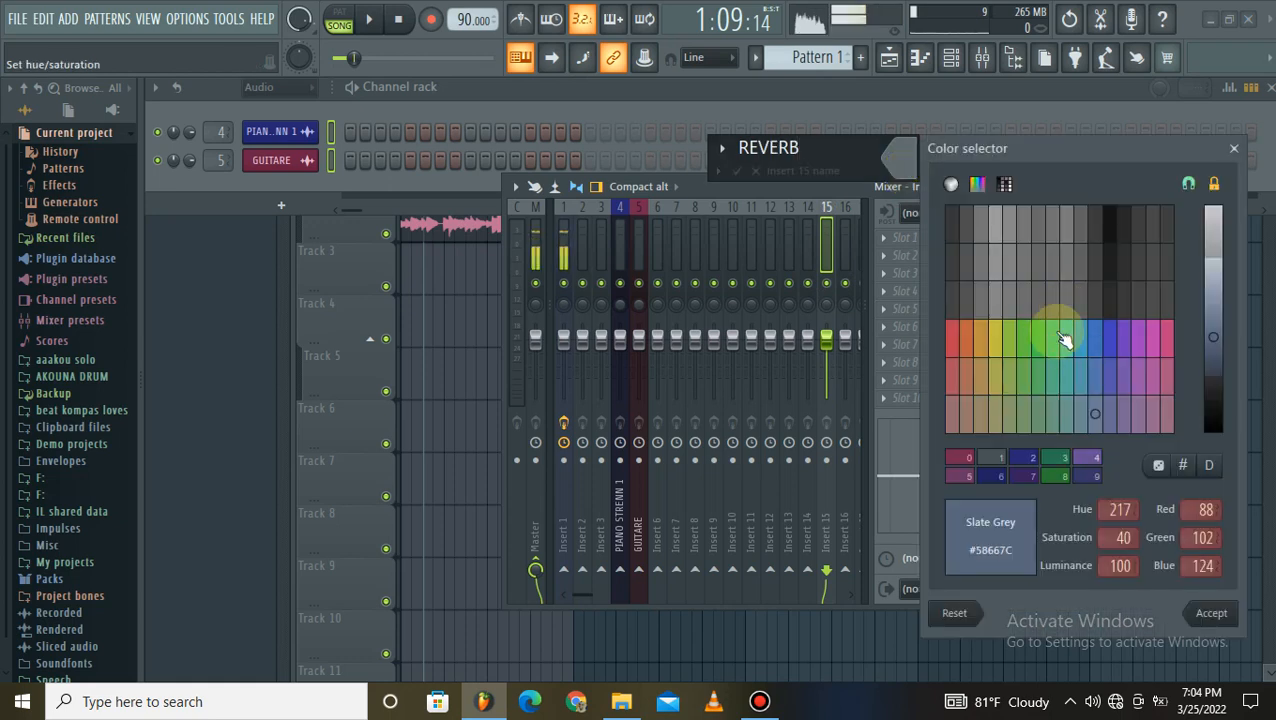
pyautogui.press('Return')
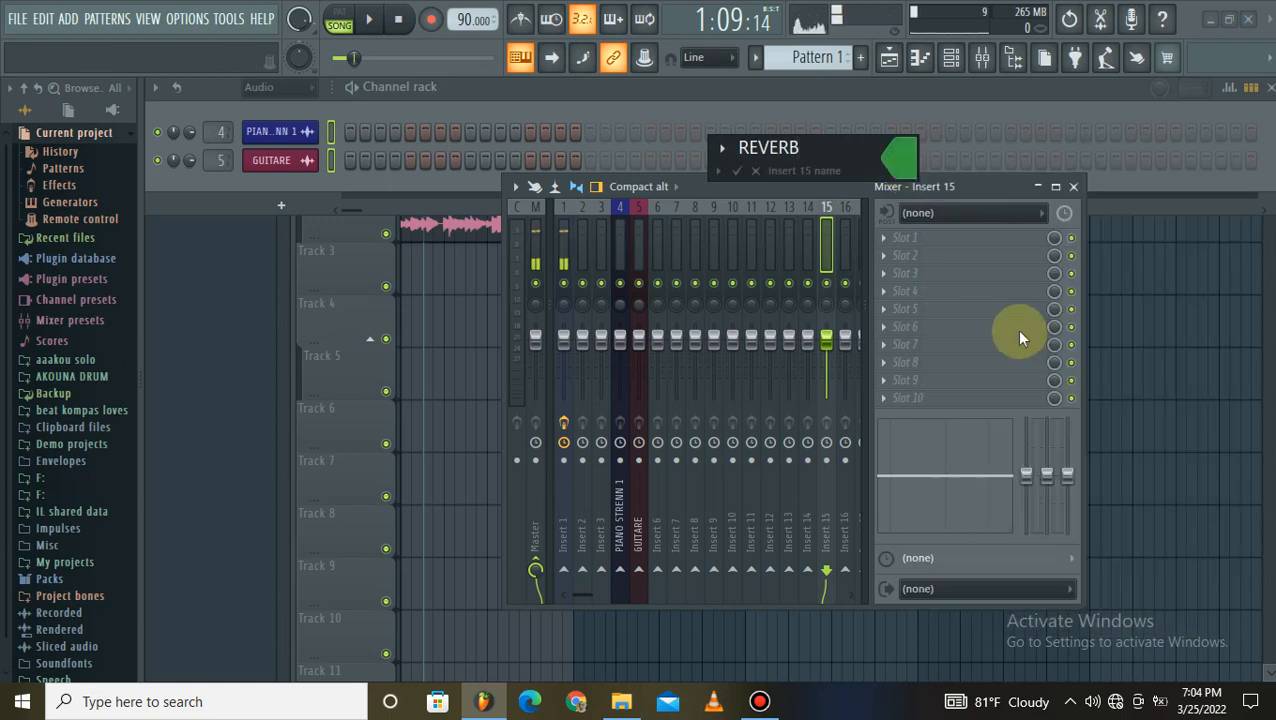
pyautogui.press('Return')
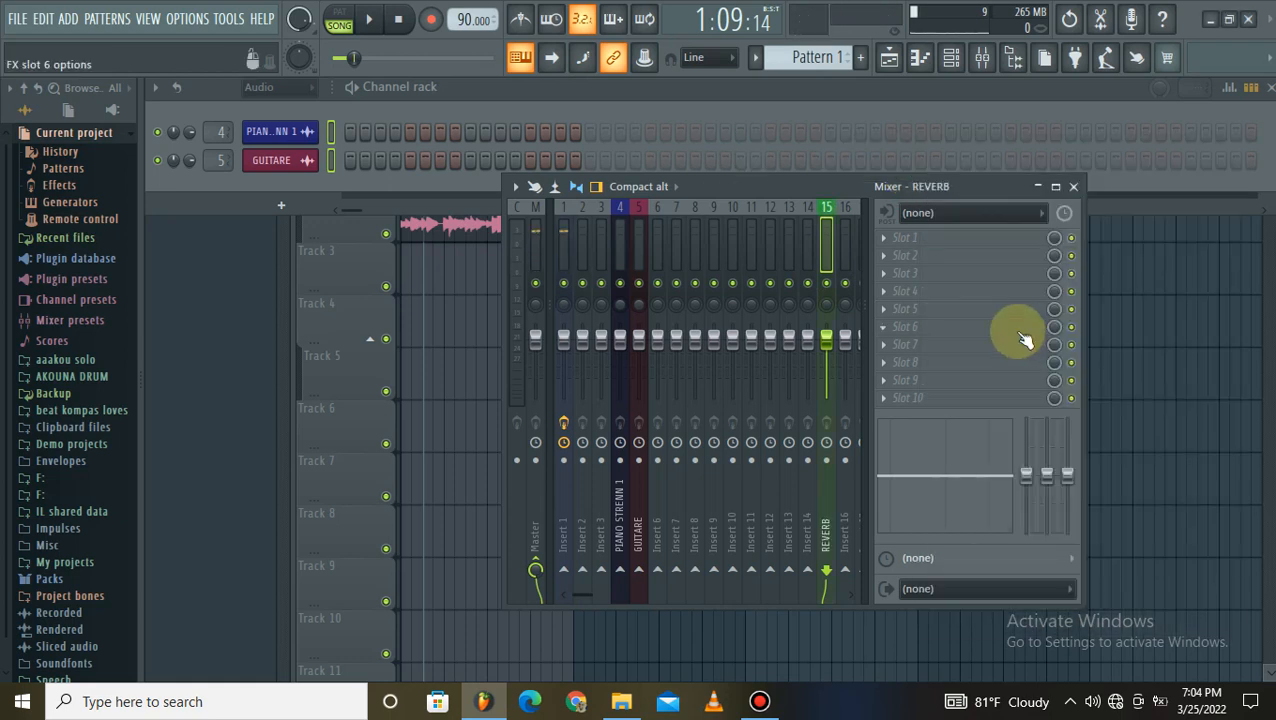
# - Route the PIANO STRENN 1 and GUITARE mixer tracks to the REVERB track
pyautogui.click(627, 248)
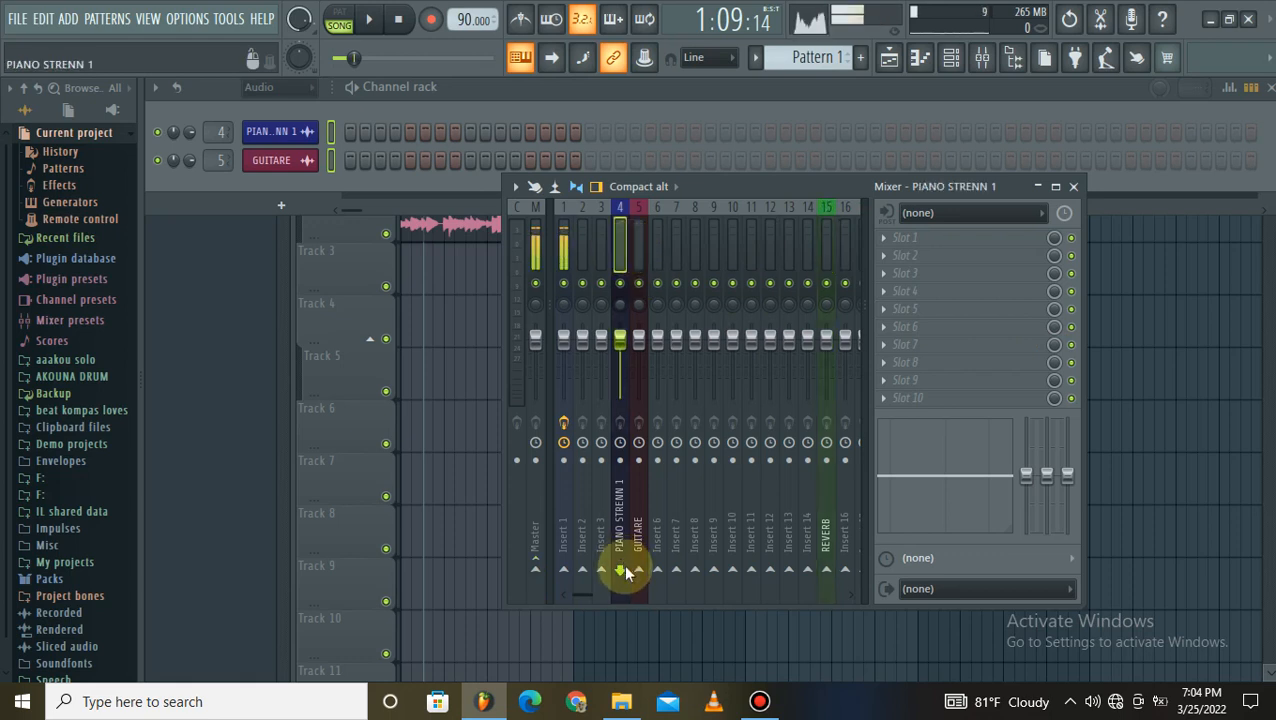
pyautogui.click(830, 571)
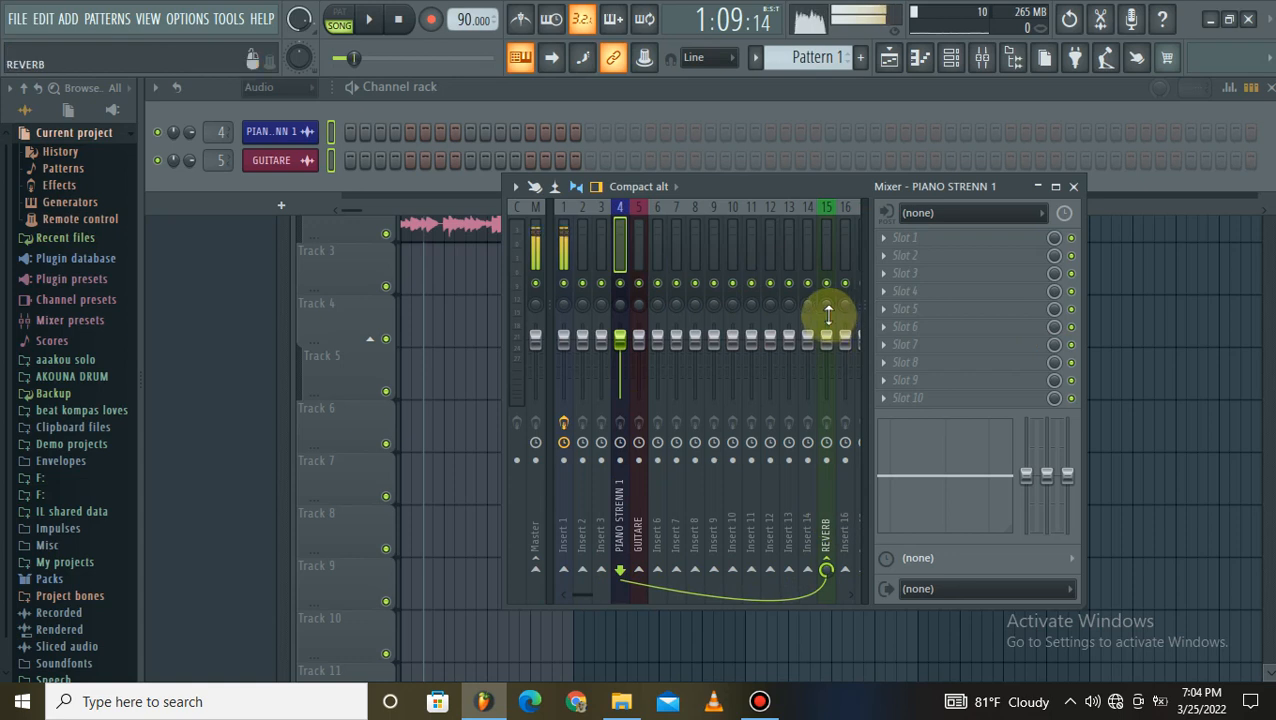
pyautogui.click(635, 259)
pyautogui.click(826, 570)
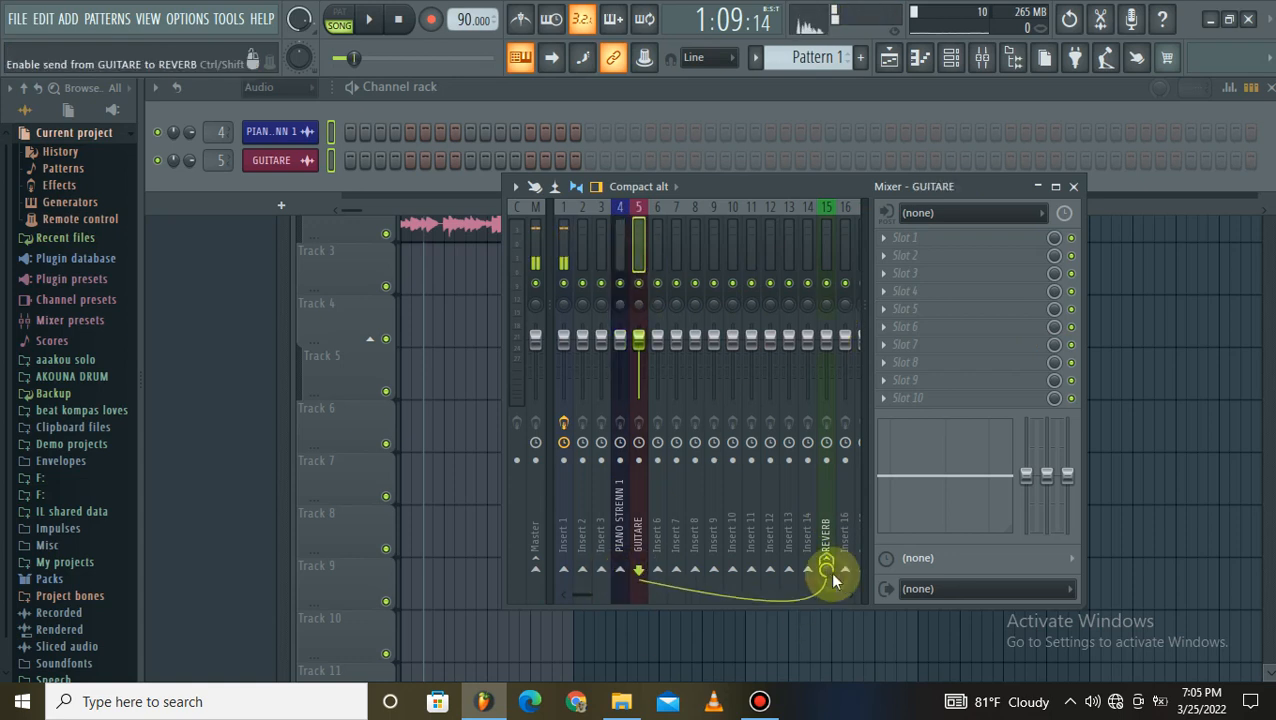
pyautogui.scroll(-2, 712, 272)
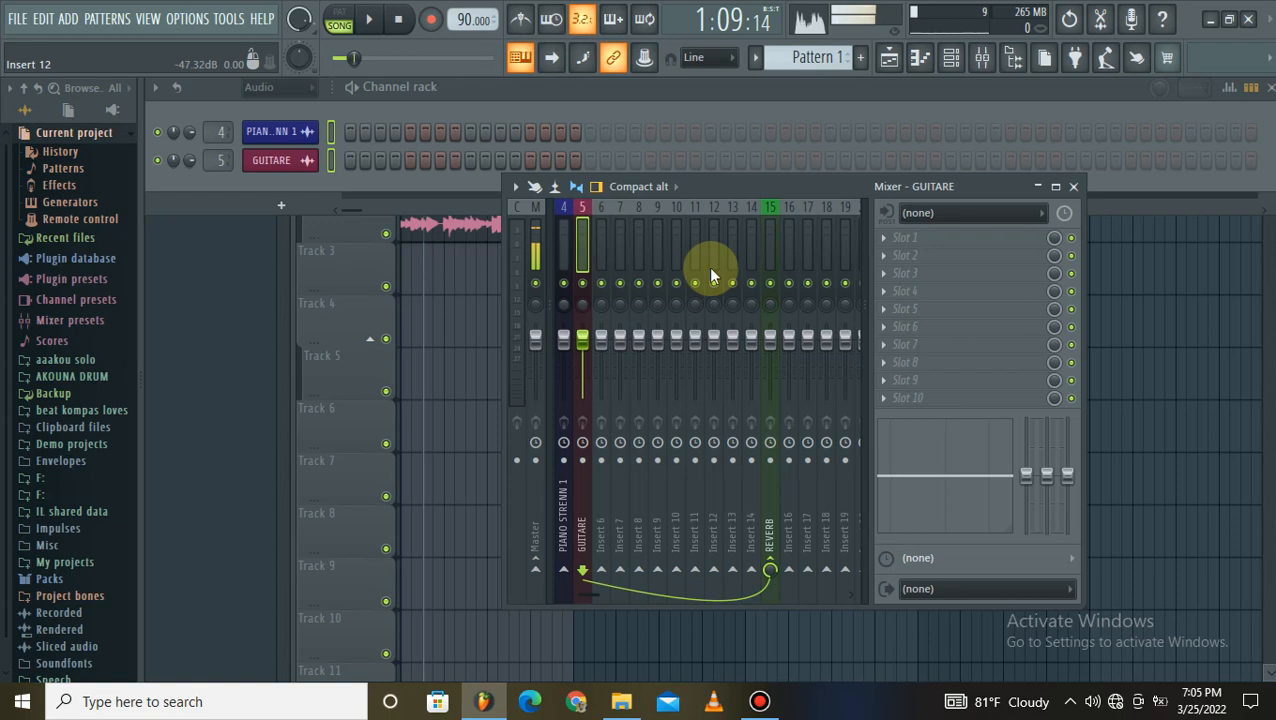
pyautogui.click(760, 700)
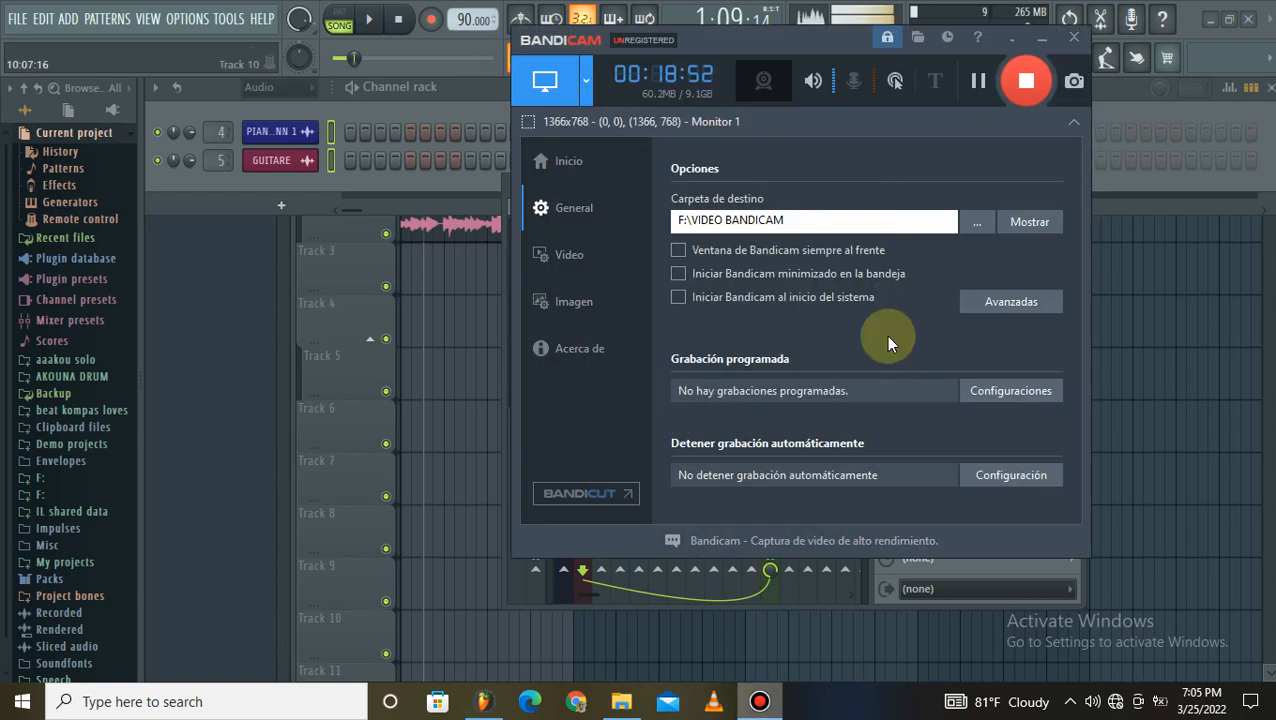
pyautogui.click(1042, 37)
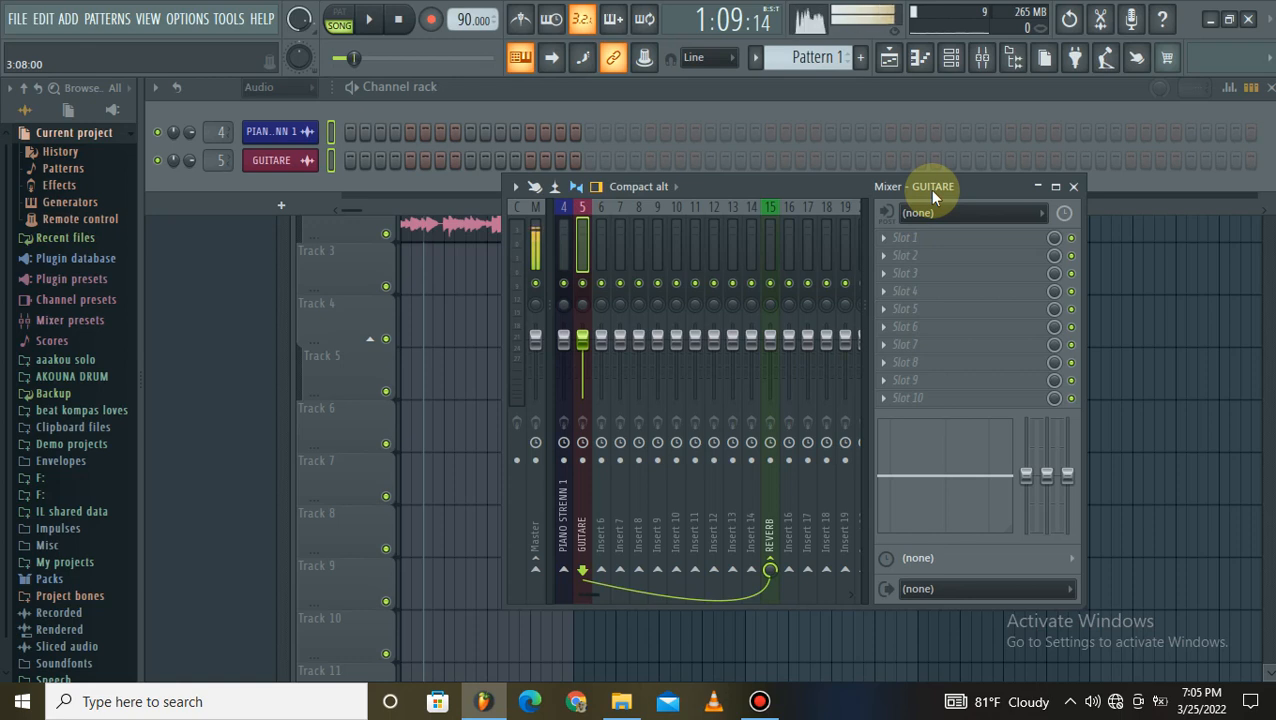
# - Load Fruity Reeverb 2 into the first effect slot of the REVERB mixer track and move its window clear of the tracks
pyautogui.click(766, 246)
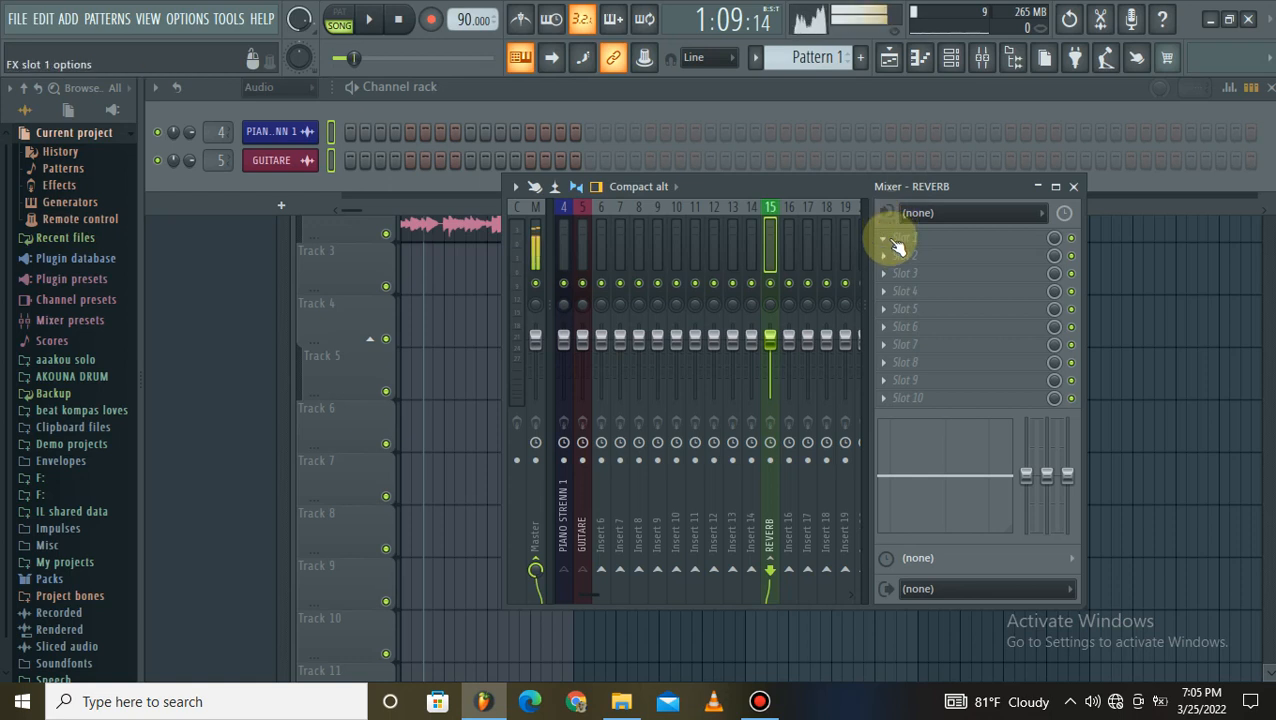
pyautogui.click(890, 239)
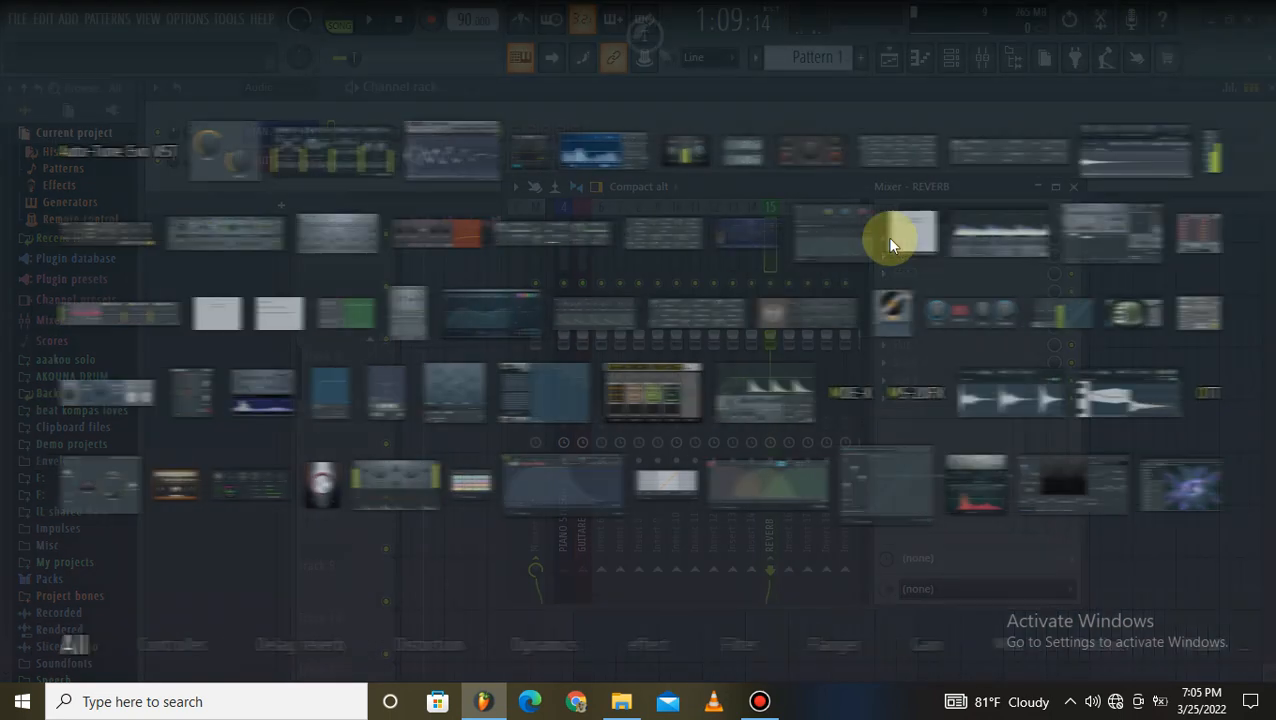
pyautogui.click(834, 300)
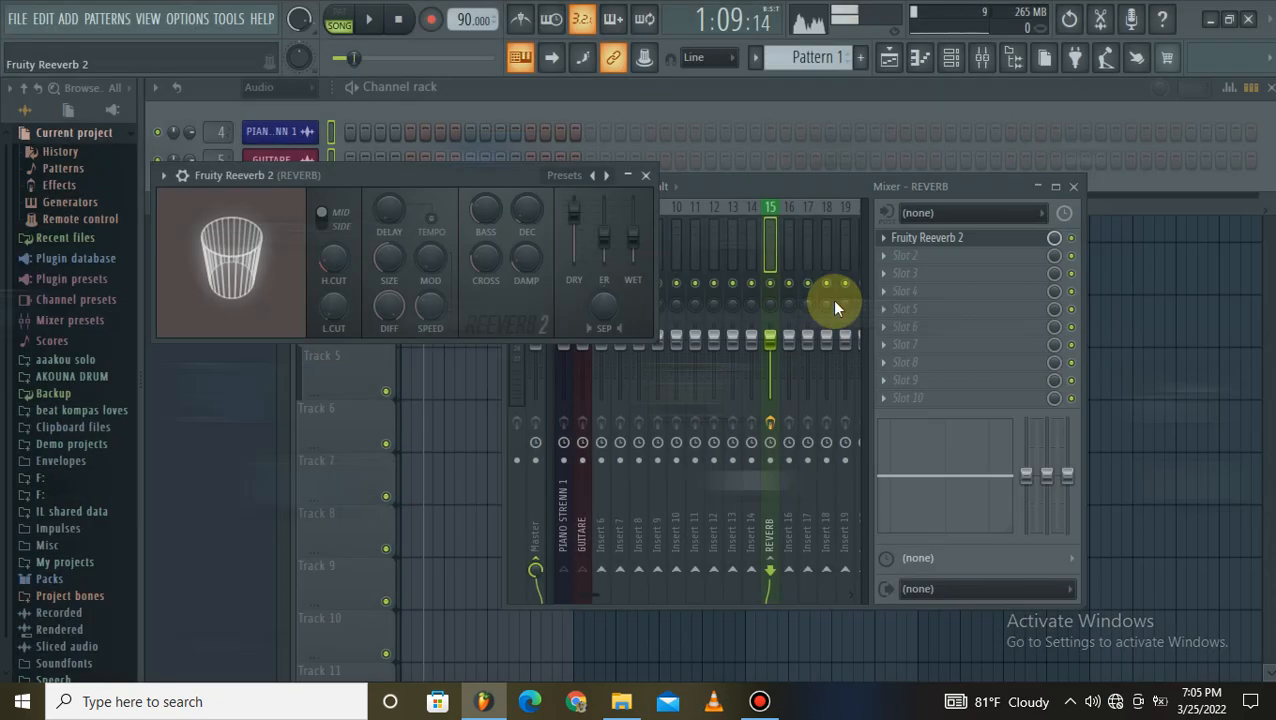
pyautogui.moveTo(523, 176); pyautogui.dragTo(1047, 140)
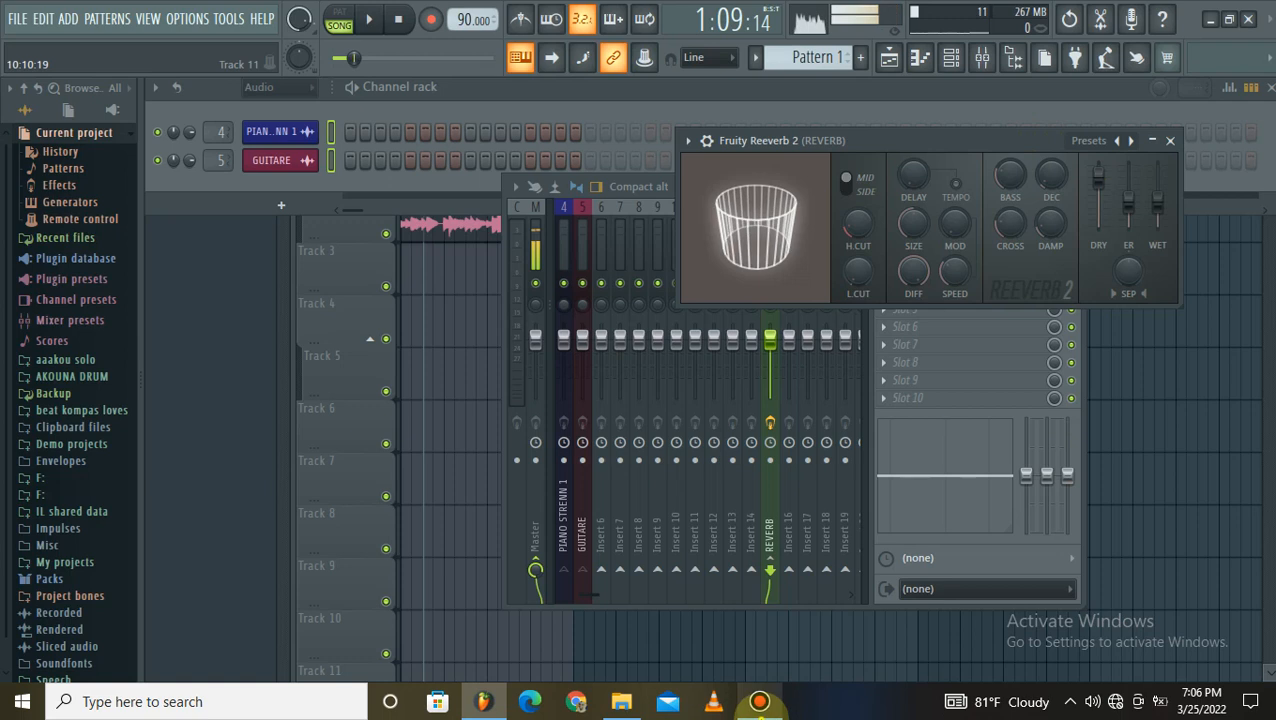
pyautogui.click(759, 701)
pyautogui.click(1041, 43)
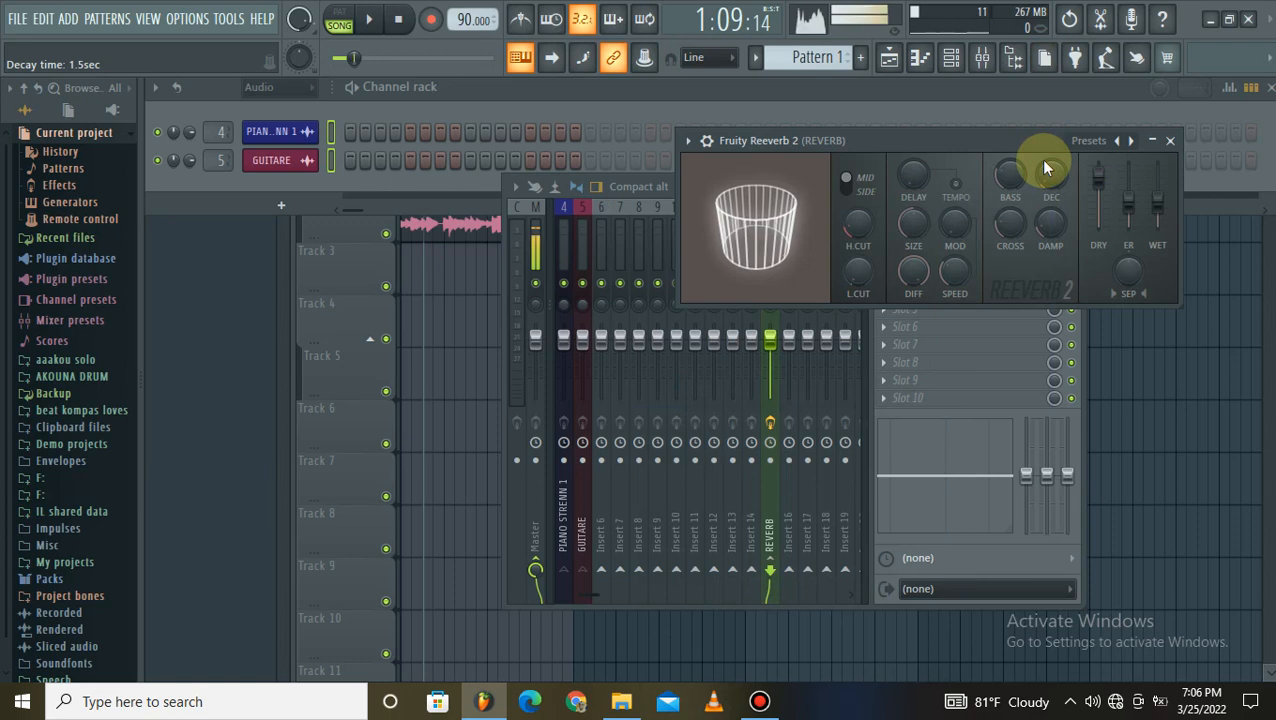
pyautogui.moveTo(953, 139); pyautogui.dragTo(1020, 90)
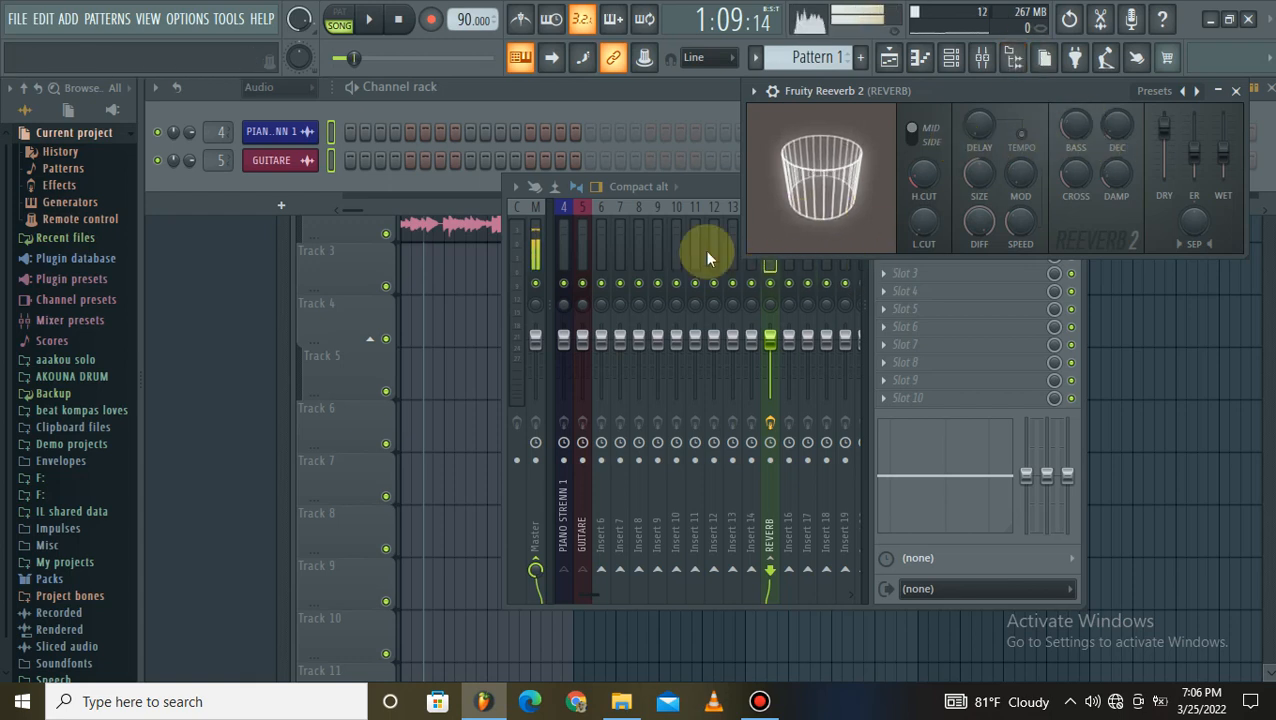
# - Mute the PIANO STRENN 1 mixer track and adjust the Bass knob of Fruity Reeverb 2 while the song plays
pyautogui.click(590, 285)
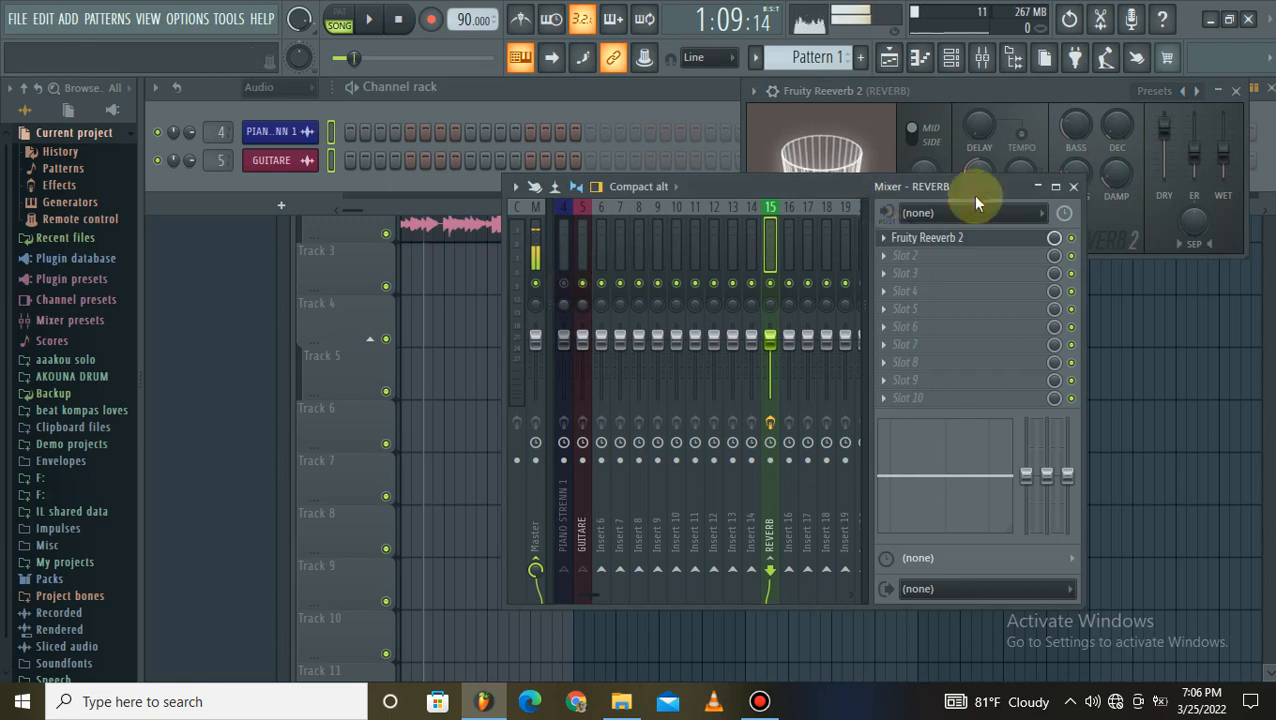
pyautogui.press('space')
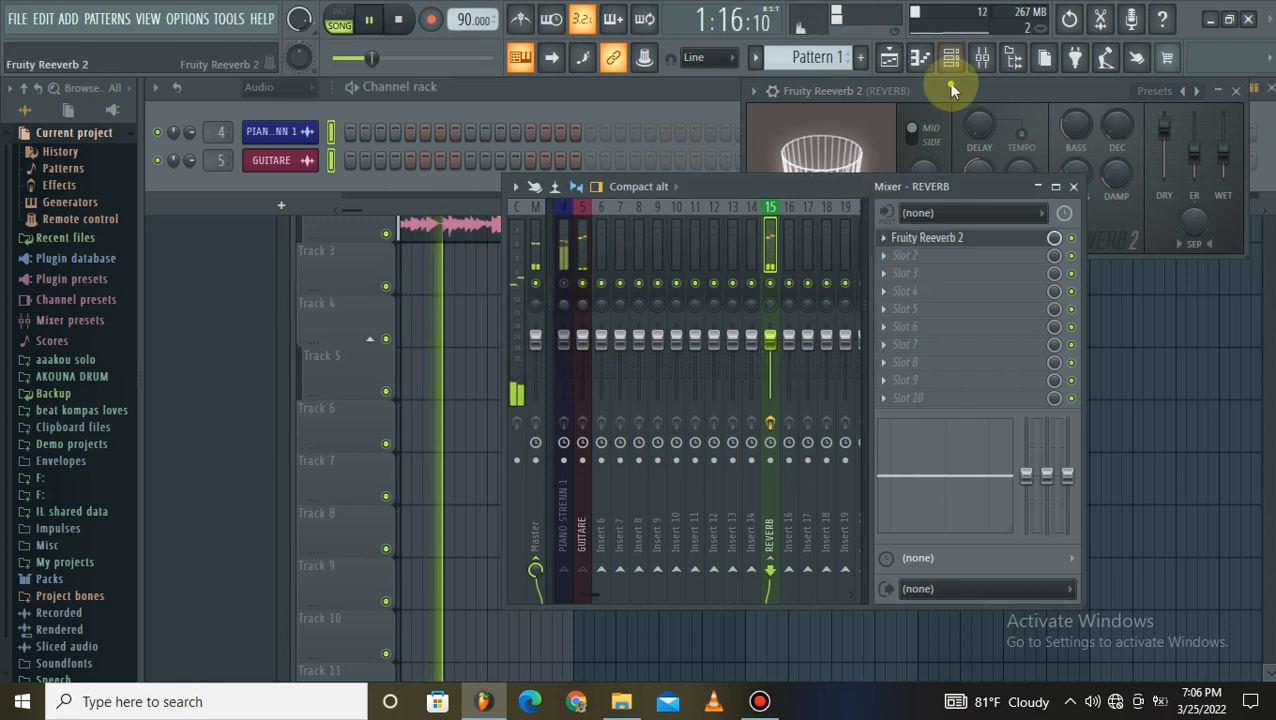
pyautogui.moveTo(960, 85); pyautogui.dragTo(834, 85)
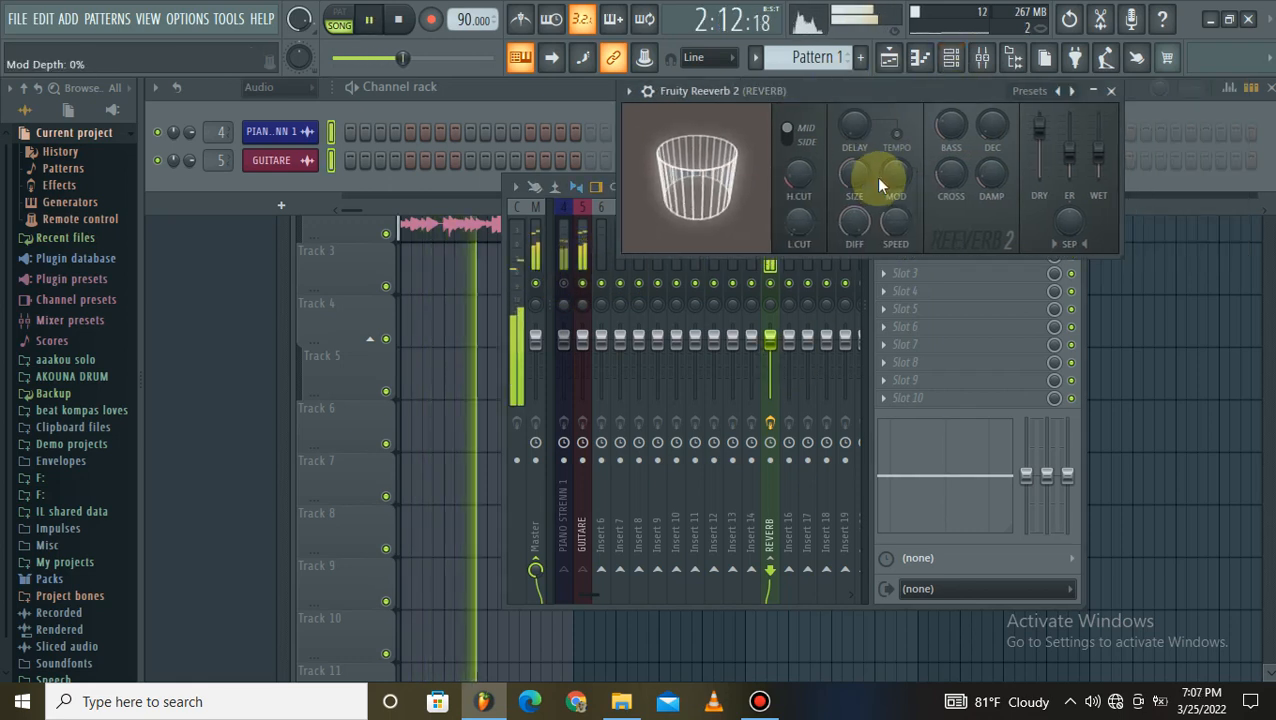
pyautogui.moveTo(949, 123); pyautogui.dragTo(951, 112)
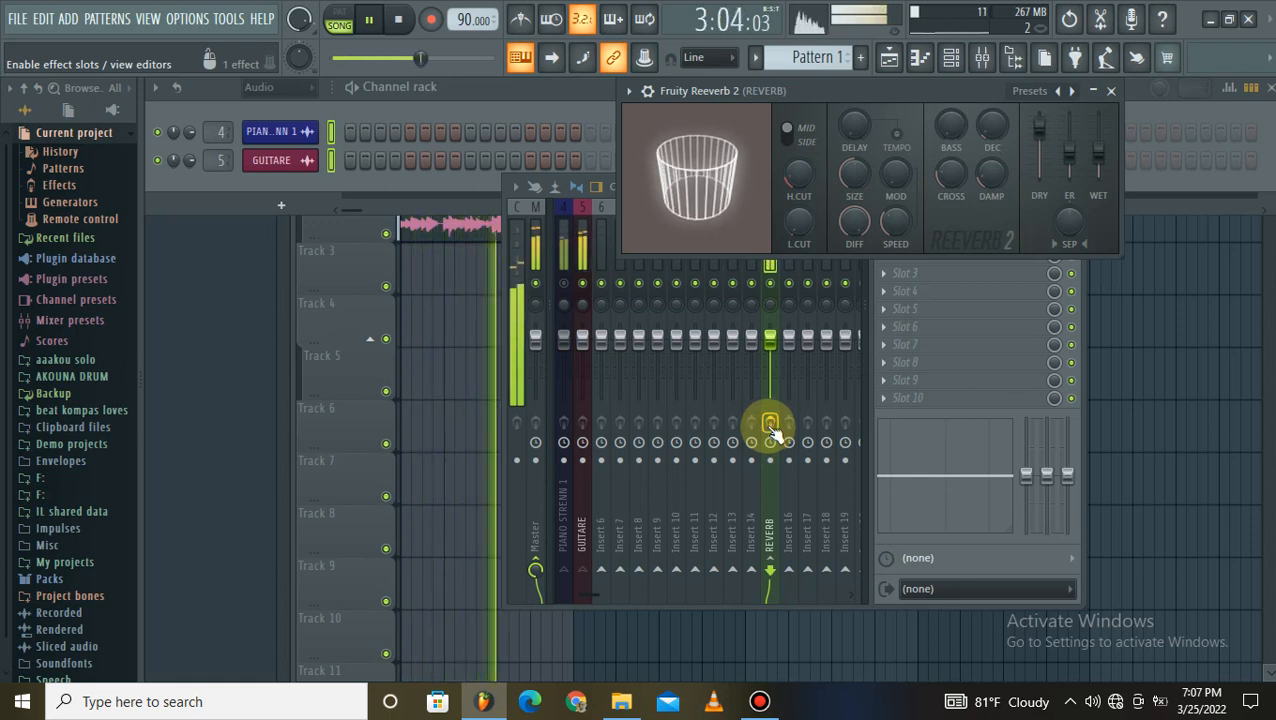
pyautogui.click(368, 19)
# - Lower the PIANO STRENN 1 mixer track volume to about 54% and unmute the track
pyautogui.click(558, 272)
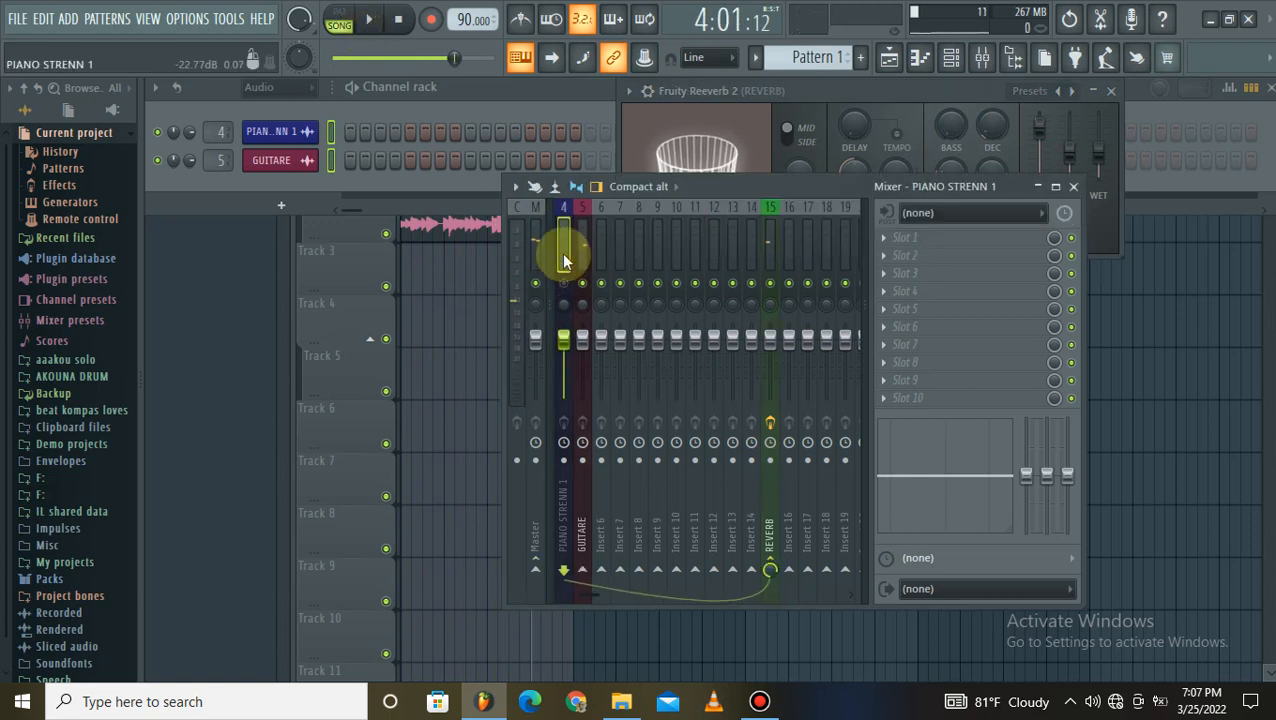
pyautogui.moveTo(563, 339); pyautogui.dragTo(563, 363)
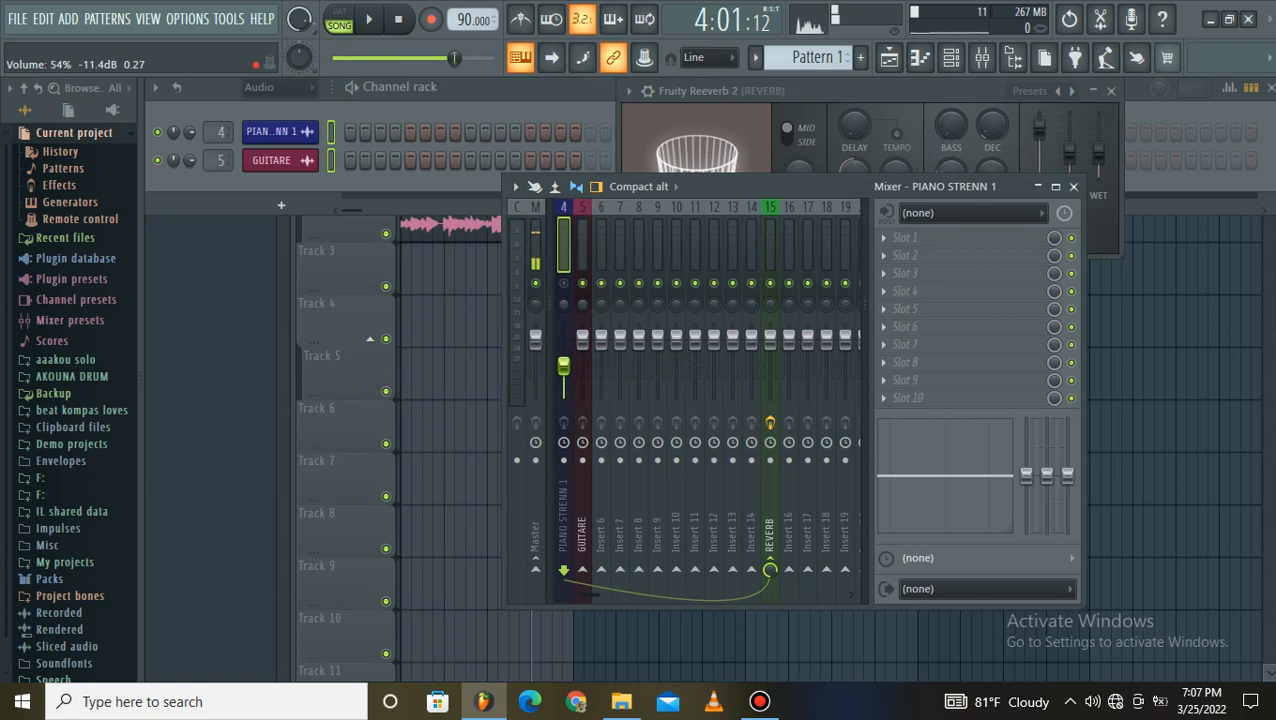
pyautogui.rightClick(566, 286)
pyautogui.rightClick(566, 286)
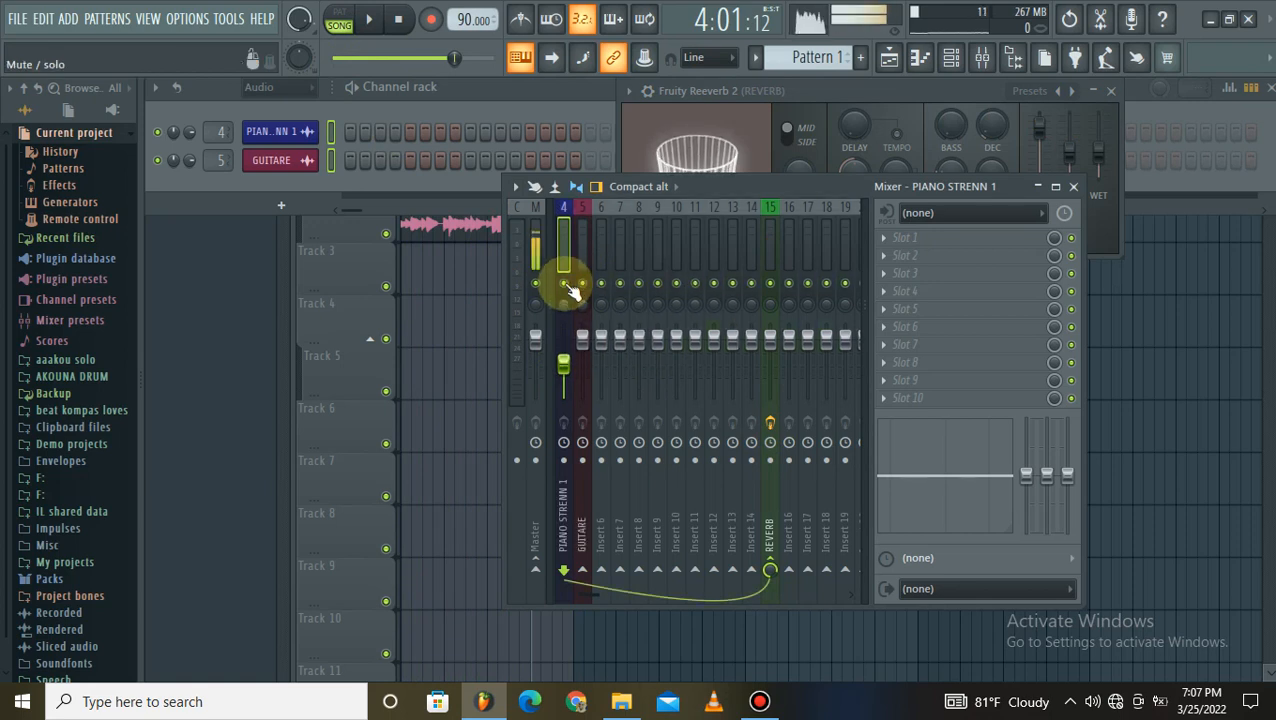
# - Mute the GUITARE mixer track, play the song briefly, and select the REVERB track
pyautogui.scroll(3, 564, 250)
pyautogui.click(640, 285)
pyautogui.press('space')
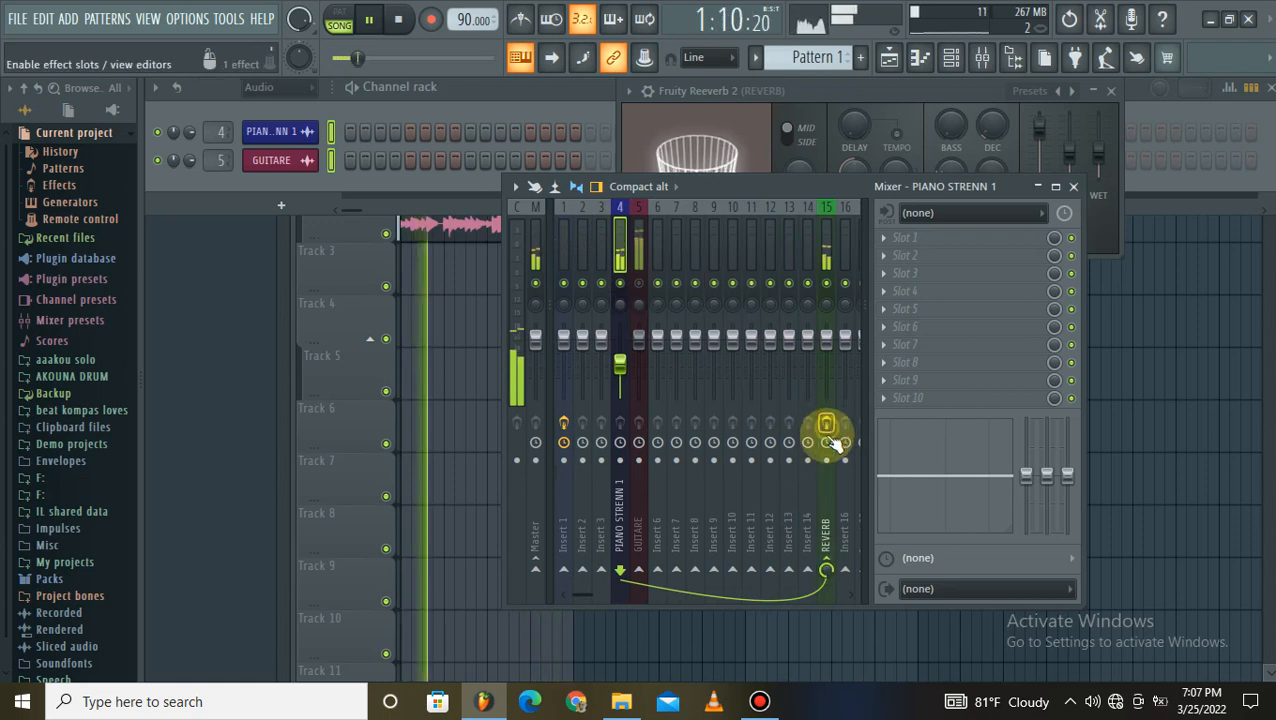
pyautogui.click(825, 262)
pyautogui.press('space')
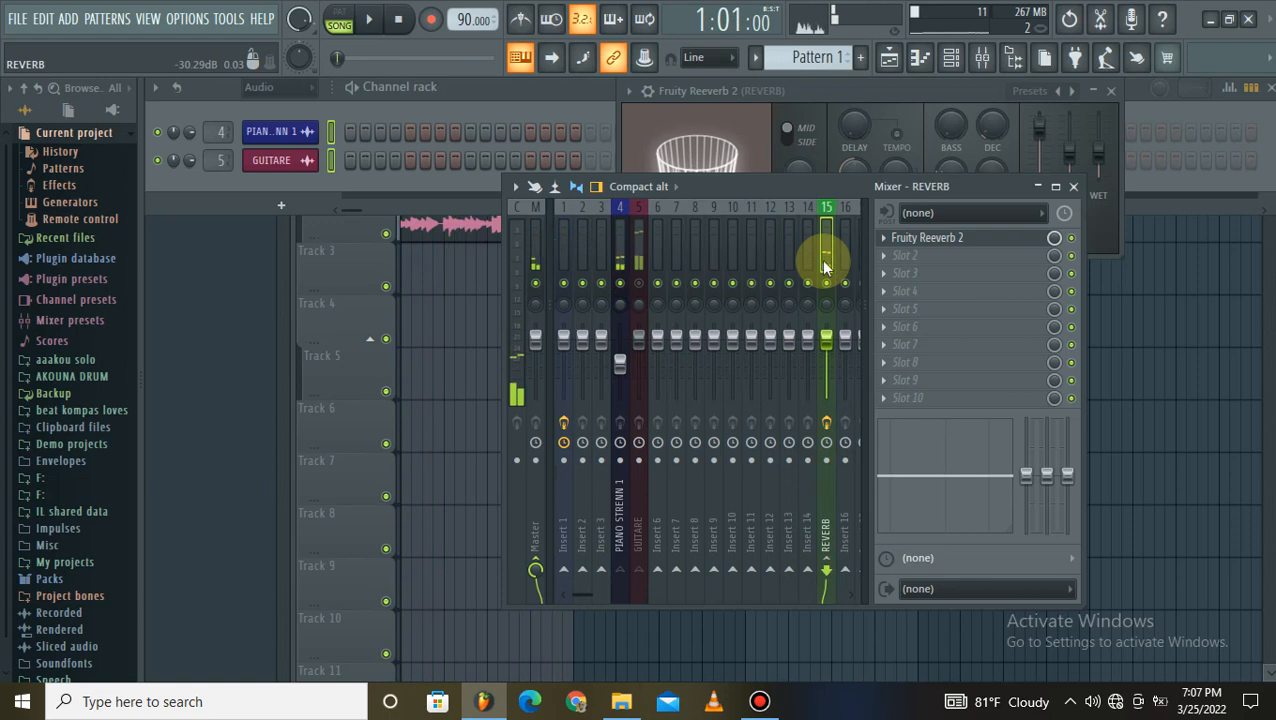
pyautogui.hscroll(2, 825, 250)
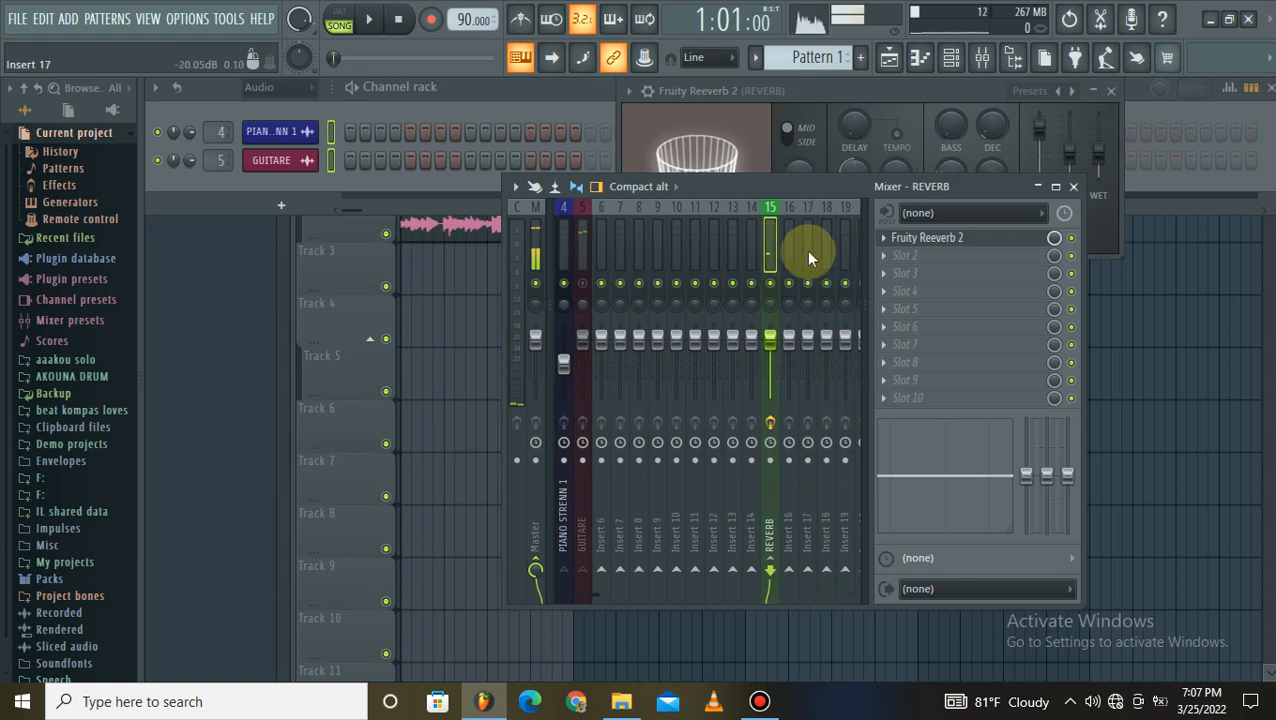
pyautogui.click(788, 257)
pyautogui.click(806, 250)
pyautogui.click(790, 255)
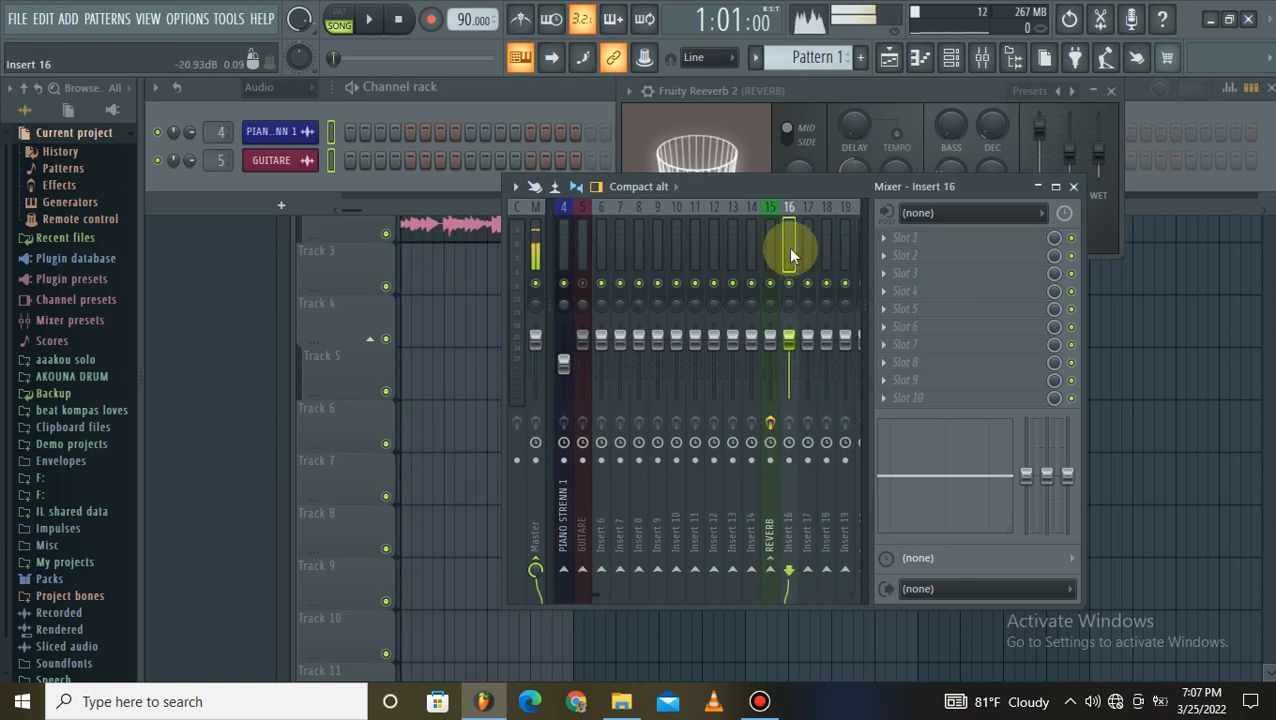
pyautogui.click(771, 248)
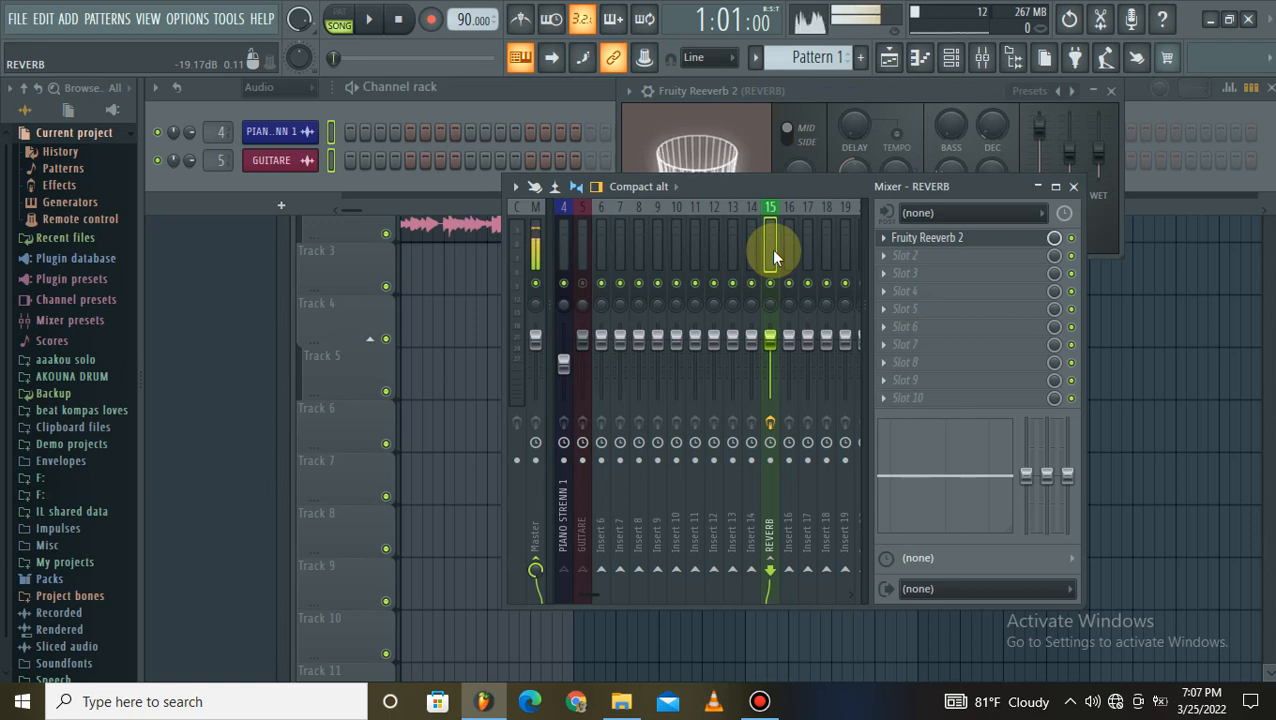
pyautogui.click(760, 701)
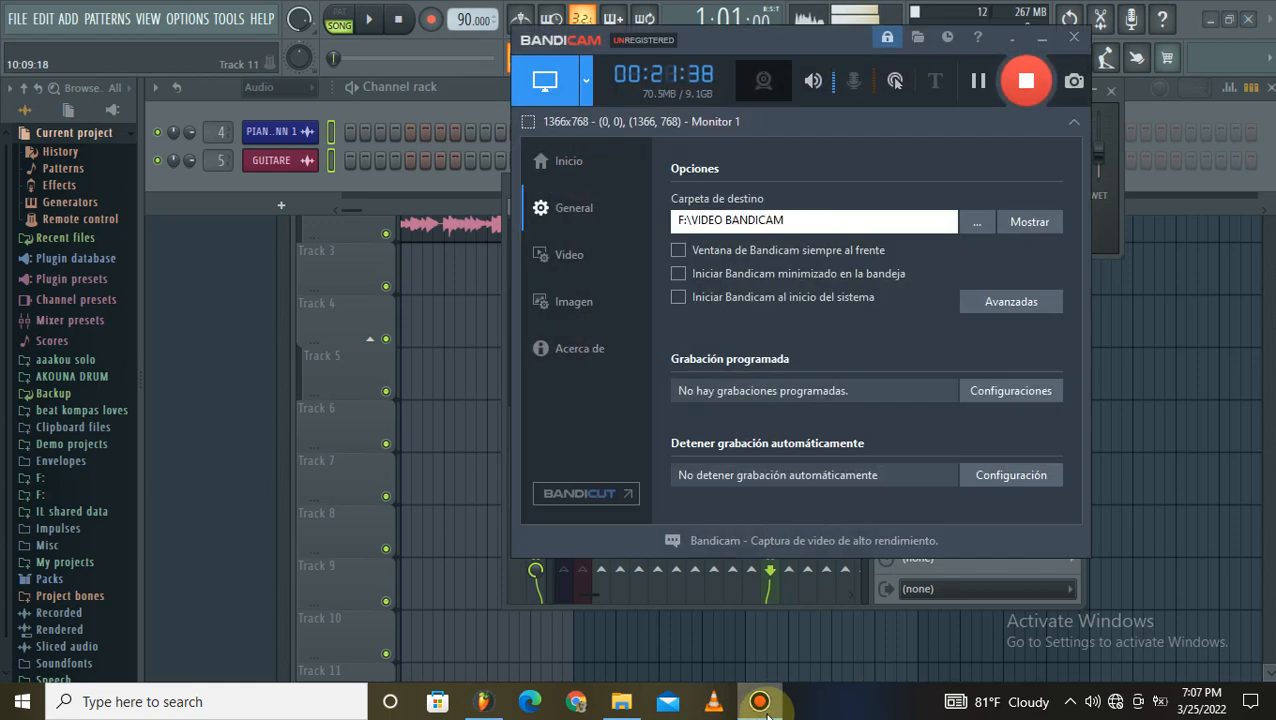
pyautogui.click(1043, 38)
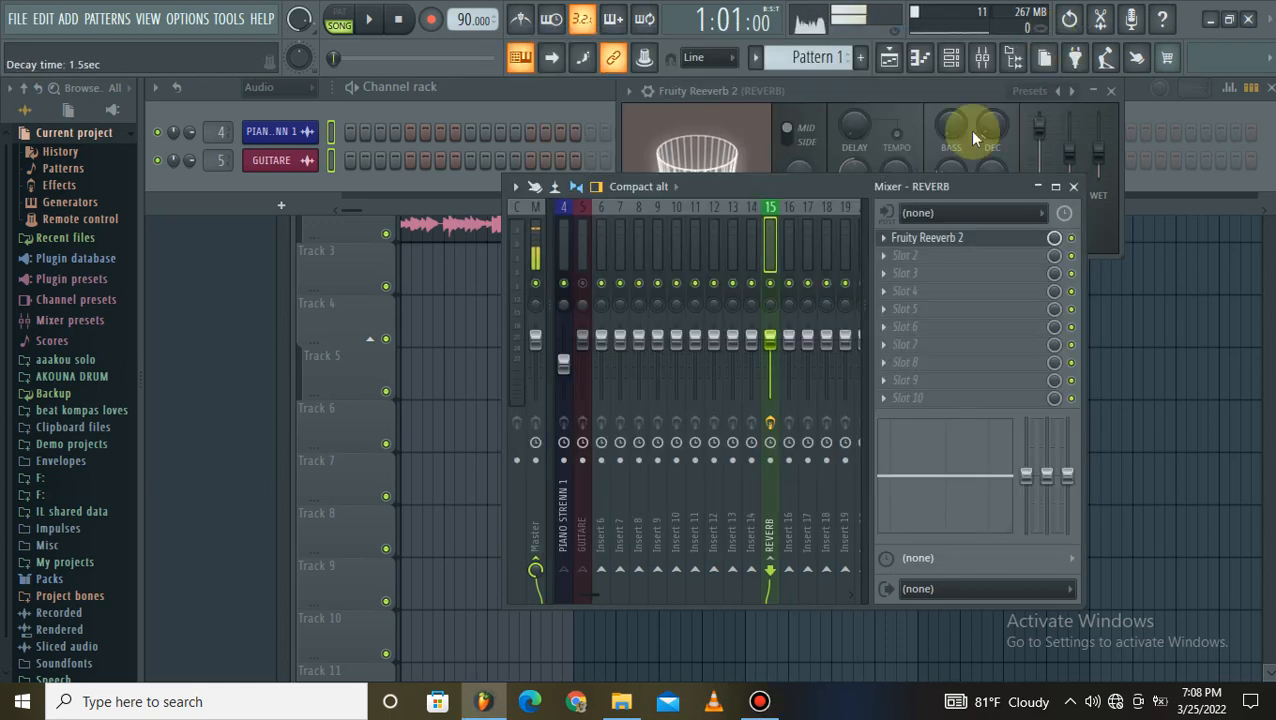
# - Close the Fruity Reeverb 2 window and load Fruity Delay 2 into the second effect slot of the REVERB track
pyautogui.click(859, 100)
pyautogui.moveTo(857, 98); pyautogui.dragTo(431, 214)
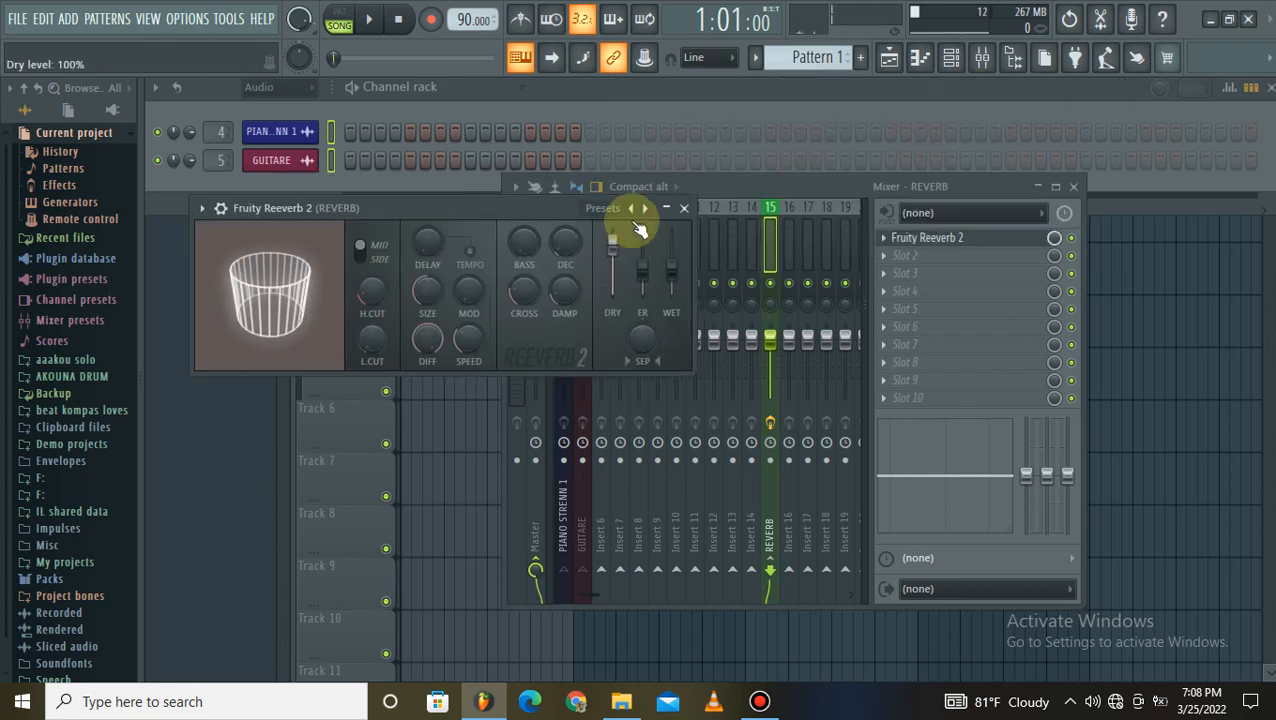
pyautogui.click(685, 208)
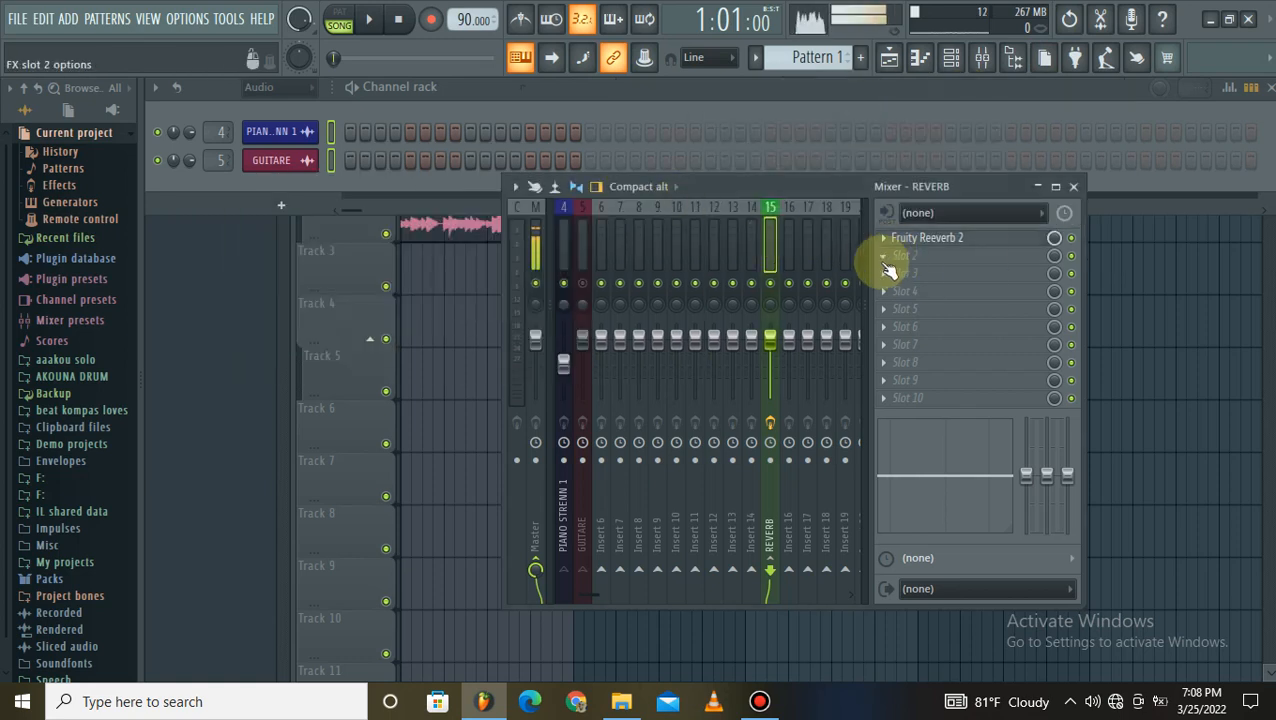
pyautogui.click(882, 256)
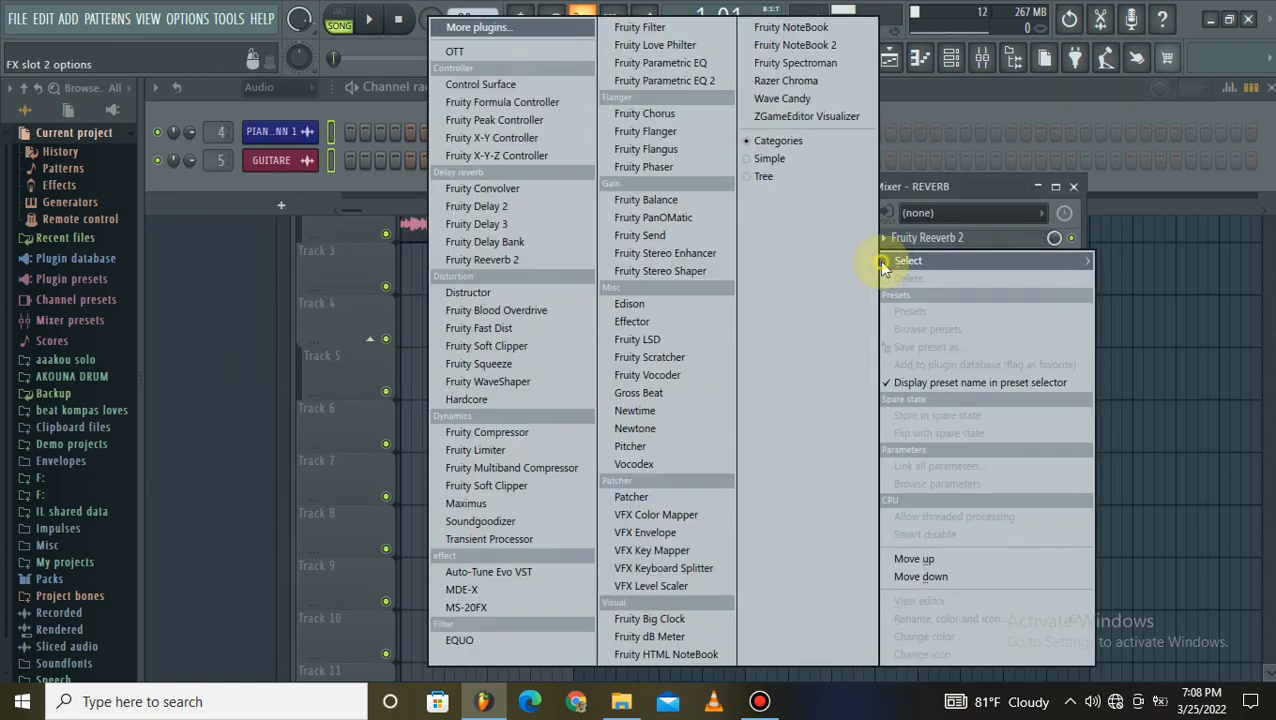
pyautogui.click(483, 206)
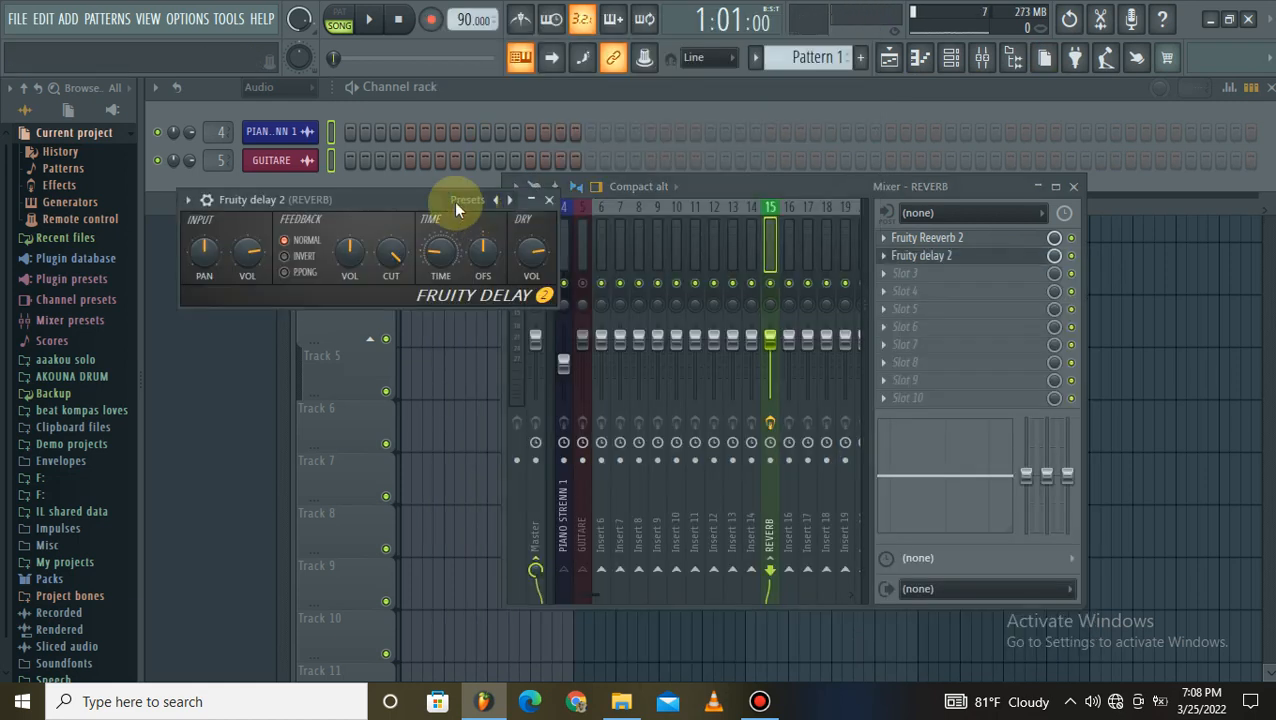
pyautogui.moveTo(431, 203); pyautogui.dragTo(904, 120)
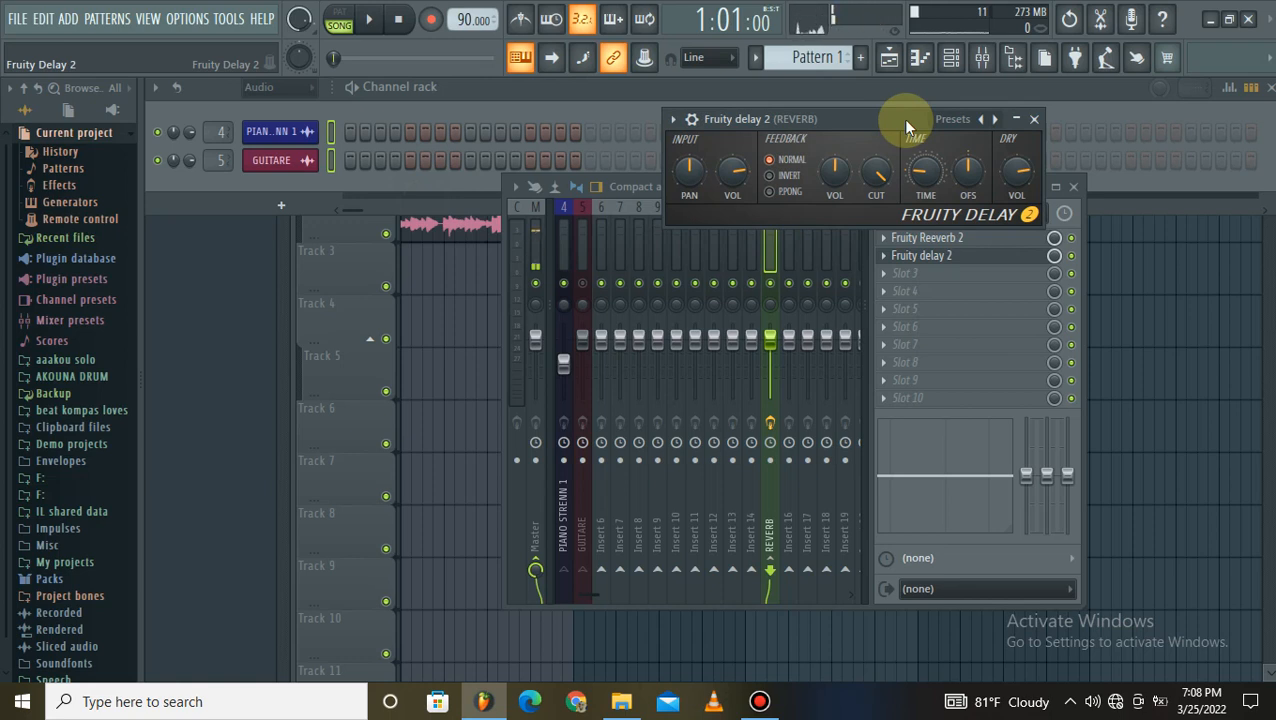
# - Set Fruity Delay 2 to ping-pong feedback, lower its dry volume, set its input panning to 2%, and close its window
pyautogui.click(774, 192)
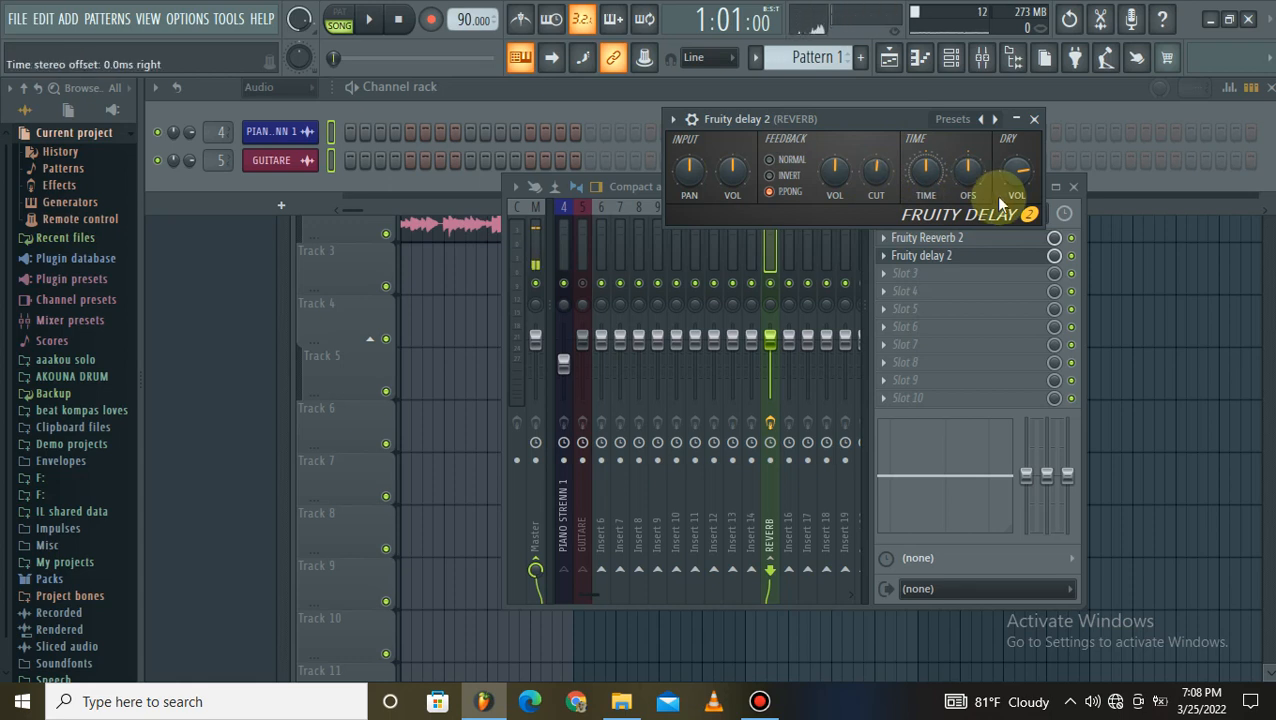
pyautogui.moveTo(1012, 173); pyautogui.dragTo(1012, 164)
pyautogui.moveTo(692, 174); pyautogui.dragTo(700, 173)
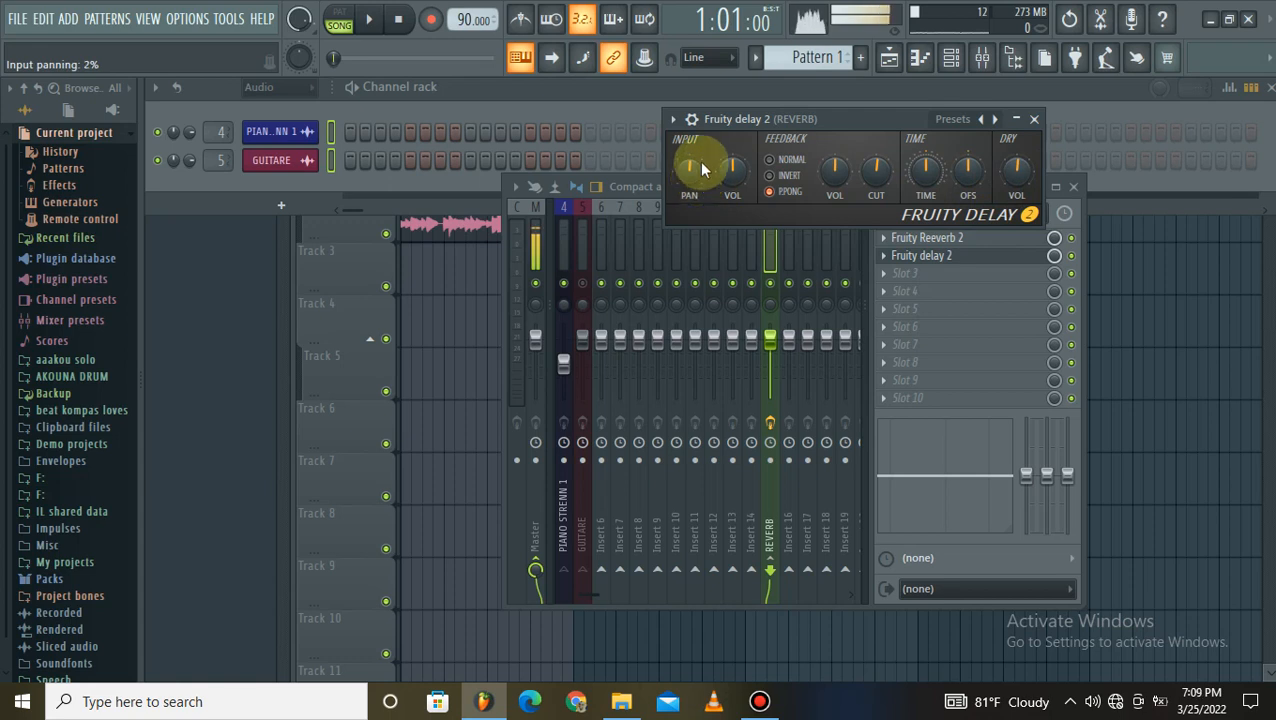
pyautogui.click(1034, 119)
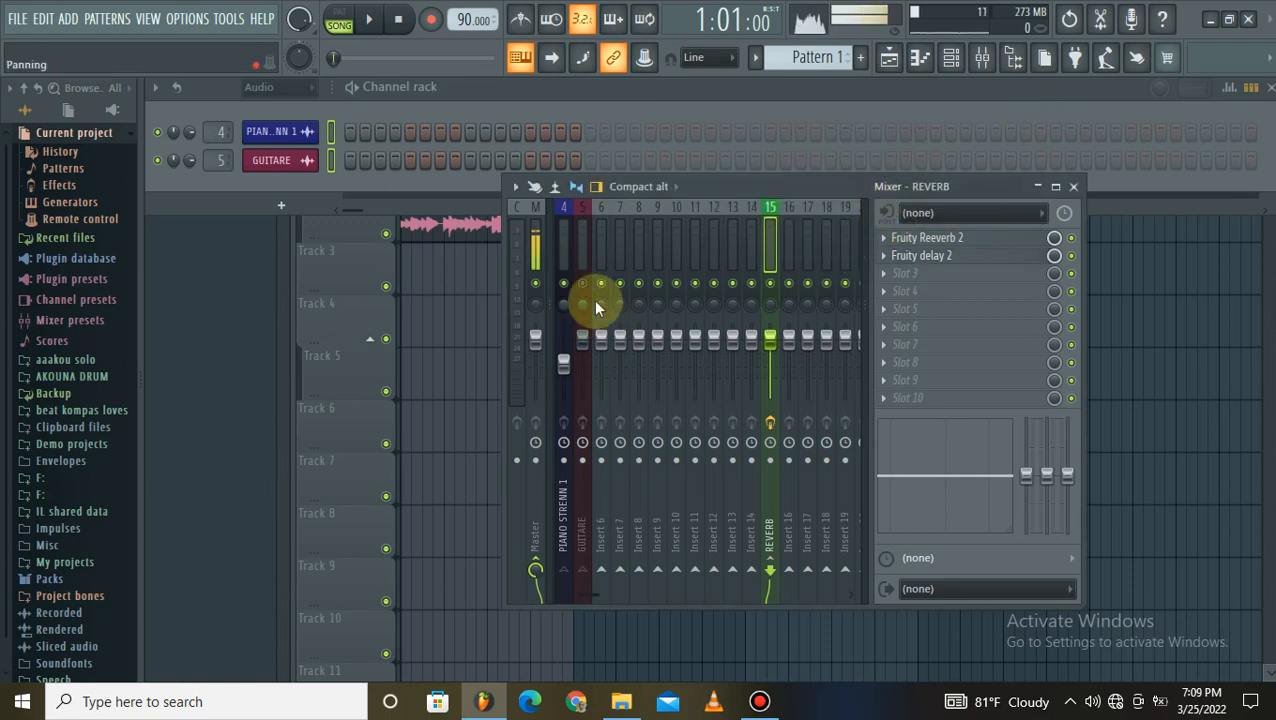
# - Play and pause the song several times to hear the reverb and delay tails on the piano
pyautogui.click(368, 22)
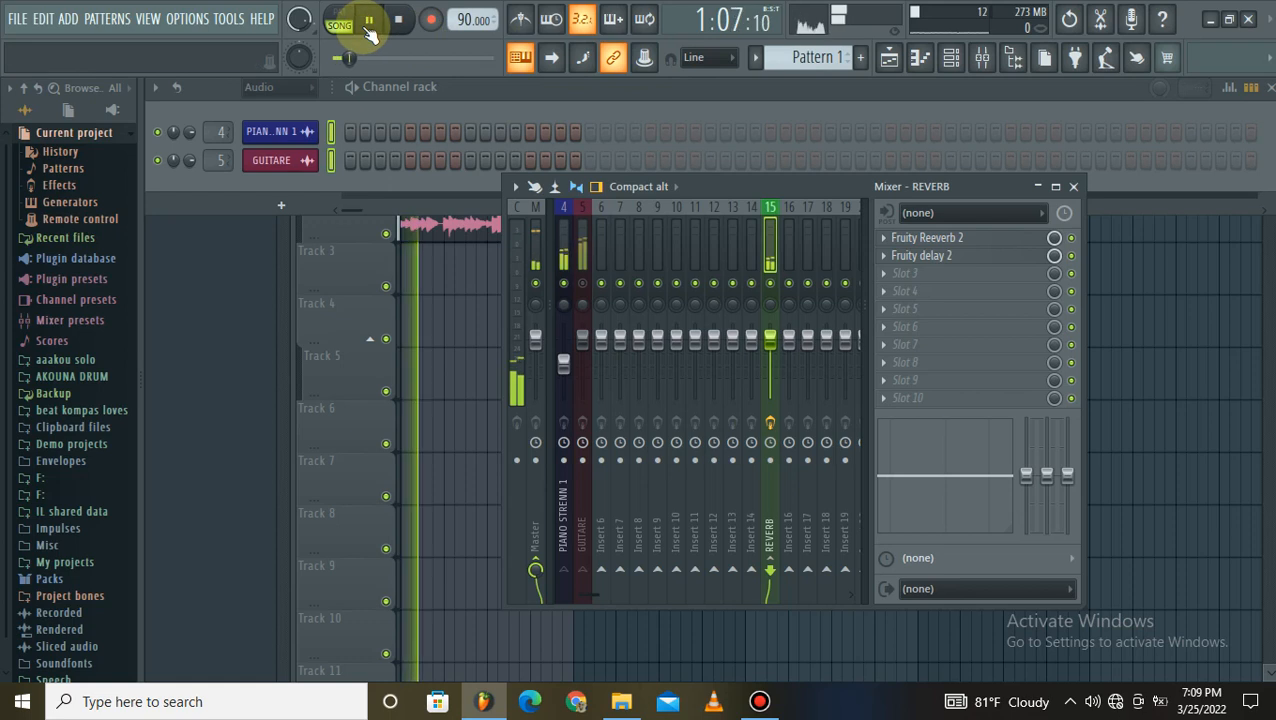
pyautogui.click(369, 22)
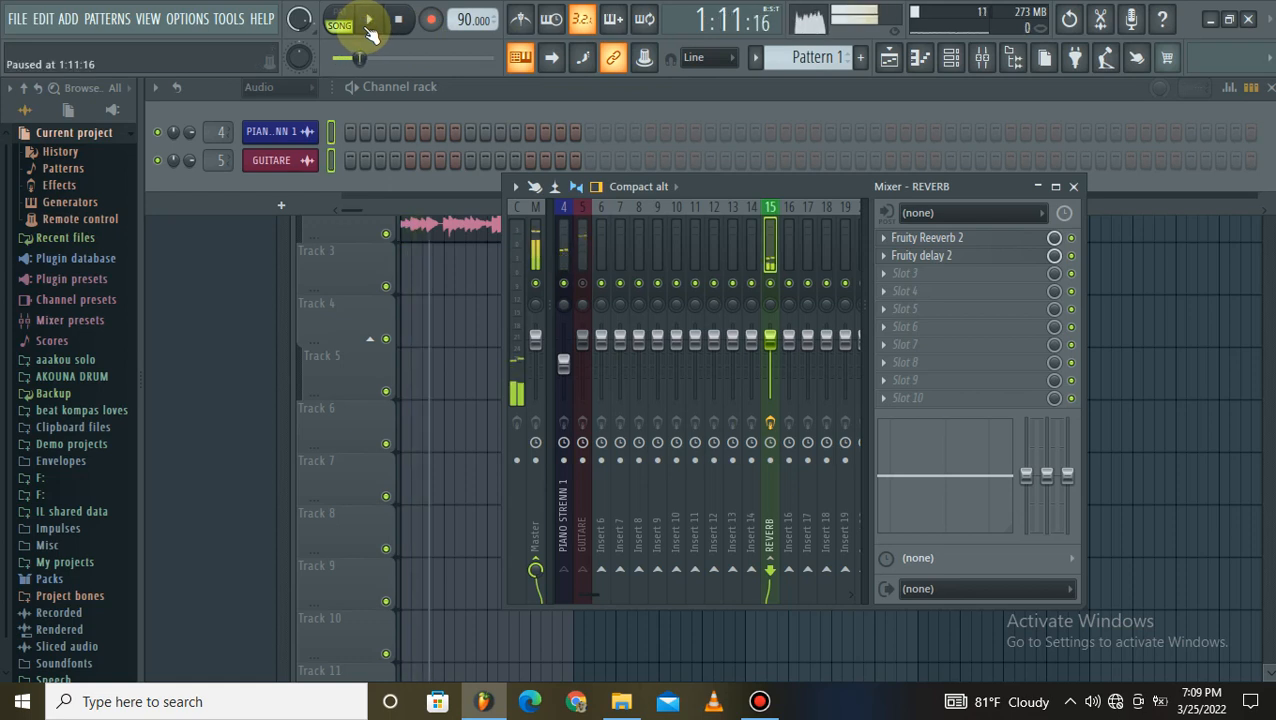
pyautogui.click(369, 24)
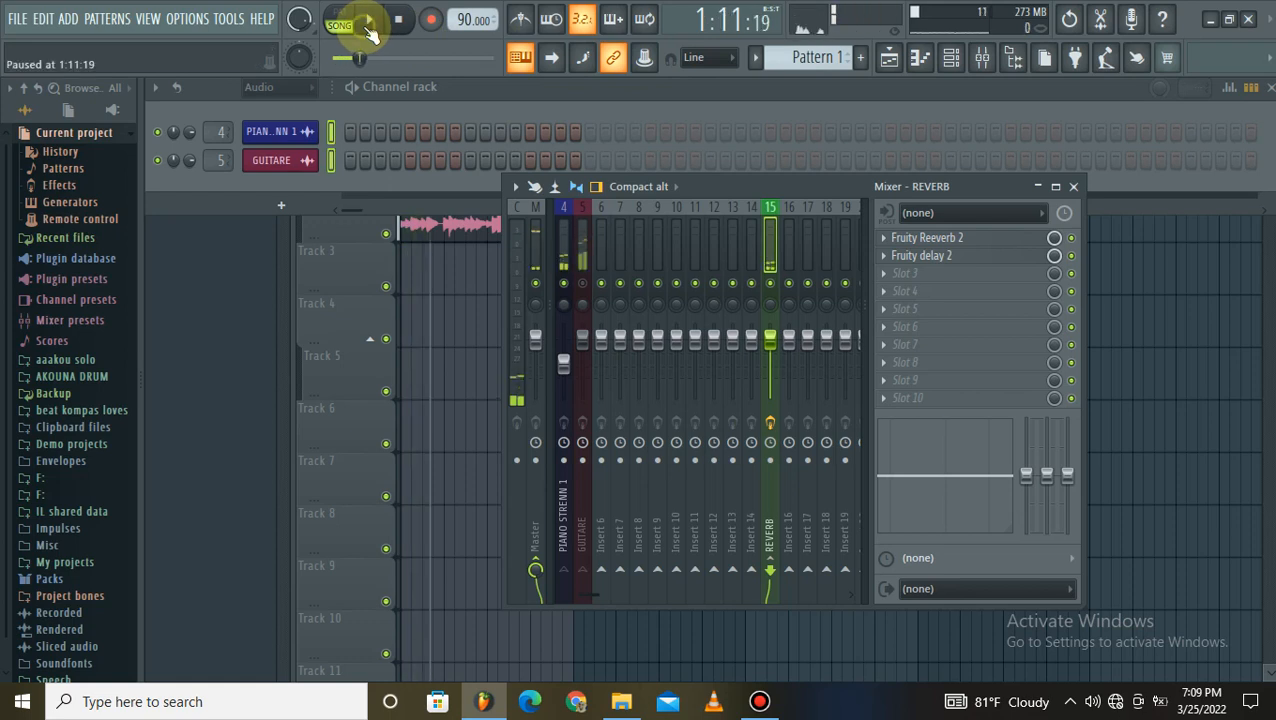
pyautogui.click(372, 26)
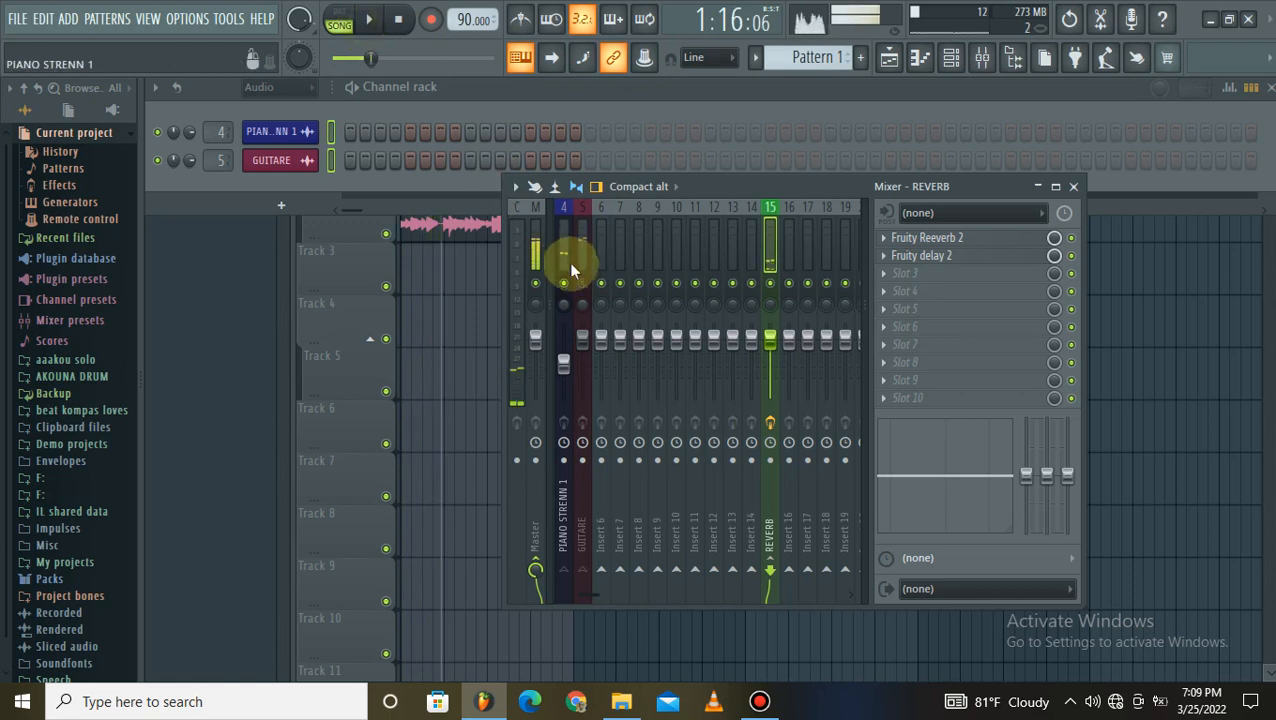
pyautogui.click(370, 22)
pyautogui.click(372, 24)
pyautogui.click(370, 22)
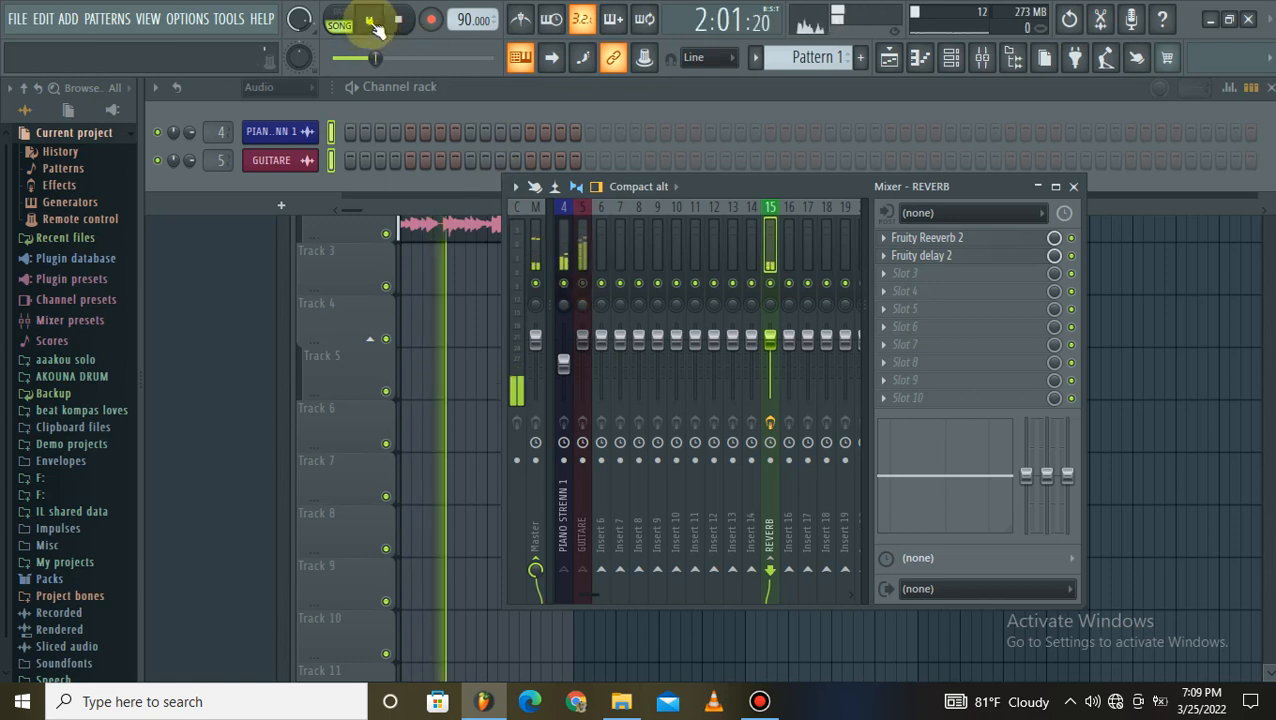
pyautogui.click(398, 19)
# - Mute PIANO STRENN 1, unmute GUITARE, play the song briefly, and select mixer track Insert 16
pyautogui.click(564, 287)
pyautogui.press('space')
pyautogui.press('space')
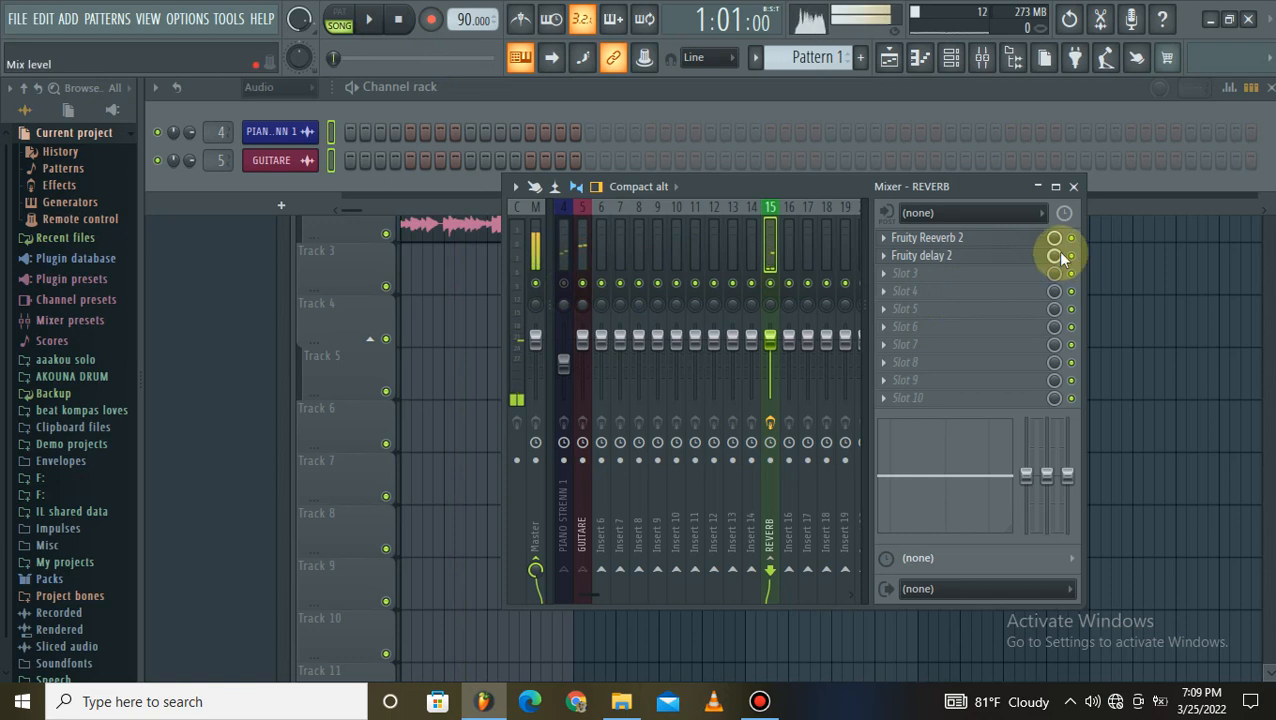
pyautogui.click(789, 250)
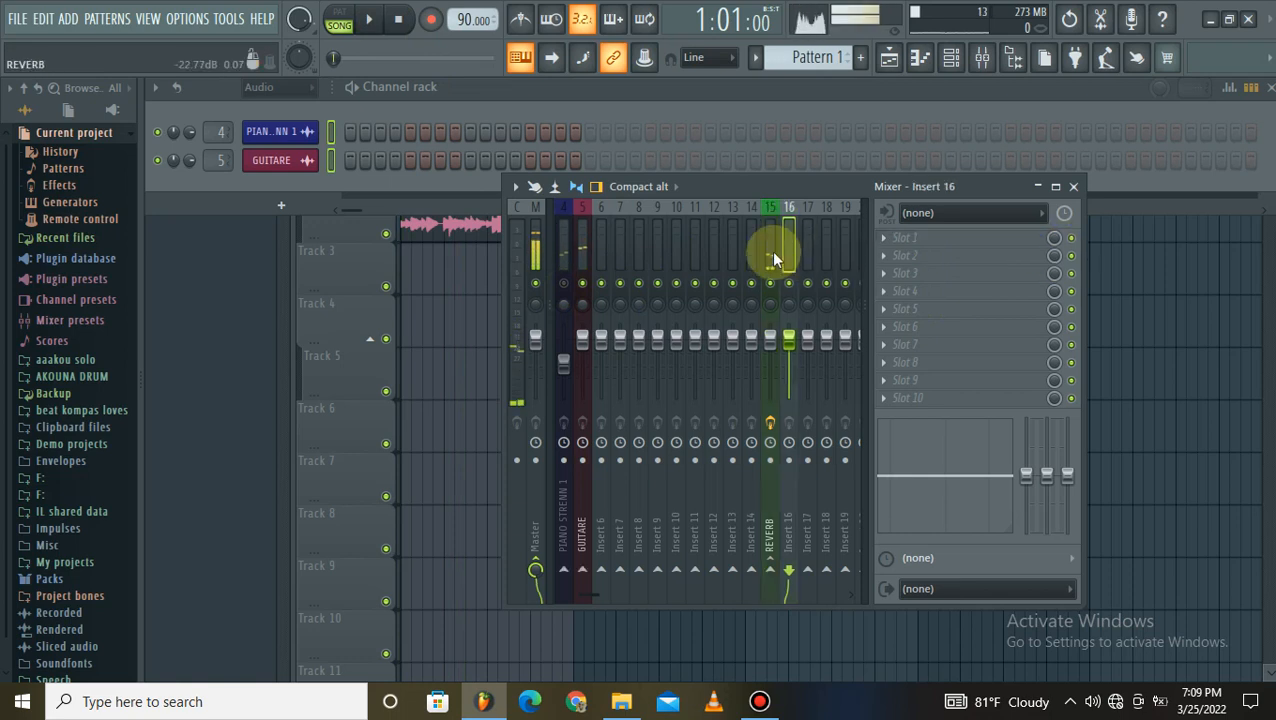
# - On the REVERB track, lower Fruity Delay 2's mix level to about 31% and rename the track REVERB ET DELAY
pyautogui.click(770, 248)
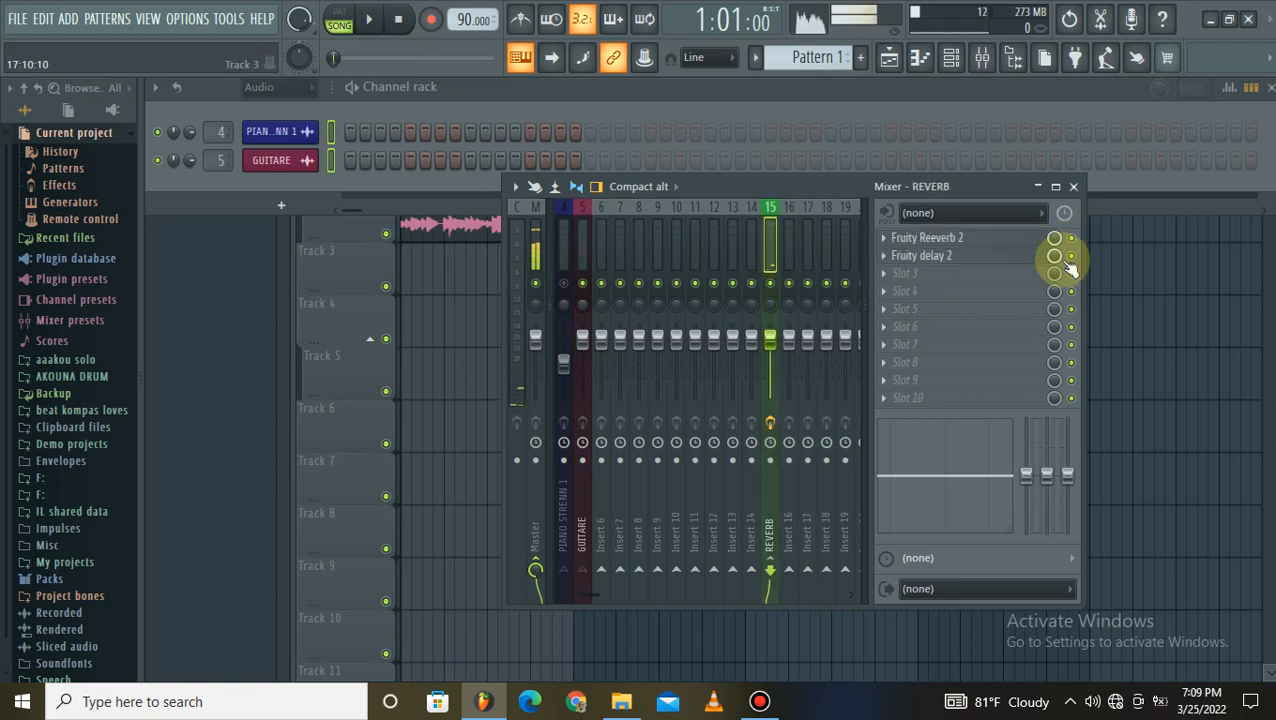
pyautogui.moveTo(1055, 257); pyautogui.dragTo(1055, 272)
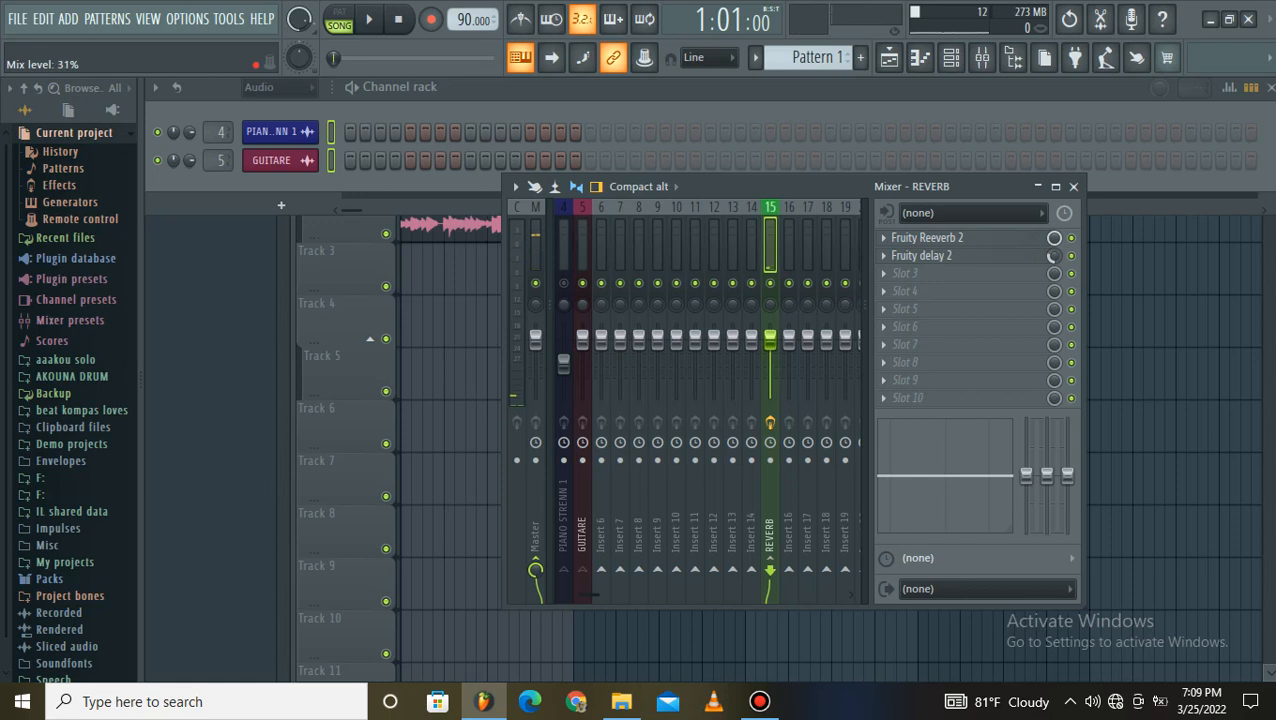
pyautogui.rightClick(765, 243)
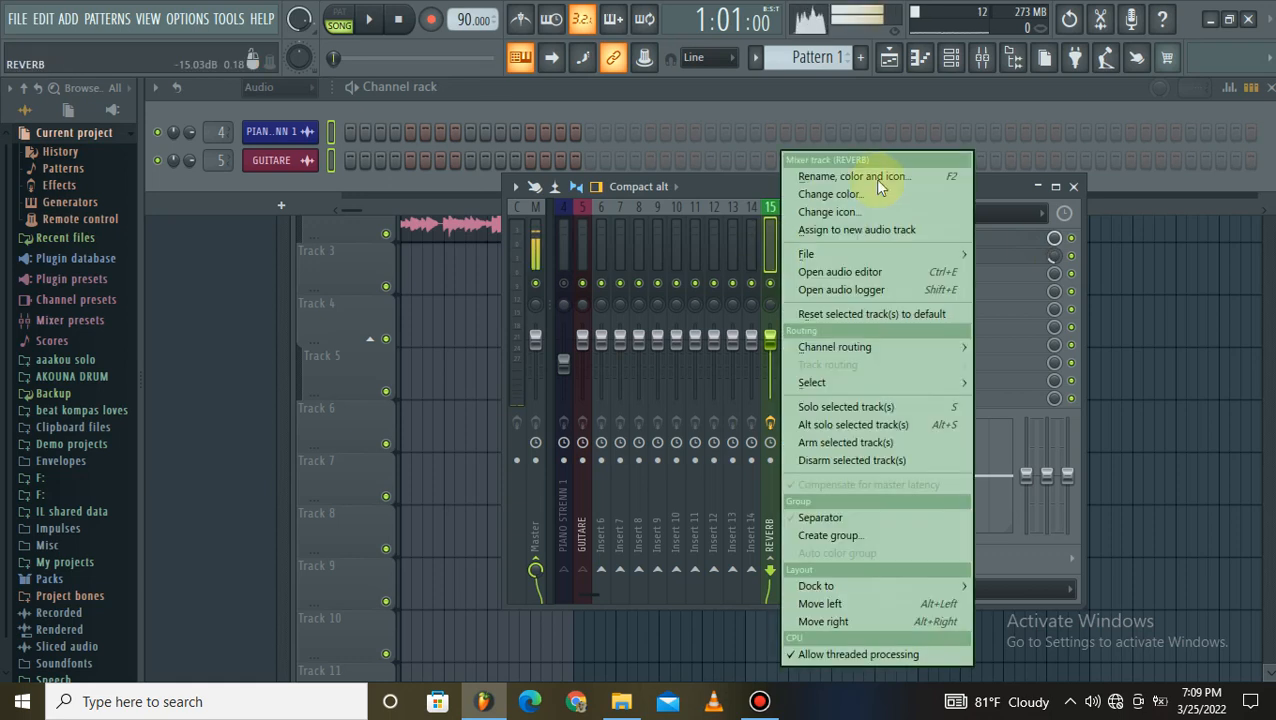
pyautogui.click(875, 176)
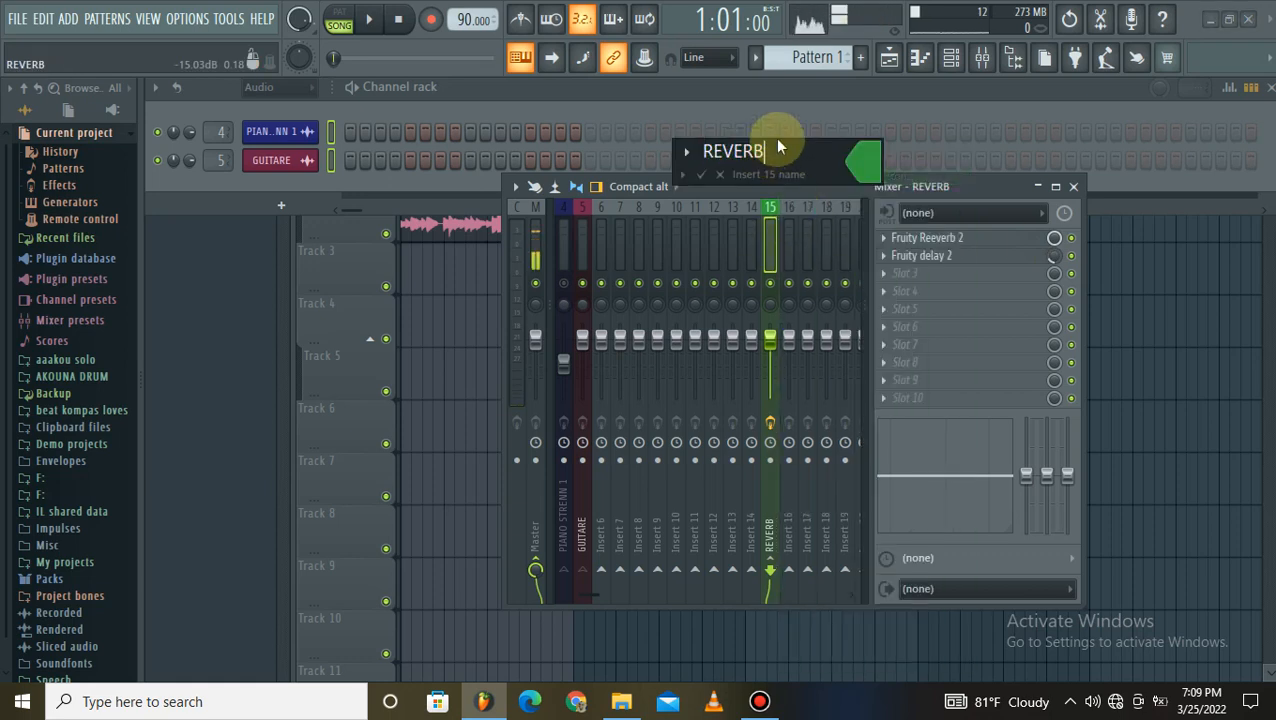
pyautogui.write('ET DELAY')
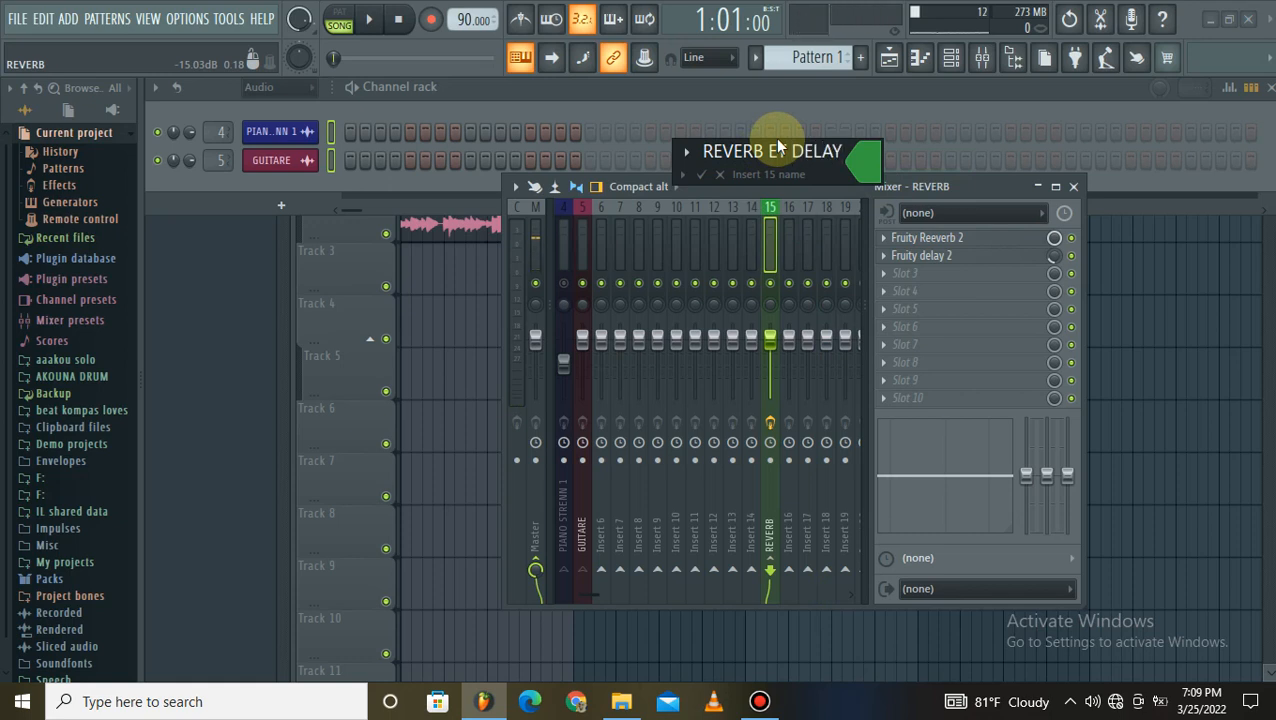
pyautogui.press('Return')
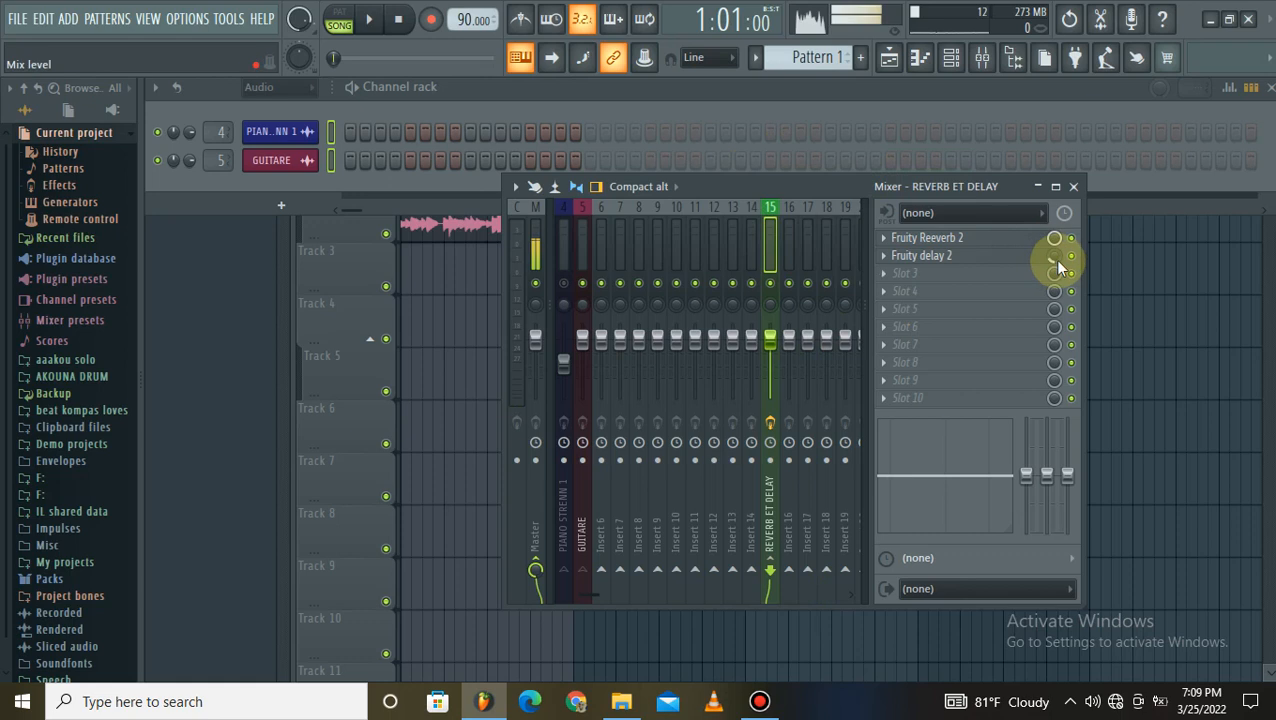
# - Play and stop the song twice to hear the guitar through the reverb and softened delay
pyautogui.press('space')
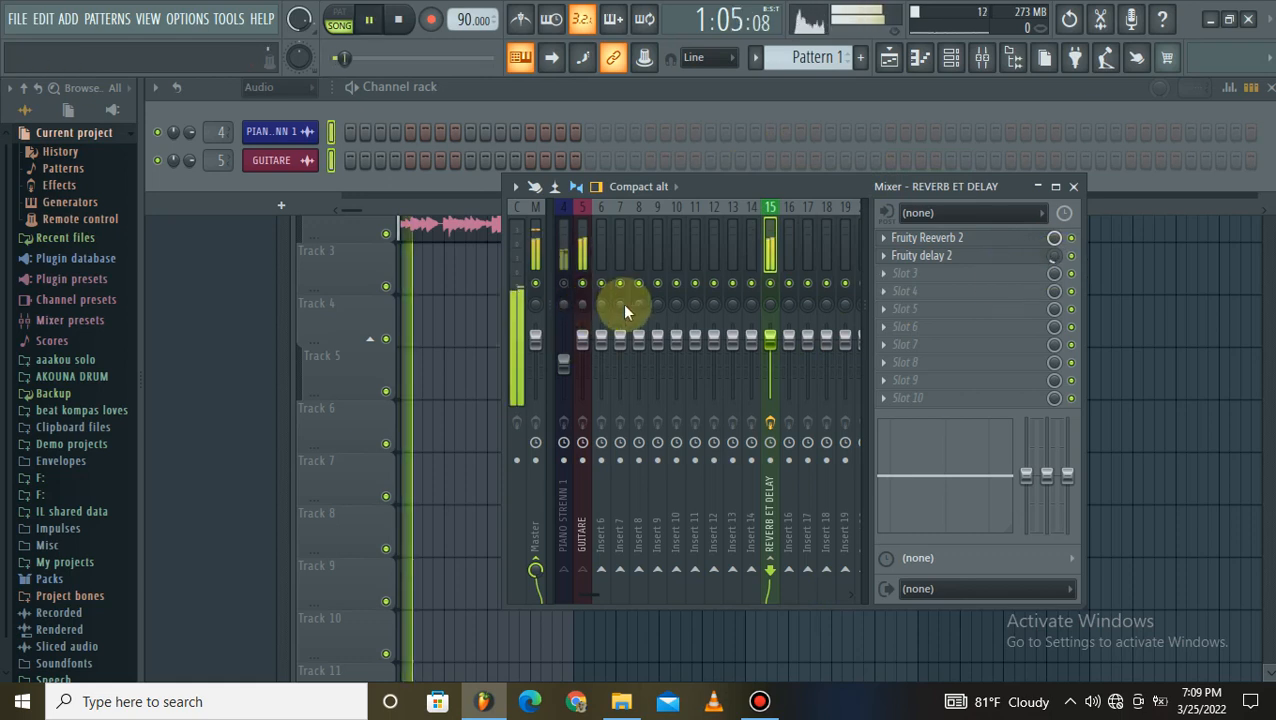
pyautogui.press('space')
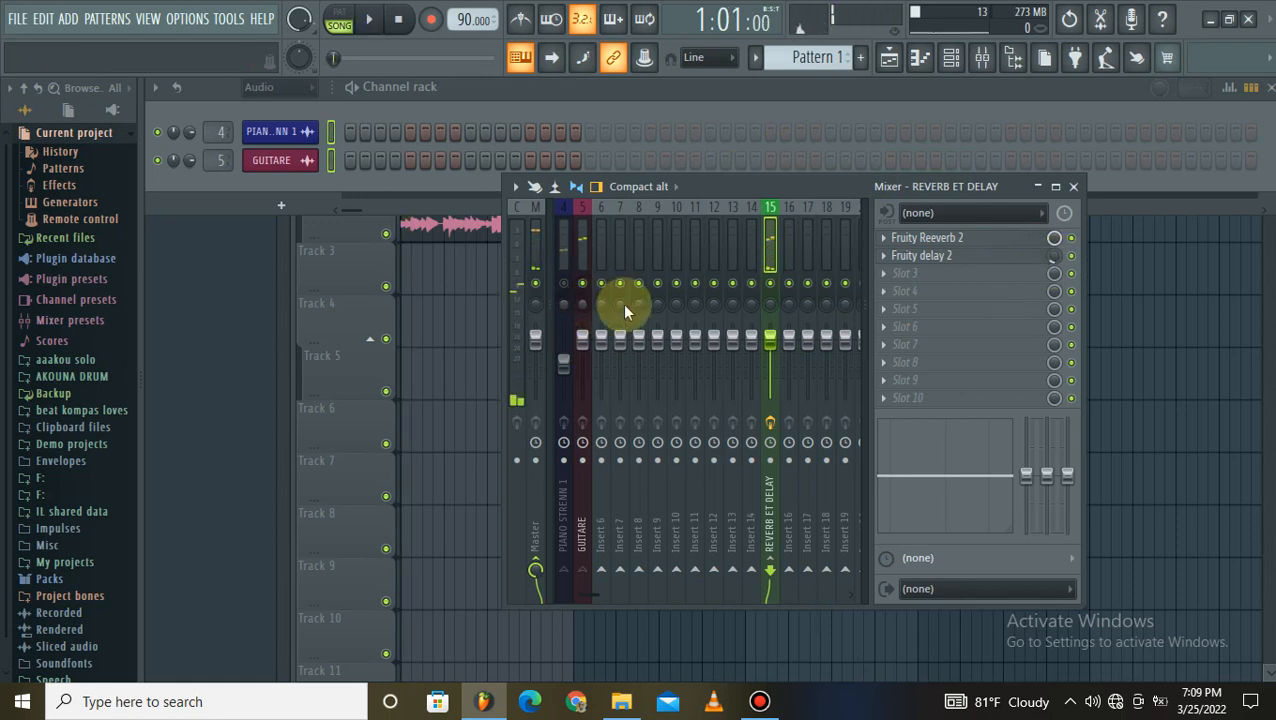
pyautogui.press('space')
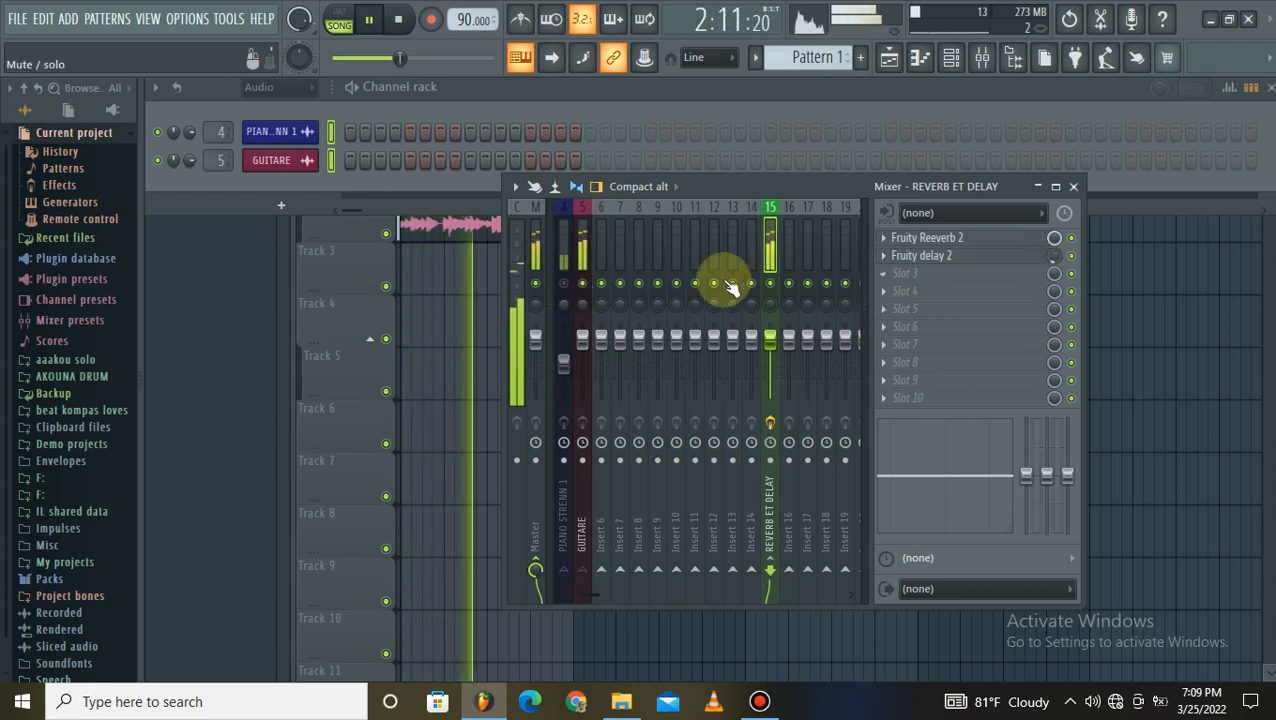
pyautogui.press('space')
# - Unmute the PIANO STRENN 1 mixer track and check the routing of both PIANO STRENN 1 and GUITARE
pyautogui.click(564, 258)
pyautogui.click(581, 239)
pyautogui.click(564, 266)
pyautogui.click(564, 283)
pyautogui.click(580, 250)
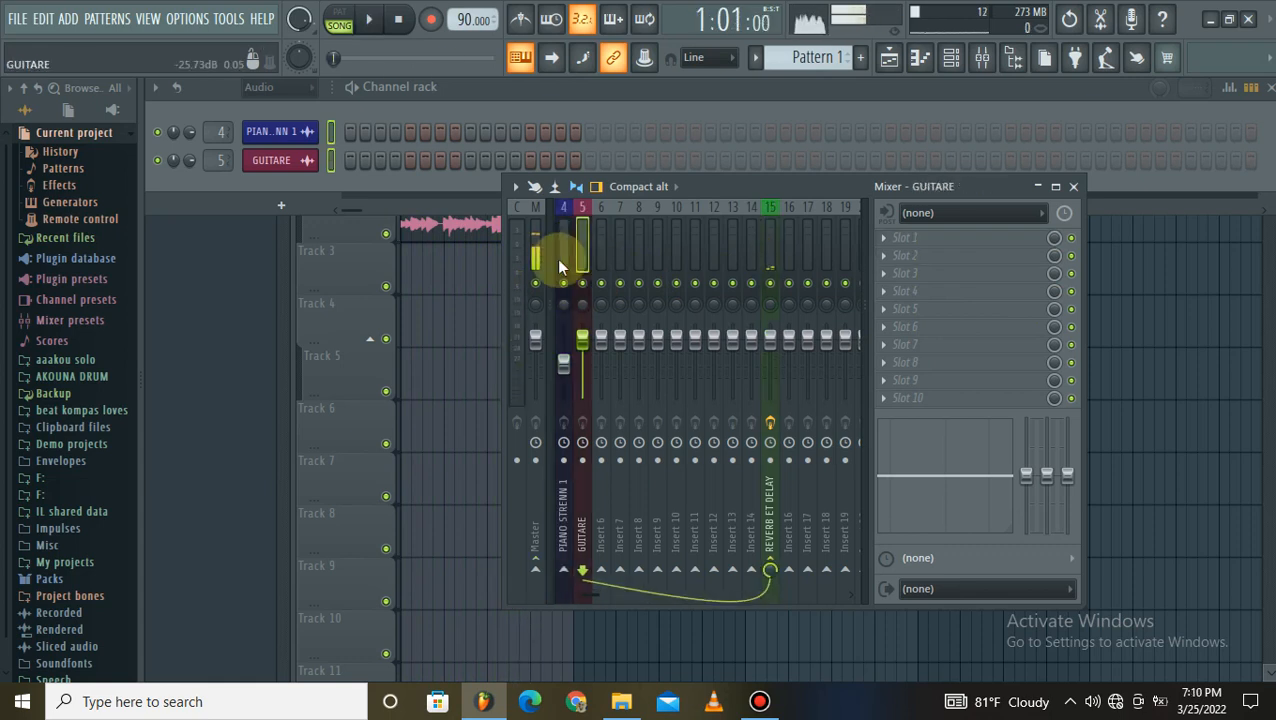
pyautogui.click(564, 255)
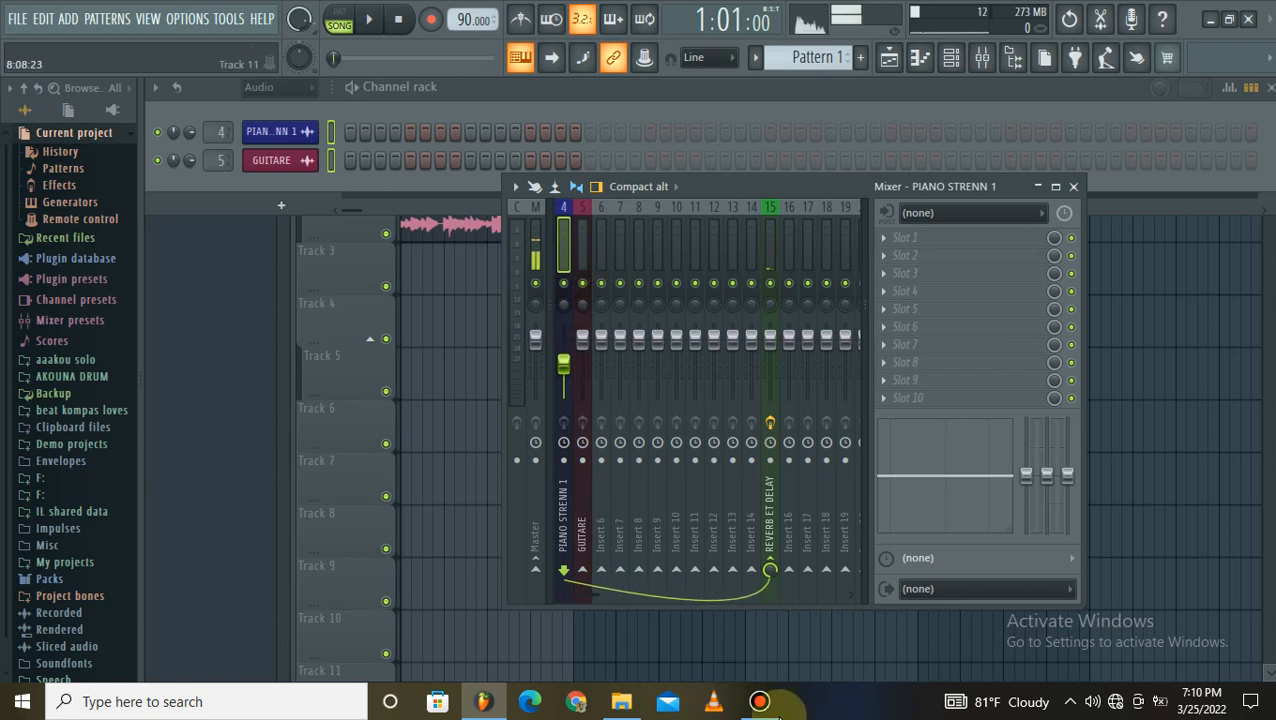
pyautogui.click(759, 701)
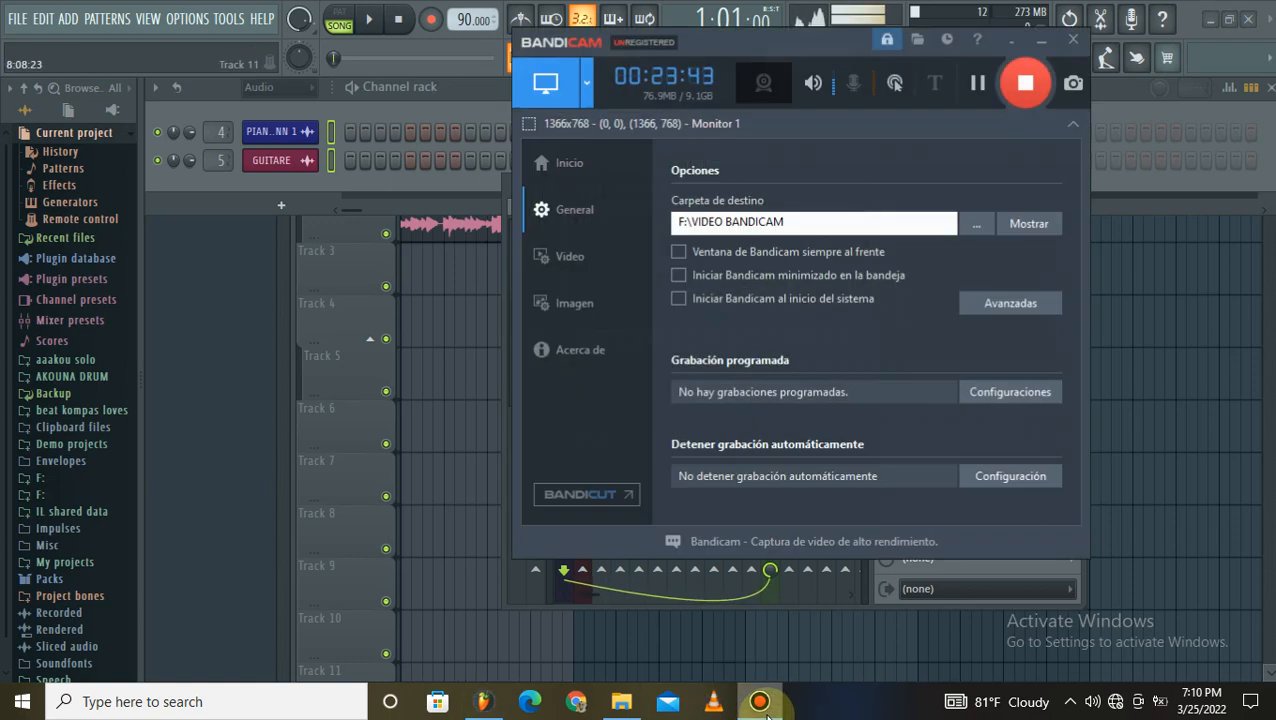
pyautogui.click(1042, 40)
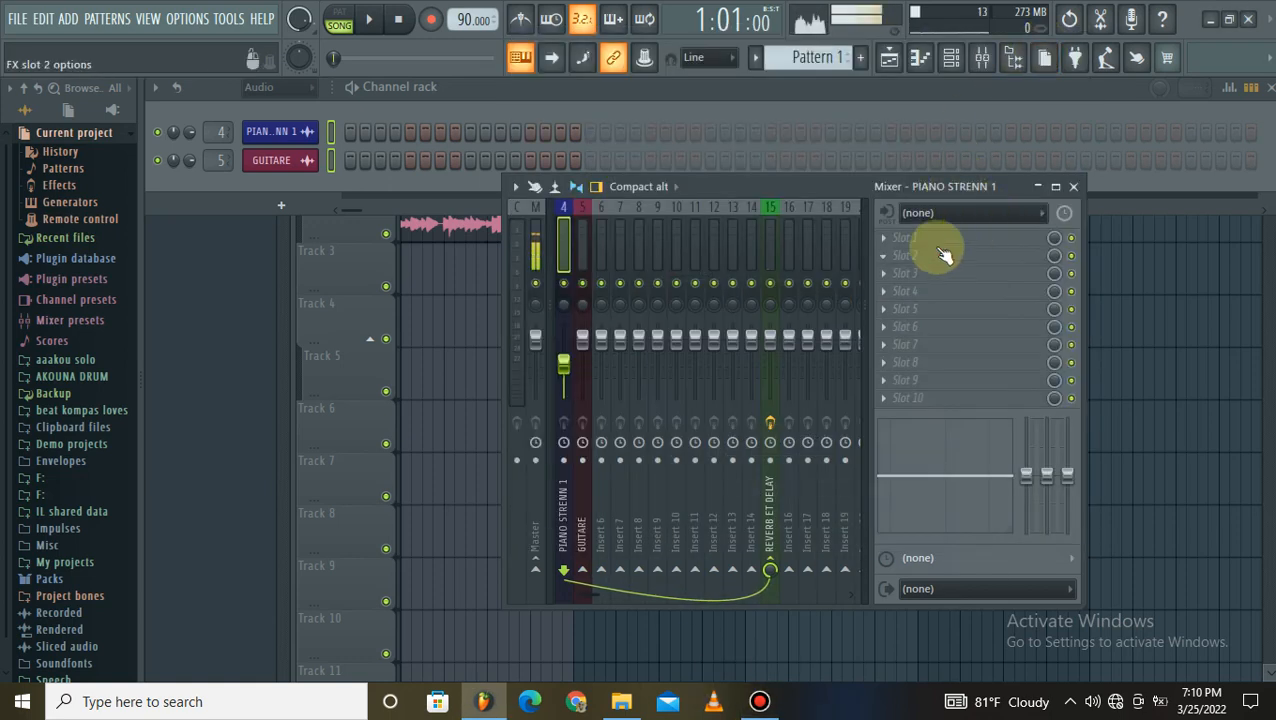
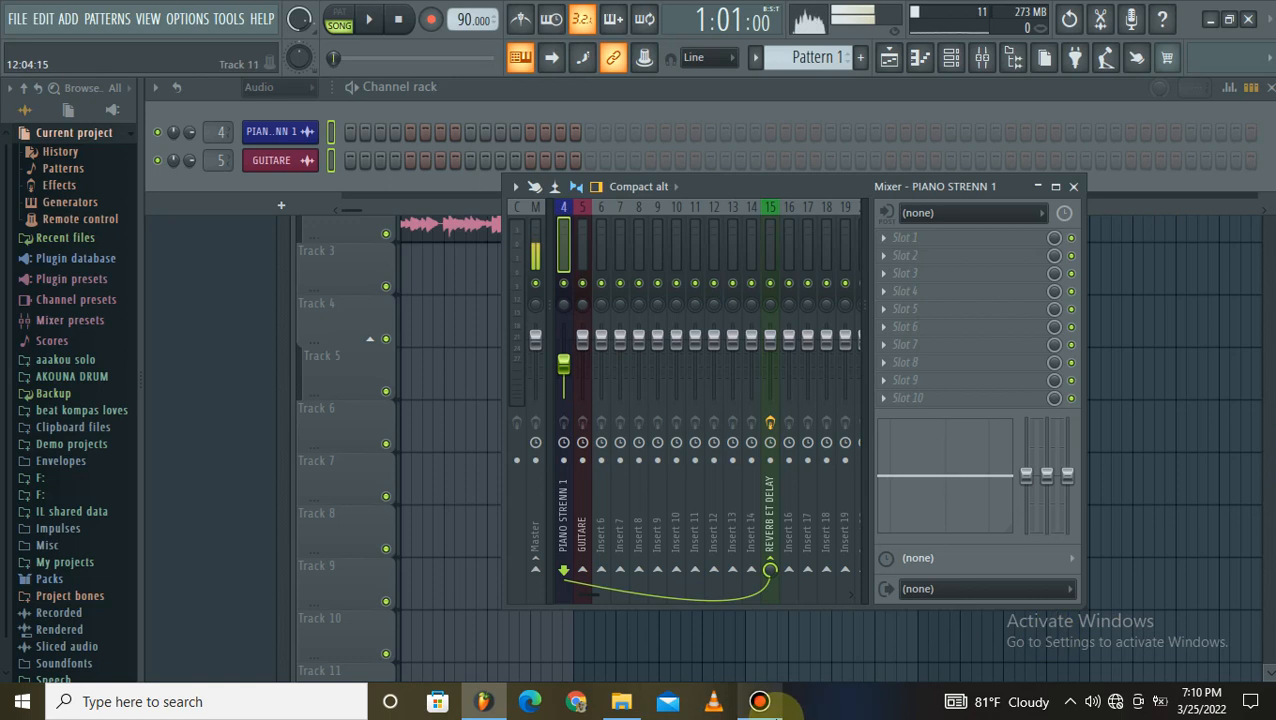
pyautogui.click(785, 712)
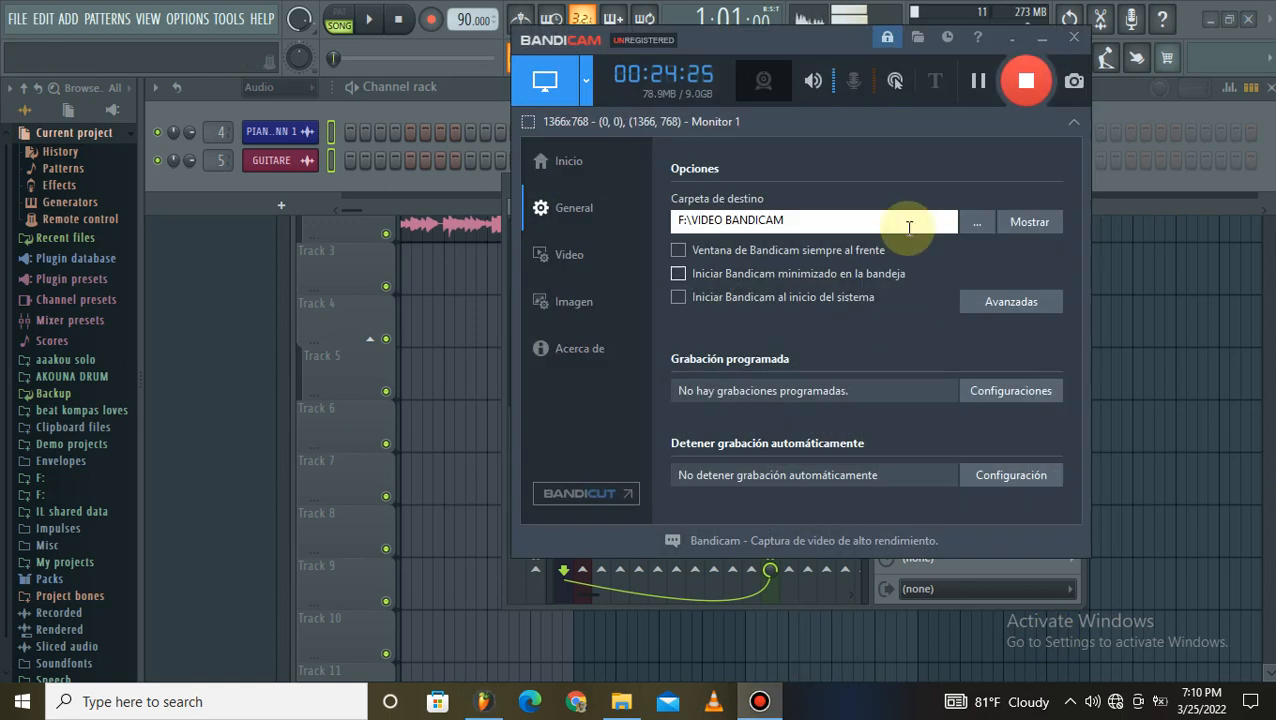
pyautogui.click(1045, 30)
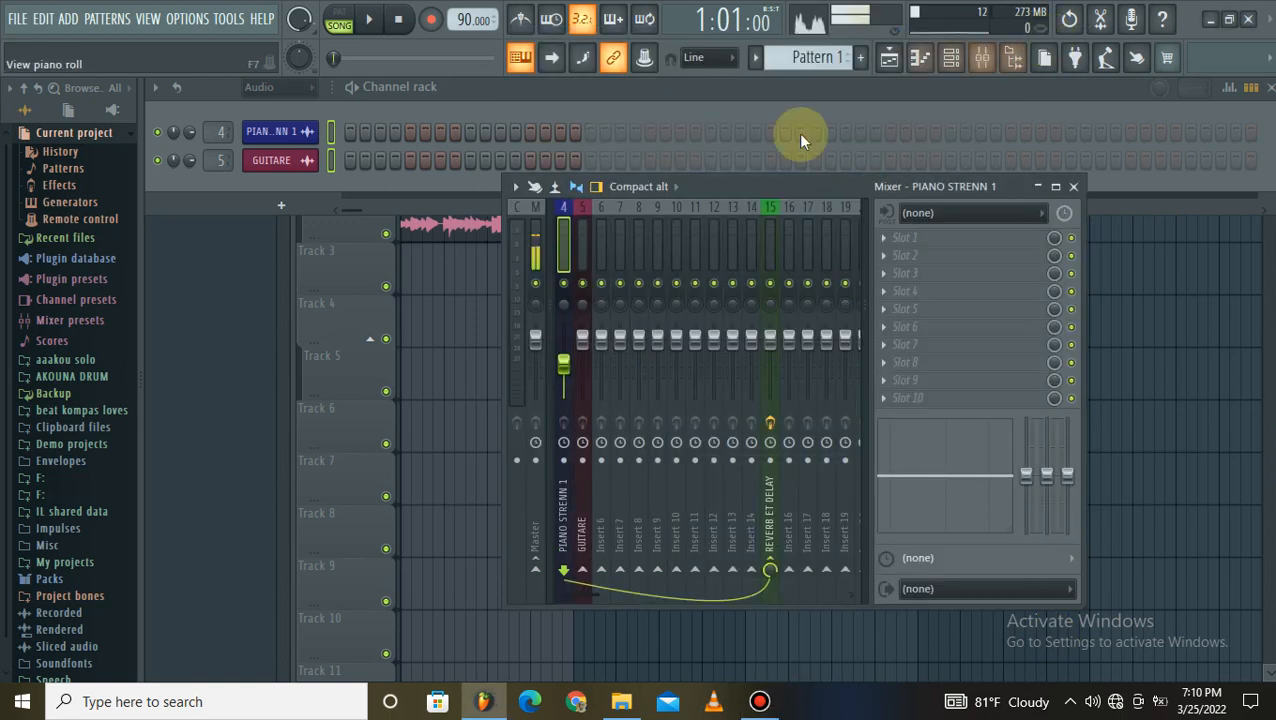
# - Select the REVERB ET DELAY, GUITARE and PIANO STRENN 1 mixer tracks in turn to examine their effects and routing
pyautogui.click(768, 252)
pyautogui.click(580, 244)
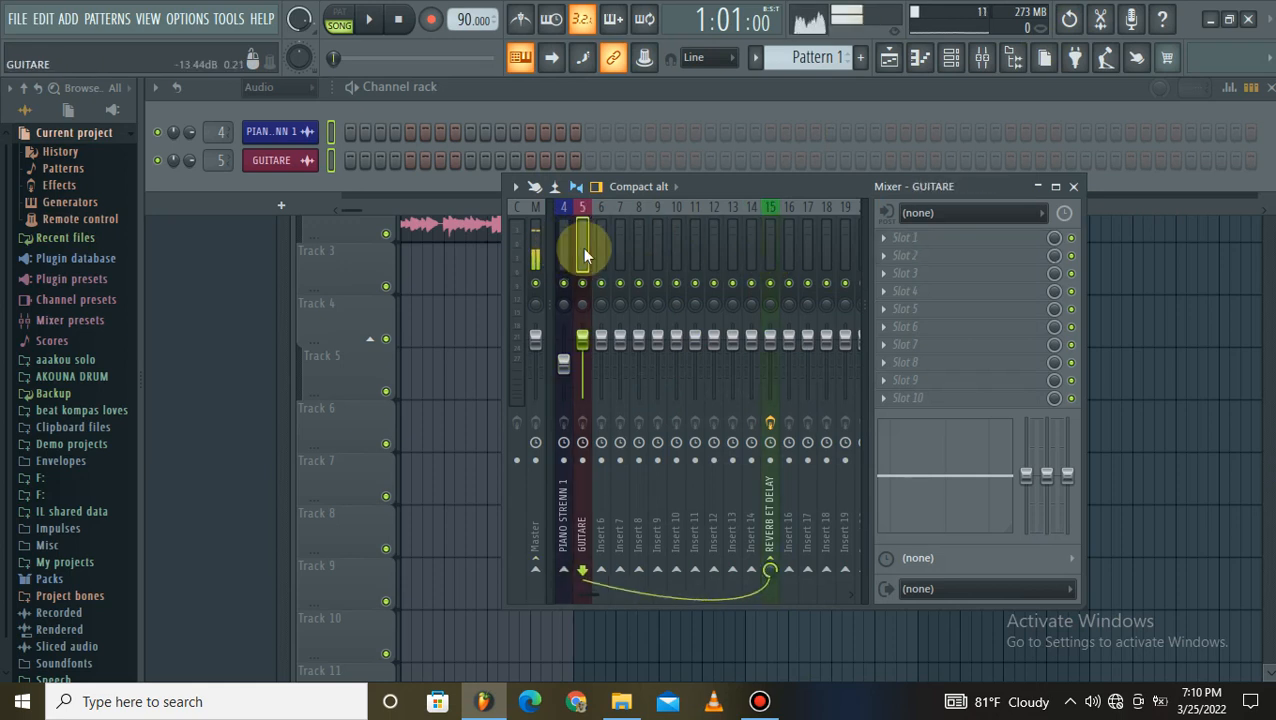
pyautogui.click(786, 252)
pyautogui.click(771, 253)
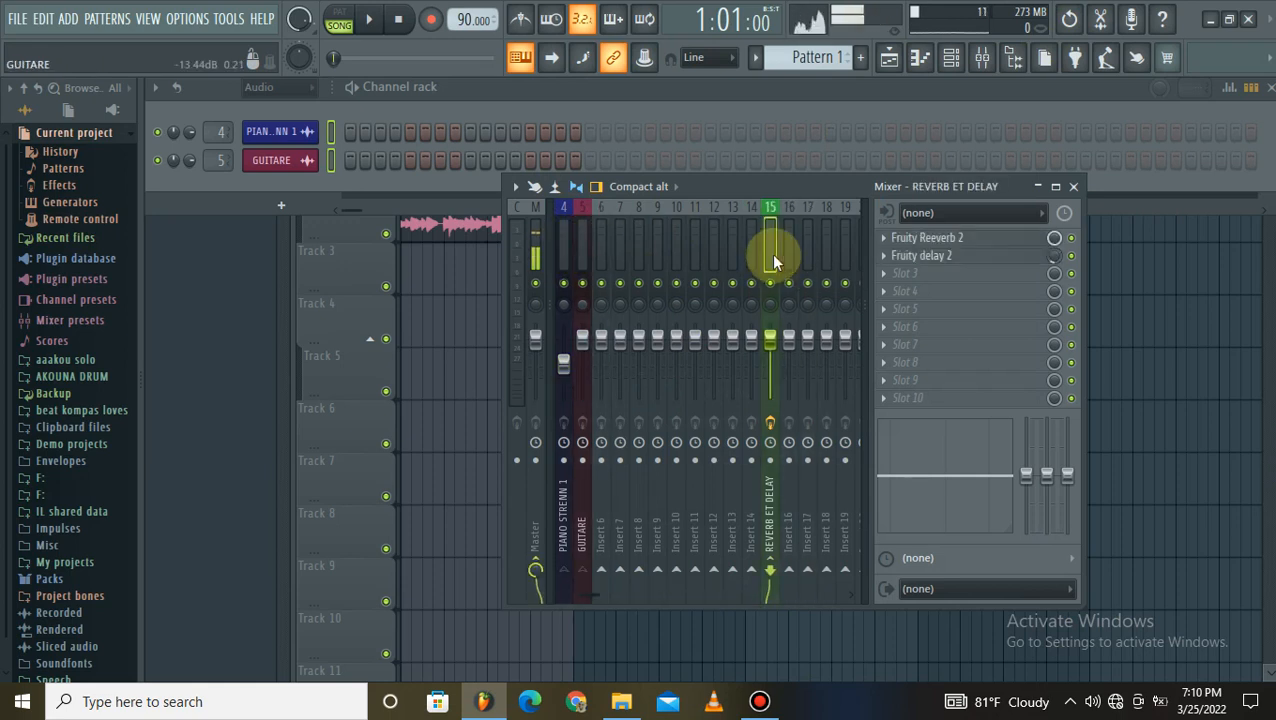
pyautogui.click(600, 244)
pyautogui.click(582, 244)
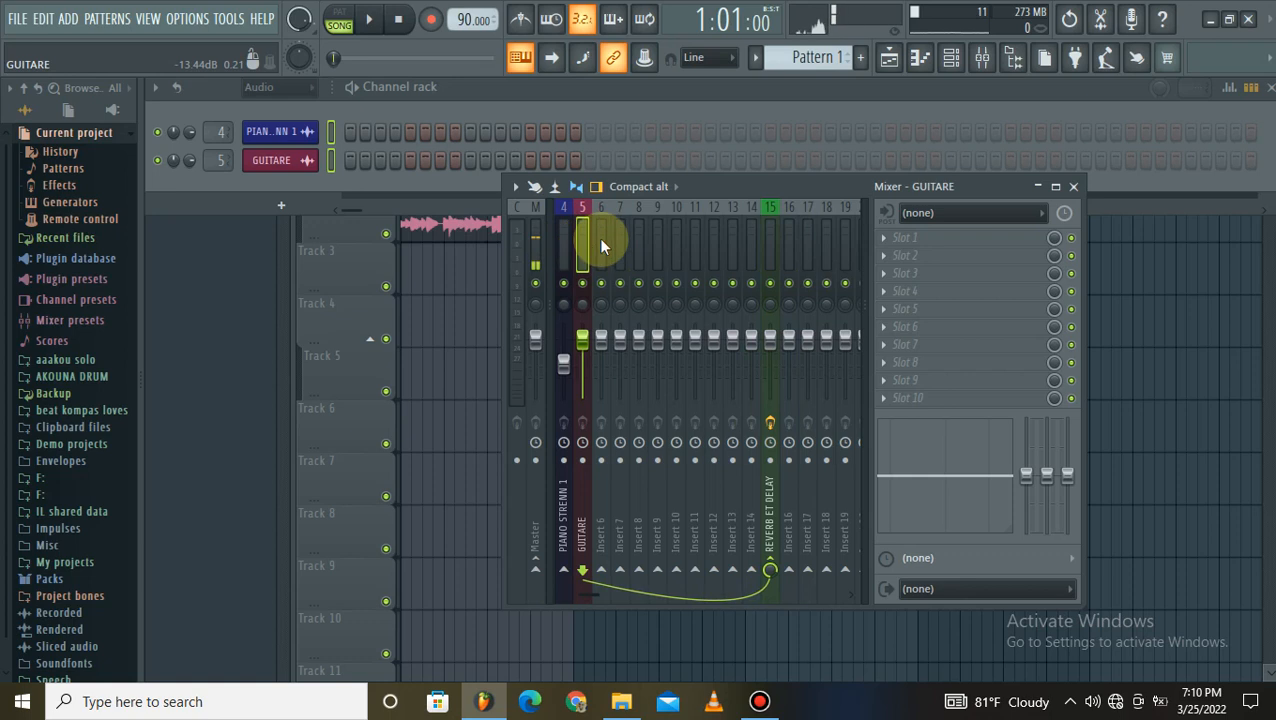
pyautogui.click(561, 241)
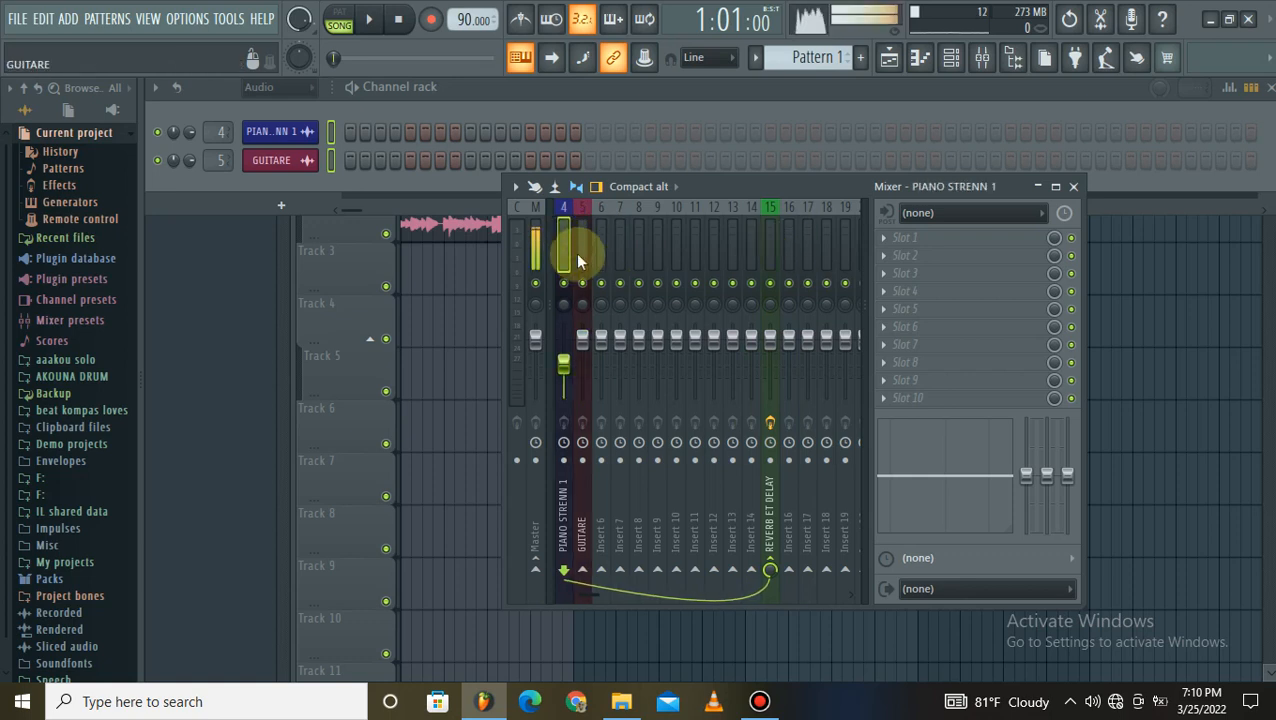
# - Select the GUITARE mixer track, mute PIANO STRENN 1, and play the song briefly to hear the guitar alone
pyautogui.click(578, 258)
pyautogui.rightClick(585, 280)
pyautogui.scroll(1, 572, 262)
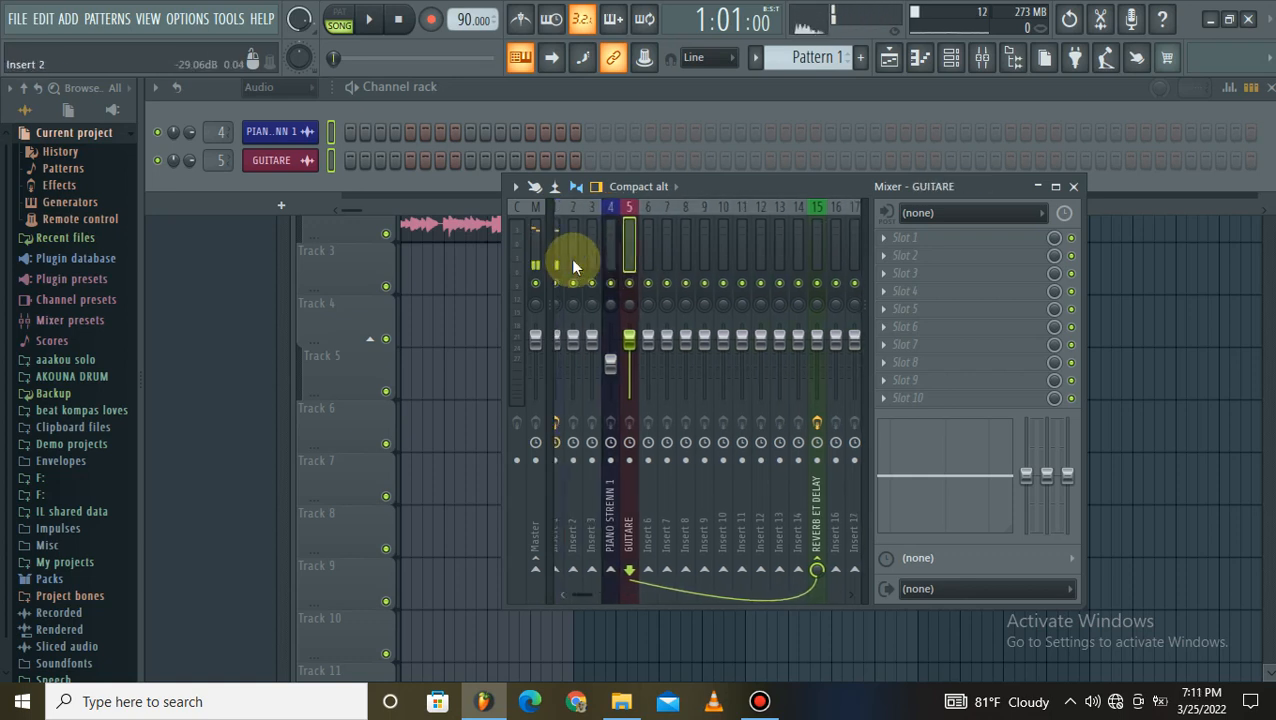
pyautogui.click(620, 284)
pyautogui.scroll(-1, 647, 267)
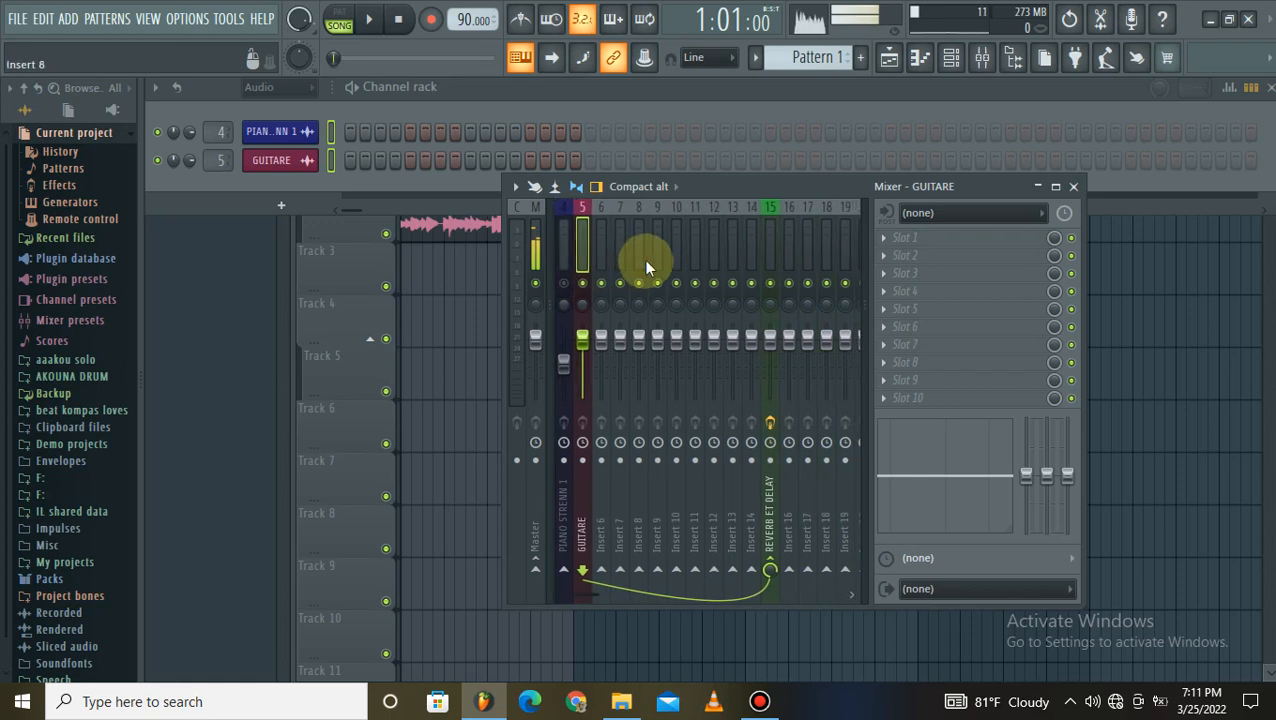
pyautogui.click(374, 20)
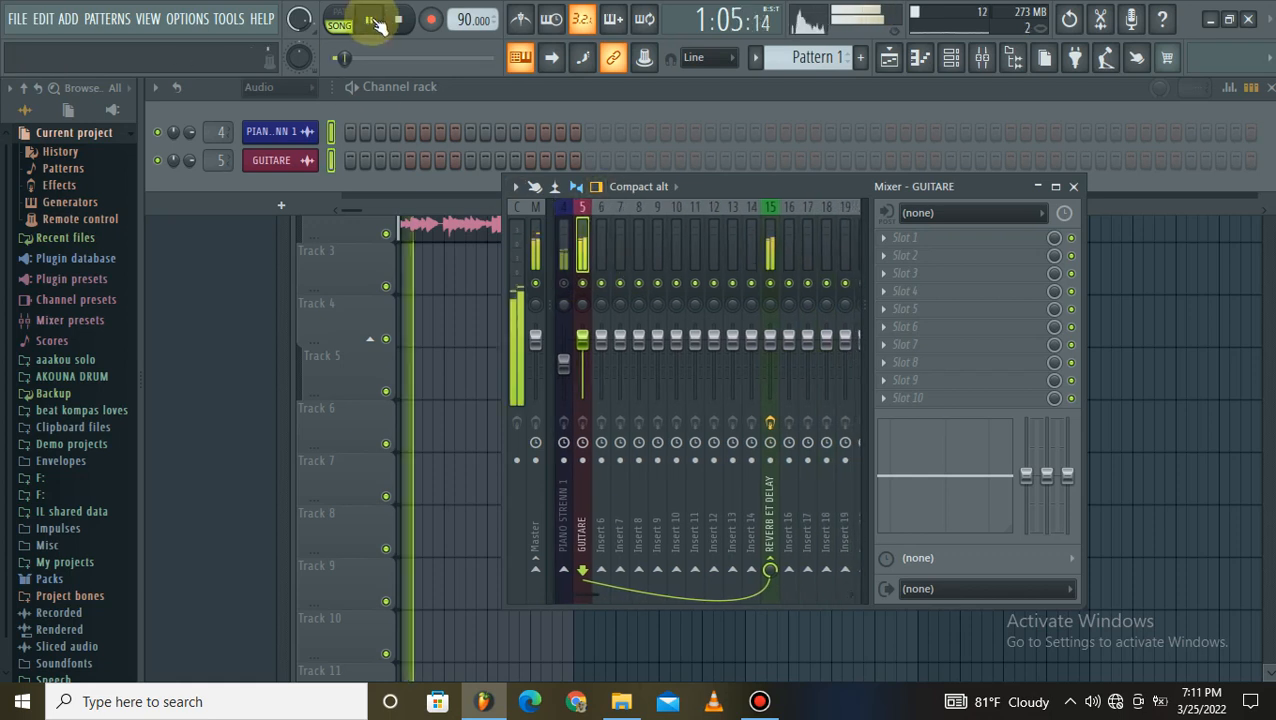
pyautogui.click(372, 22)
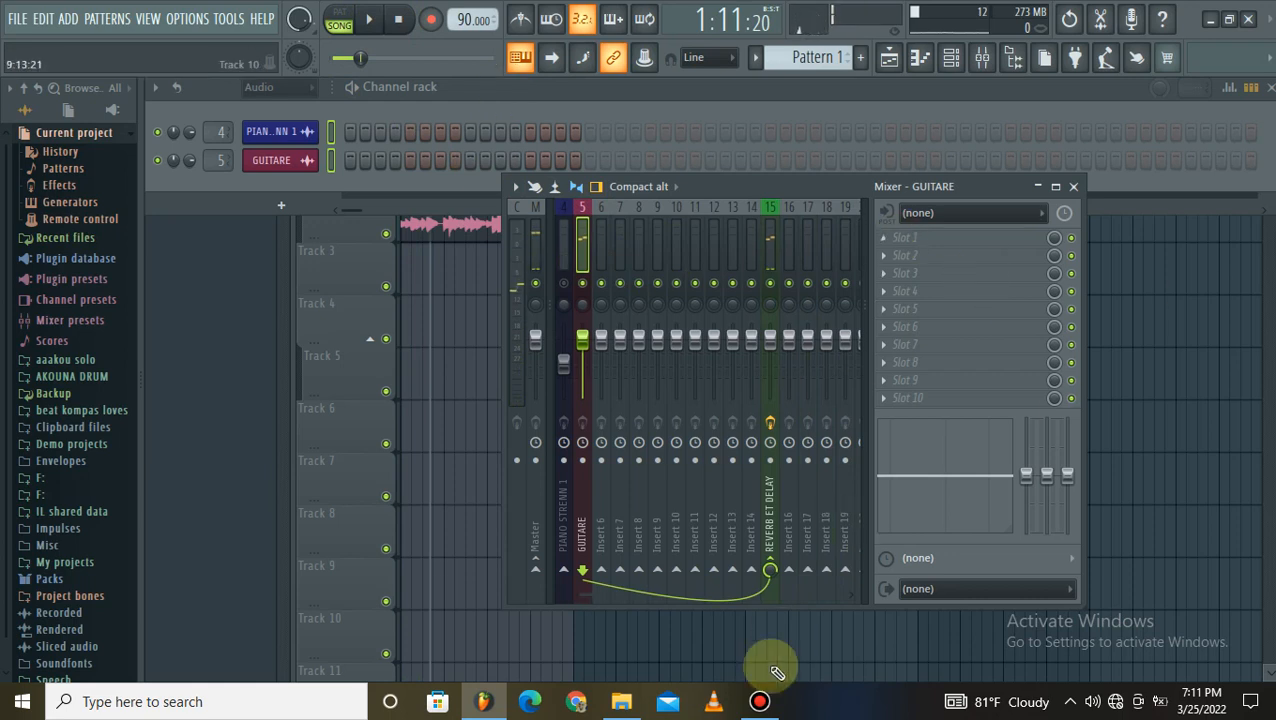
pyautogui.click(760, 701)
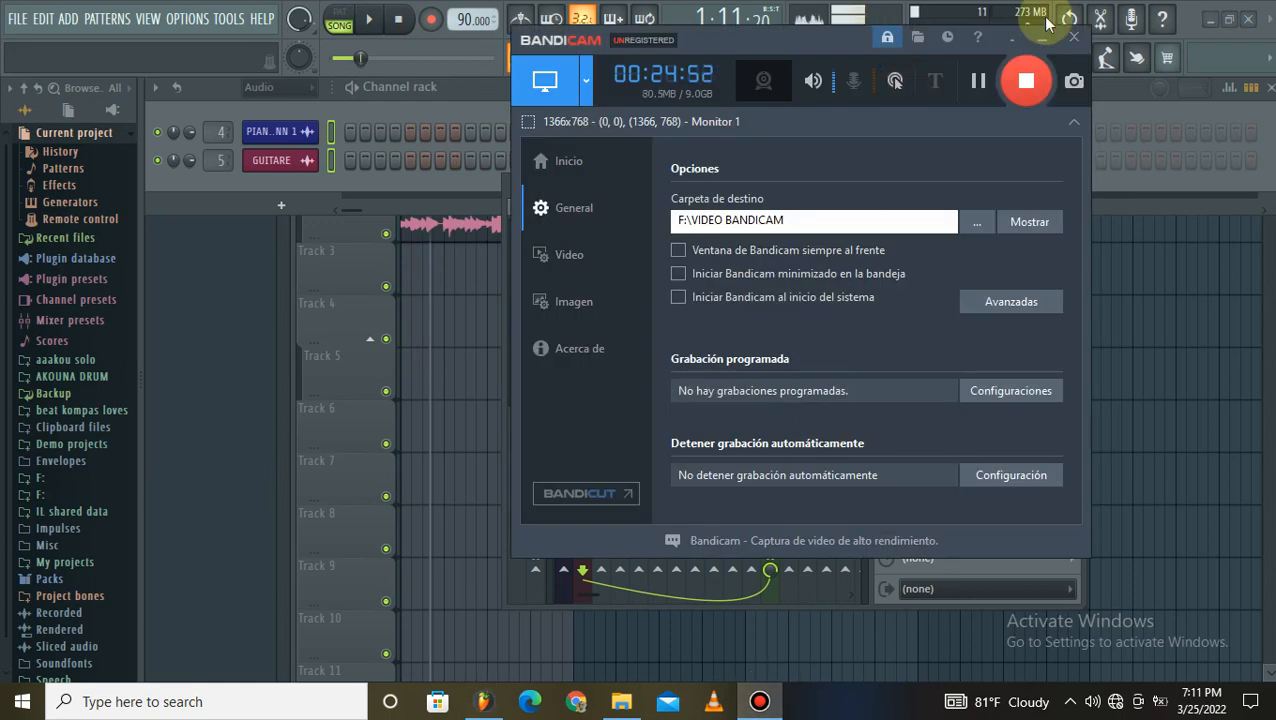
pyautogui.click(1040, 46)
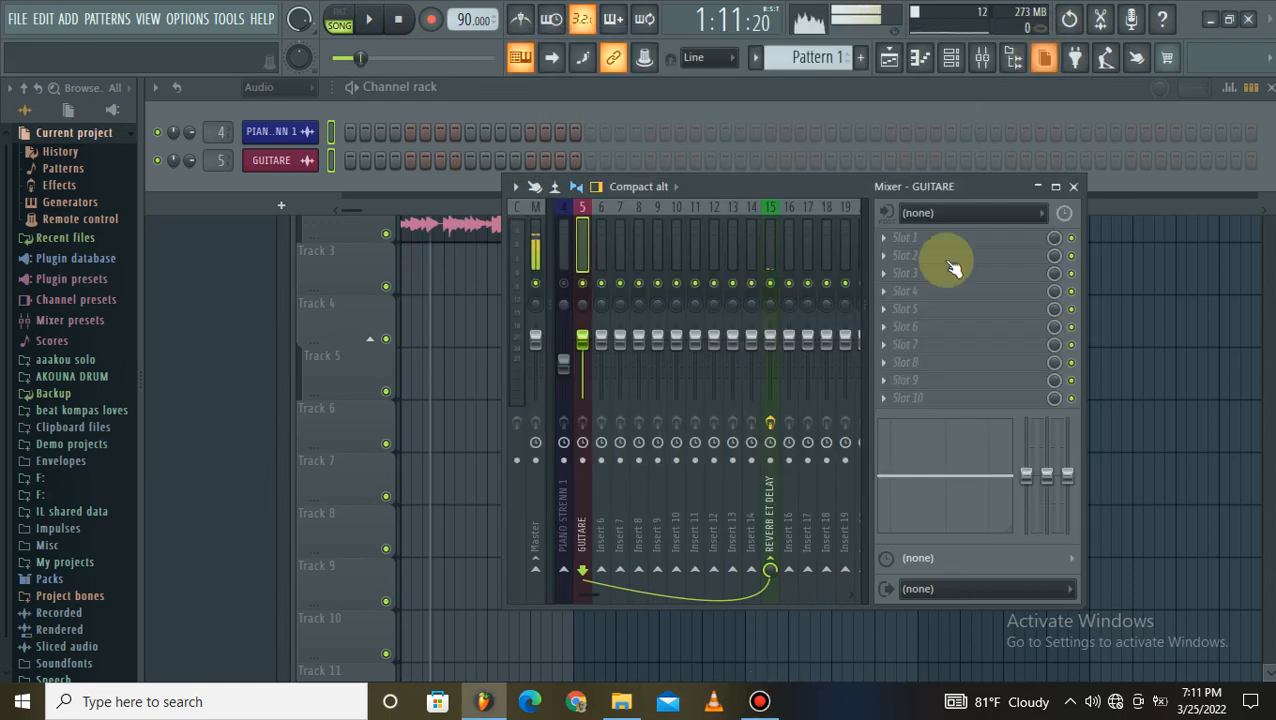
# - Load Fruity Parametric EQ 2 into the first effect slot of GUITARE and apply its 20Hz + 18kHz cut preset
pyautogui.click(885, 244)
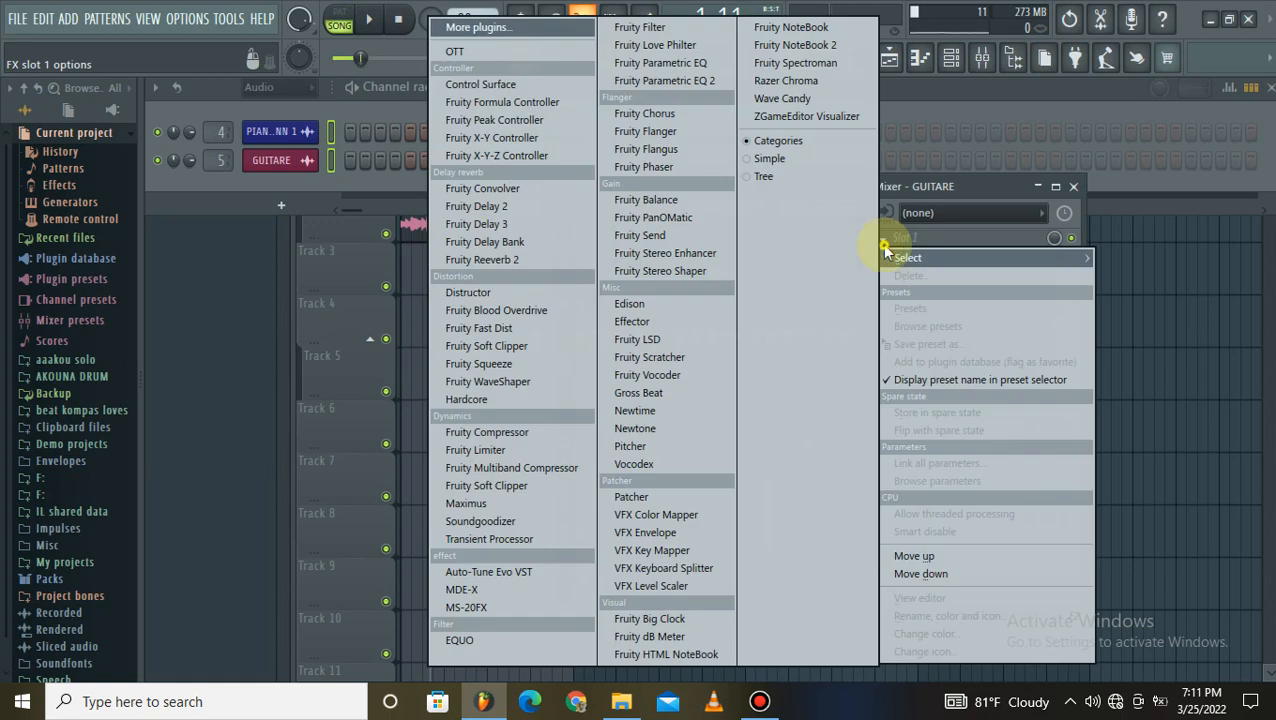
pyautogui.click(686, 82)
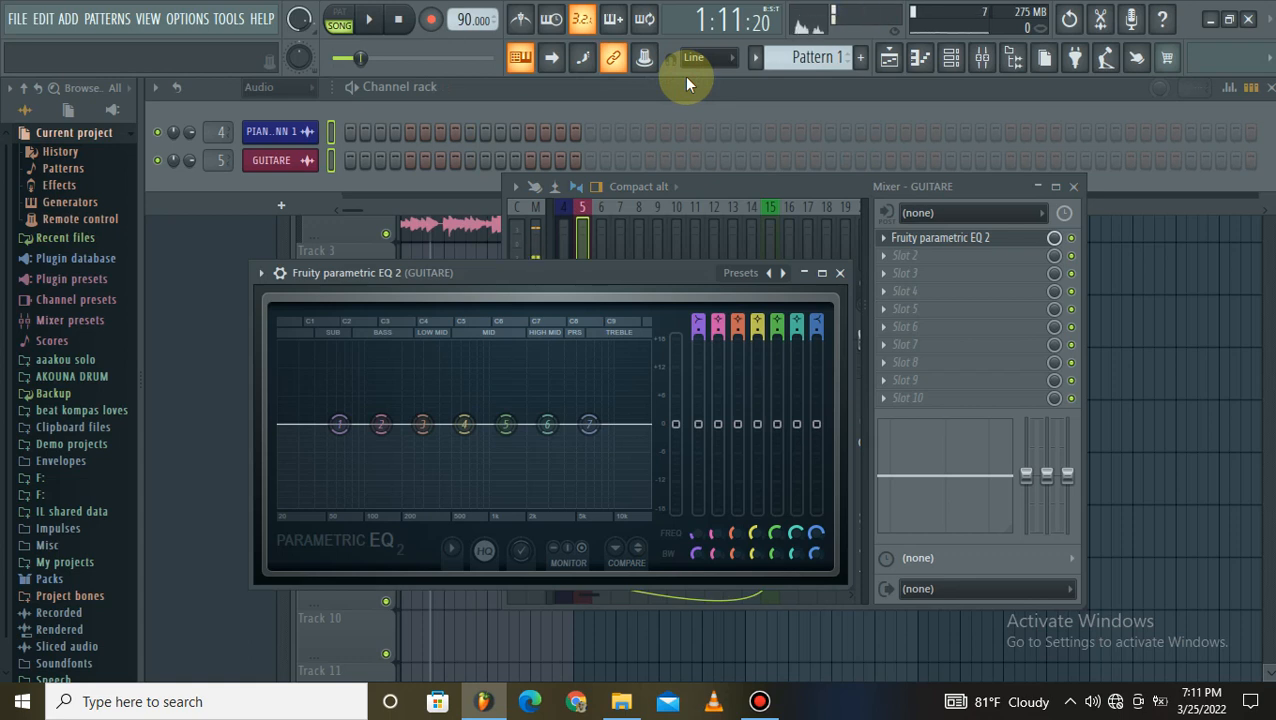
pyautogui.click(768, 274)
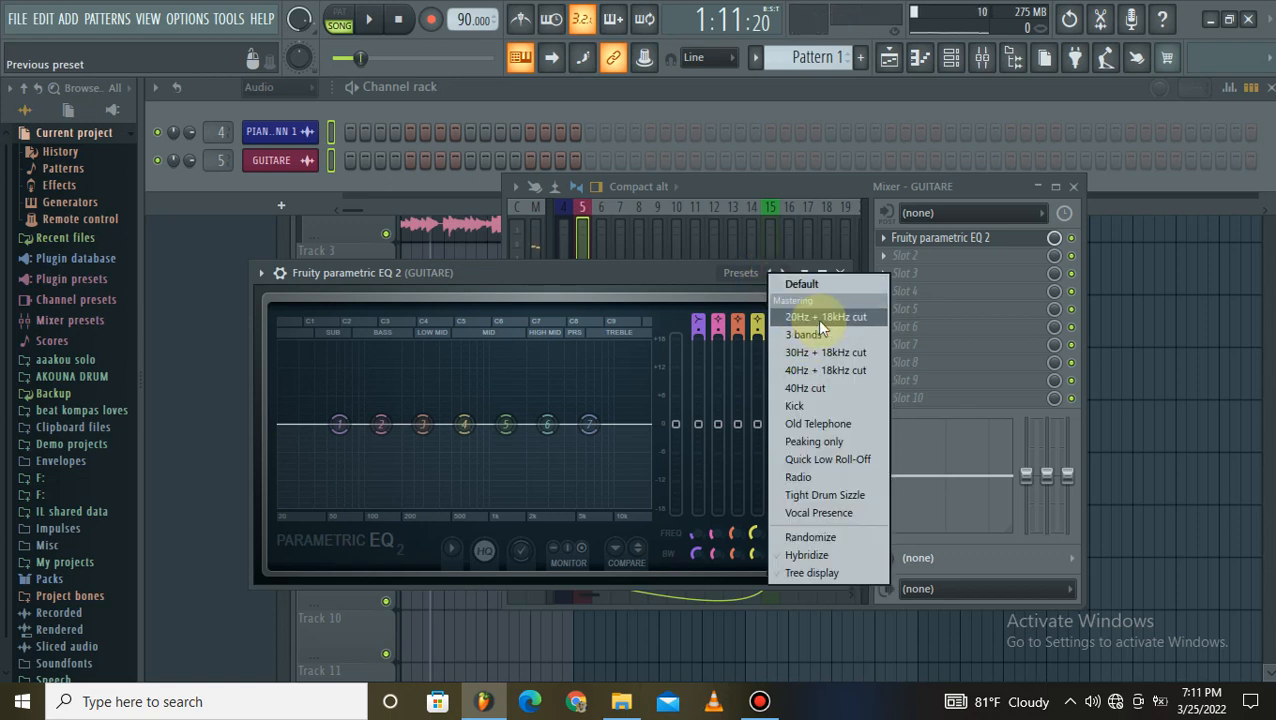
pyautogui.click(816, 319)
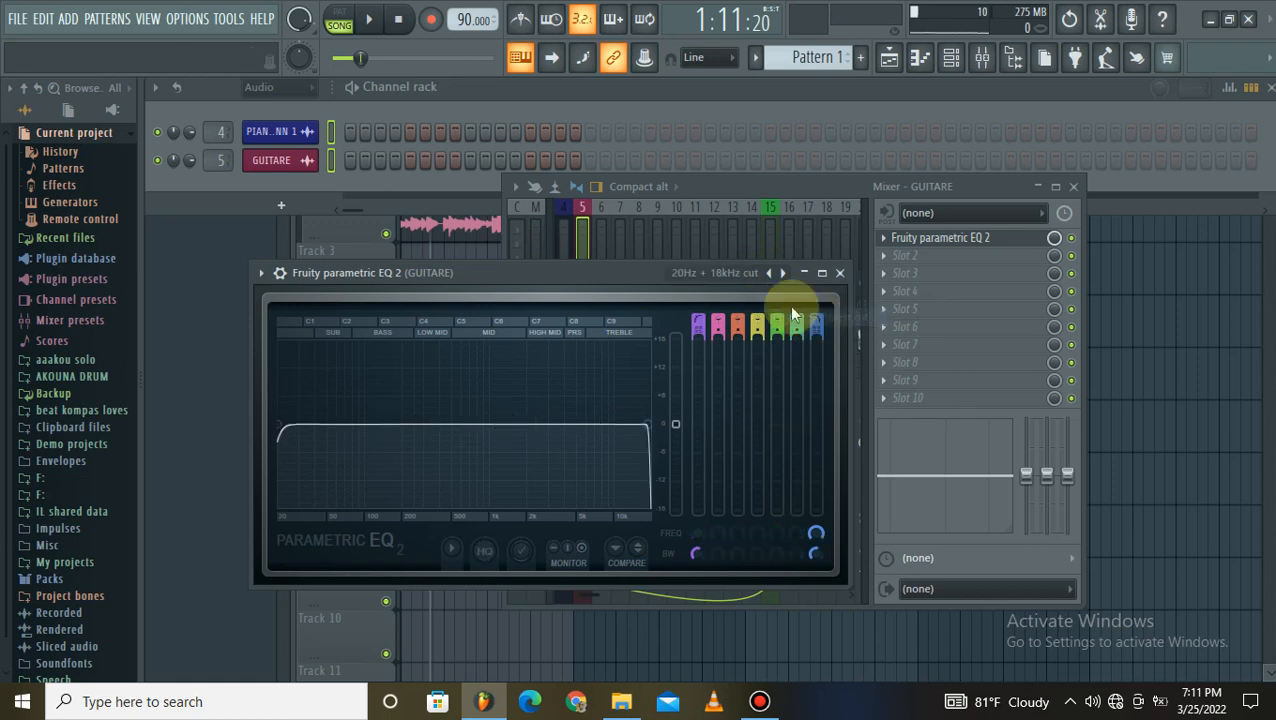
pyautogui.click(768, 273)
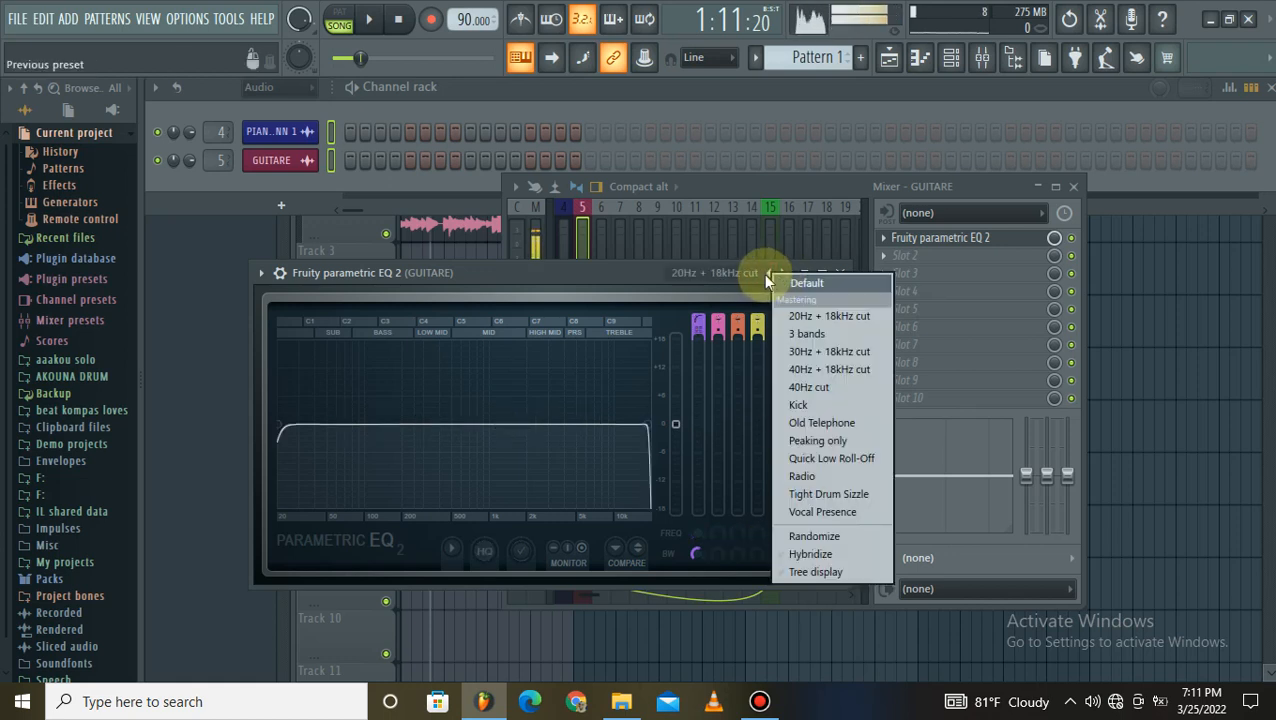
pyautogui.click(842, 320)
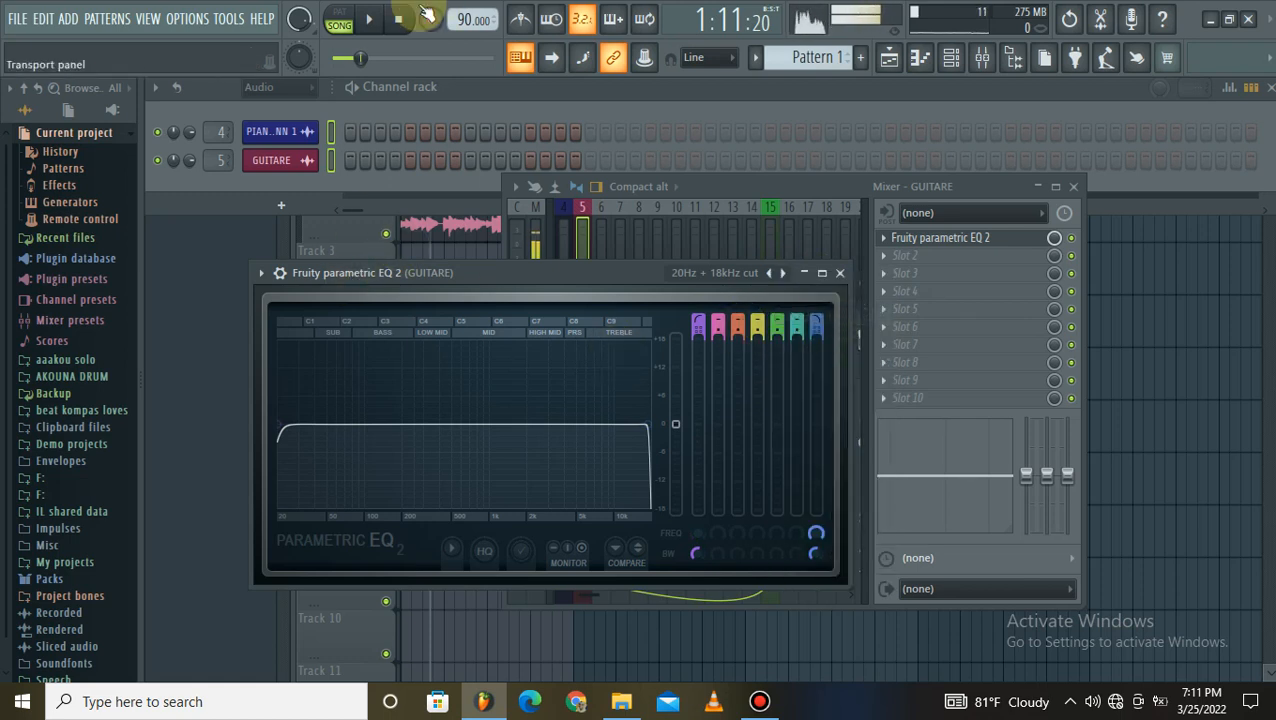
# - Play the song with the guitar equalizer showing, and move its window higher and widen it
pyautogui.click(369, 20)
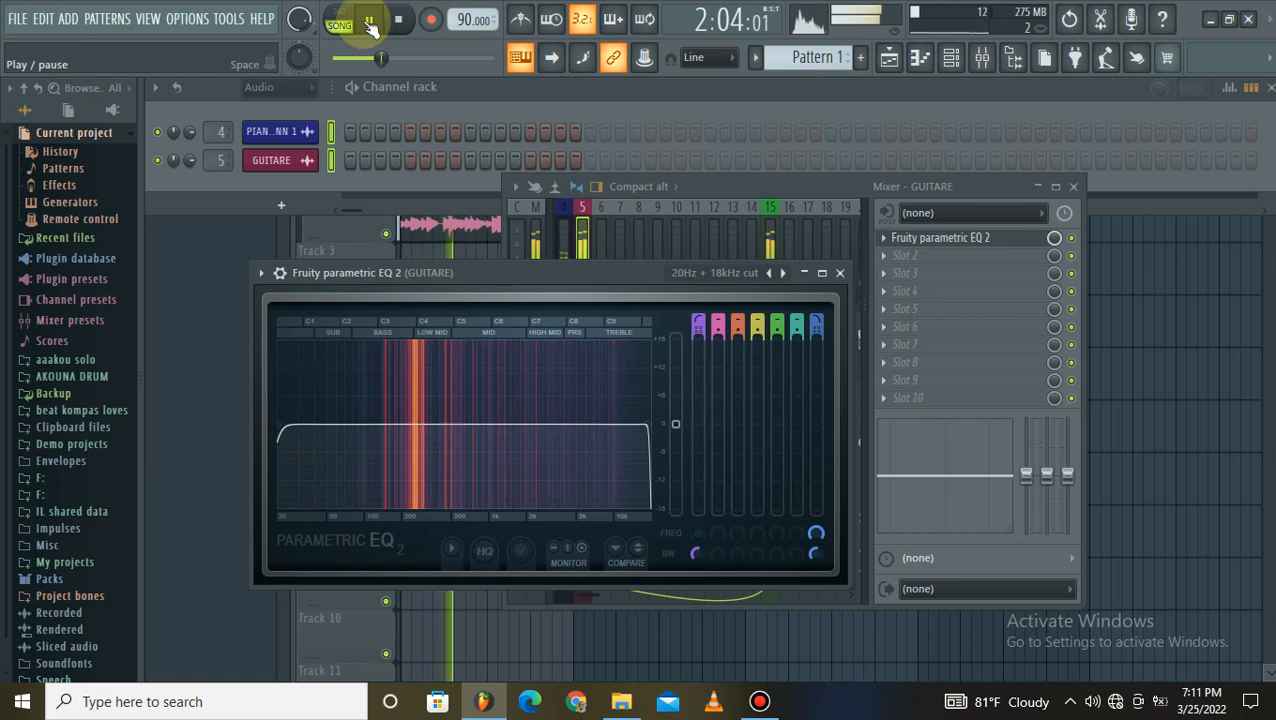
pyautogui.moveTo(558, 280); pyautogui.dragTo(607, 88)
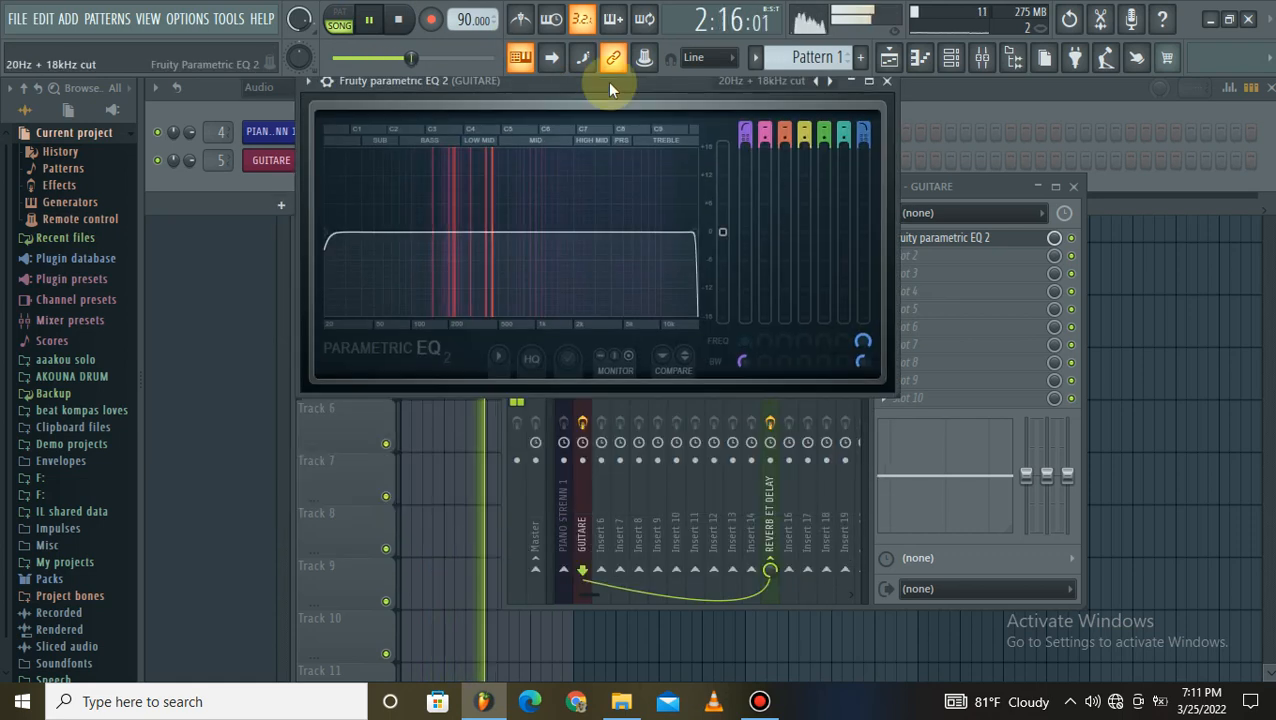
pyautogui.moveTo(895, 102); pyautogui.dragTo(1158, 91)
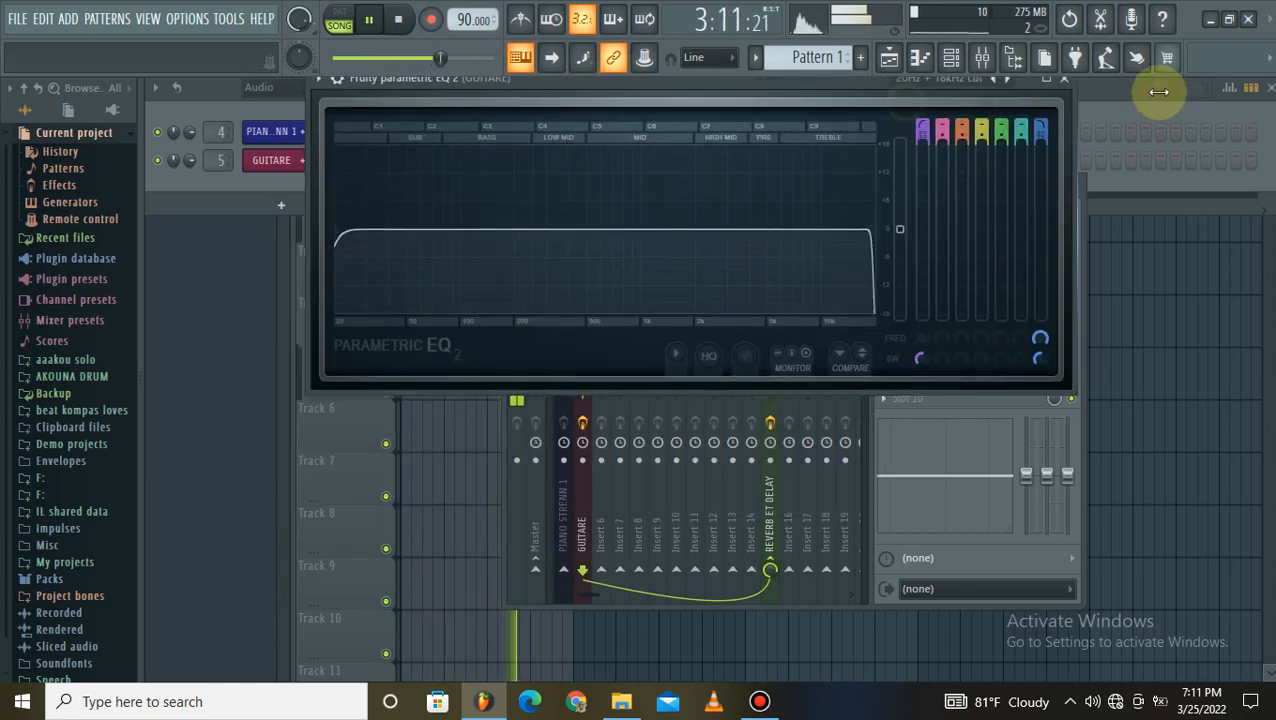
# - Make the guitar equalizer window taller, move the mixer below it, and pause the song
pyautogui.moveTo(715, 396); pyautogui.dragTo(726, 308)
pyautogui.moveTo(743, 184); pyautogui.dragTo(629, 564)
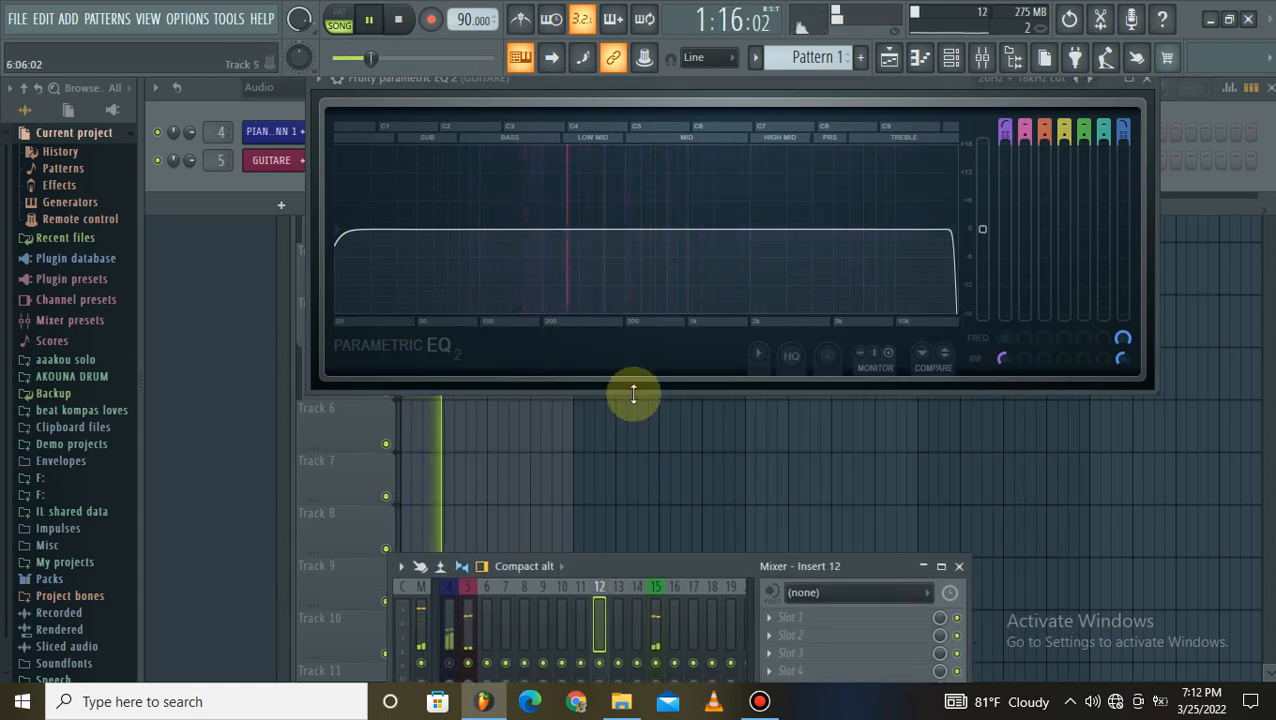
pyautogui.moveTo(633, 394); pyautogui.dragTo(625, 518)
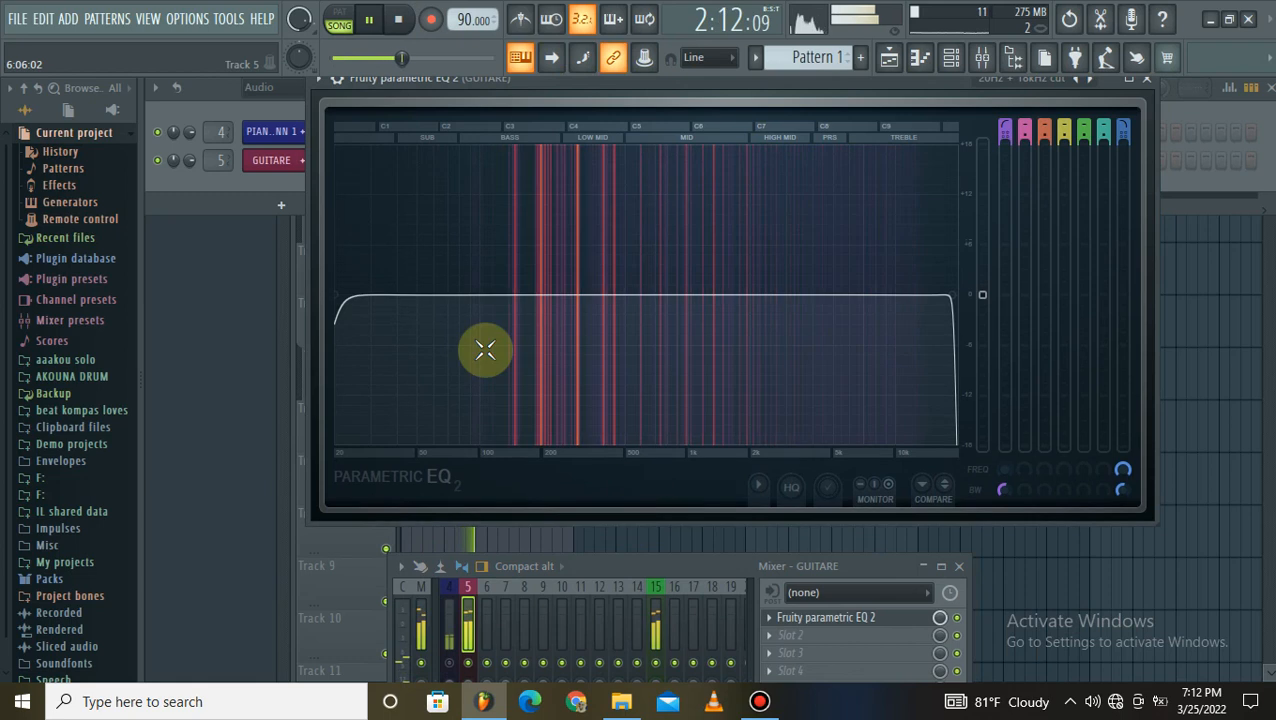
pyautogui.click(364, 30)
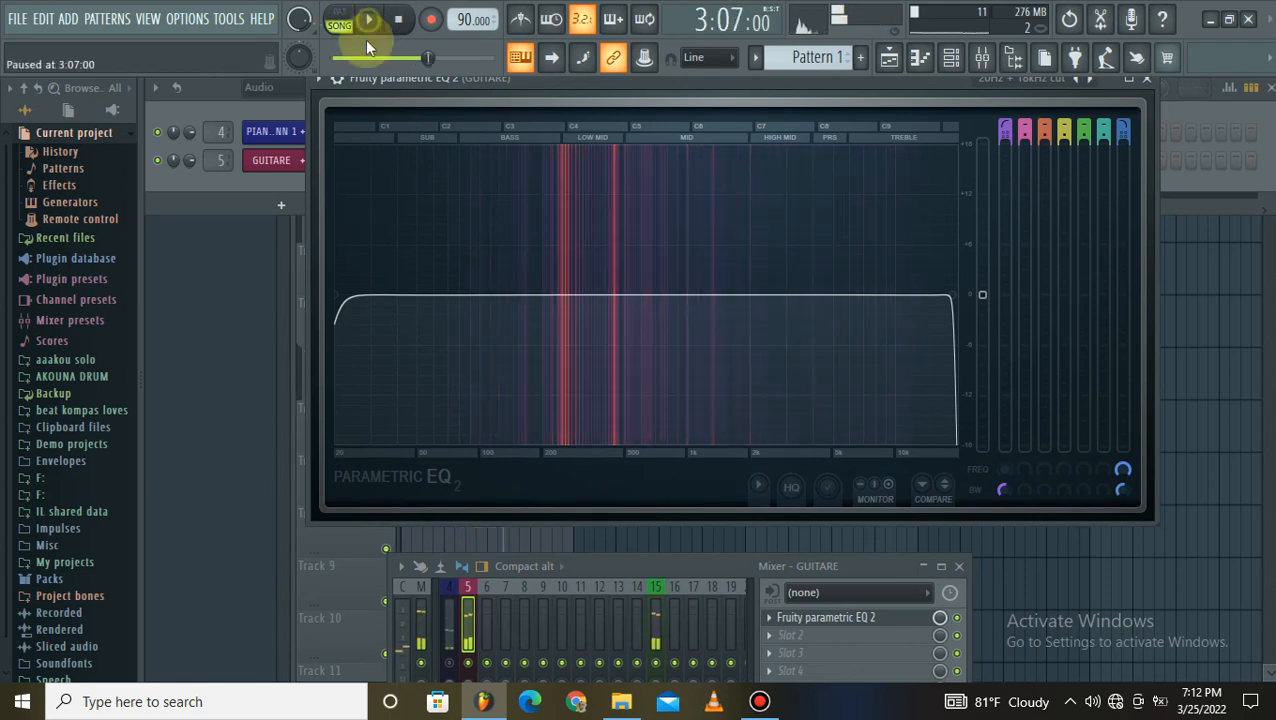
pyautogui.click(760, 701)
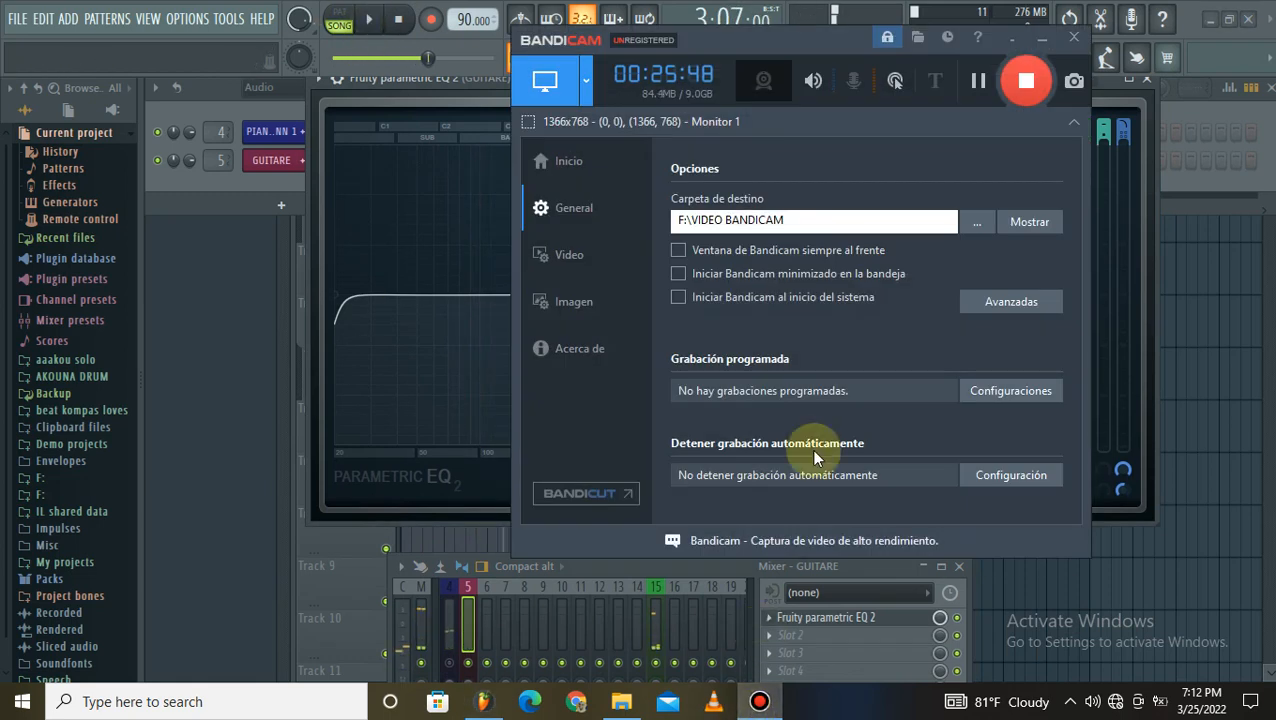
pyautogui.click(1040, 39)
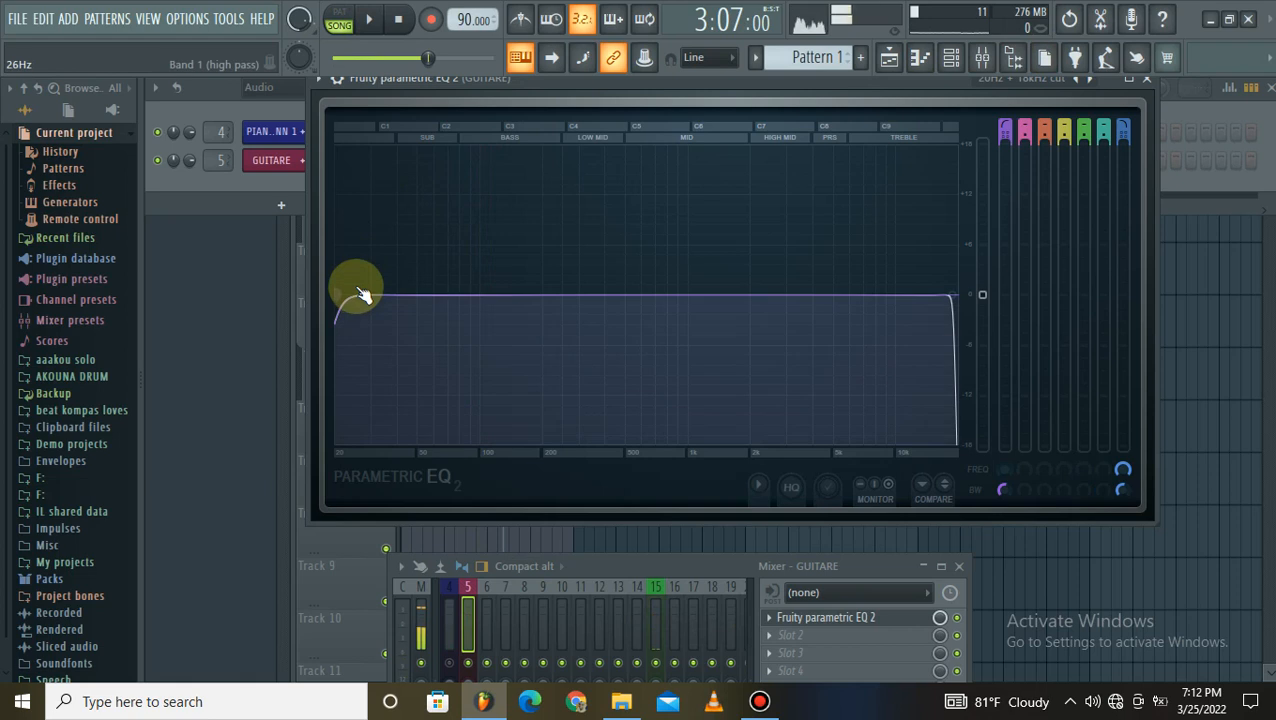
# - With the song playing, raise the guitar equalizer's low cut to about 199 Hz, lower its high cut, and boost its main level slightly
pyautogui.click(369, 20)
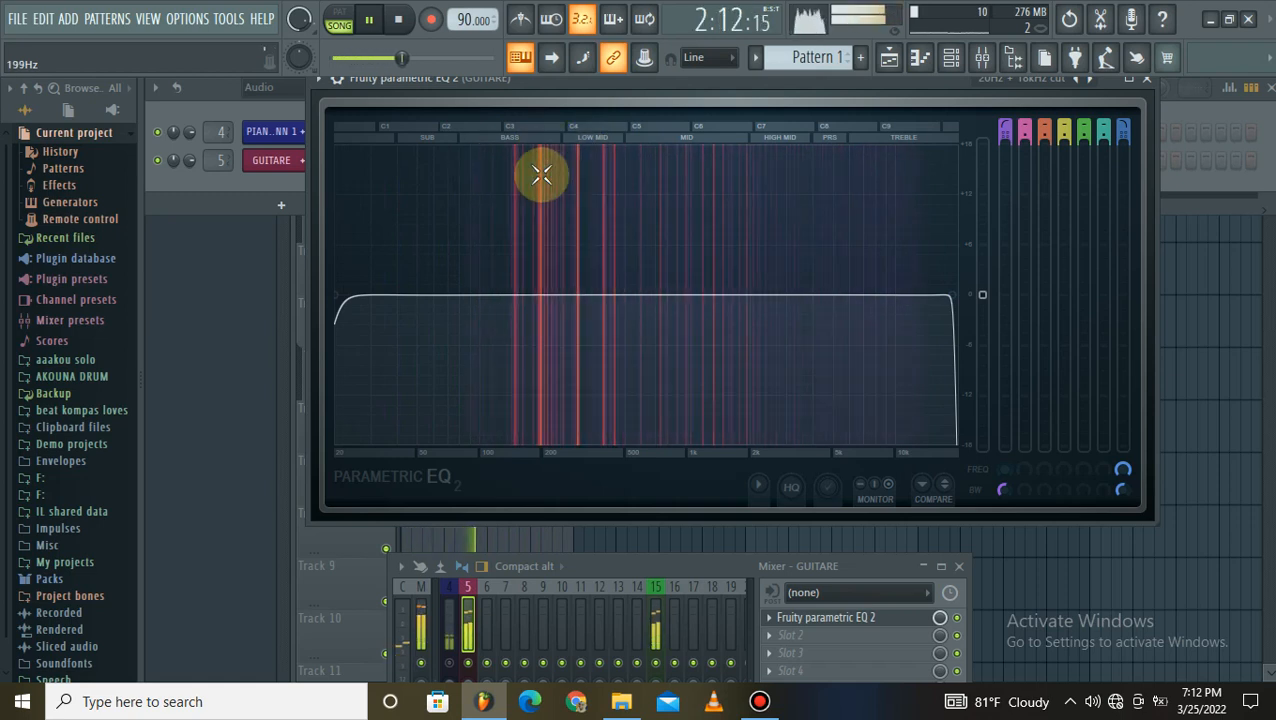
pyautogui.moveTo(342, 298); pyautogui.dragTo(548, 294)
pyautogui.moveTo(660, 363); pyautogui.dragTo(646, 294)
pyautogui.moveTo(983, 295); pyautogui.dragTo(983, 285)
pyautogui.moveTo(548, 295)
pyautogui.mouseDown()
pyautogui.moveTo(530, 295)
pyautogui.moveTo(542, 295)
pyautogui.mouseUp()
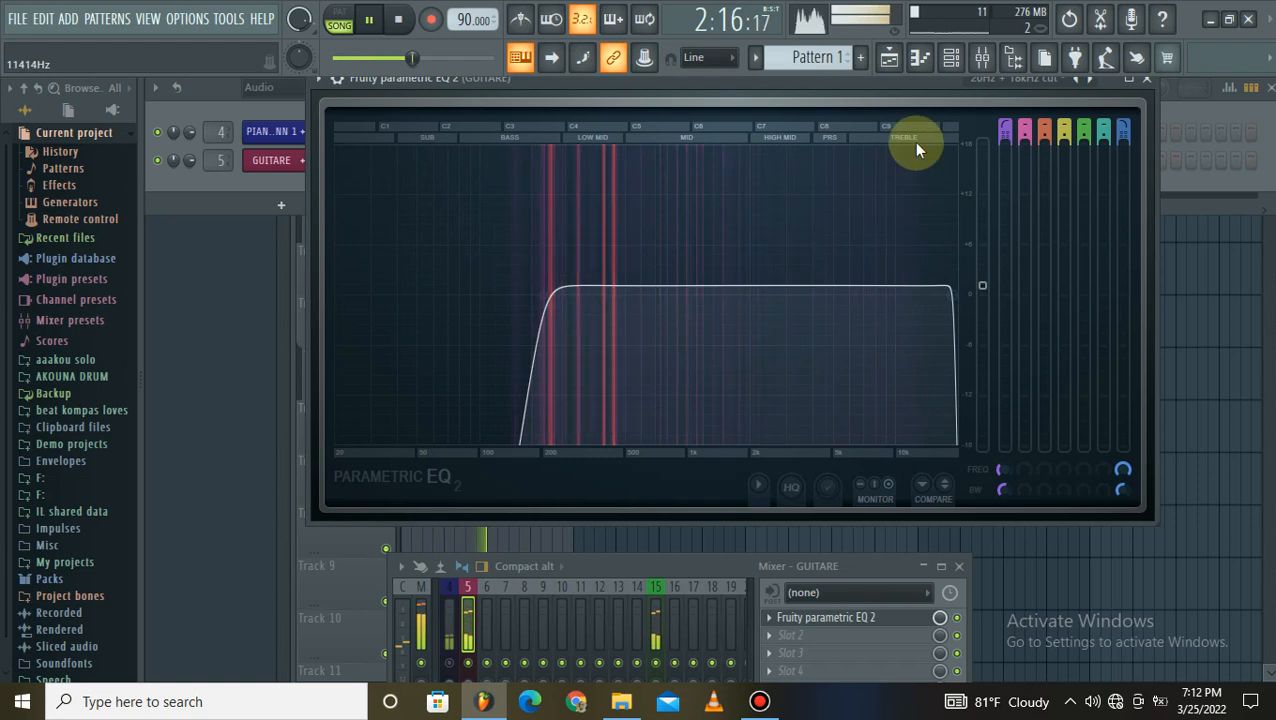
pyautogui.moveTo(955, 299); pyautogui.dragTo(885, 295)
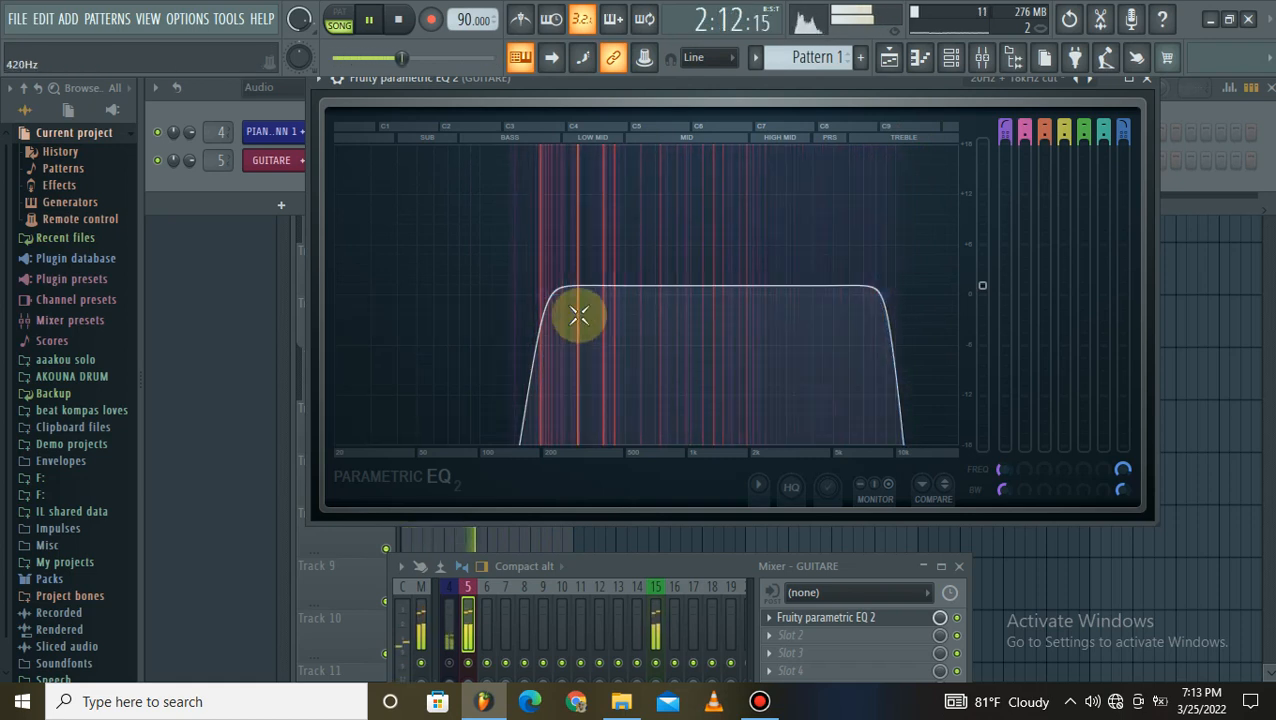
pyautogui.click(1145, 84)
# - Move the mixer back up, make PIANO STRENN 1 audible again, and pause the song
pyautogui.moveTo(596, 566); pyautogui.dragTo(657, 186)
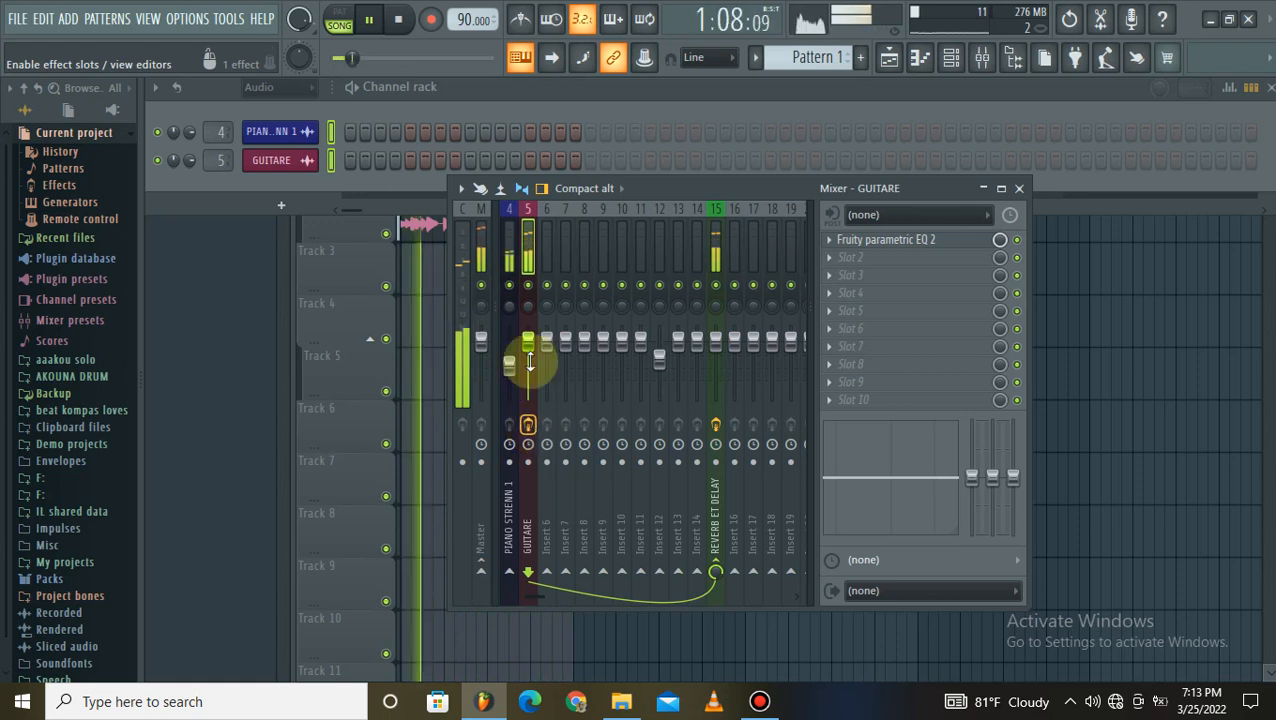
pyautogui.click(515, 262)
pyautogui.click(368, 19)
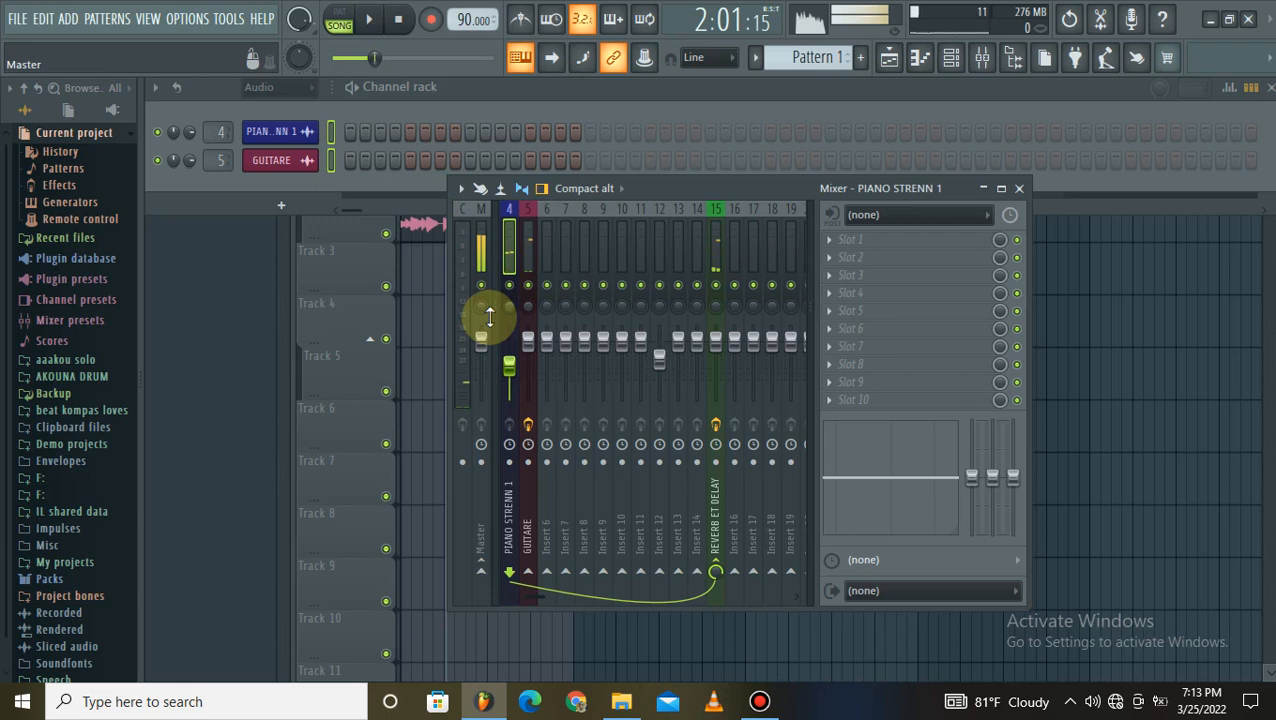
pyautogui.click(525, 250)
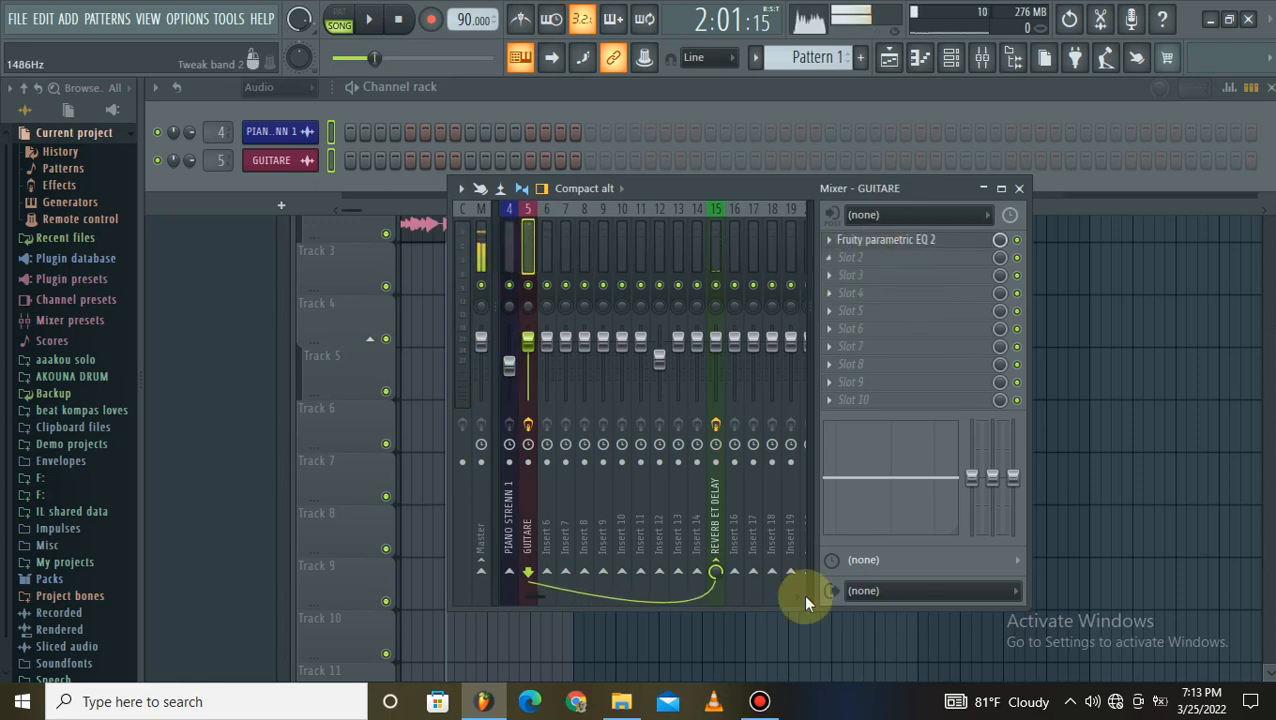
pyautogui.click(760, 700)
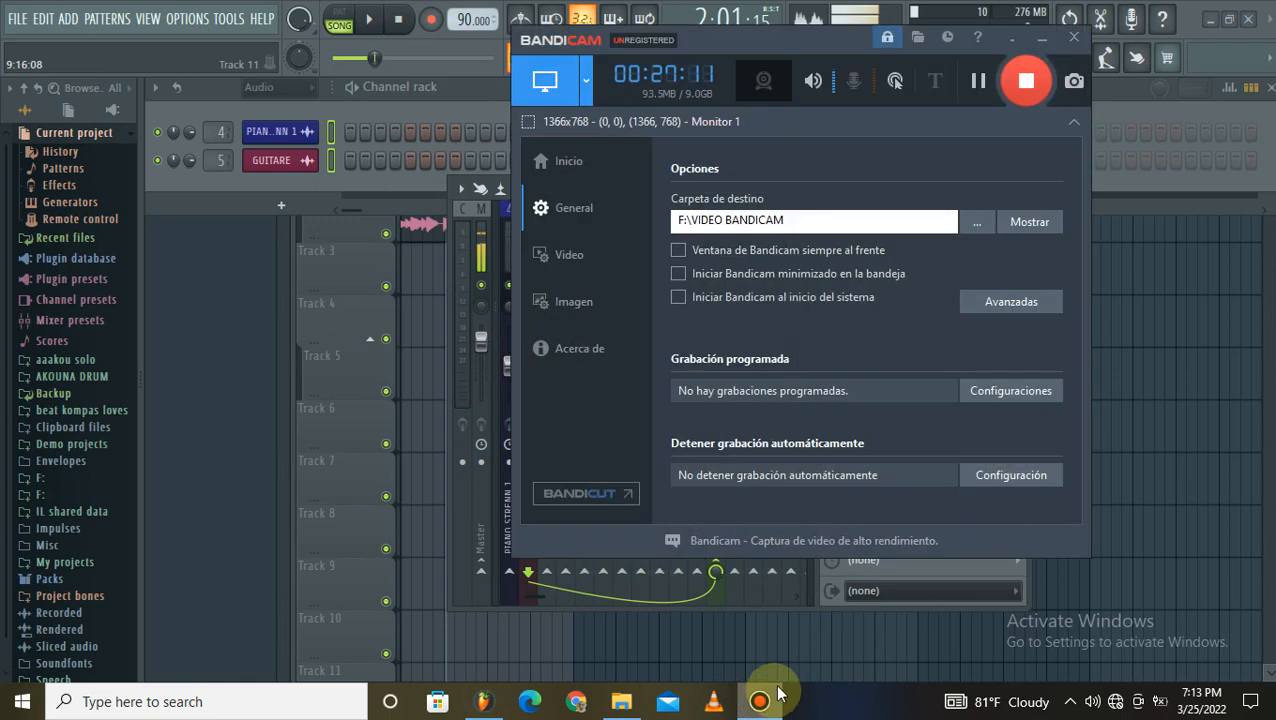
pyautogui.click(1045, 38)
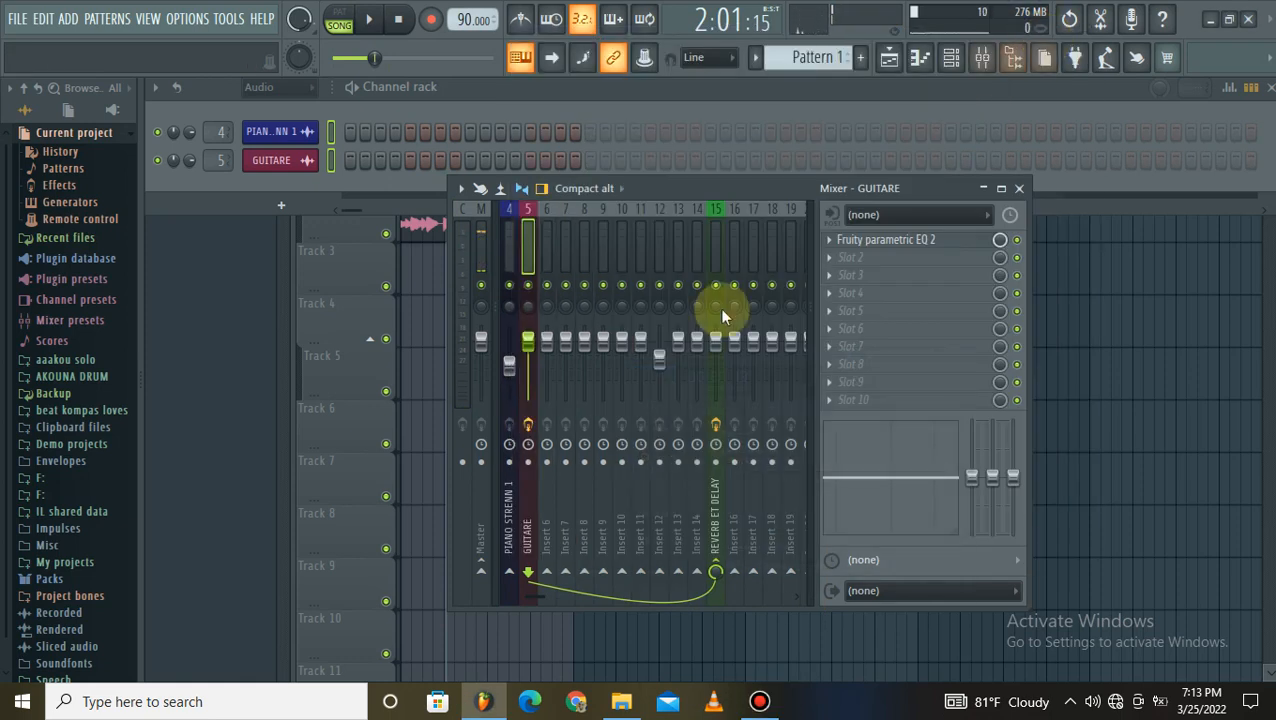
# - Load Fruity Parametric EQ 2 into the first effect slot of the PIANO STRENN 1 mixer track and move its window aside
pyautogui.click(505, 250)
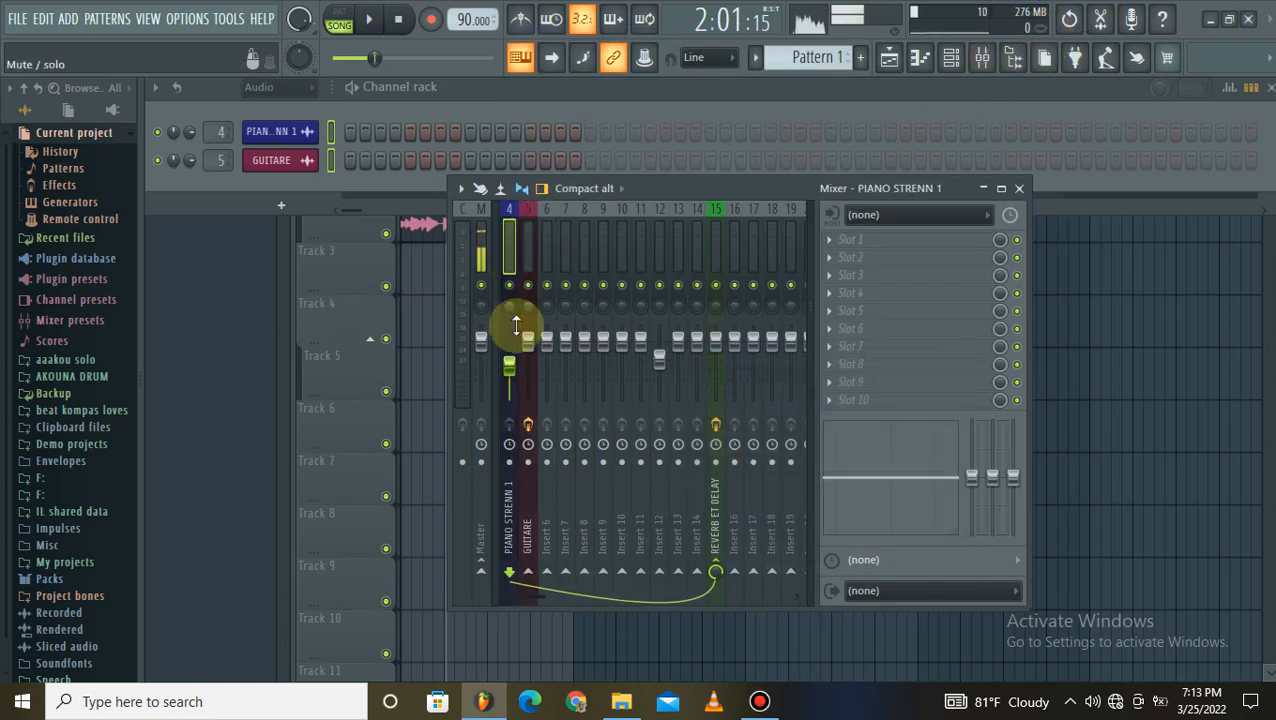
pyautogui.click(831, 240)
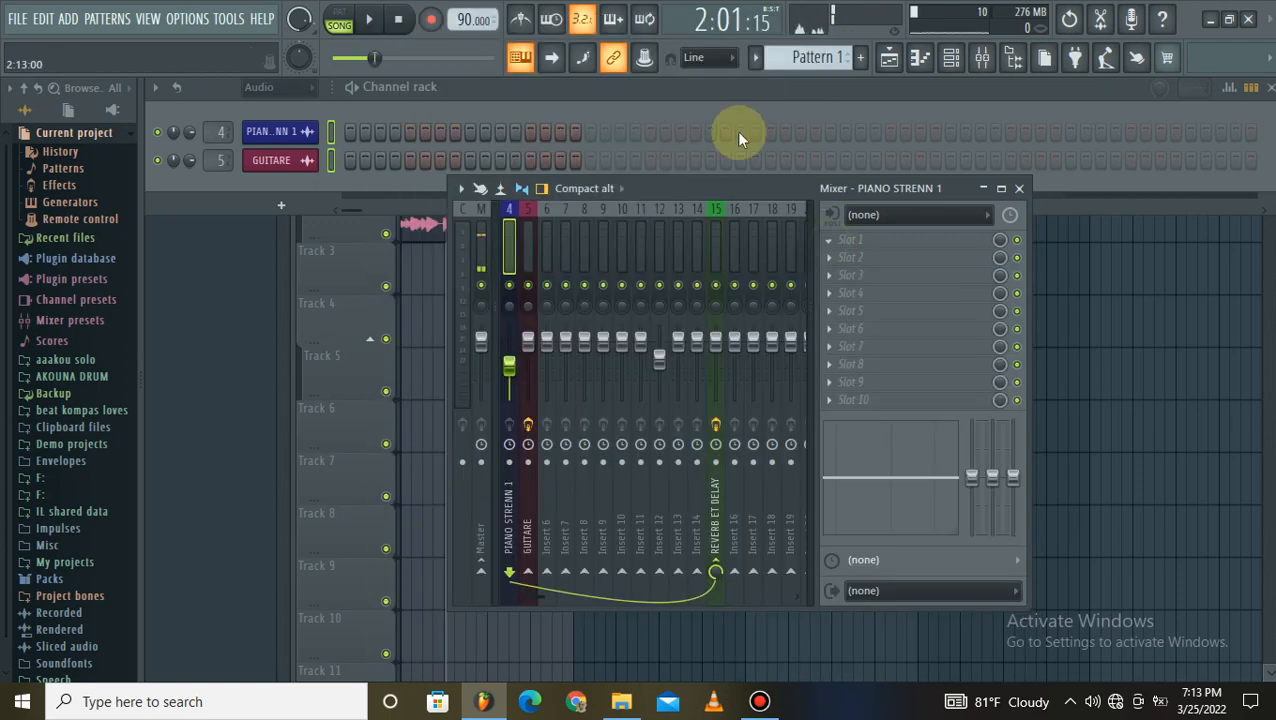
pyautogui.click(836, 244)
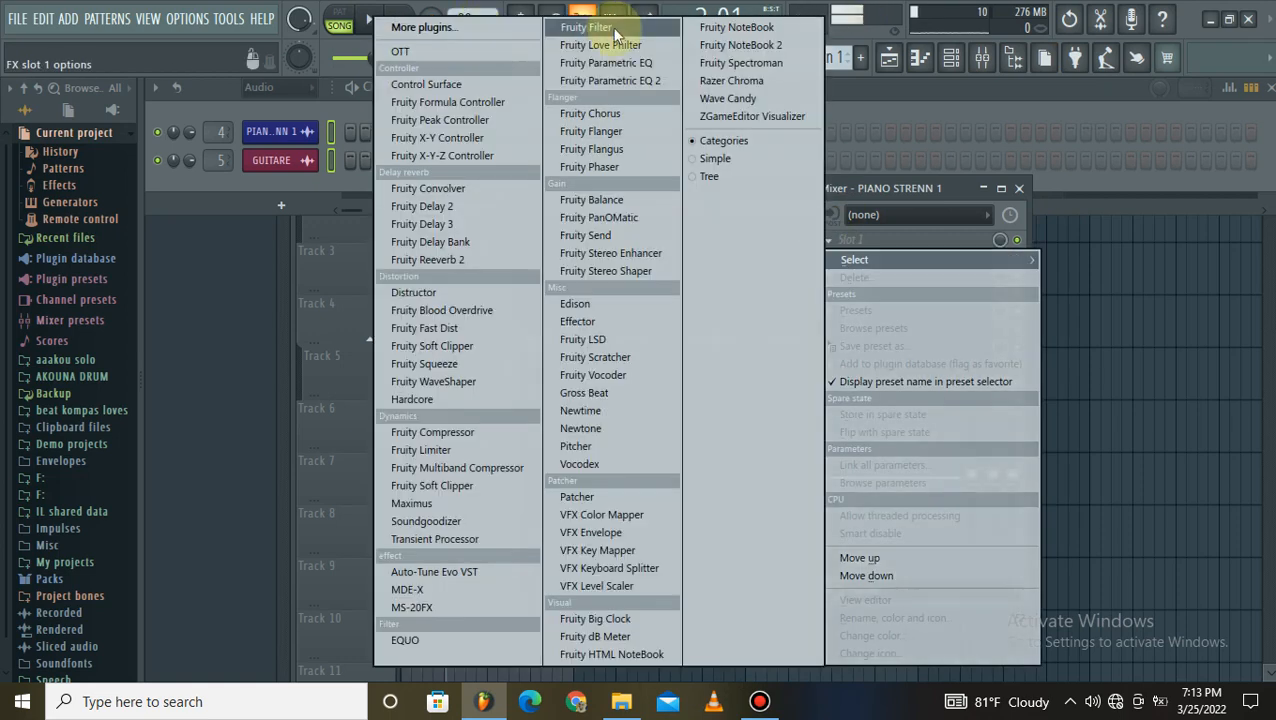
pyautogui.click(640, 84)
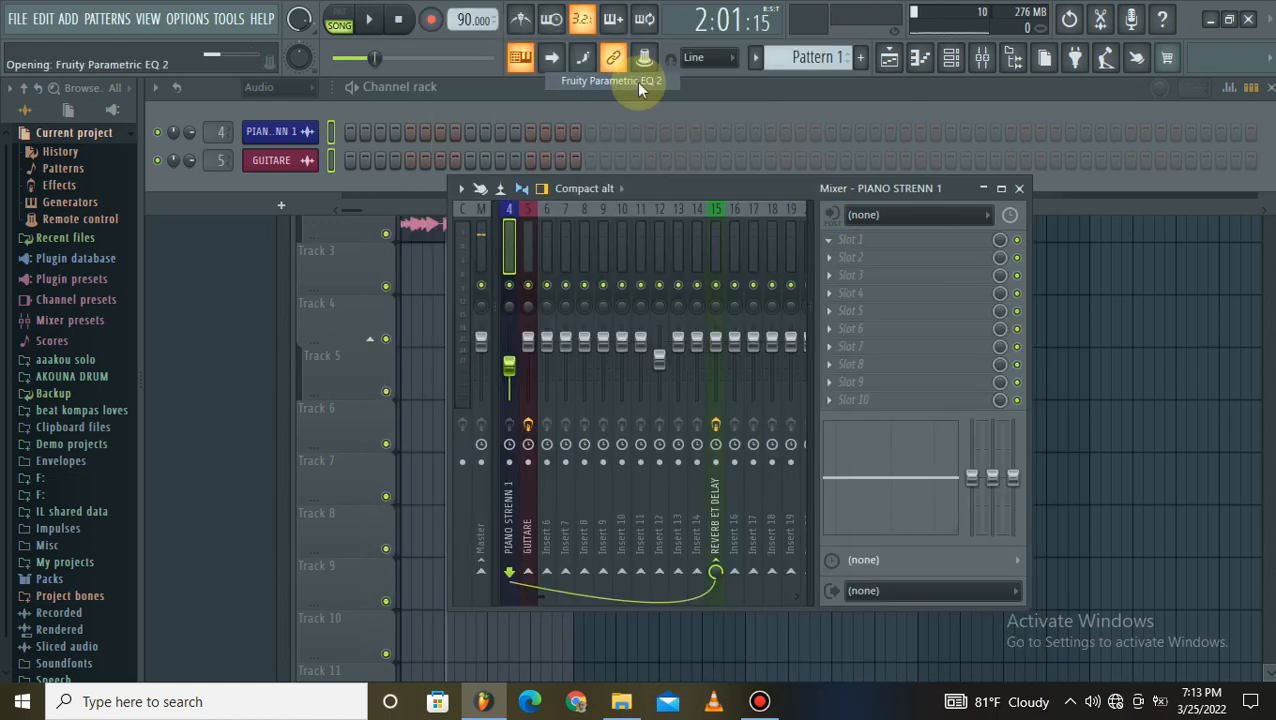
pyautogui.moveTo(613, 231); pyautogui.dragTo(1026, 83)
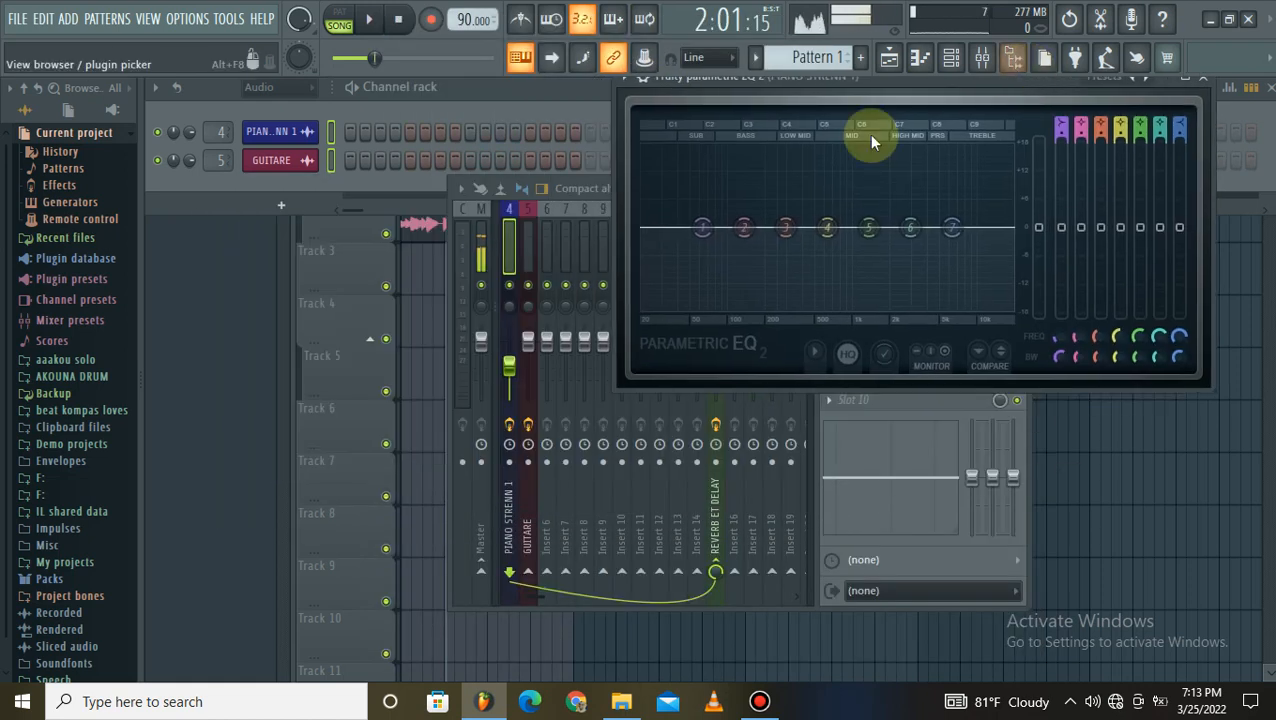
# - Mute GUITARE, play the song, and apply the 20Hz + 18kHz cut preset to the piano equalizer
pyautogui.click(533, 284)
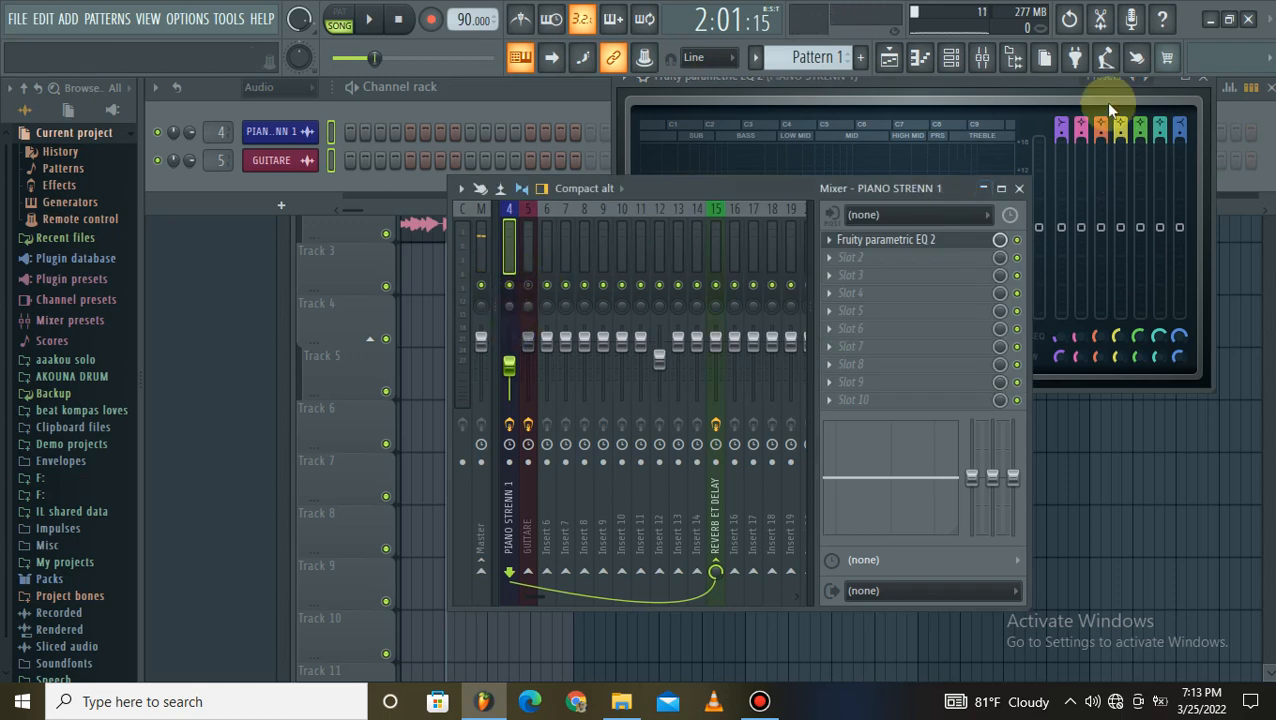
pyautogui.click(1060, 95)
pyautogui.moveTo(980, 82); pyautogui.dragTo(946, 118)
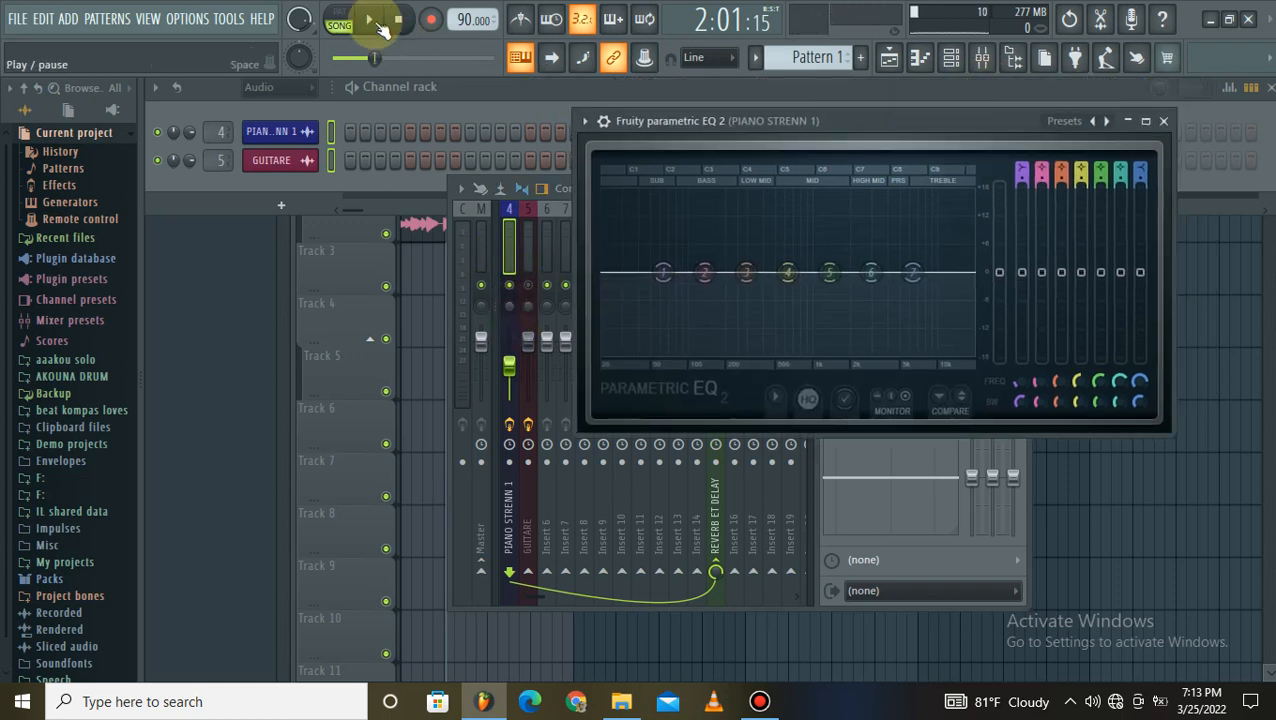
pyautogui.press('space')
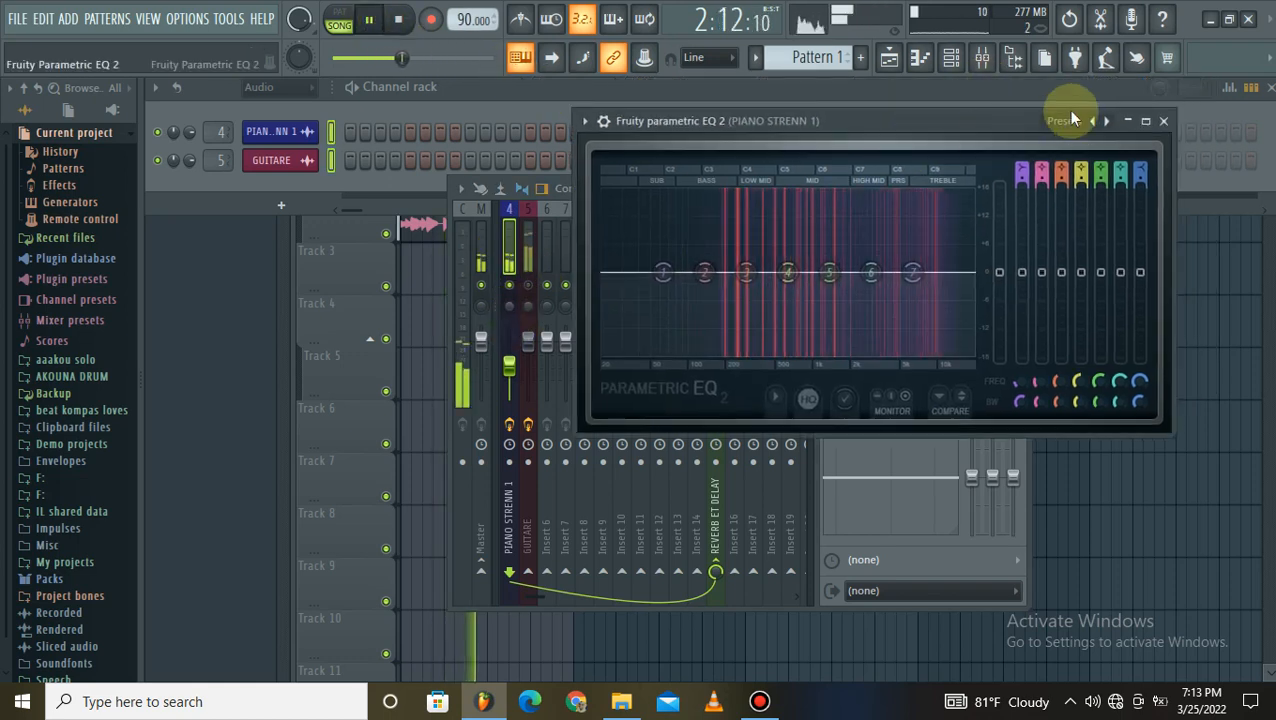
pyautogui.click(1094, 124)
pyautogui.click(1100, 161)
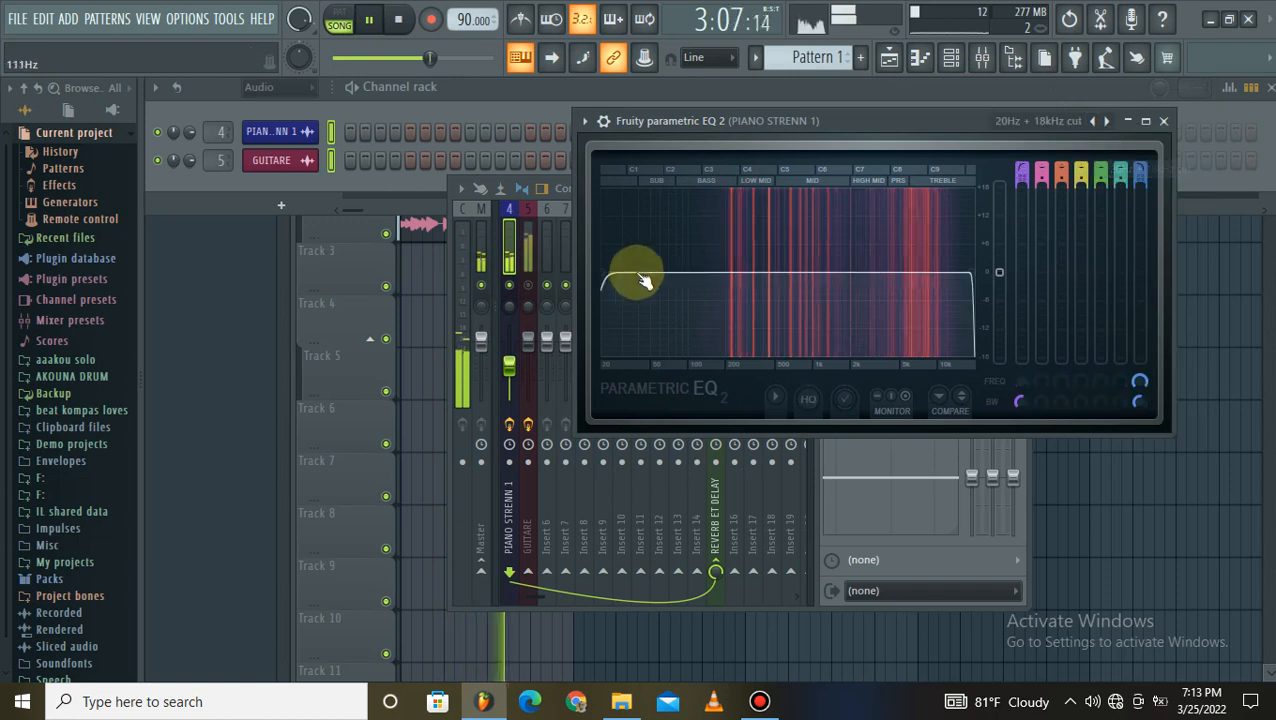
# - Raise the piano equalizer's low cut to about 256 Hz, lower its high cut, and close the equalizer
pyautogui.moveTo(621, 273); pyautogui.dragTo(737, 273)
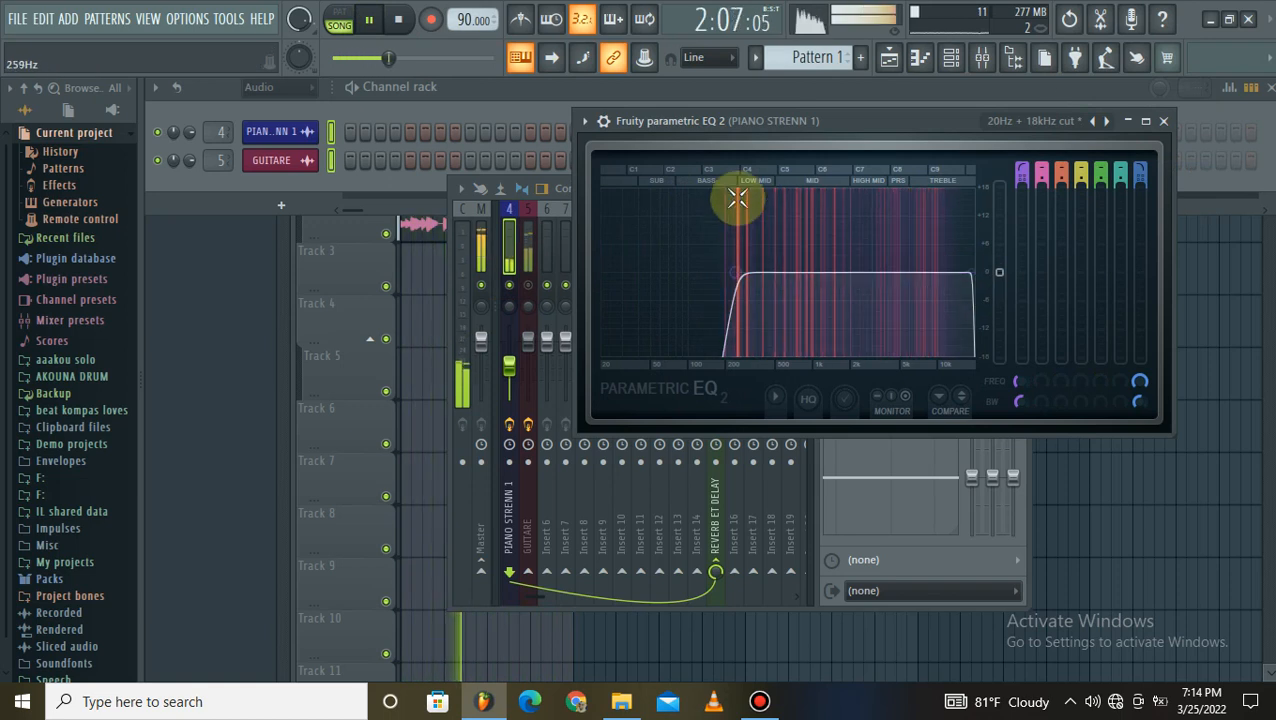
pyautogui.moveTo(736, 272); pyautogui.dragTo(735, 272)
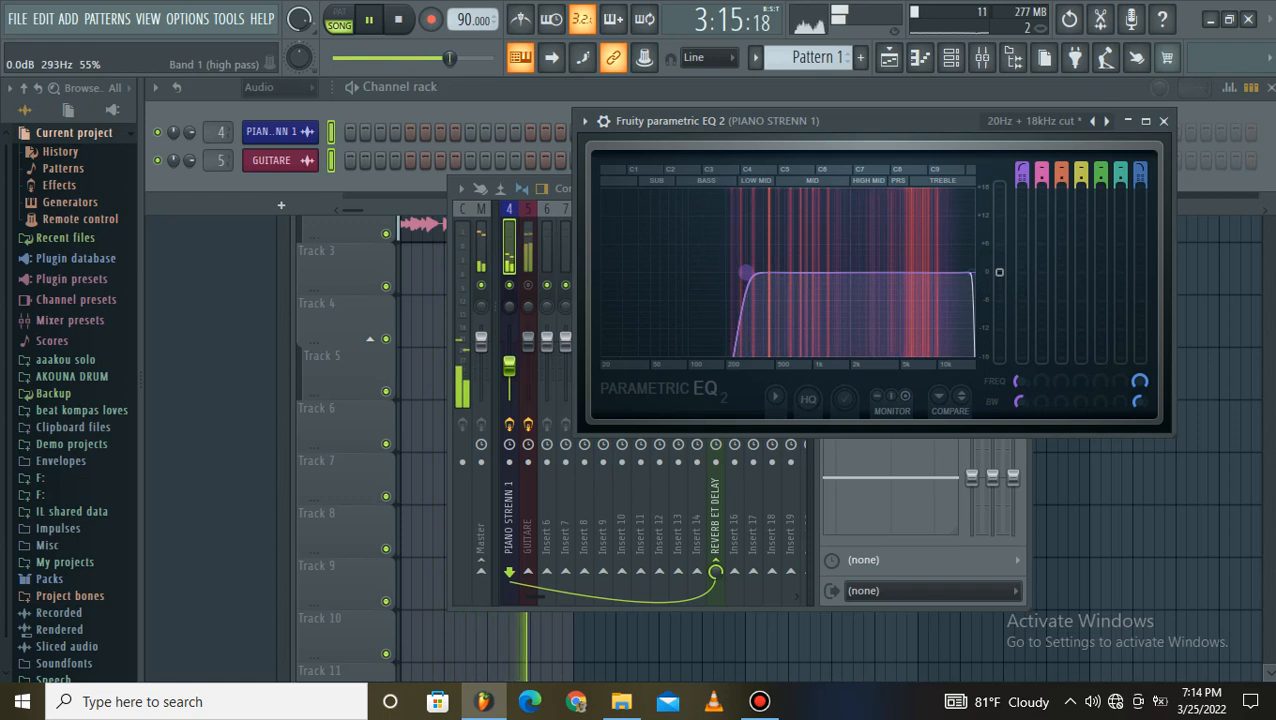
pyautogui.moveTo(745, 272); pyautogui.dragTo(746, 272)
pyautogui.moveTo(973, 272); pyautogui.dragTo(939, 272)
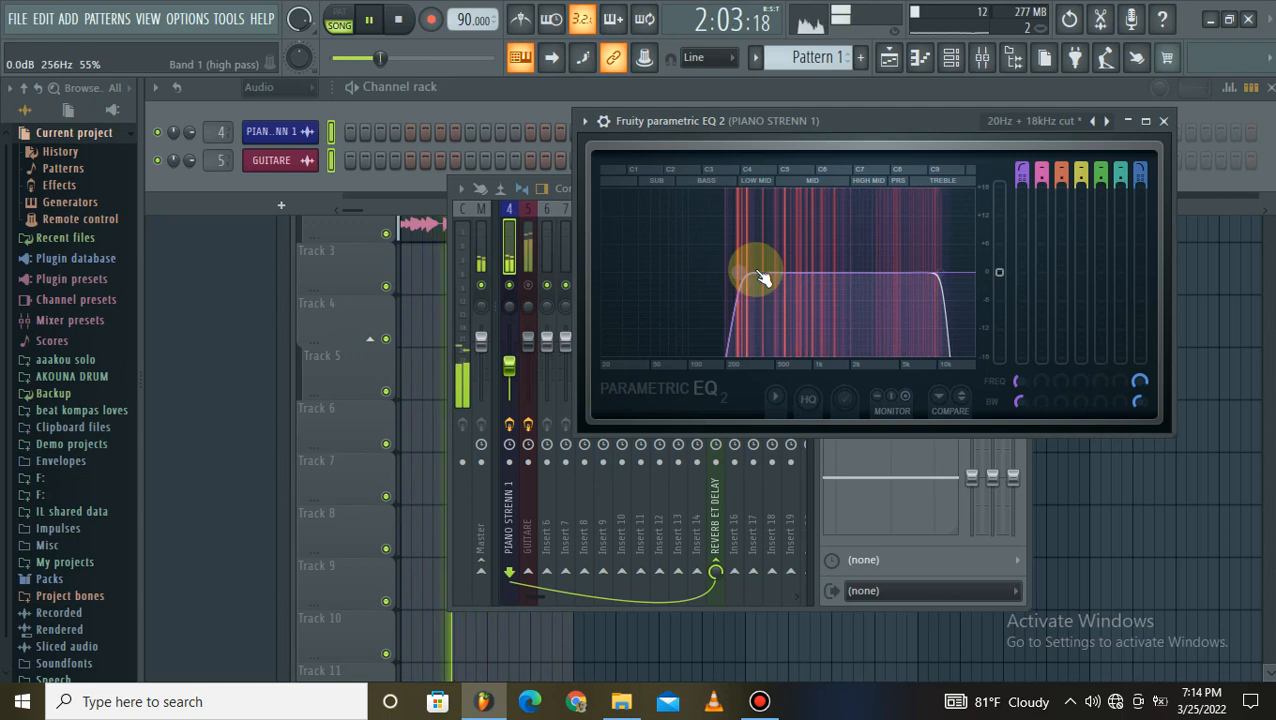
pyautogui.click(1166, 121)
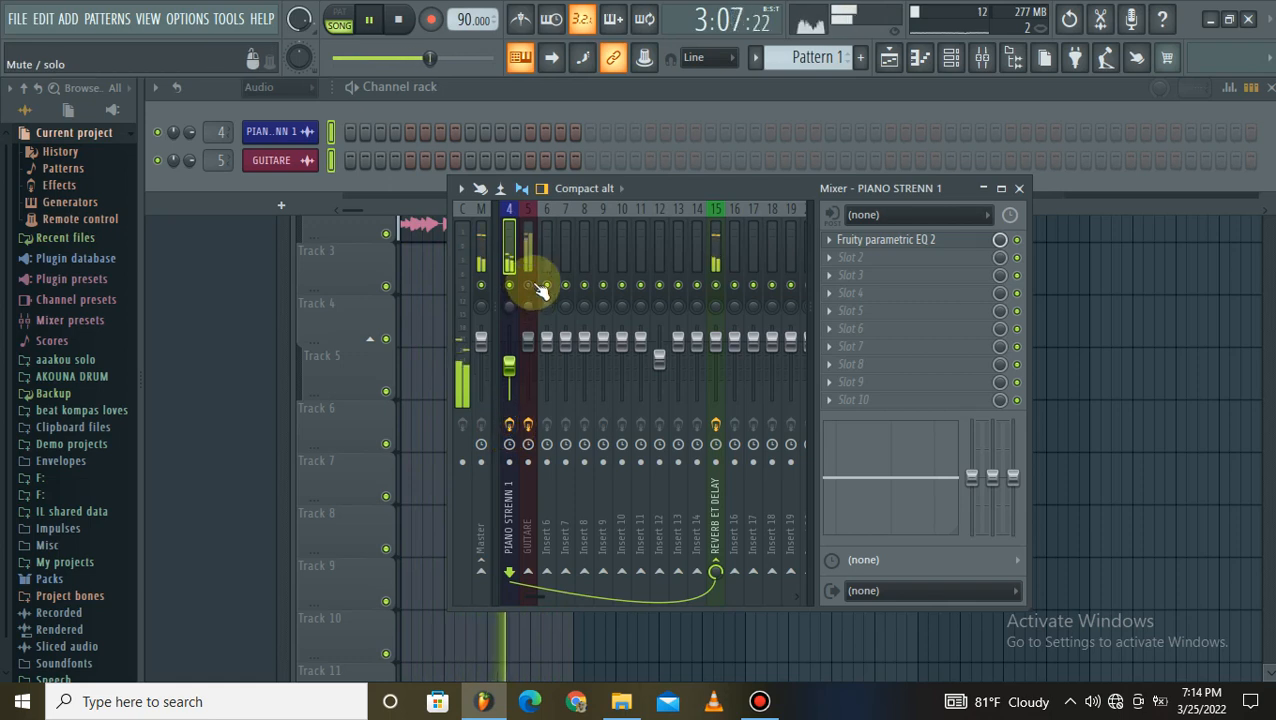
# - Unmute GUITARE, pan it 13% right with PIANO STRENN 1 also off-centre, set the GUITARE volume to 52%, and stop the song
pyautogui.click(527, 245)
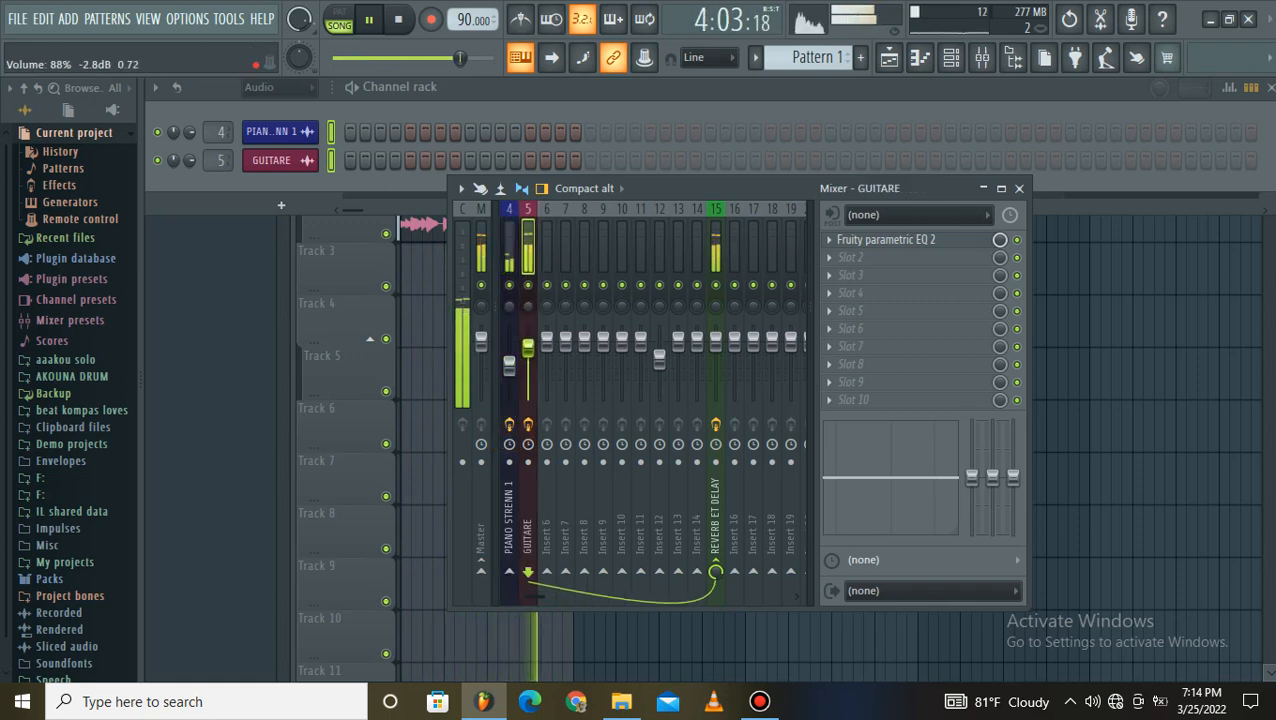
pyautogui.moveTo(509, 307)
pyautogui.mouseDown()
pyautogui.moveTo(509, 325)
pyautogui.moveTo(527, 295)
pyautogui.mouseUp()
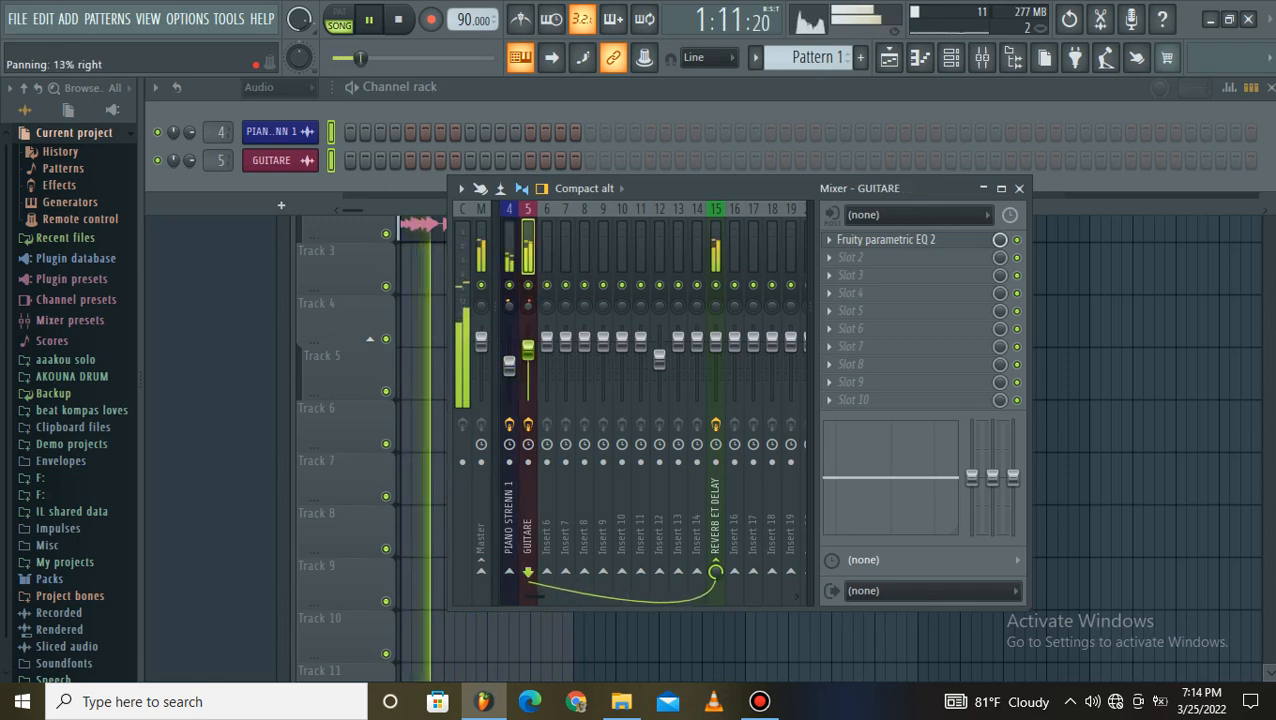
pyautogui.moveTo(528, 348); pyautogui.dragTo(529, 357)
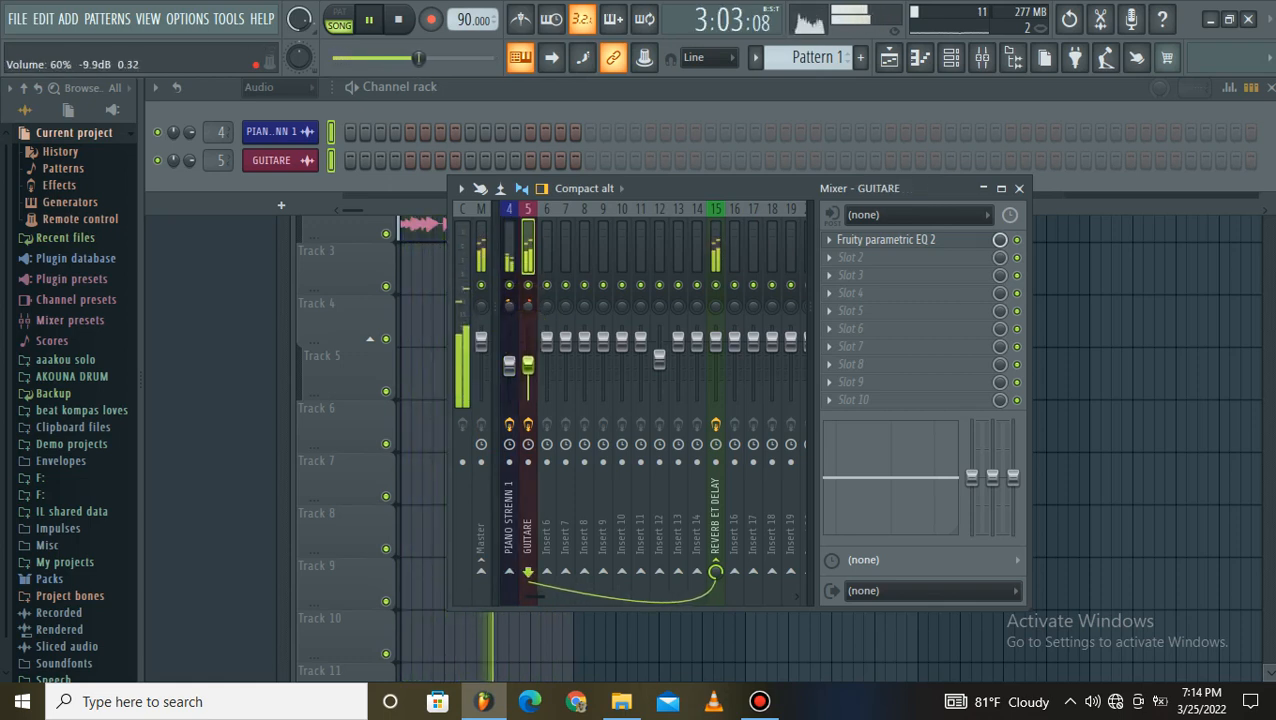
pyautogui.moveTo(528, 365); pyautogui.dragTo(528, 370)
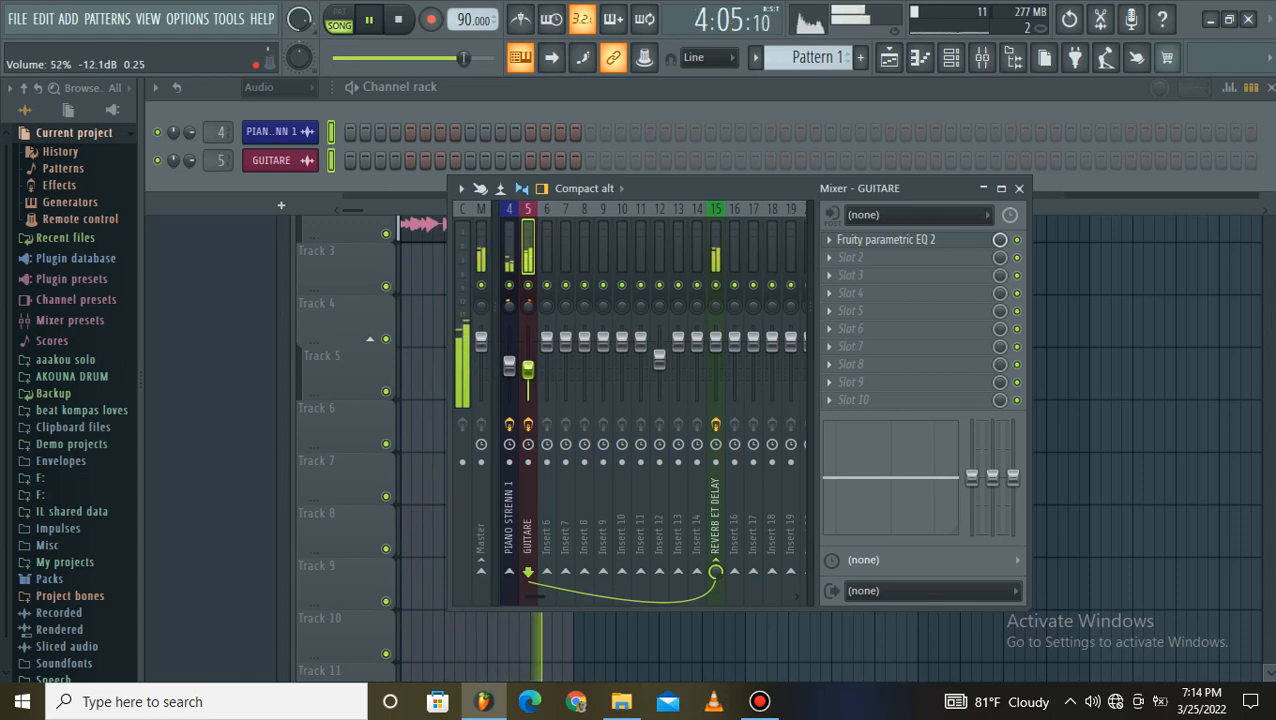
pyautogui.click(1019, 188)
pyautogui.click(397, 21)
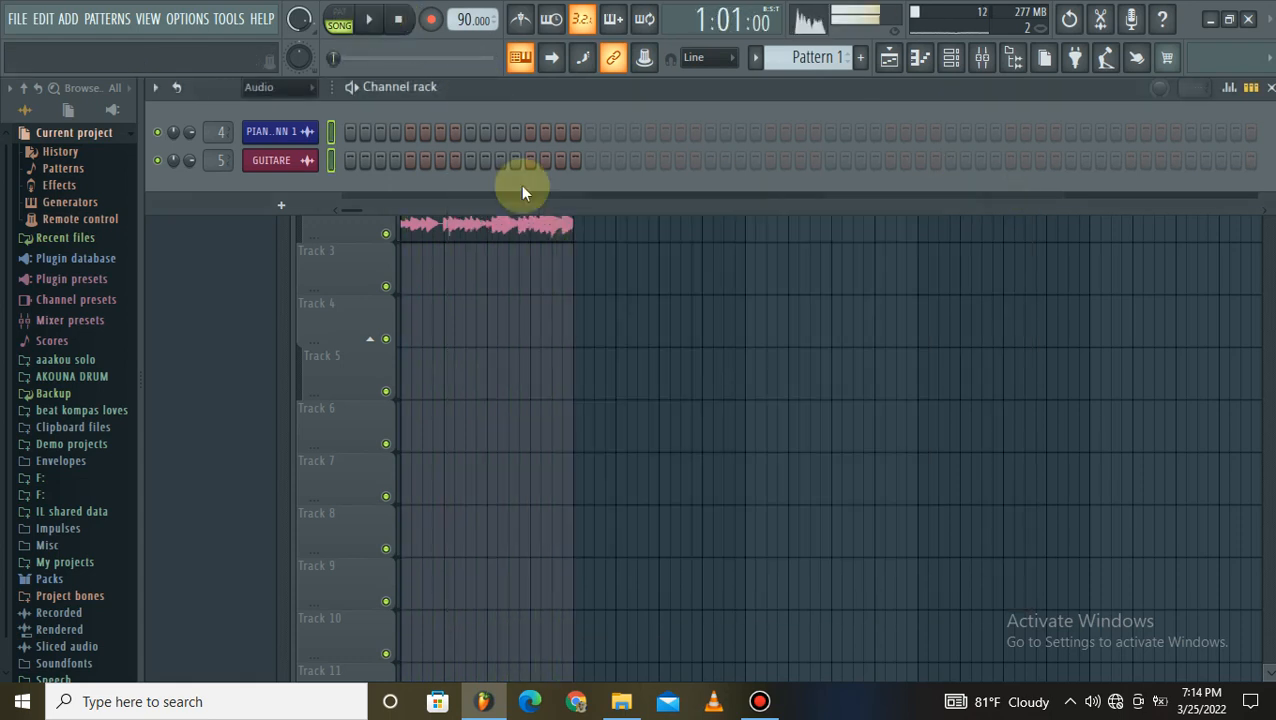
# - Switch the channel rack filter to All and return to the playlist
pyautogui.click(623, 328)
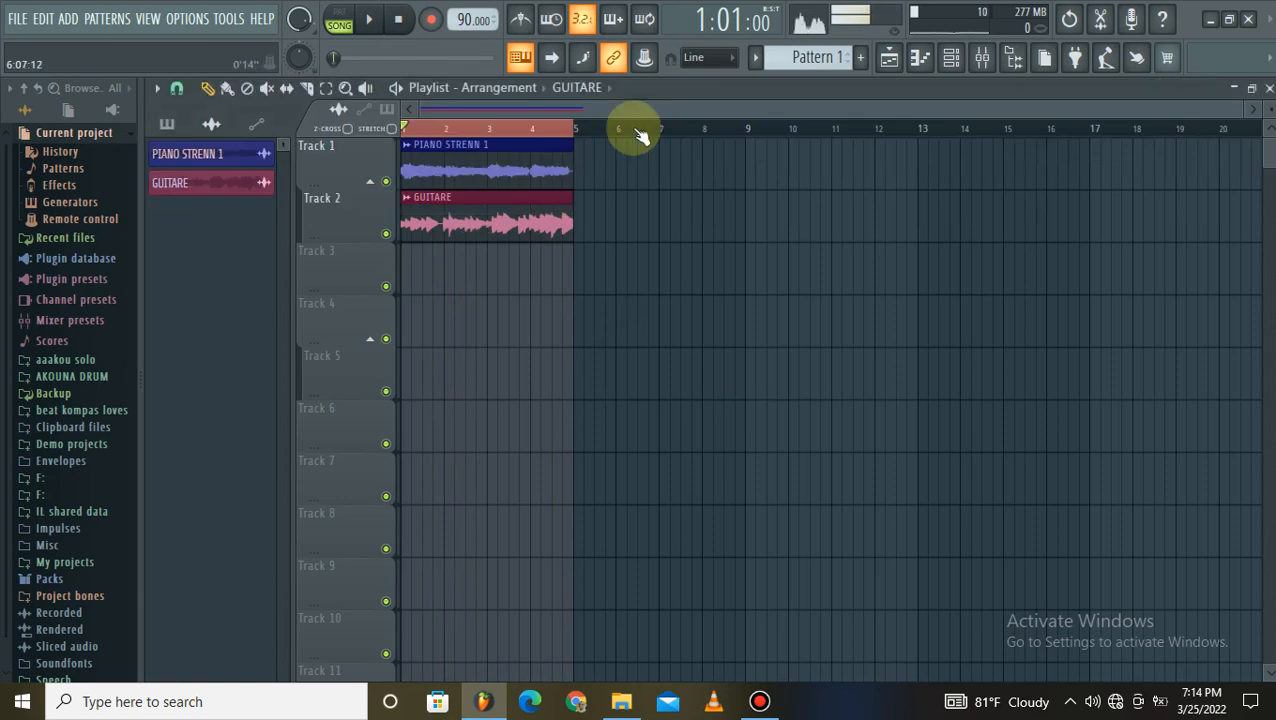
pyautogui.click(948, 66)
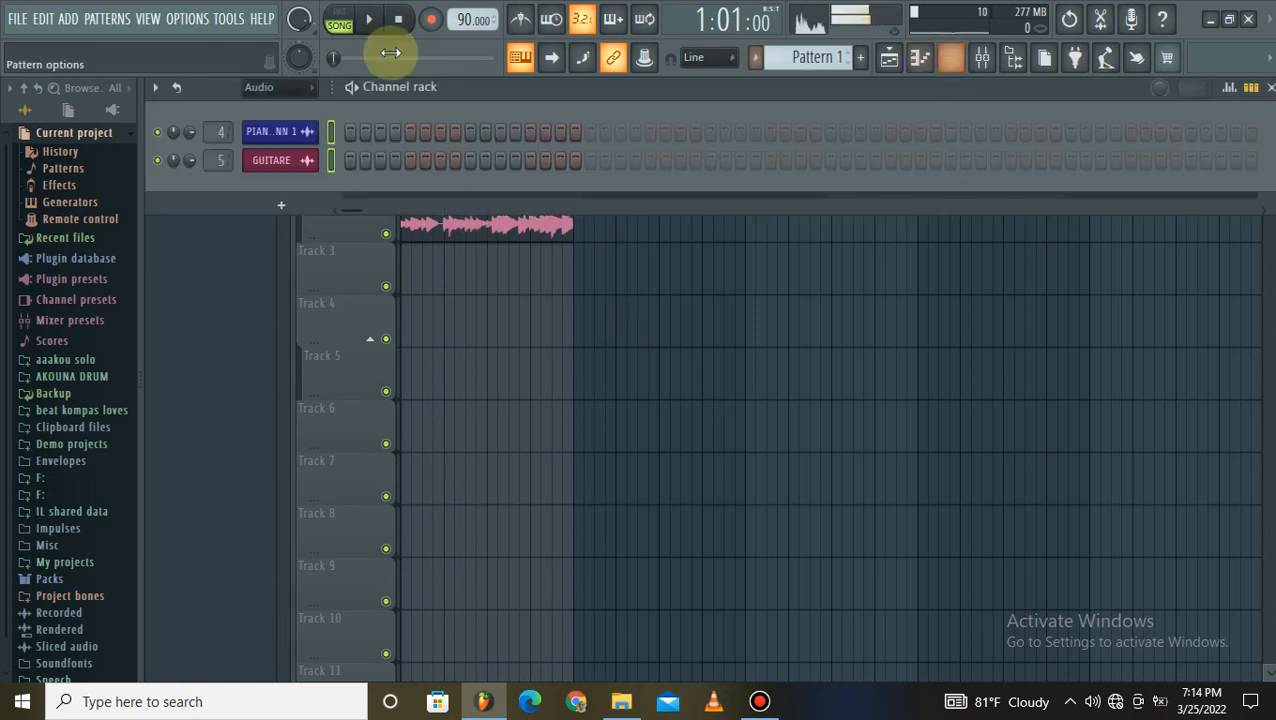
pyautogui.click(284, 109)
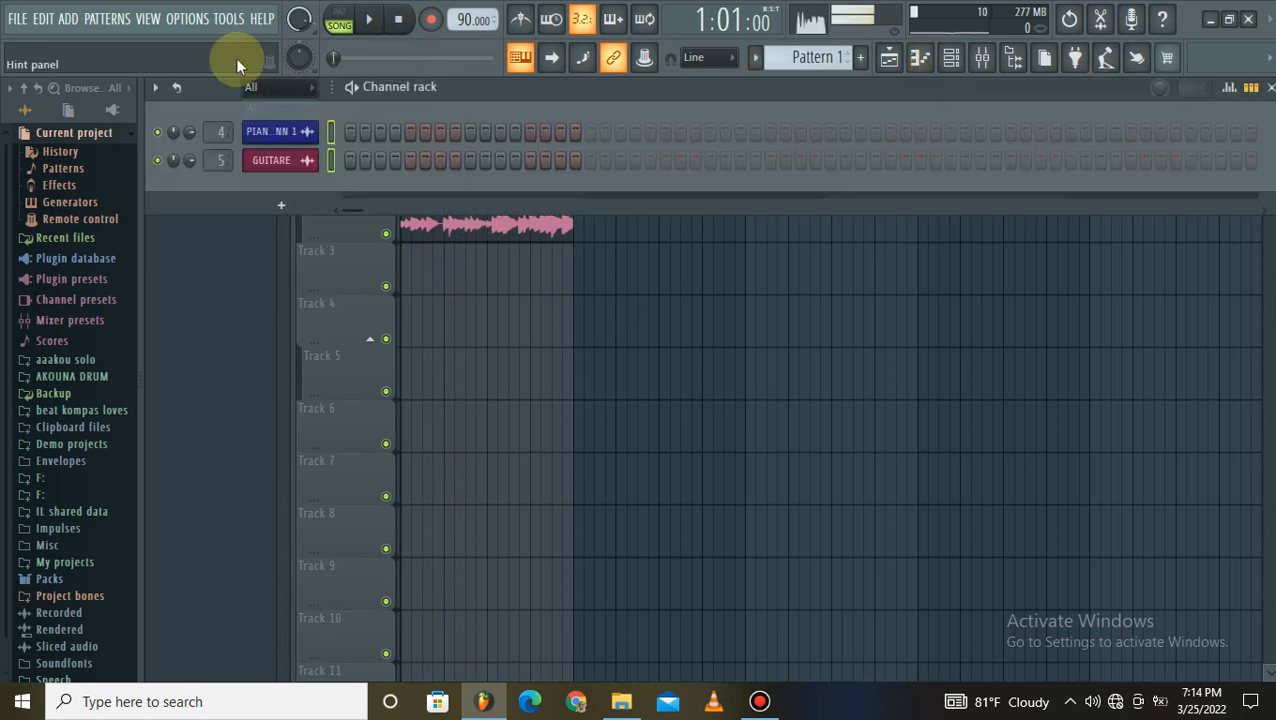
pyautogui.click(948, 60)
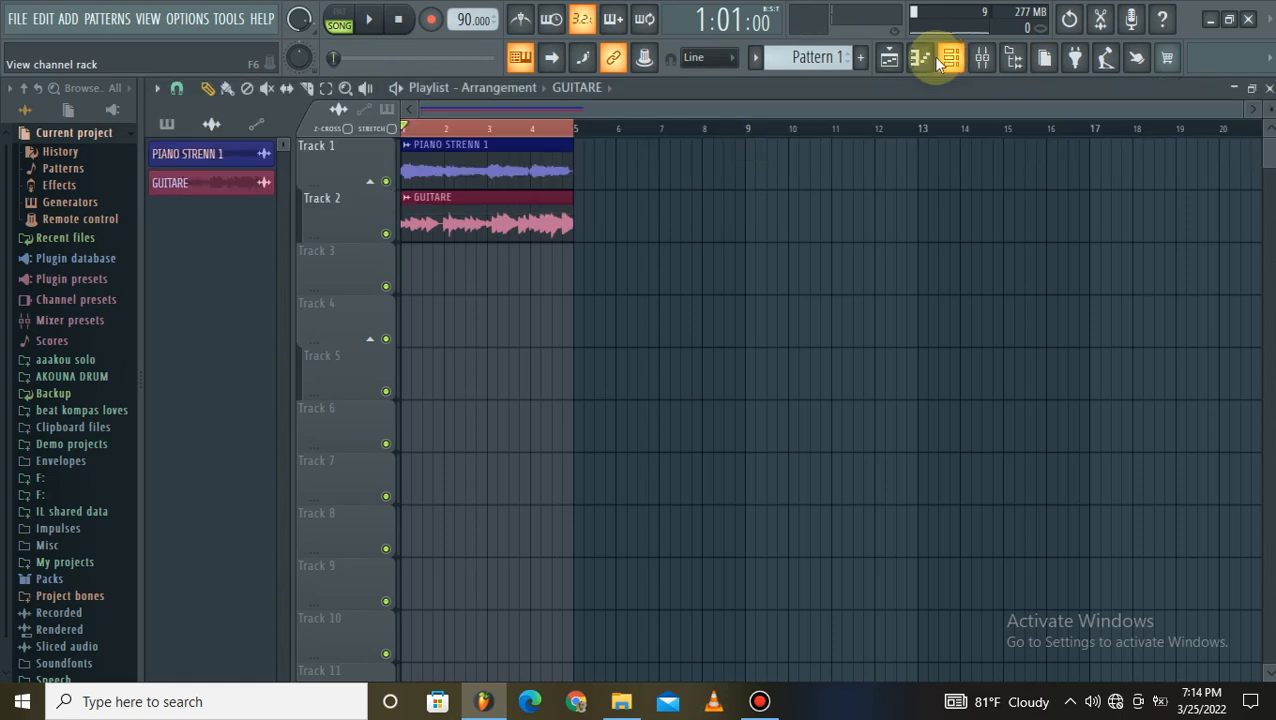
pyautogui.click(758, 703)
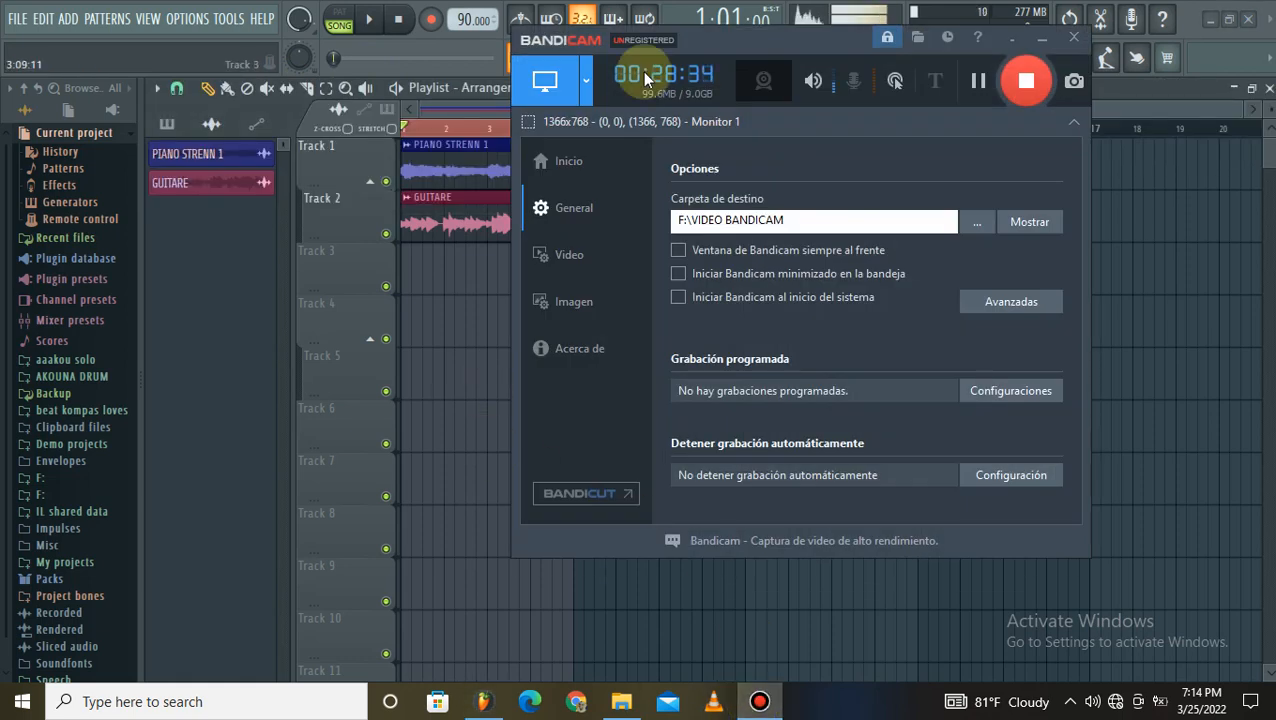
pyautogui.moveTo(738, 85); pyautogui.dragTo(769, 148)
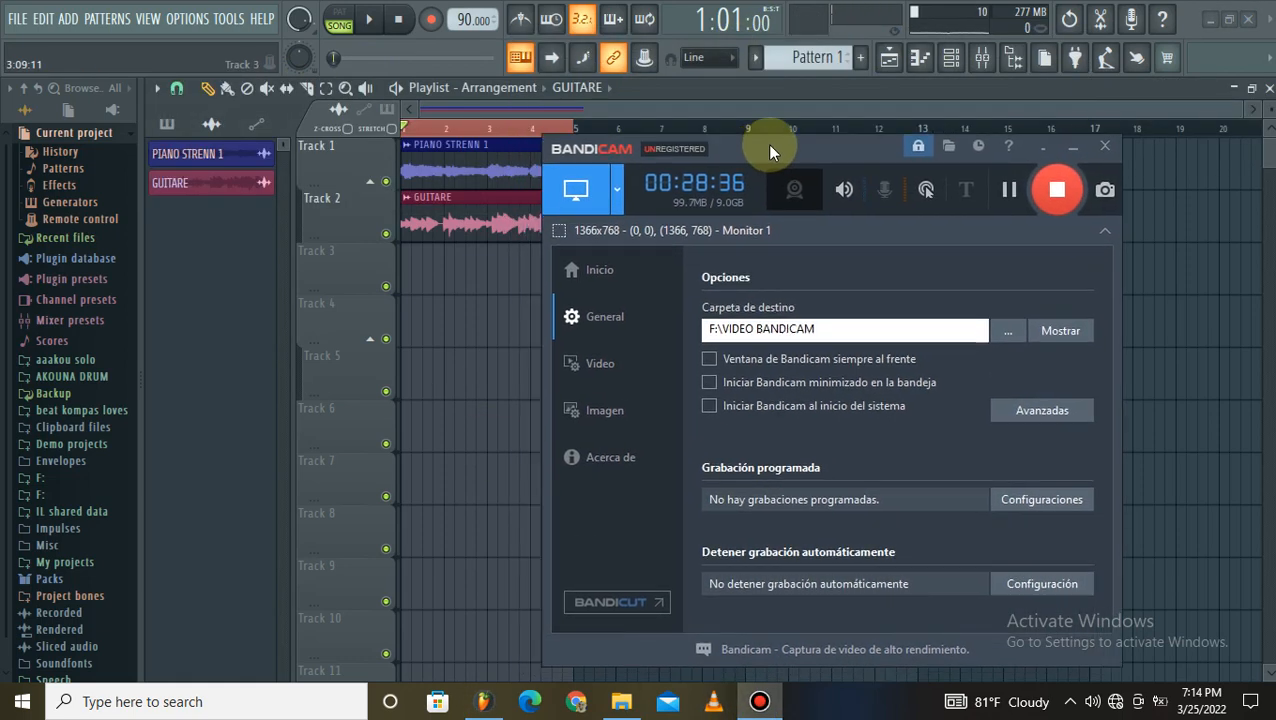
# - Switch to a maximized File Explorer and open the PROGRAM NO EFASE folder on the BACKUP AKOUNA NO EFACE (O:) drive
pyautogui.click(621, 703)
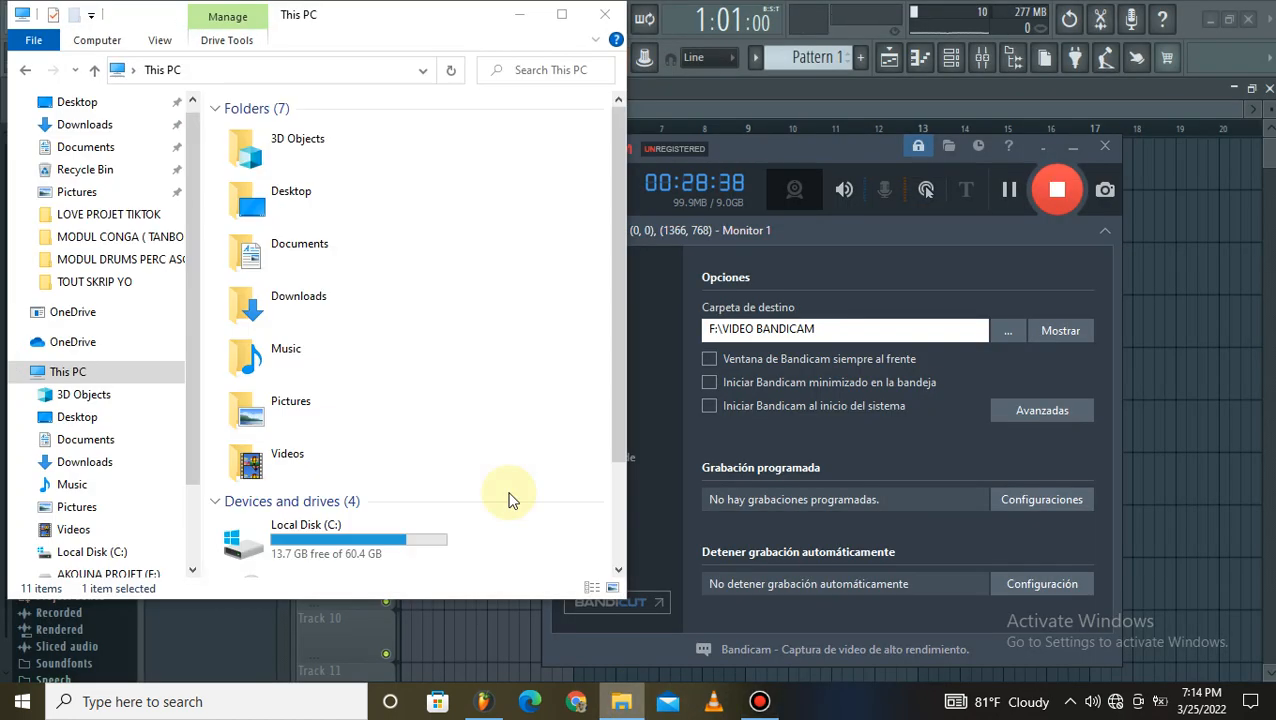
pyautogui.doubleClick(561, 14)
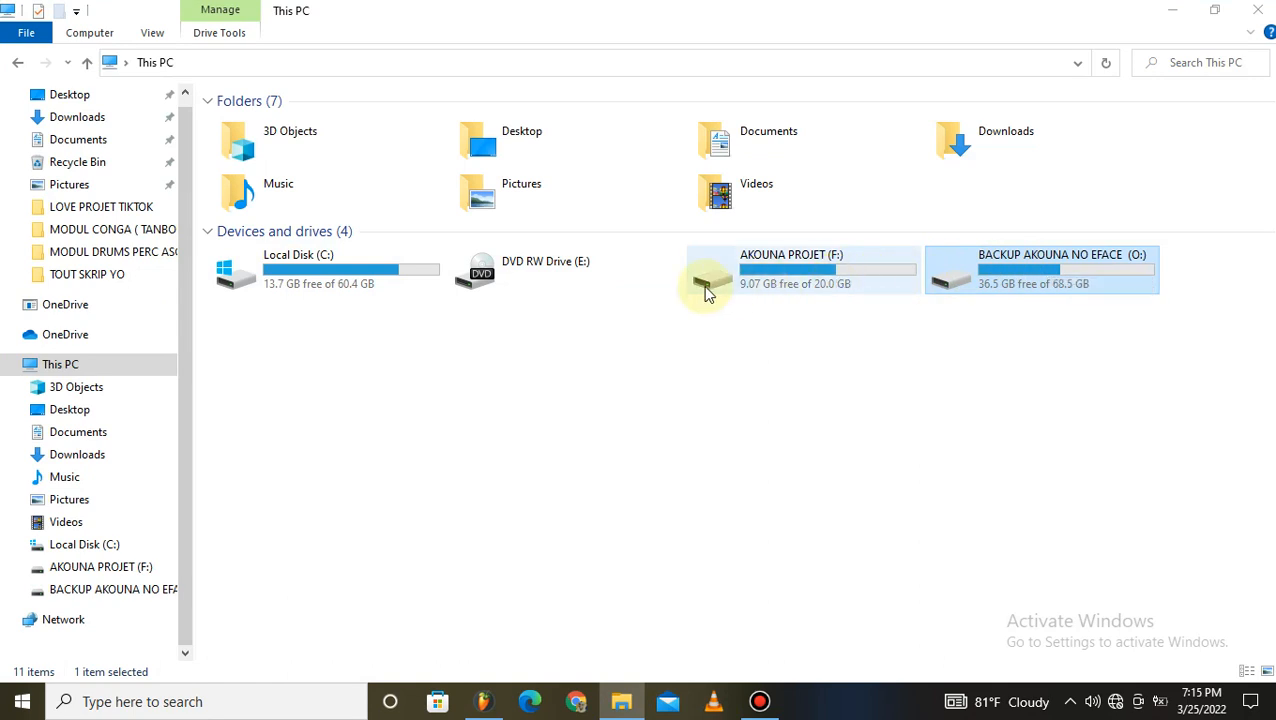
pyautogui.doubleClick(842, 285)
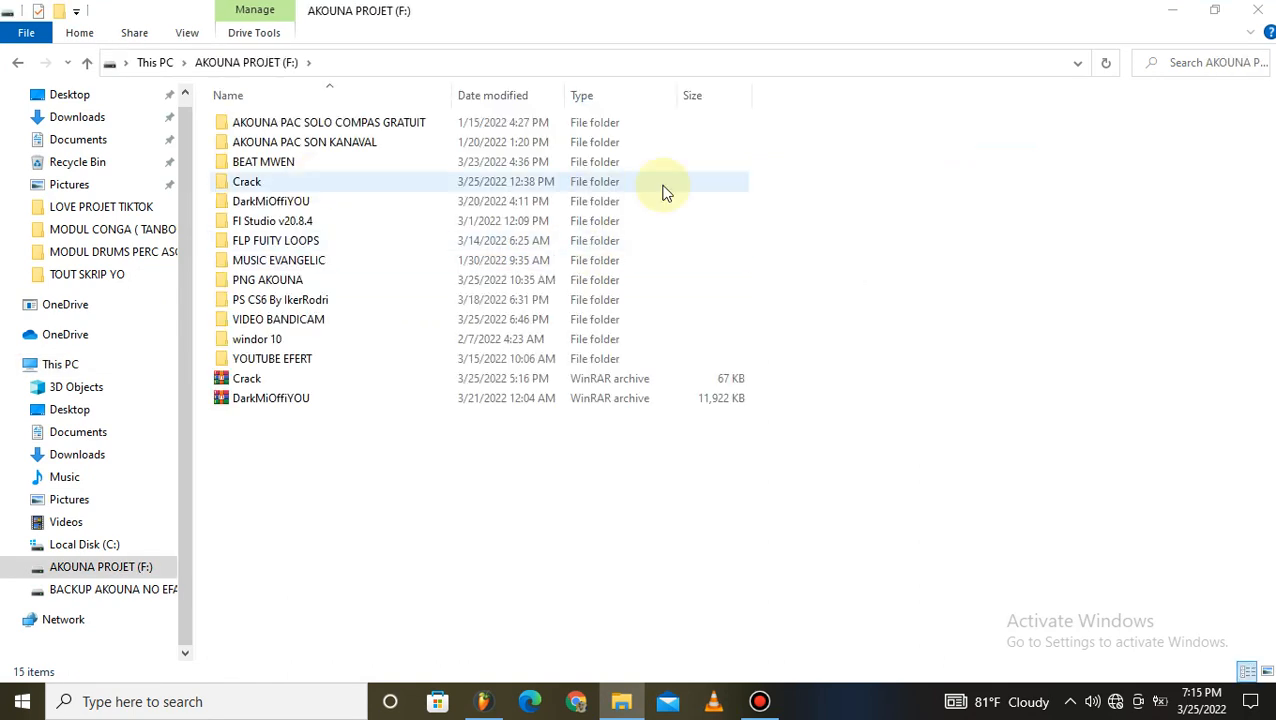
pyautogui.click(18, 62)
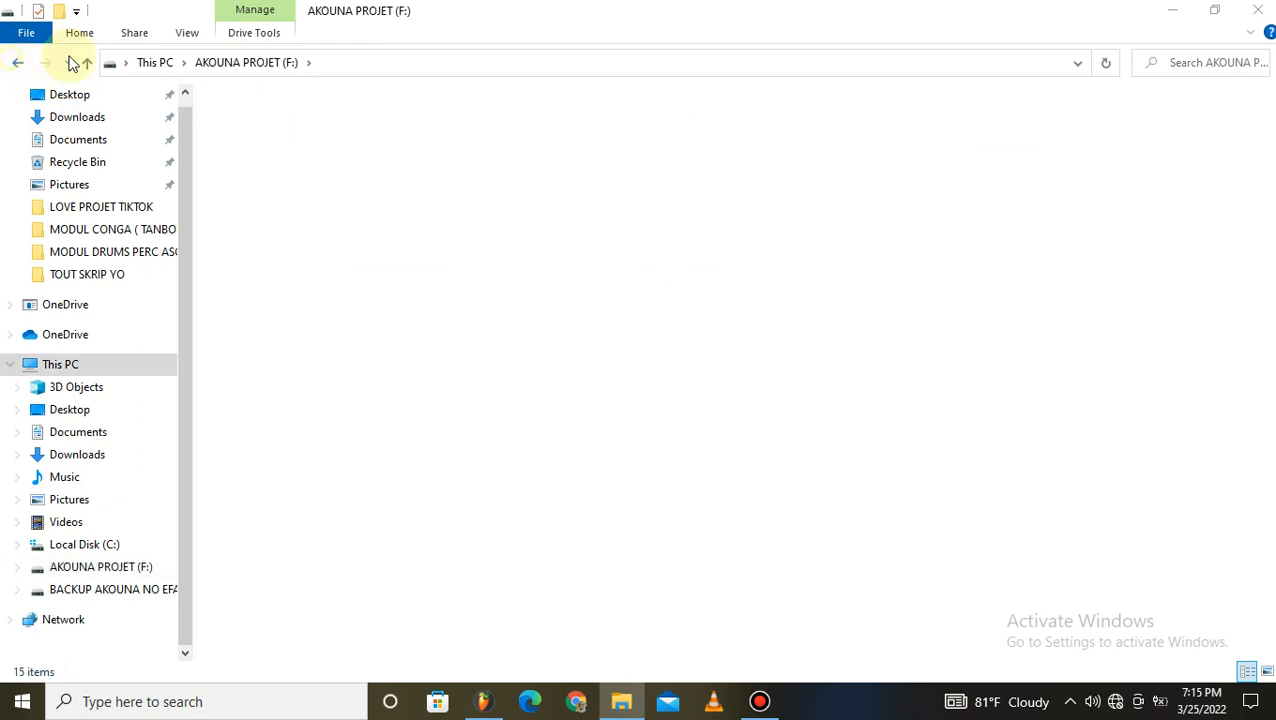
pyautogui.hotkey('alt', 'Left')
pyautogui.doubleClick(460, 150)
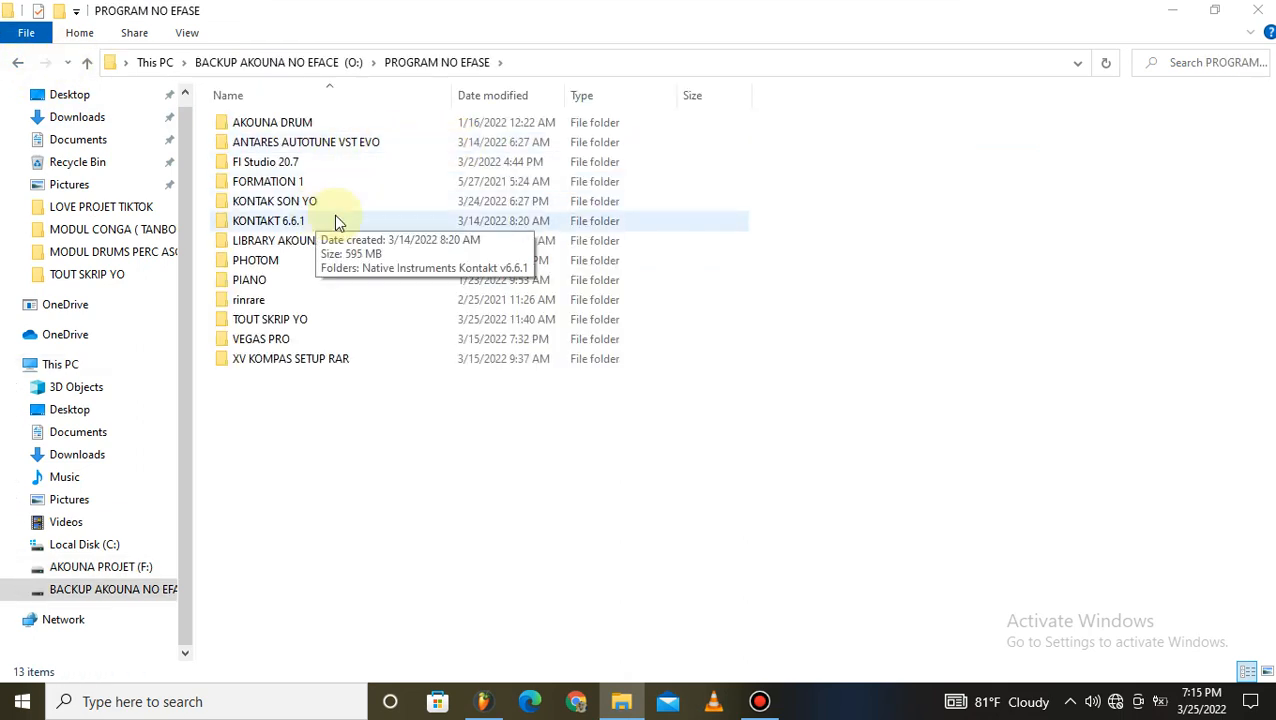
# - Open the MODUL CONGA ( TANBOU KREYOL) Kontakt nki file from its folder inside LIBRARY AKOUNA
pyautogui.doubleClick(272, 244)
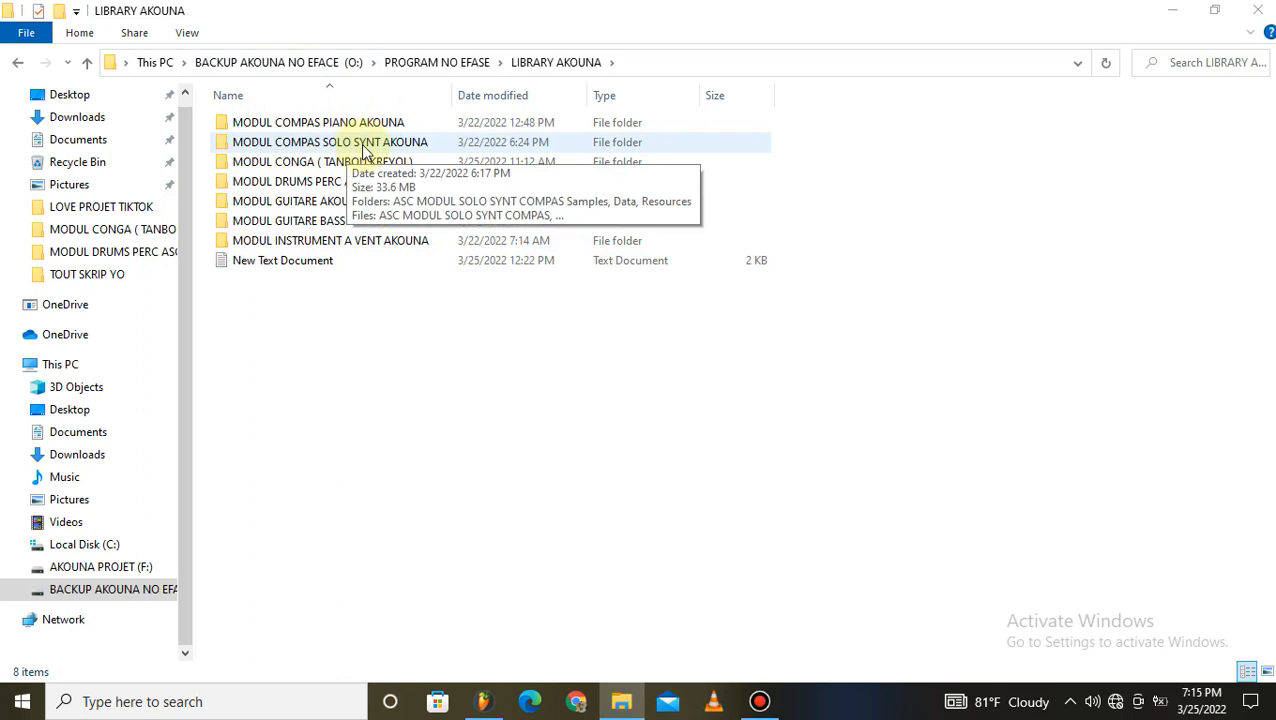
pyautogui.doubleClick(249, 170)
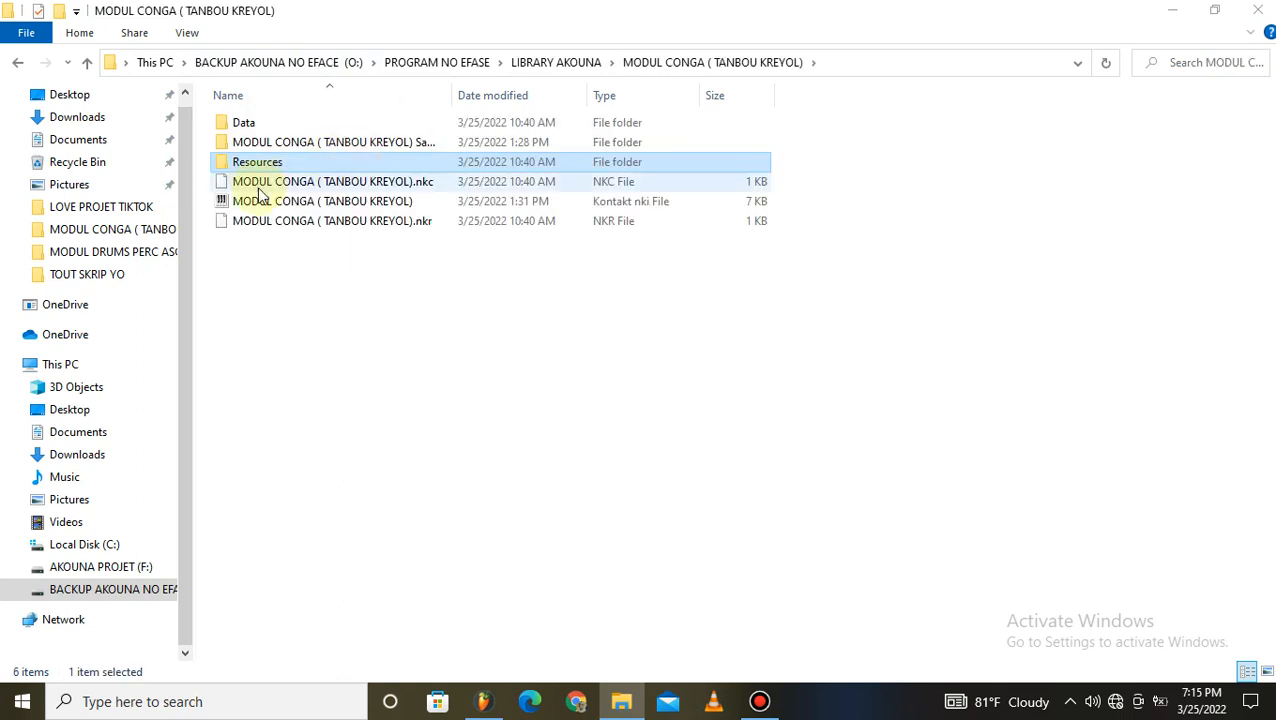
pyautogui.click(287, 204)
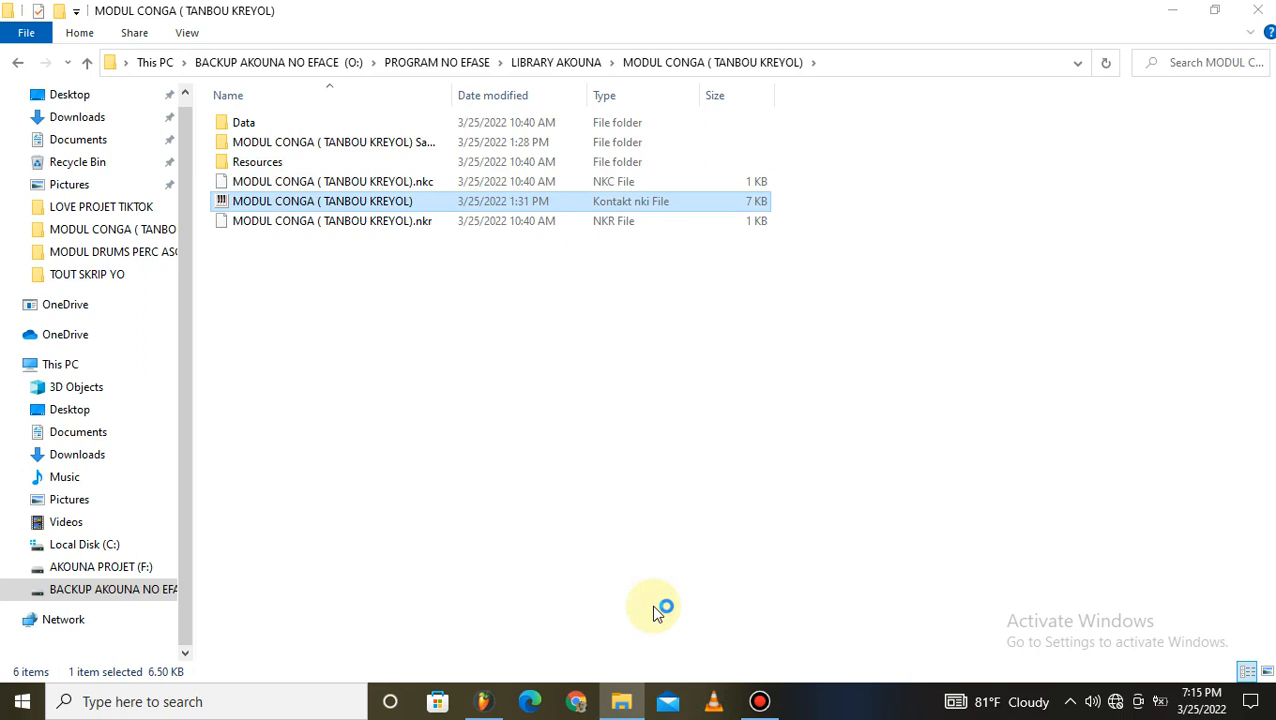
pyautogui.click(760, 703)
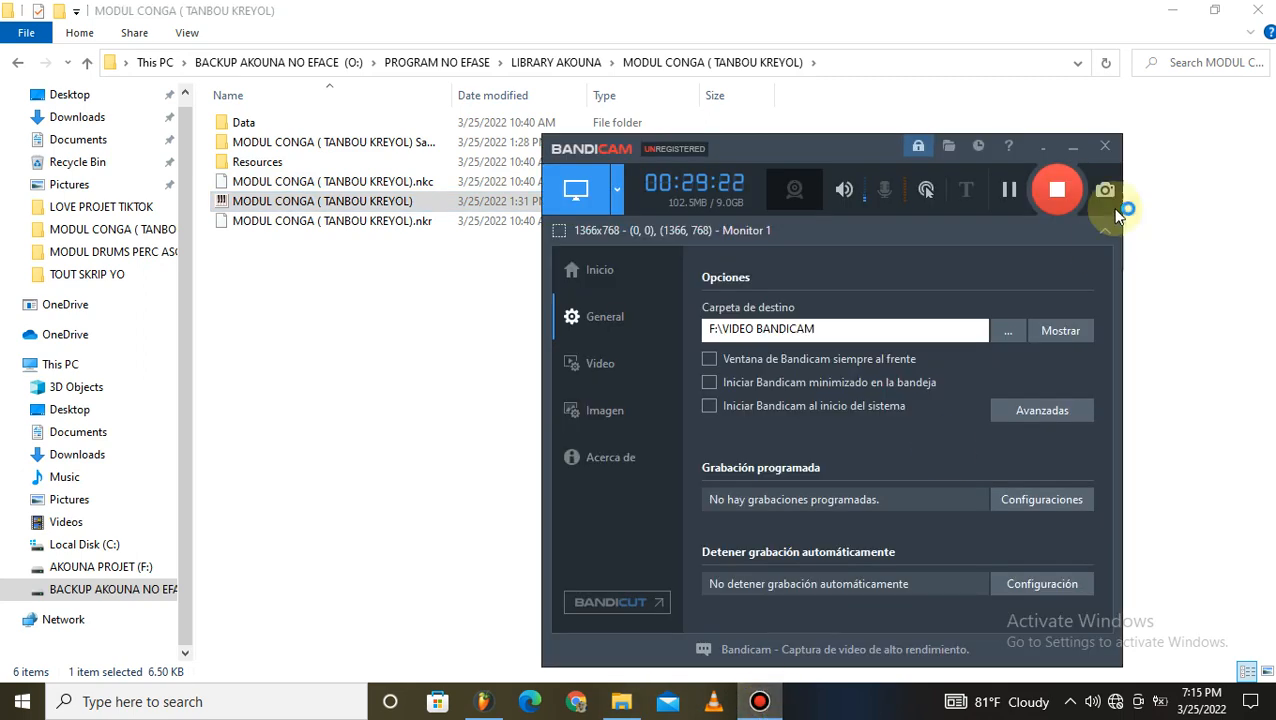
pyautogui.click(1075, 150)
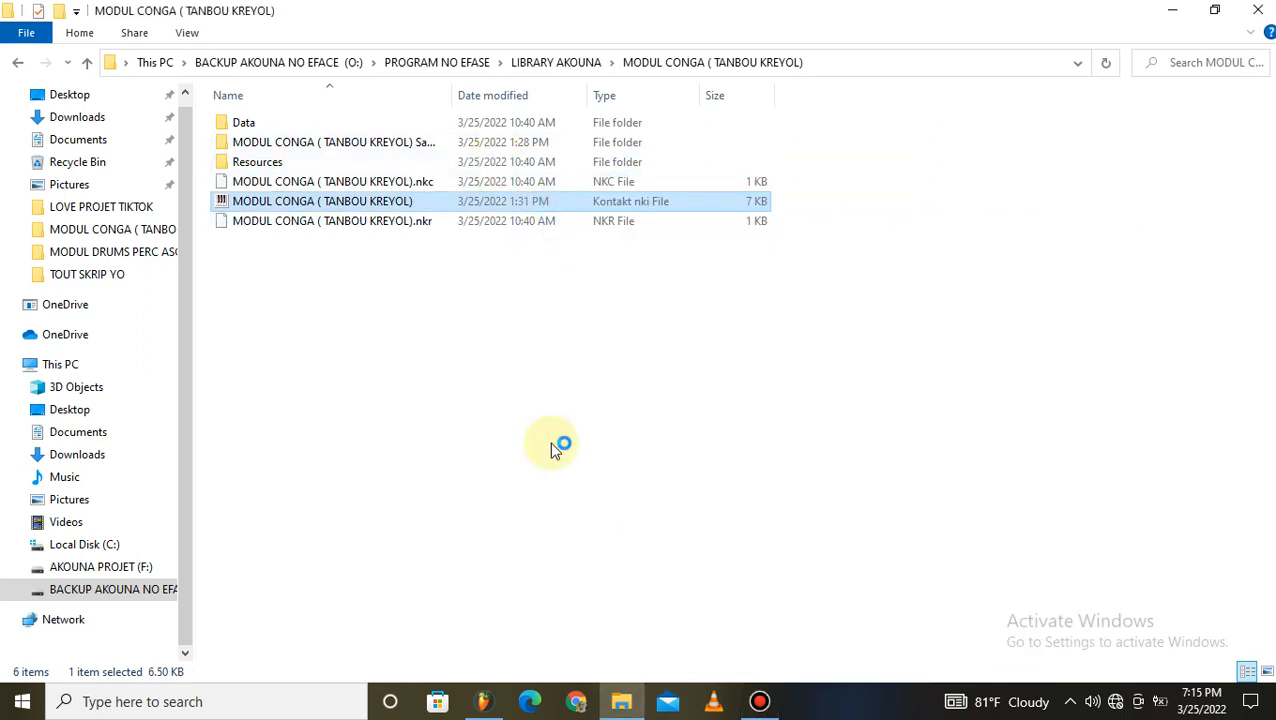
pyautogui.click(490, 705)
pyautogui.click(490, 703)
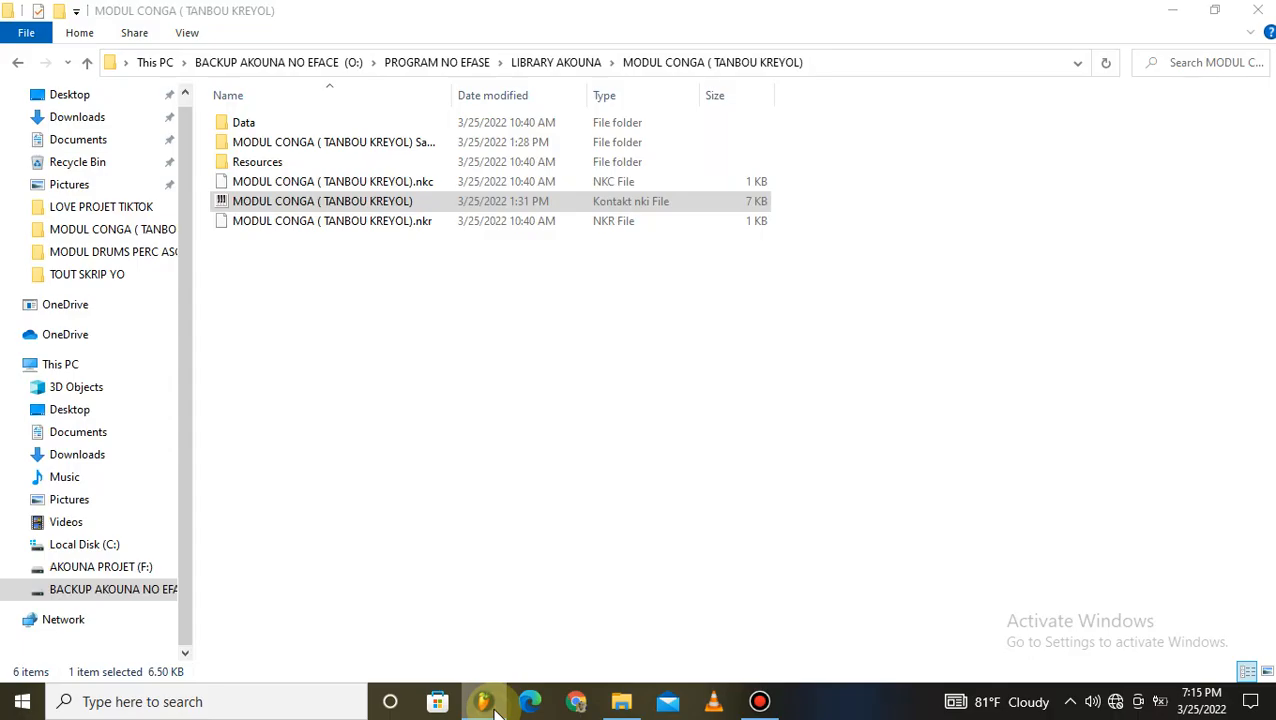
pyautogui.click(518, 703)
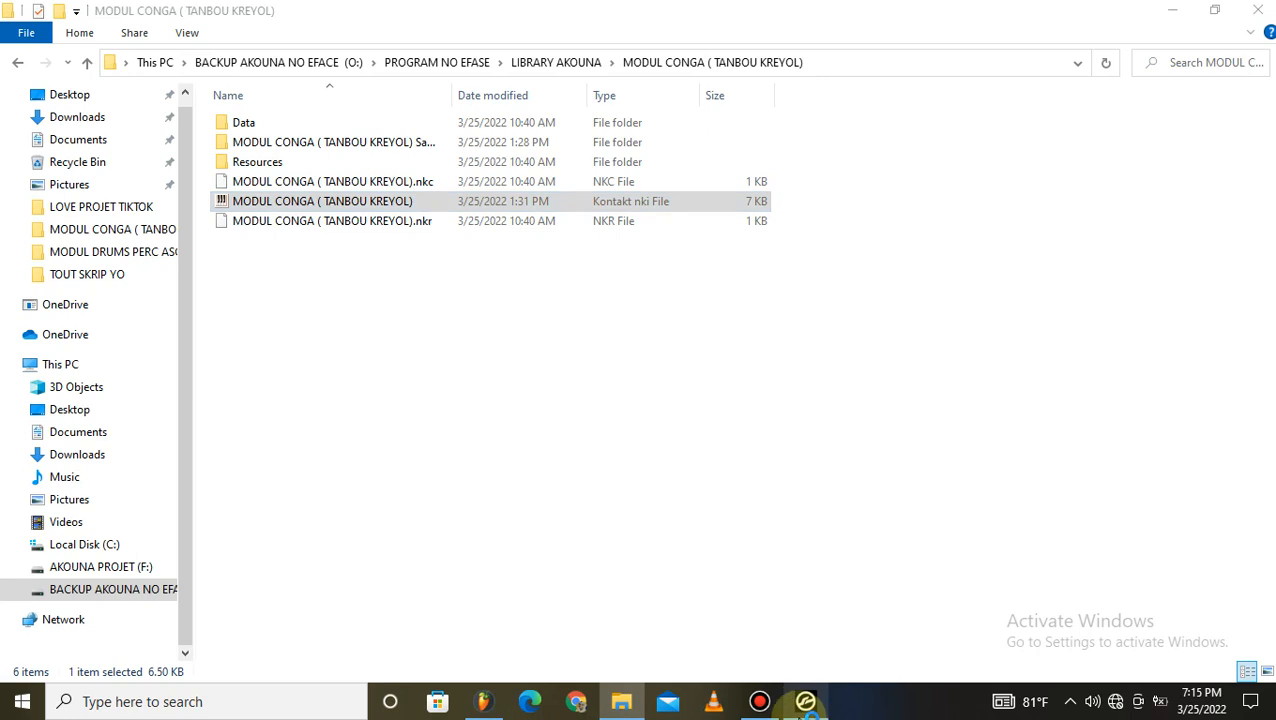
pyautogui.click(1160, 12)
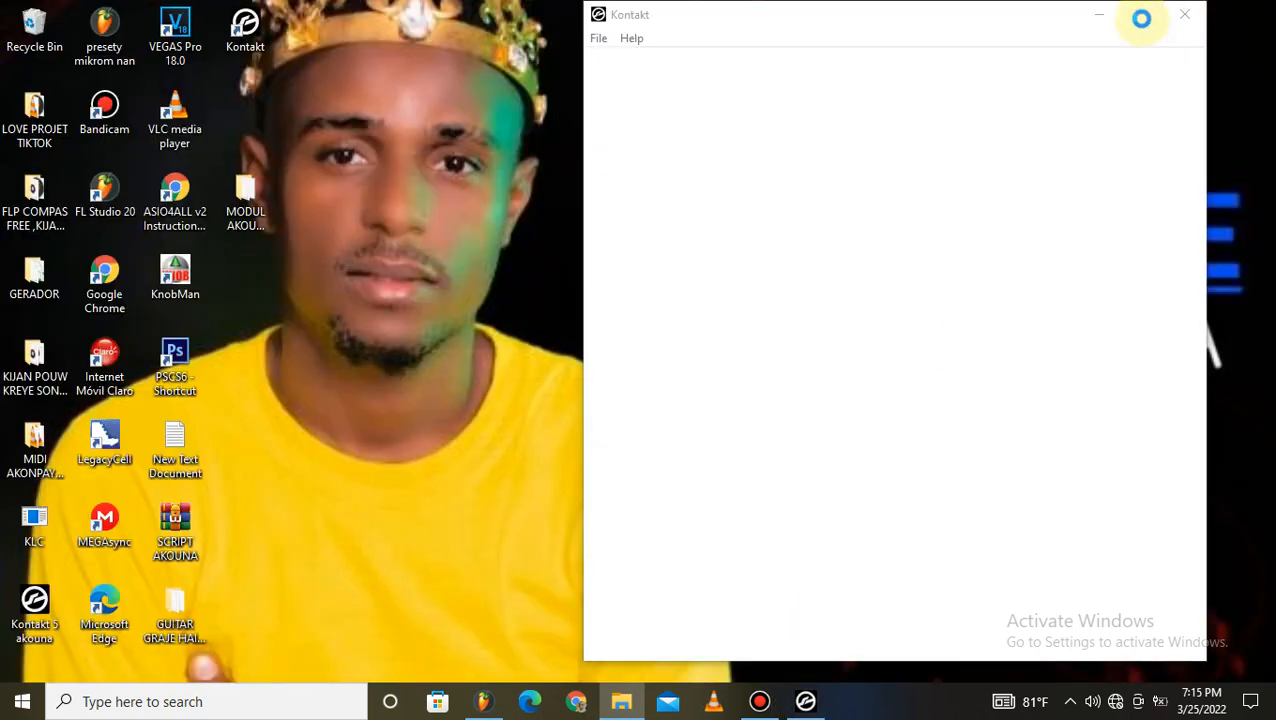
pyautogui.rightClick(345, 186)
pyautogui.click(393, 245)
pyautogui.moveTo(772, 706)
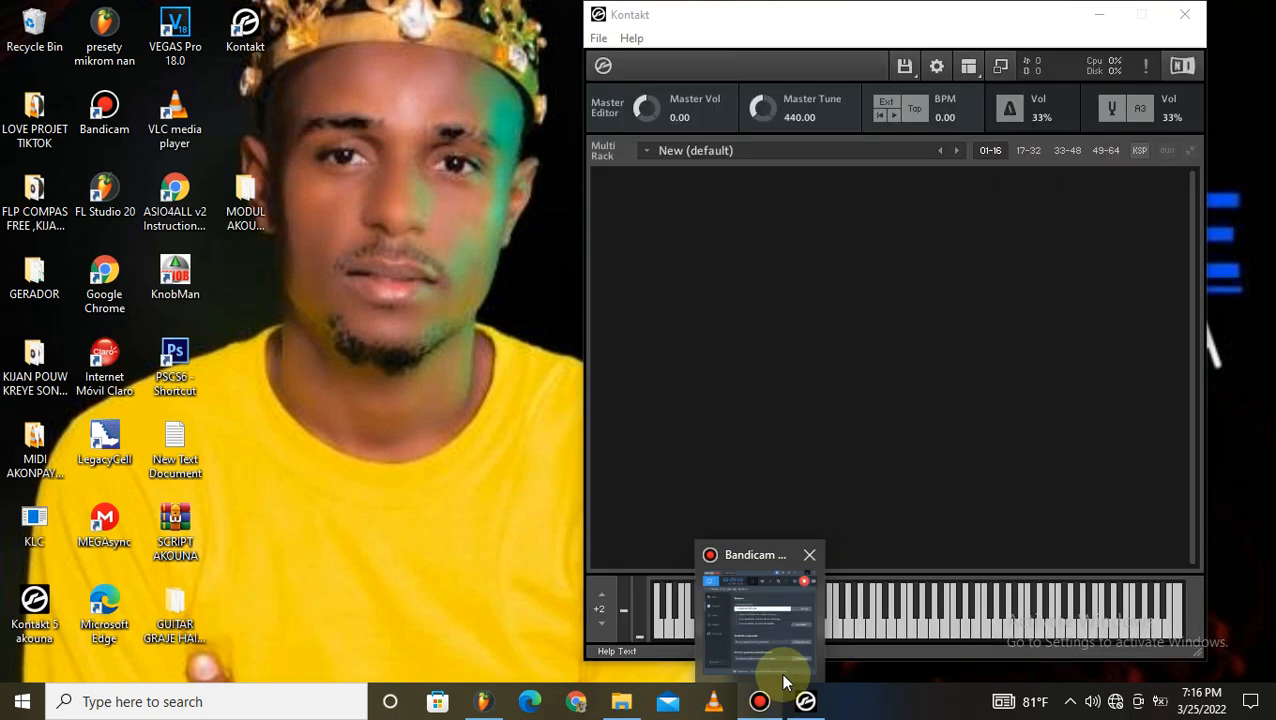
pyautogui.click(781, 669)
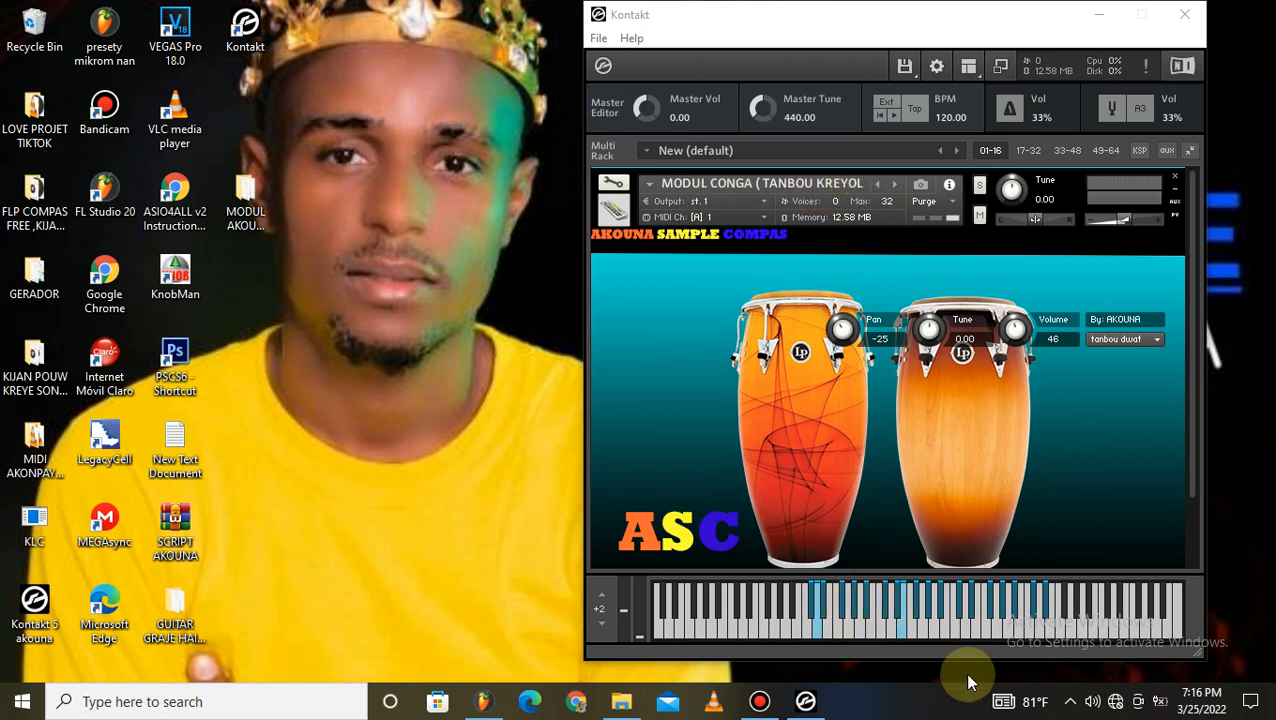
# - Switch to FL Studio, disable the Vortex Wireless input in the MIDI settings, and close the settings
pyautogui.click(483, 701)
pyautogui.click(188, 19)
pyautogui.click(232, 79)
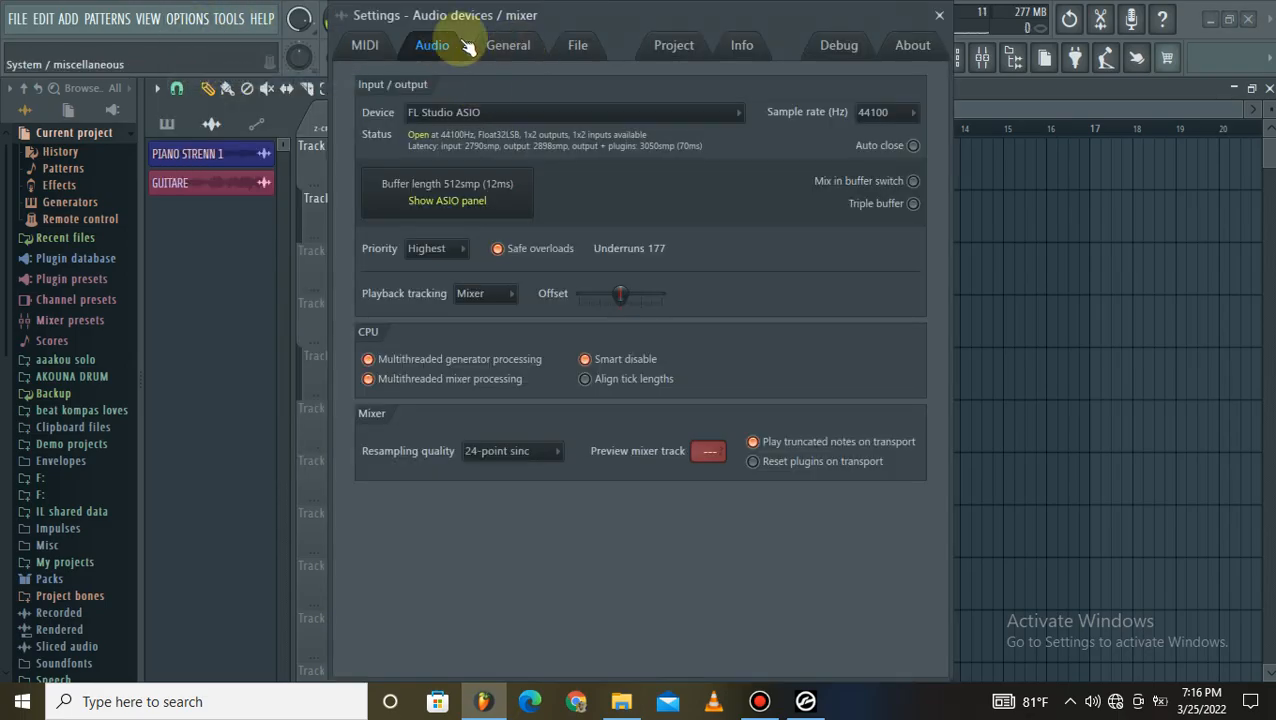
pyautogui.click(393, 46)
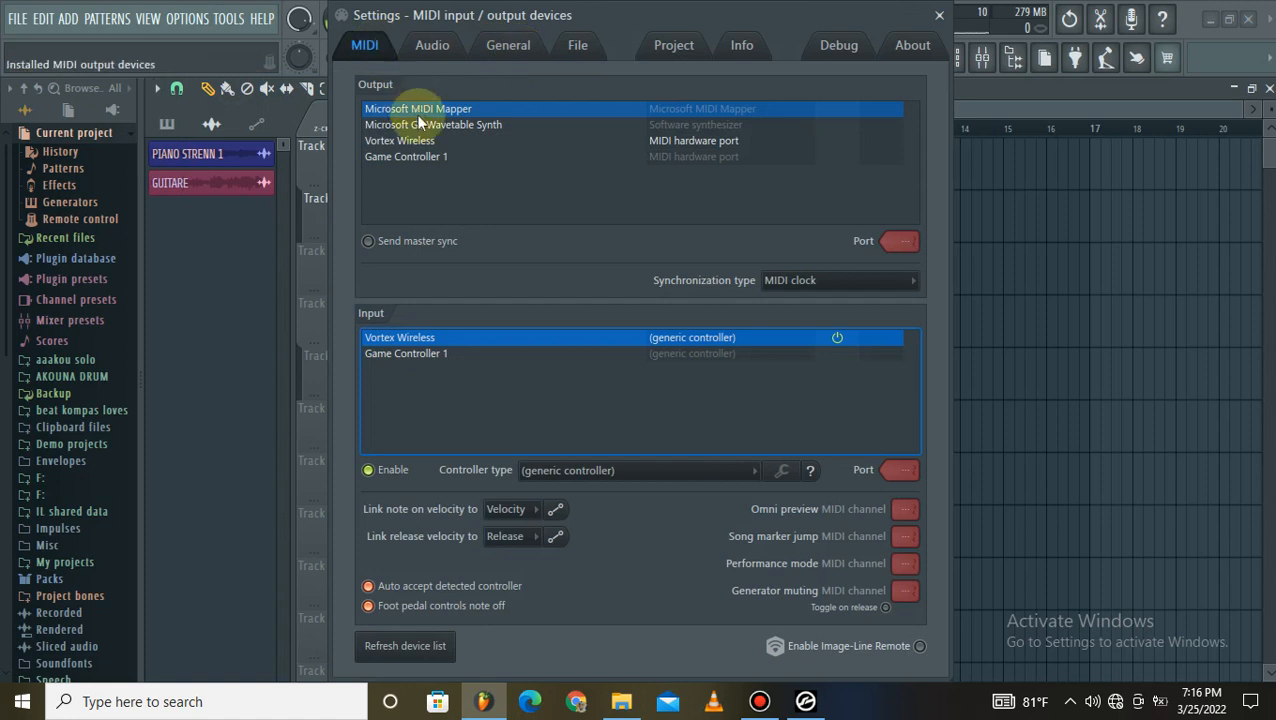
pyautogui.click(415, 158)
pyautogui.click(400, 141)
pyautogui.click(385, 356)
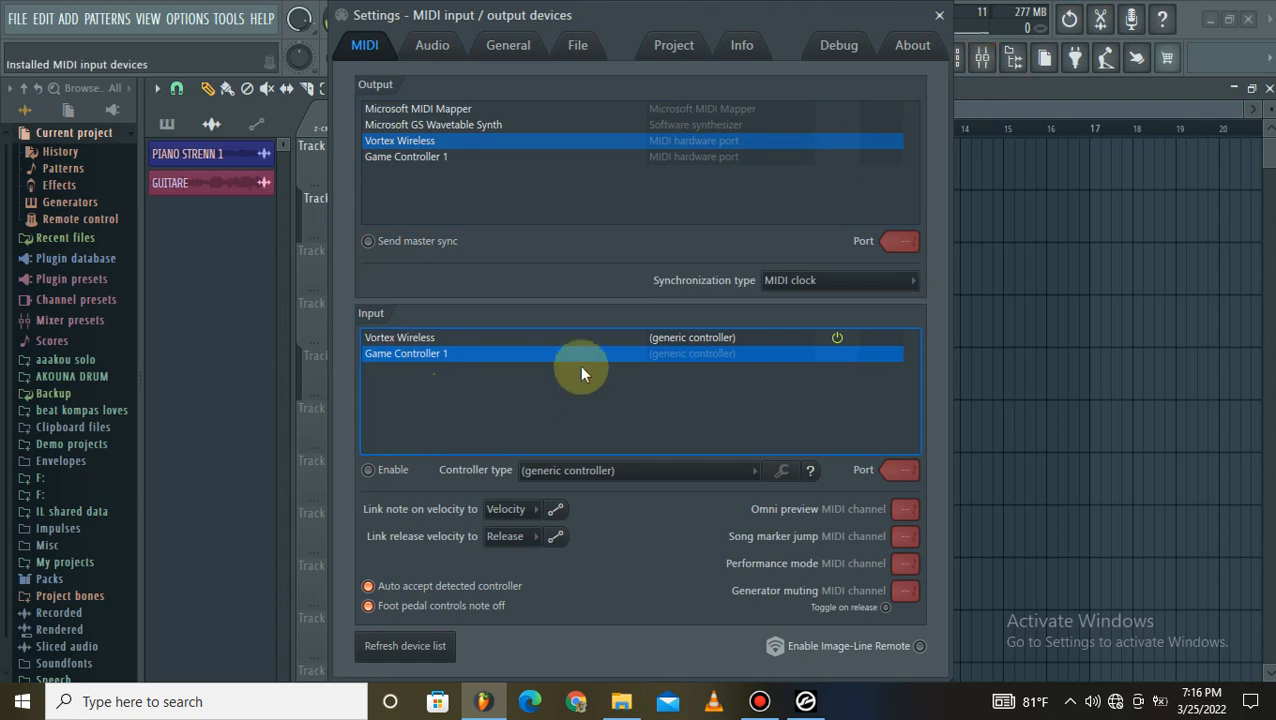
pyautogui.click(579, 339)
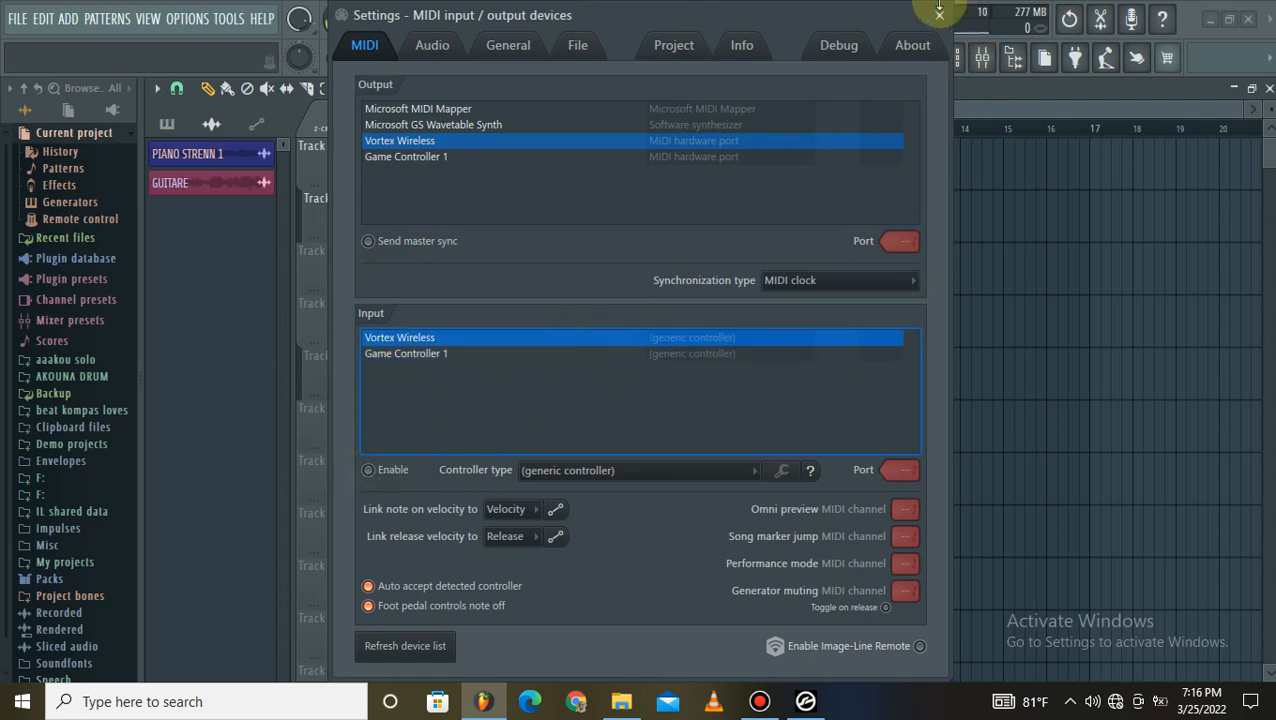
pyautogui.click(939, 15)
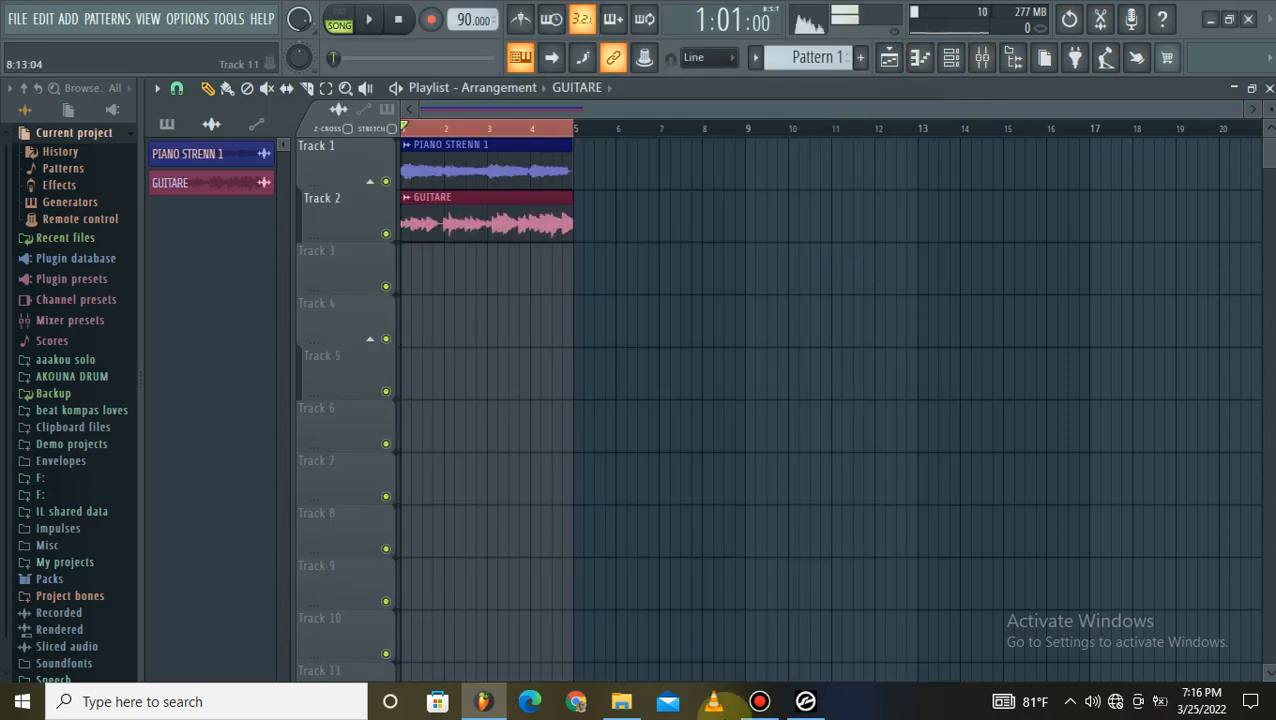
# - Switch to Kontakt and assign the Vortex Wireless MIDI input to Port A in its options
pyautogui.click(806, 701)
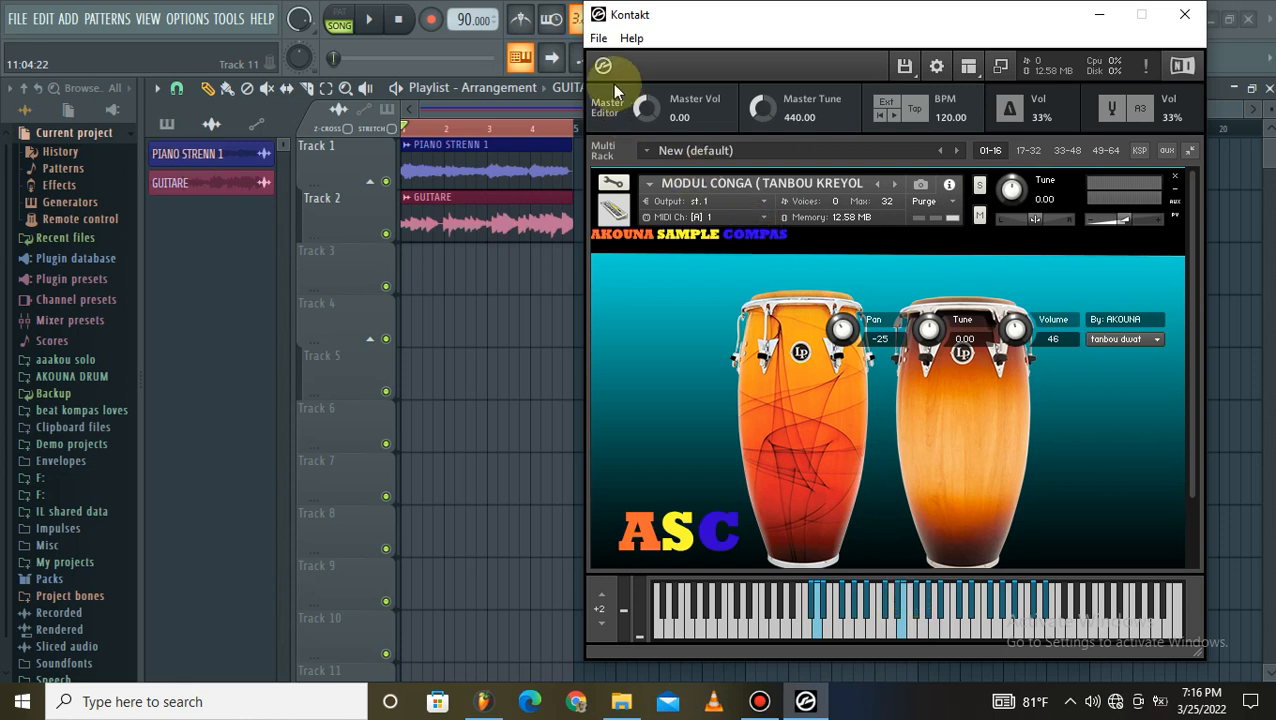
pyautogui.click(598, 38)
pyautogui.click(629, 58)
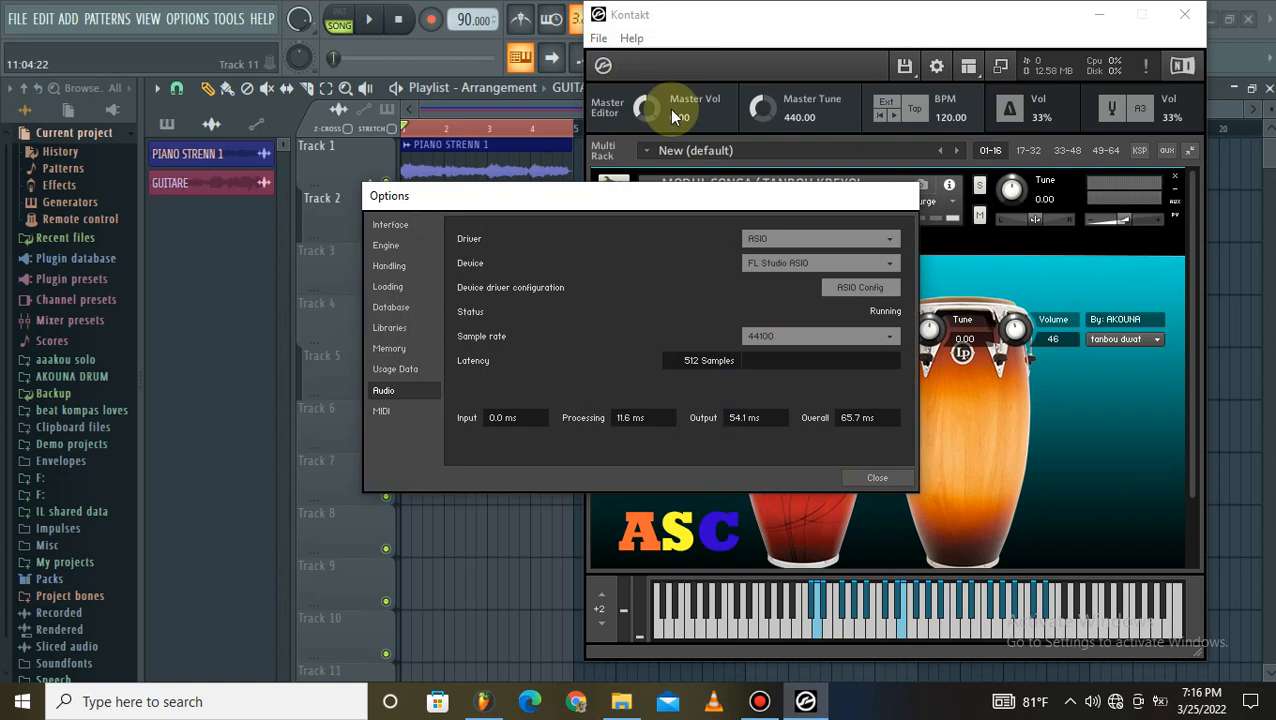
pyautogui.click(398, 409)
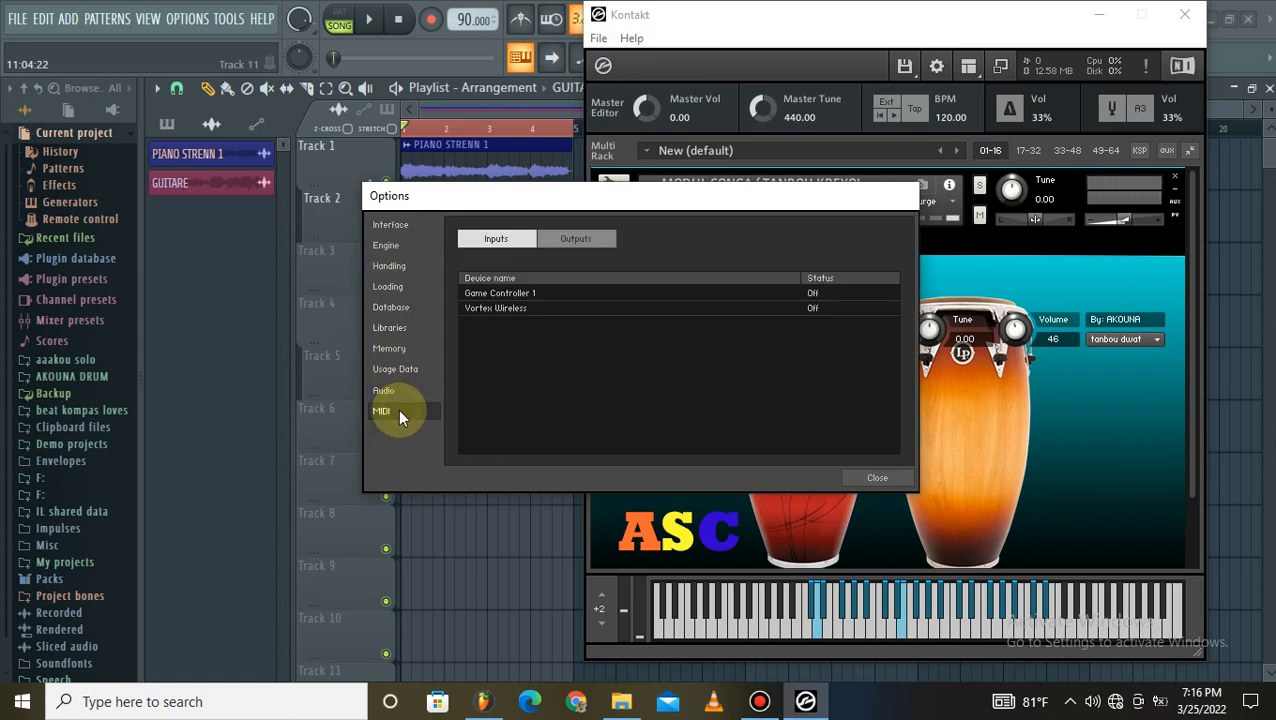
pyautogui.click(830, 306)
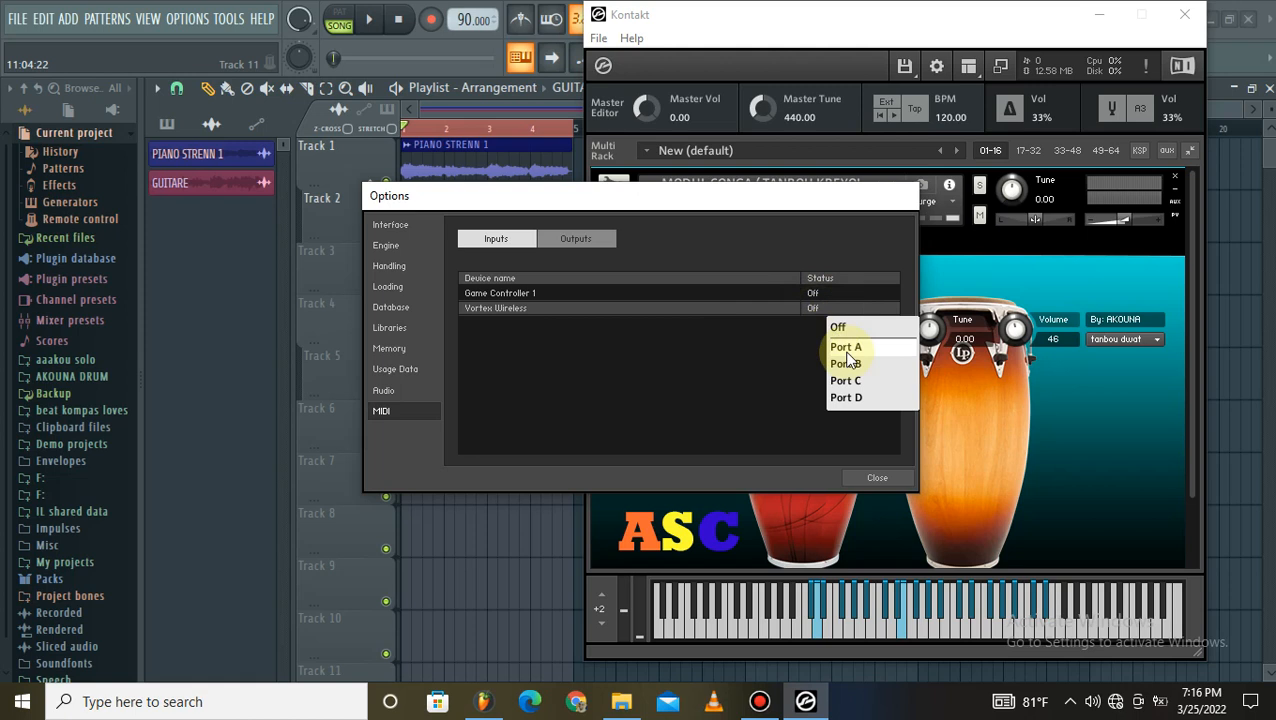
pyautogui.click(845, 349)
pyautogui.click(870, 478)
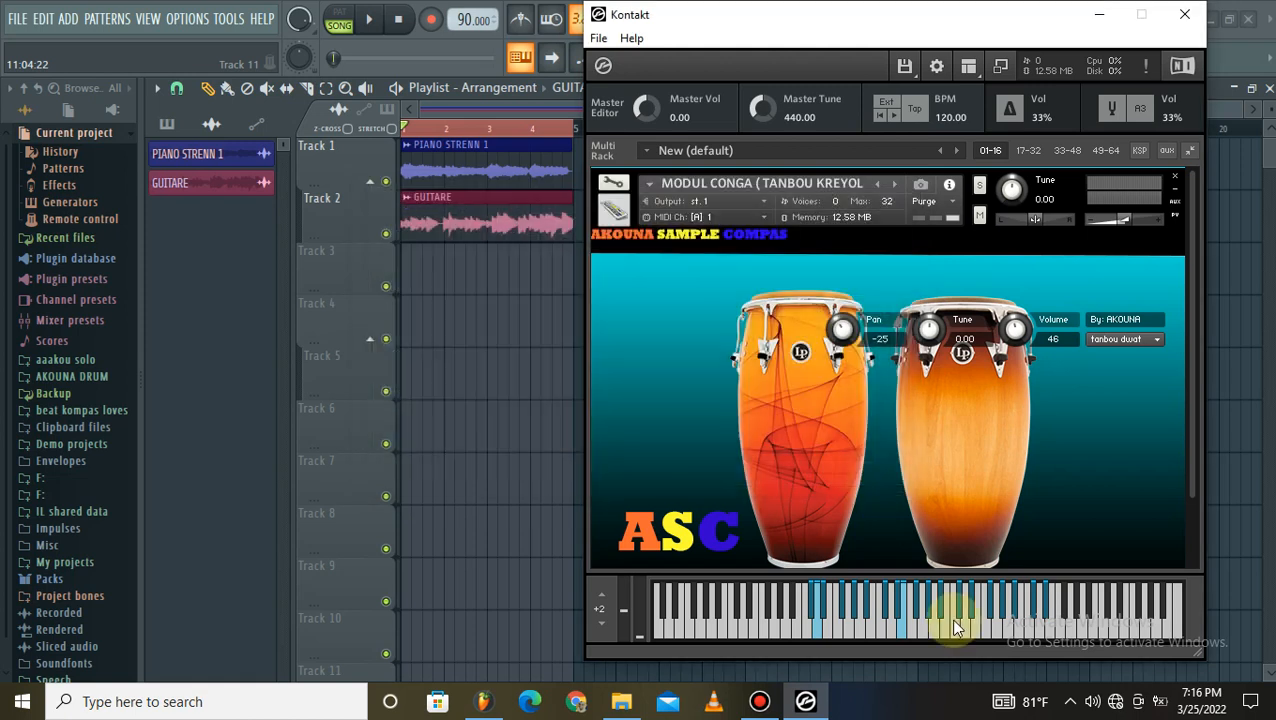
# - Audition the conga samples of MODUL CONGA ( TANBOU KREYOL) by playing various notes on Kontakt's on-screen keyboard
pyautogui.click(953, 613)
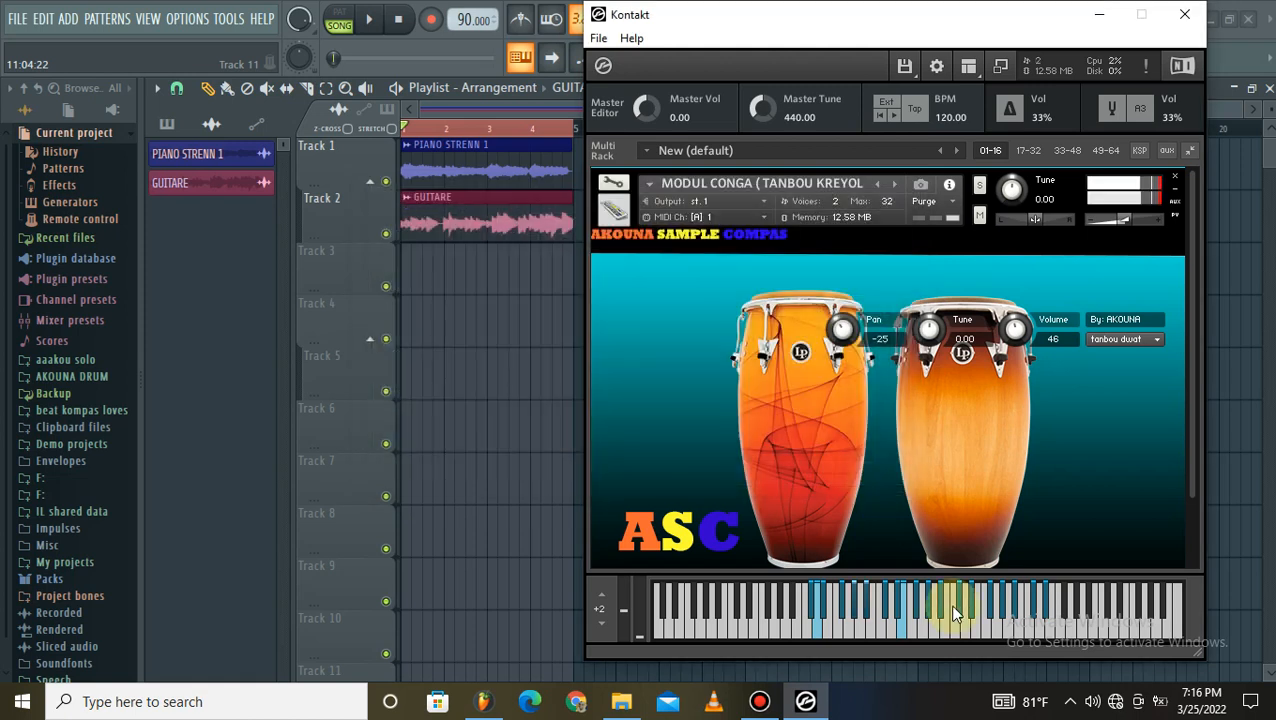
pyautogui.click(953, 613)
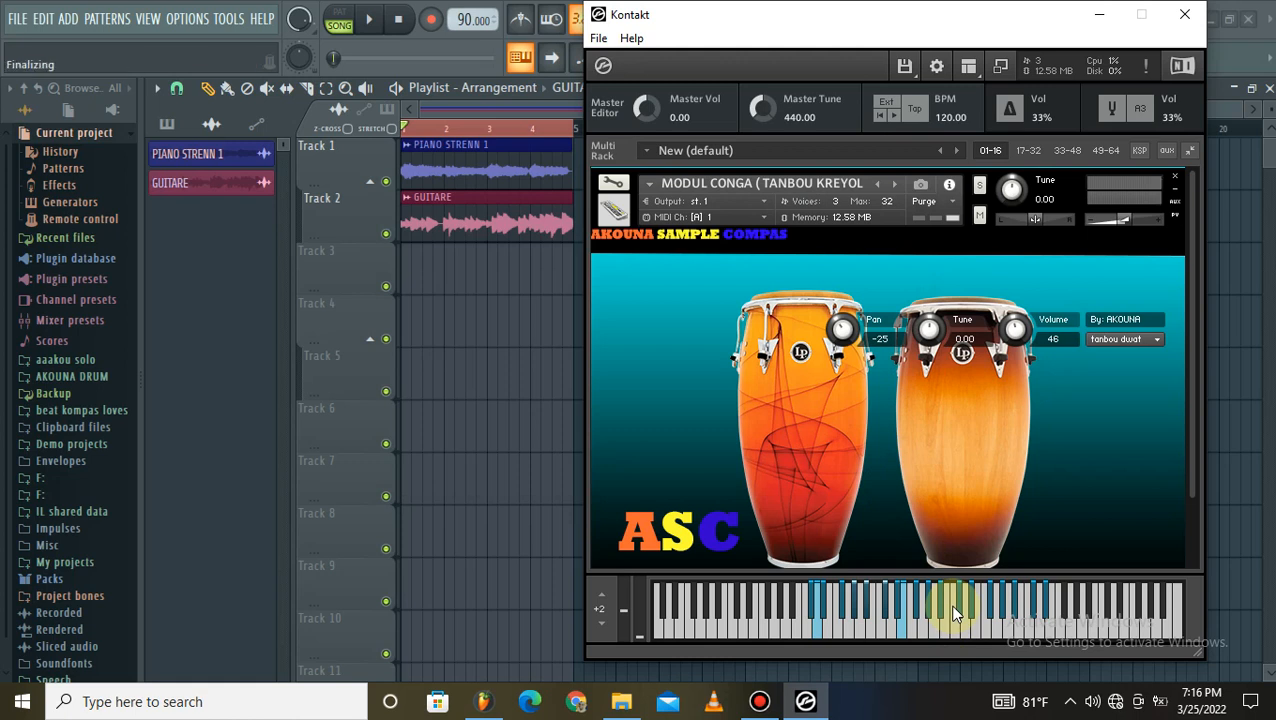
pyautogui.click(953, 613)
pyautogui.click(953, 613)
pyautogui.click(846, 612)
pyautogui.click(846, 612)
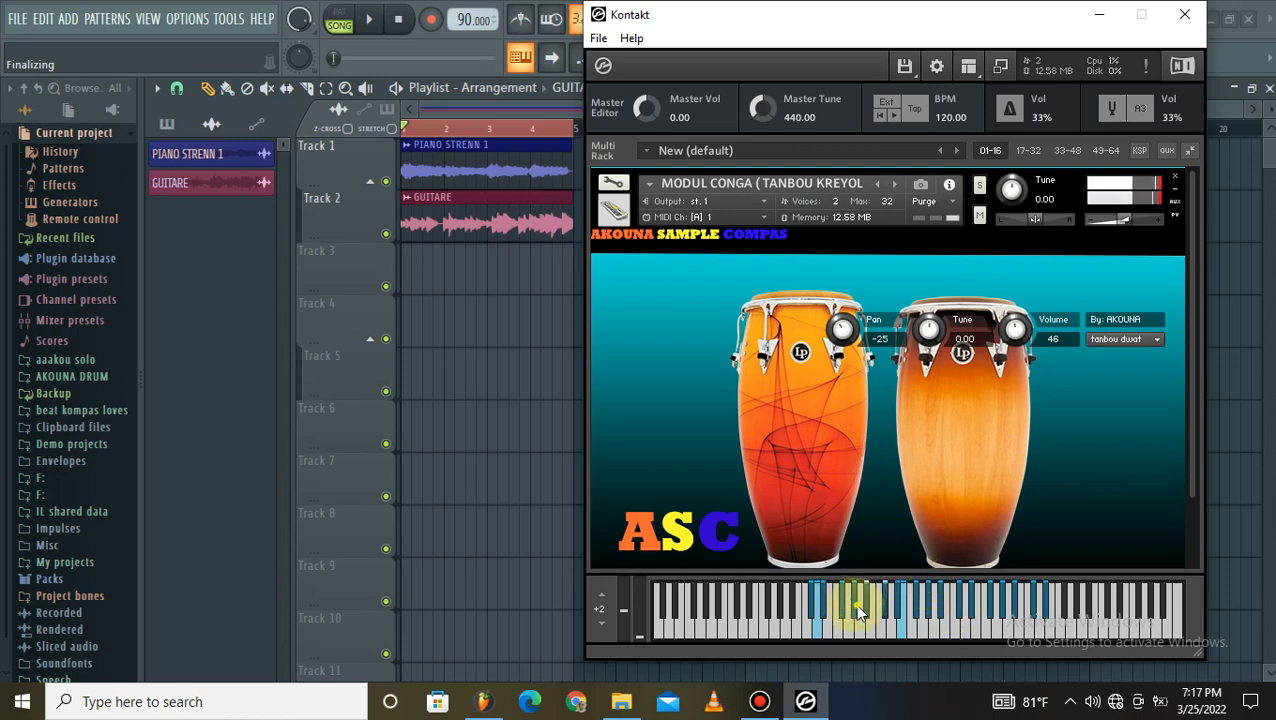
pyautogui.click(870, 614)
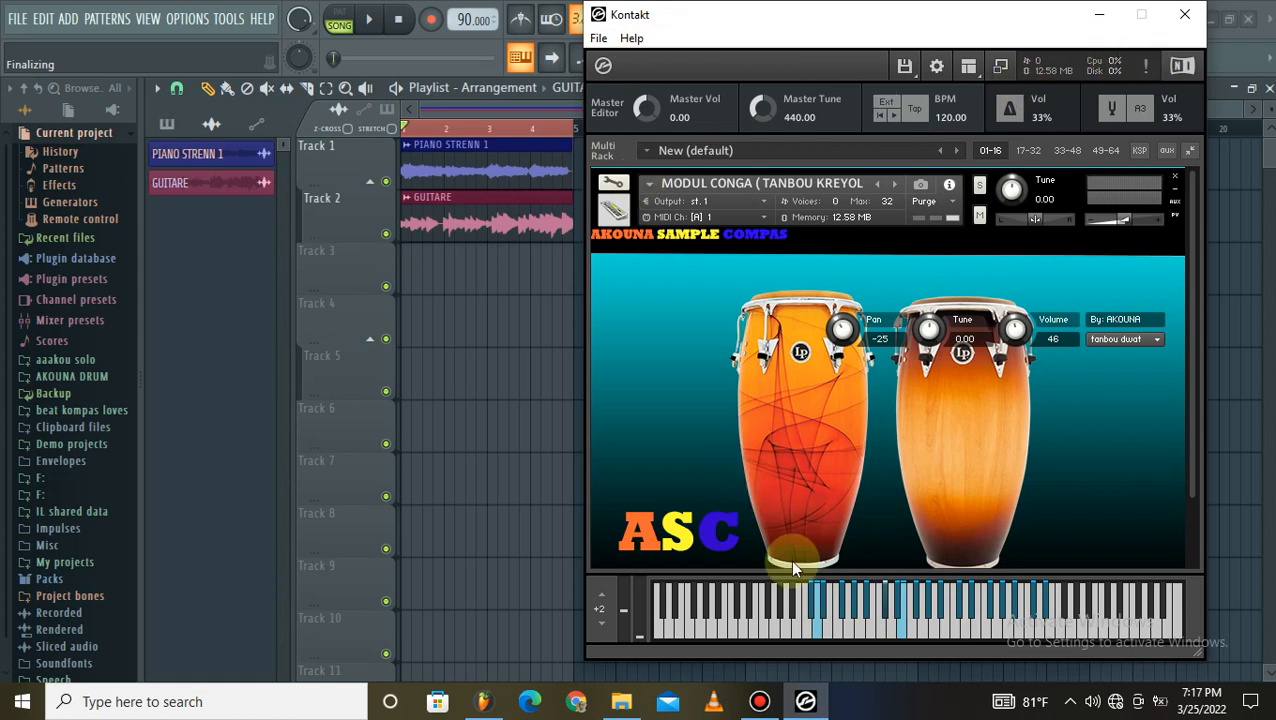
pyautogui.click(838, 605)
pyautogui.click(838, 606)
pyautogui.click(854, 606)
pyautogui.click(864, 600)
pyautogui.click(864, 601)
pyautogui.click(885, 598)
pyautogui.click(885, 598)
pyautogui.click(894, 597)
pyautogui.click(901, 626)
pyautogui.click(826, 603)
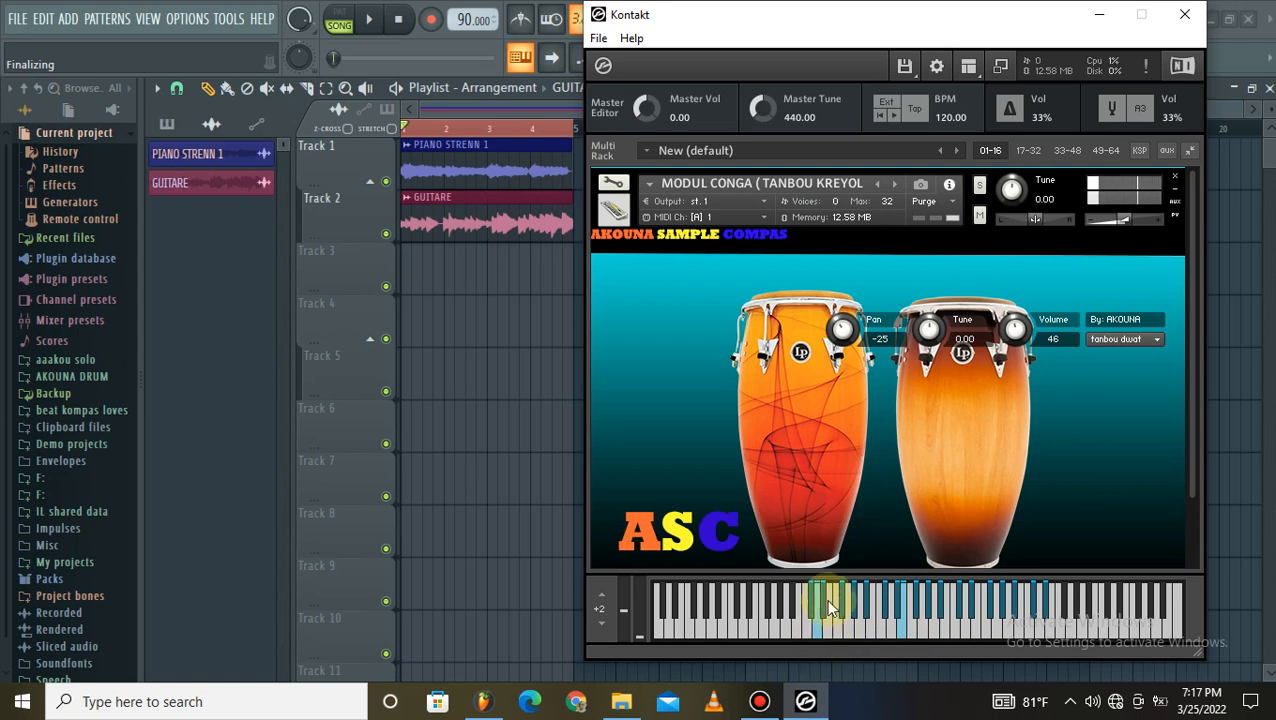
pyautogui.click(897, 601)
pyautogui.click(938, 608)
pyautogui.click(931, 607)
pyautogui.click(975, 609)
pyautogui.click(956, 605)
pyautogui.click(909, 597)
pyautogui.click(840, 590)
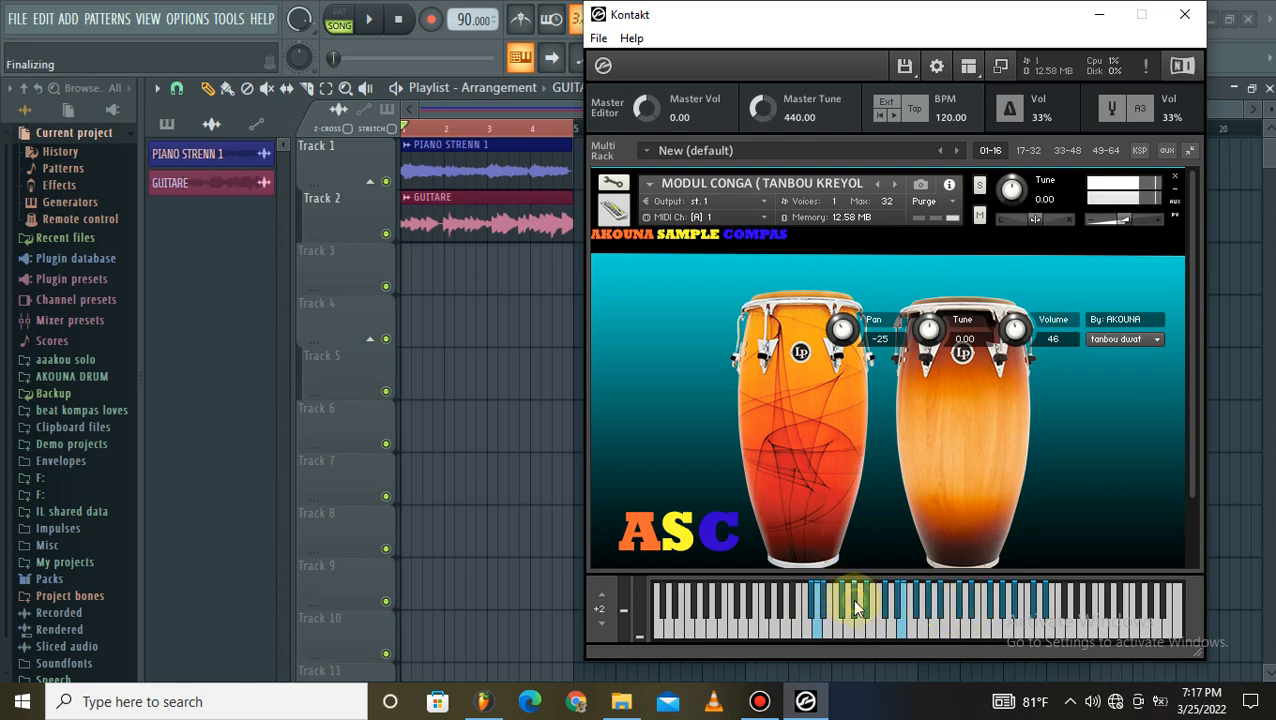
pyautogui.click(968, 603)
pyautogui.click(798, 595)
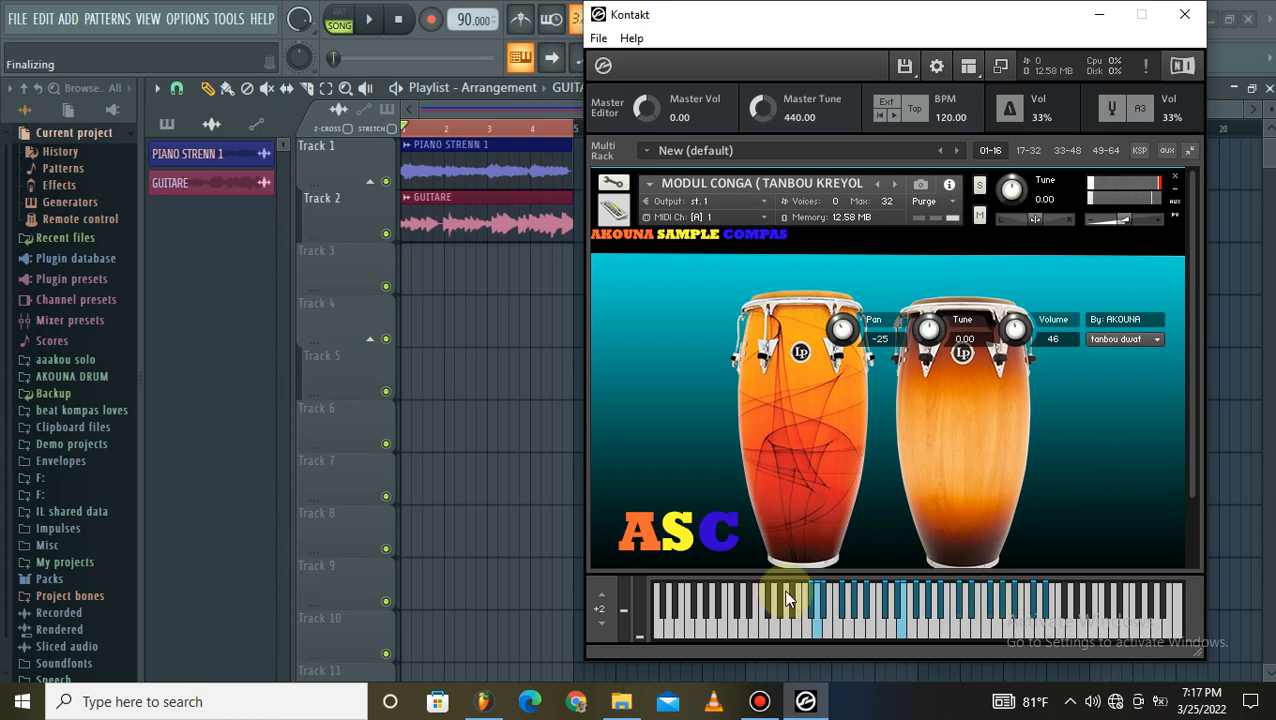
pyautogui.click(815, 605)
pyautogui.click(819, 607)
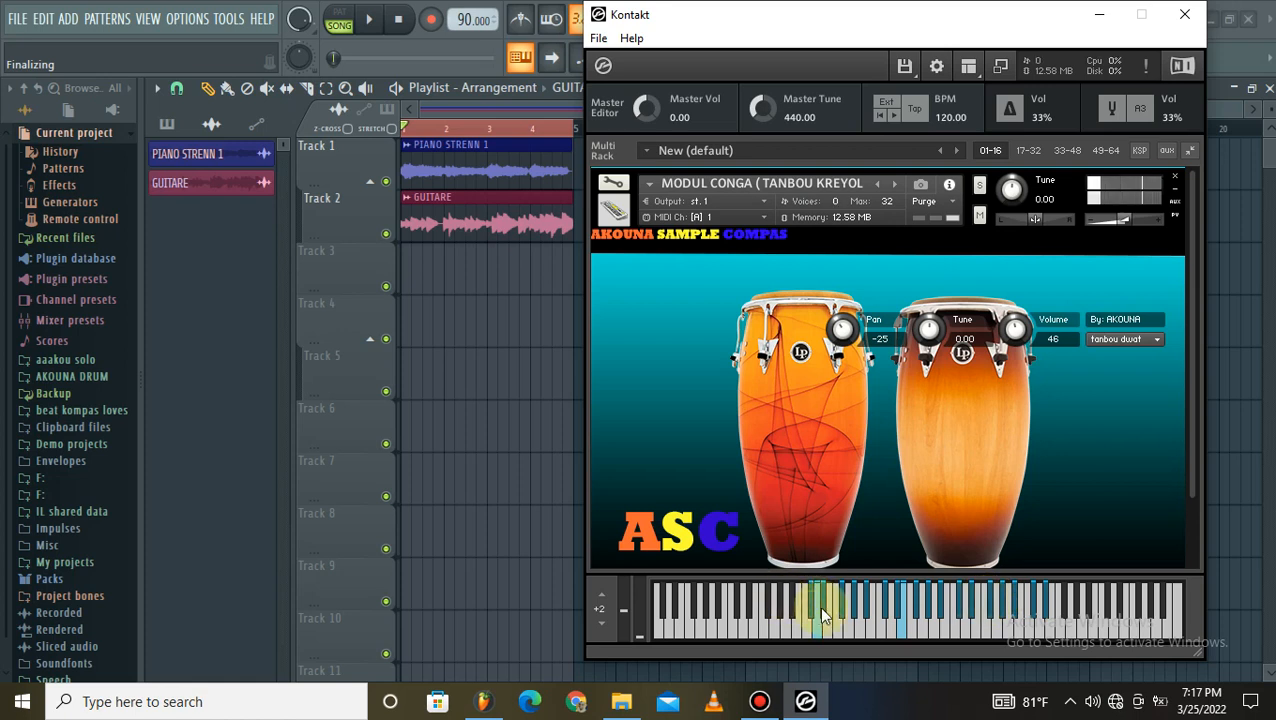
# - Play a further run of notes in the middle octaves of Kontakt's keyboard to hear more MODUL CONGA hits
pyautogui.click(845, 607)
pyautogui.click(853, 604)
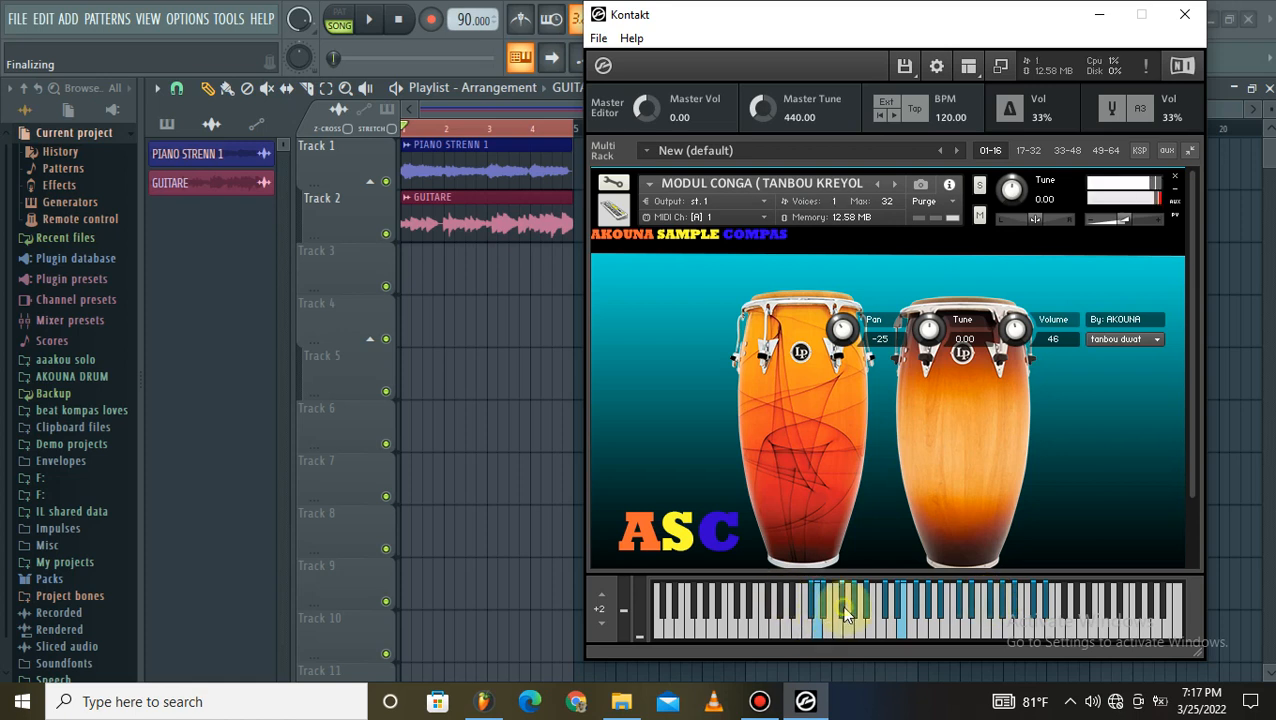
pyautogui.click(864, 603)
pyautogui.click(890, 613)
pyautogui.click(889, 613)
pyautogui.click(882, 605)
pyautogui.click(861, 603)
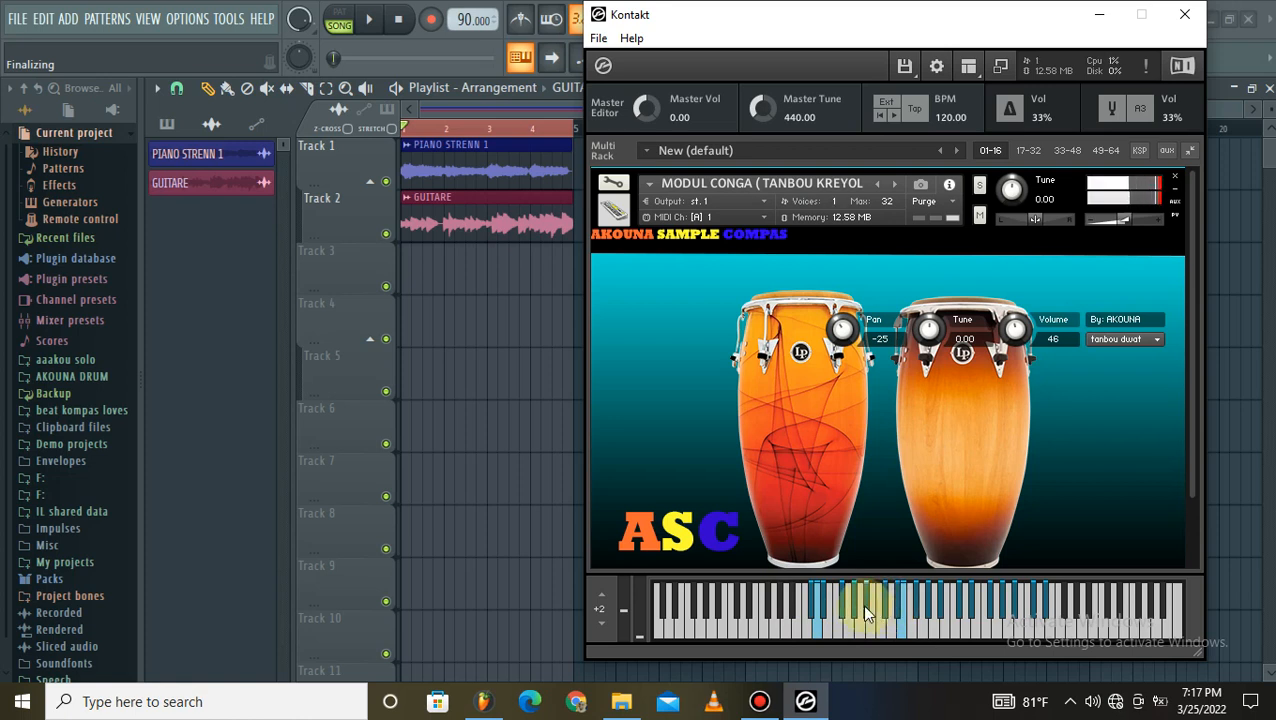
pyautogui.click(834, 604)
pyautogui.click(840, 605)
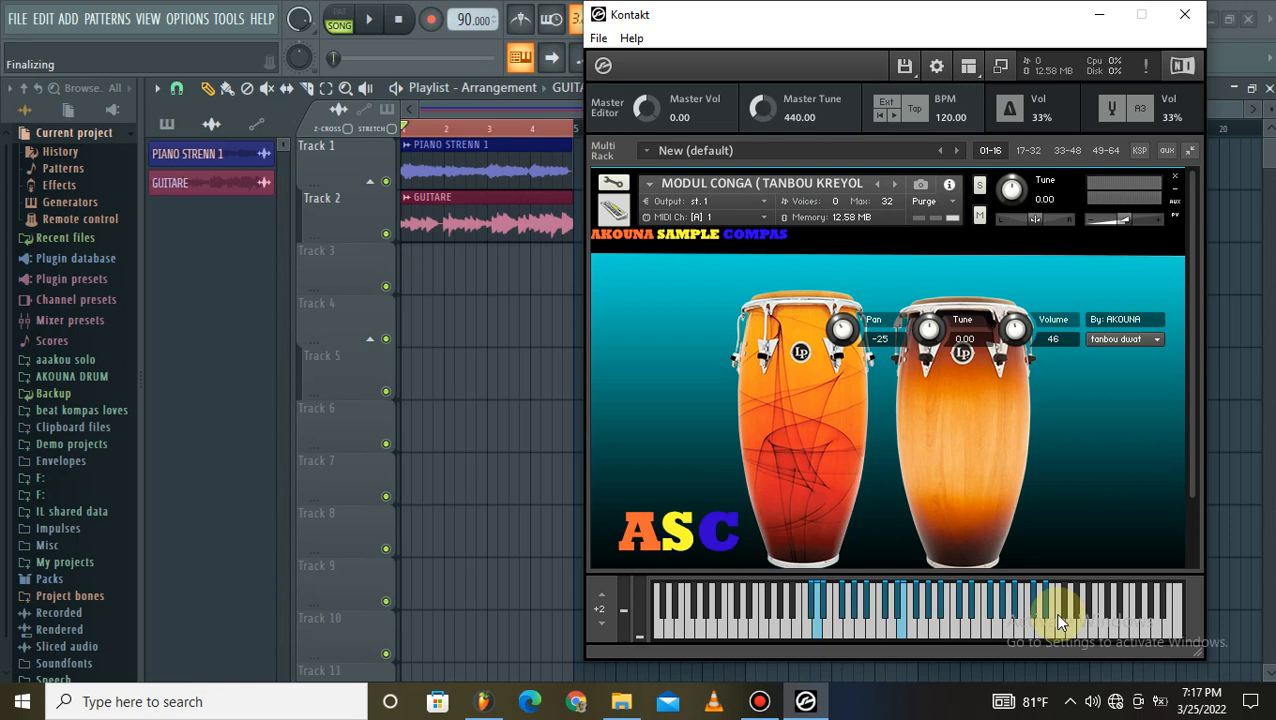
# - Close the Kontakt window to return to the FL Studio playlist, and bring up the Bandicam recorder window
pyautogui.click(760, 700)
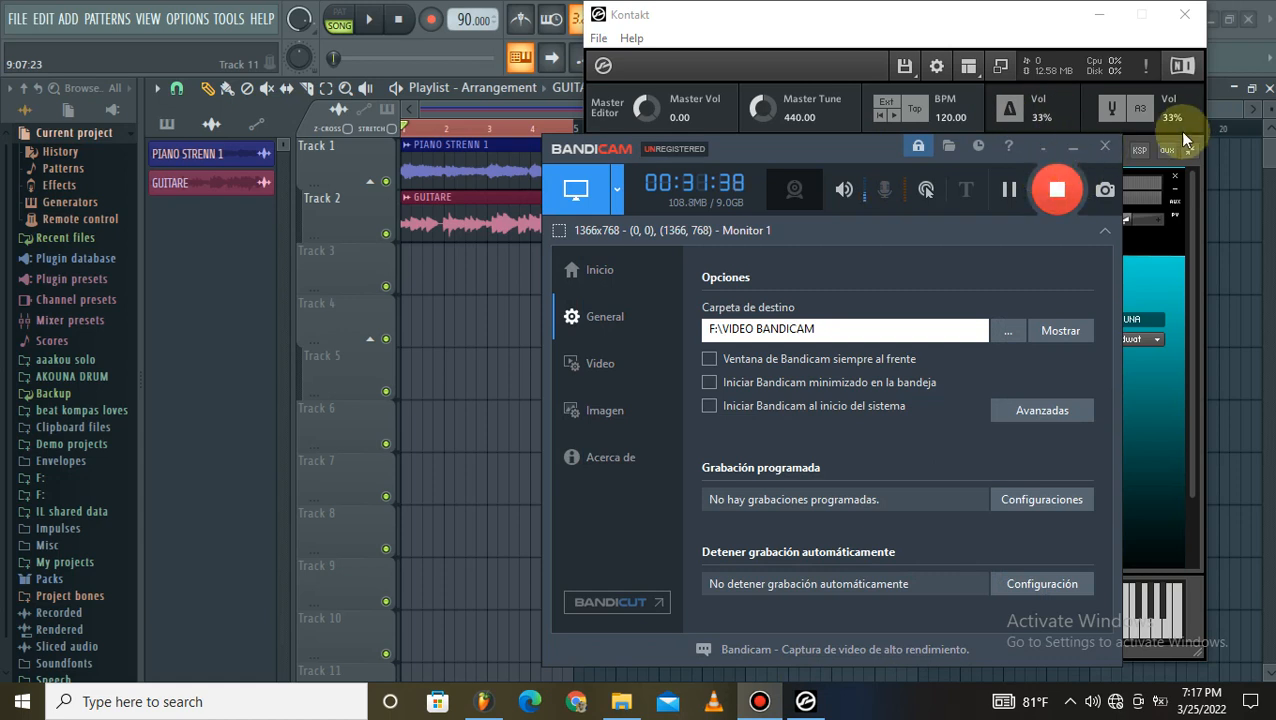
pyautogui.click(1070, 152)
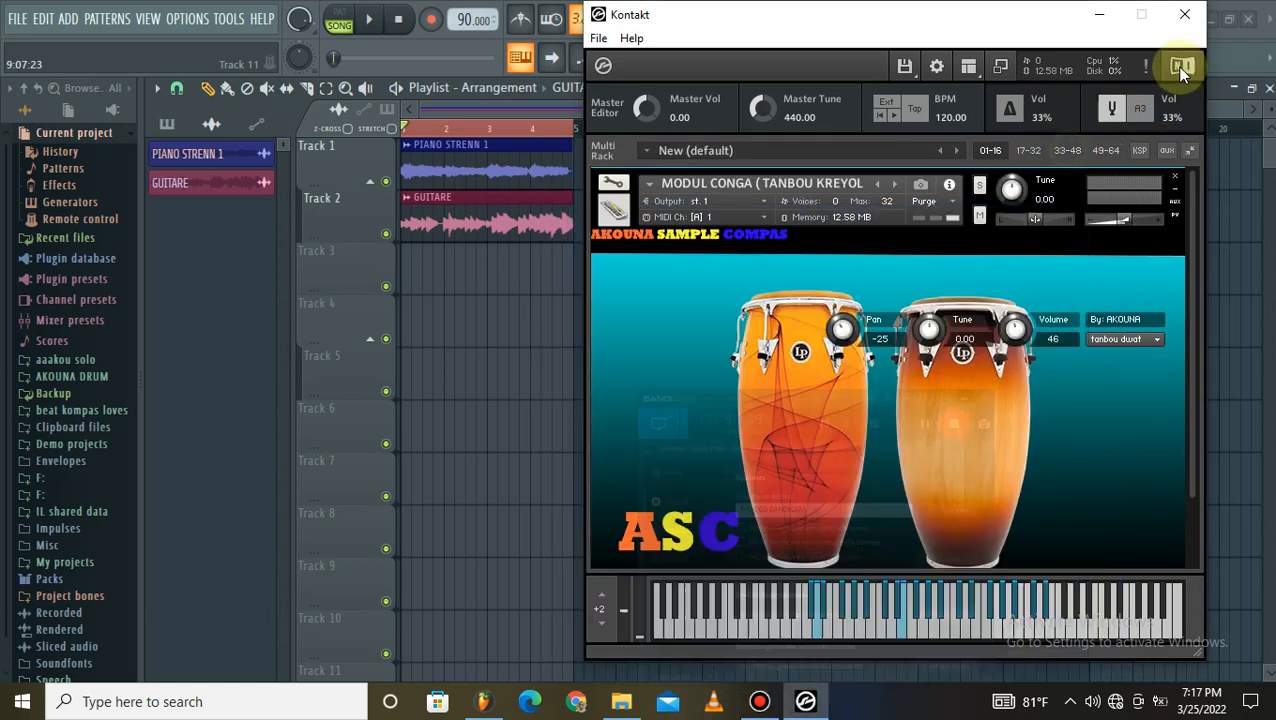
pyautogui.click(1178, 12)
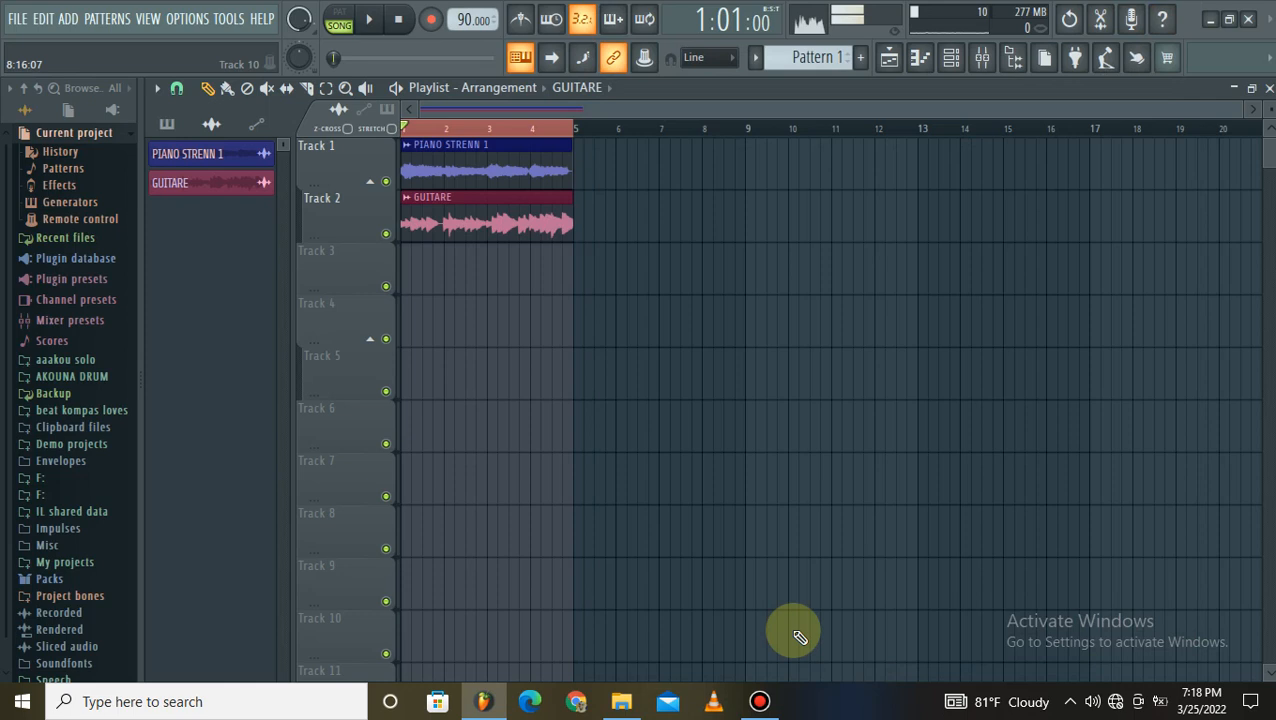
pyautogui.click(760, 701)
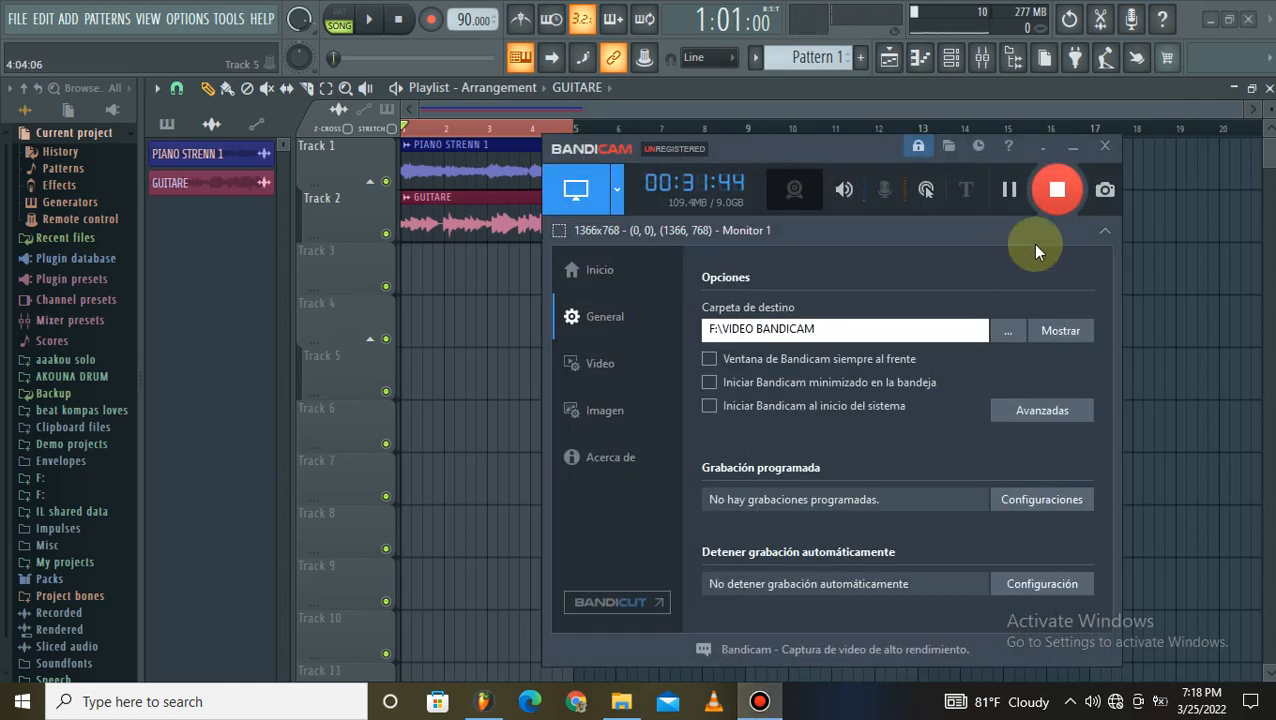